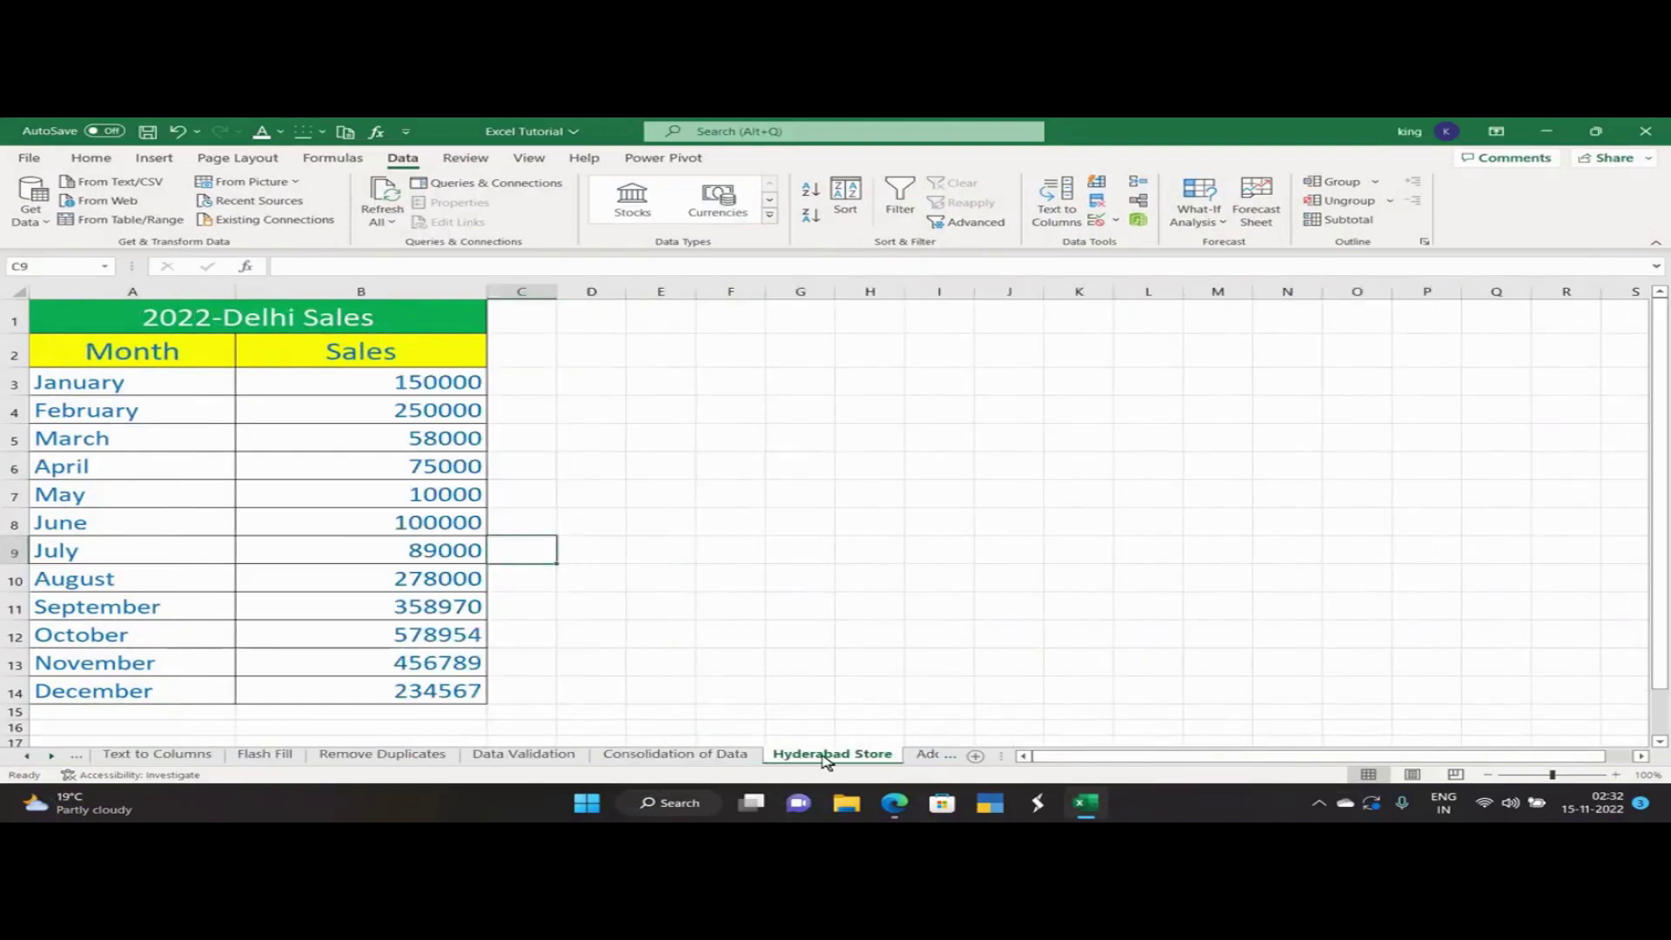
Change the Hyderabad Store title to 2022-Hyderabad Sales, then go to the Addanki Store sheet.
double_click(295, 317)
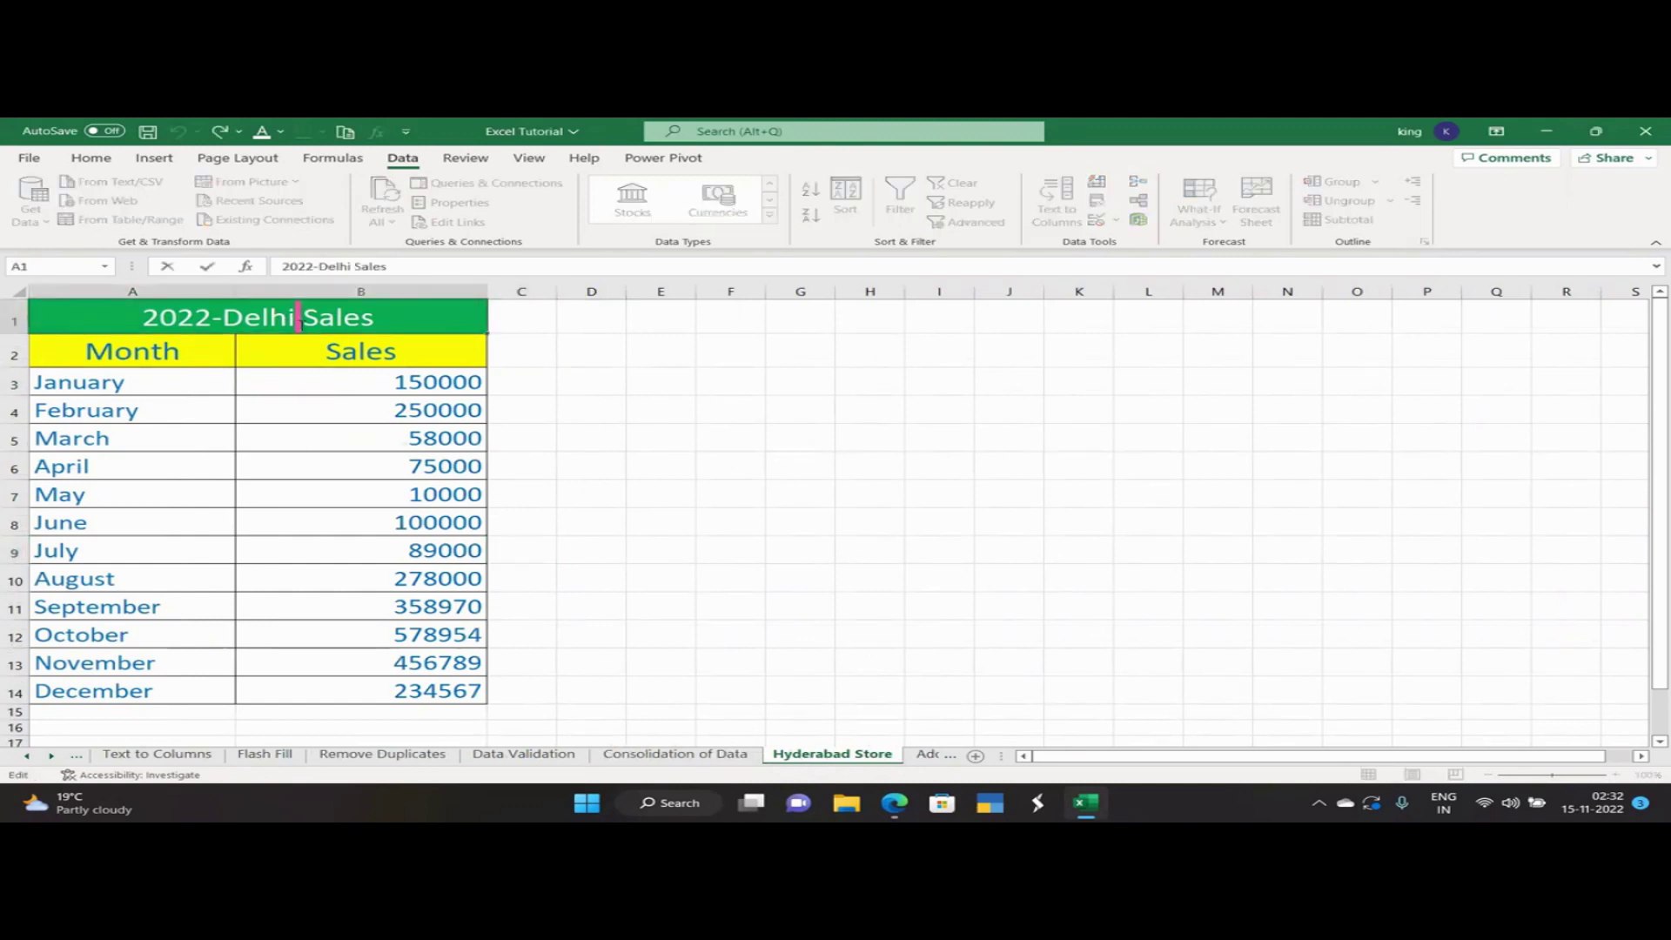
key(BackSpace)
key(BackSpace)
key(BackSpace)
key(BackSpace)
key(BackSpace)
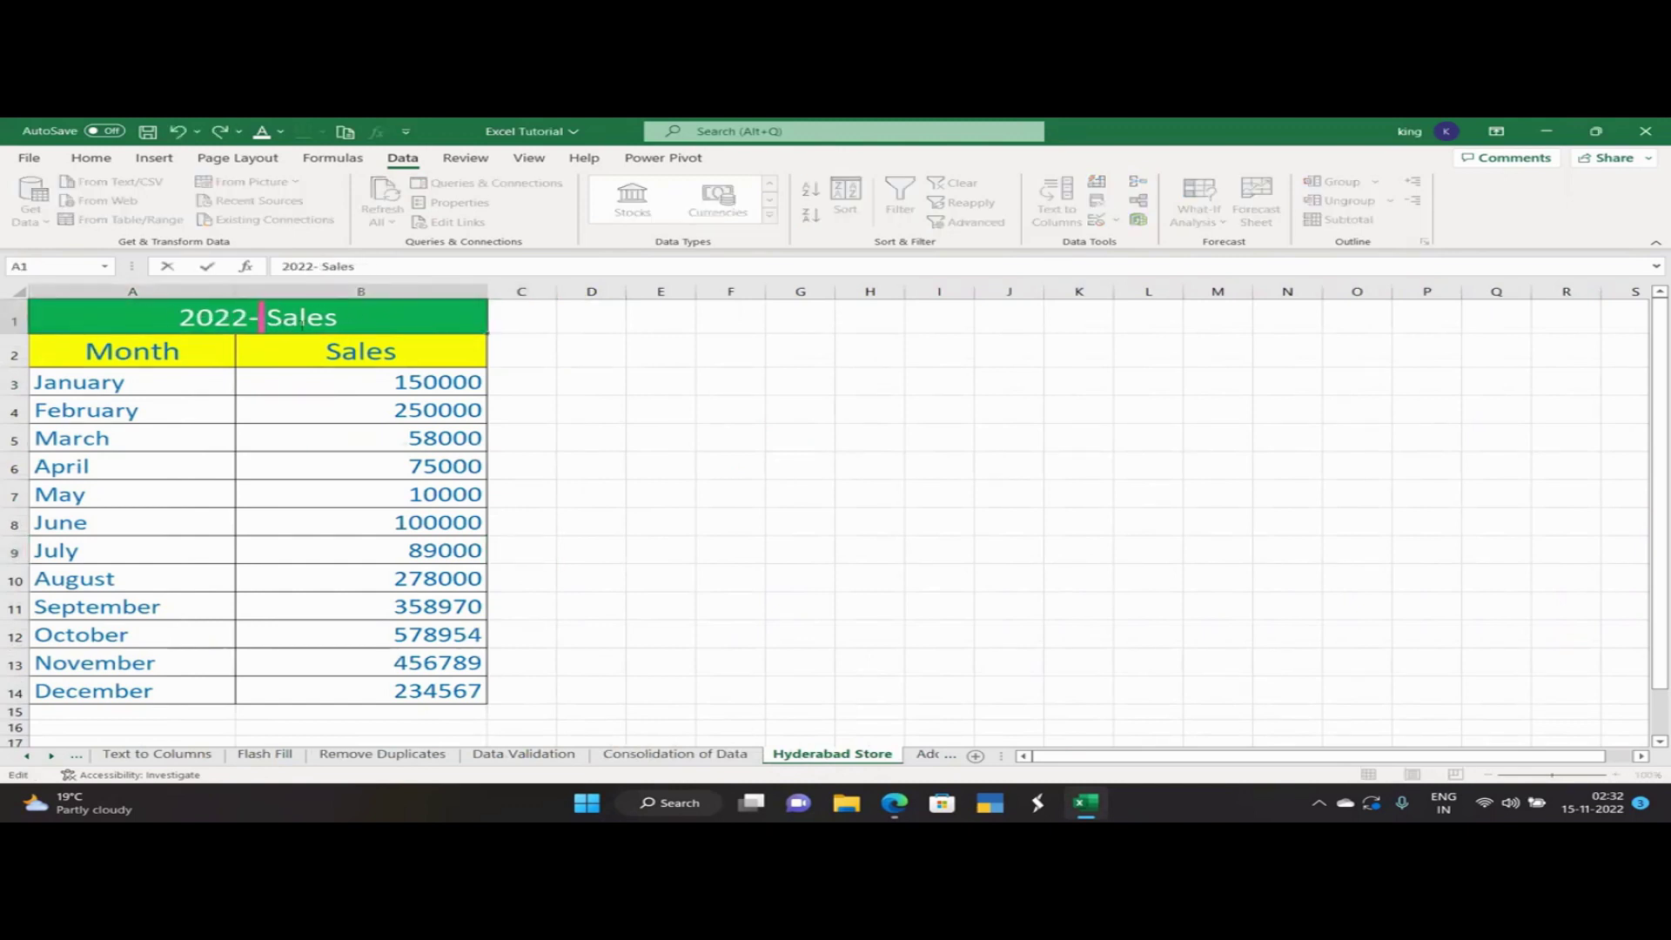
text(Hyde)
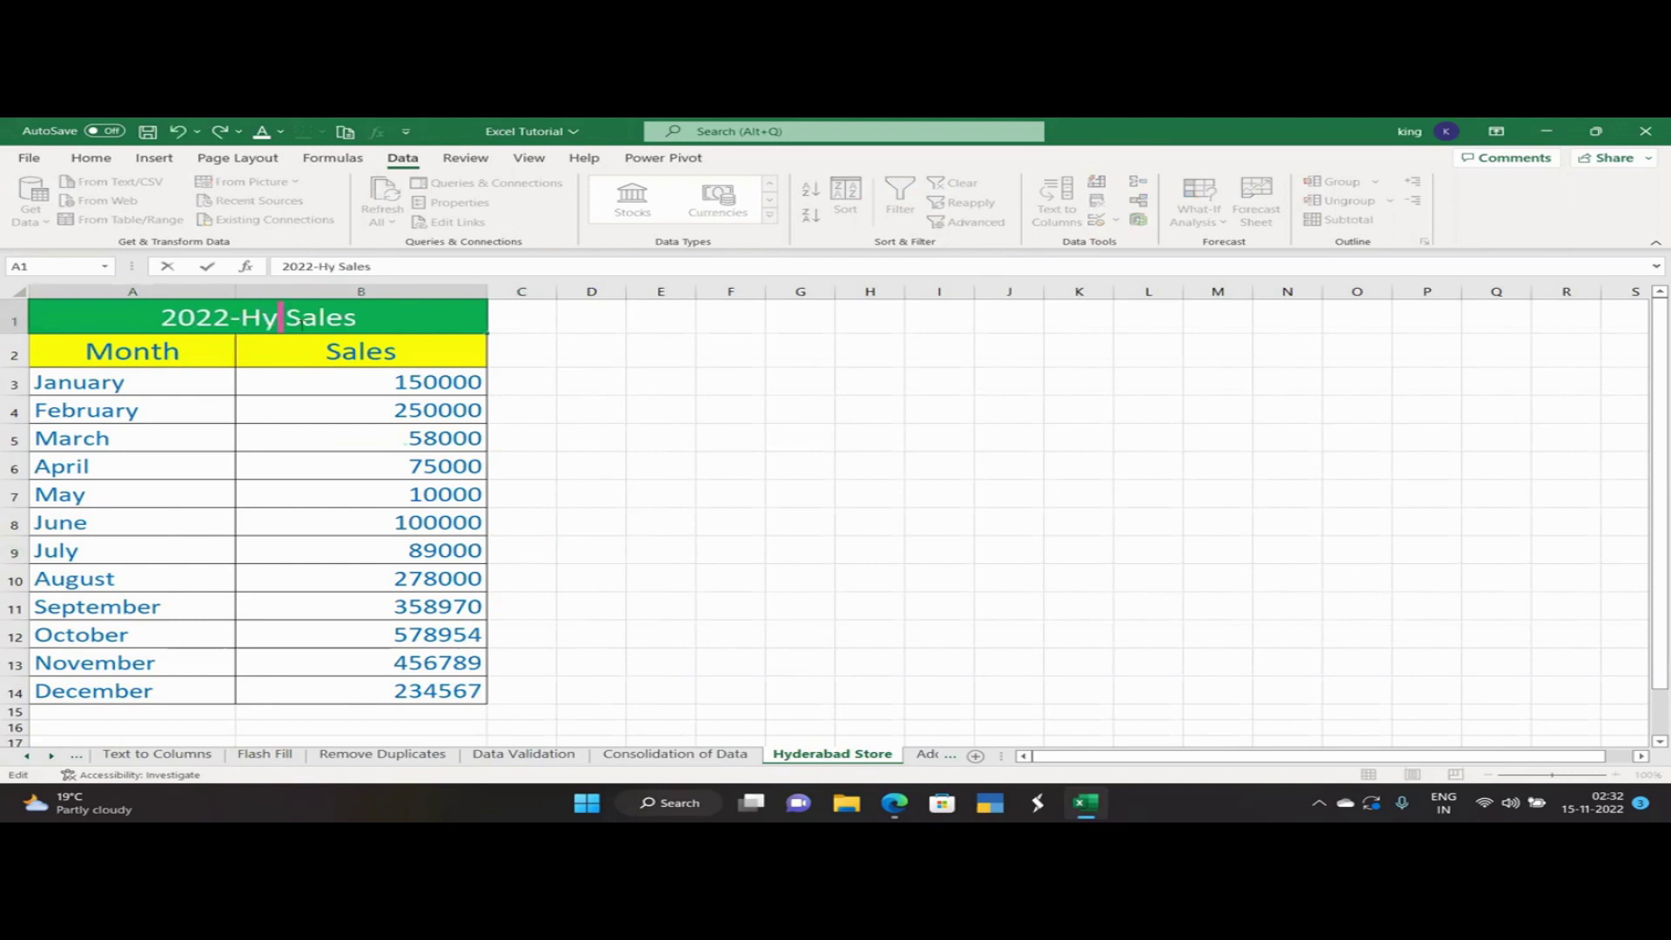
text(rabad)
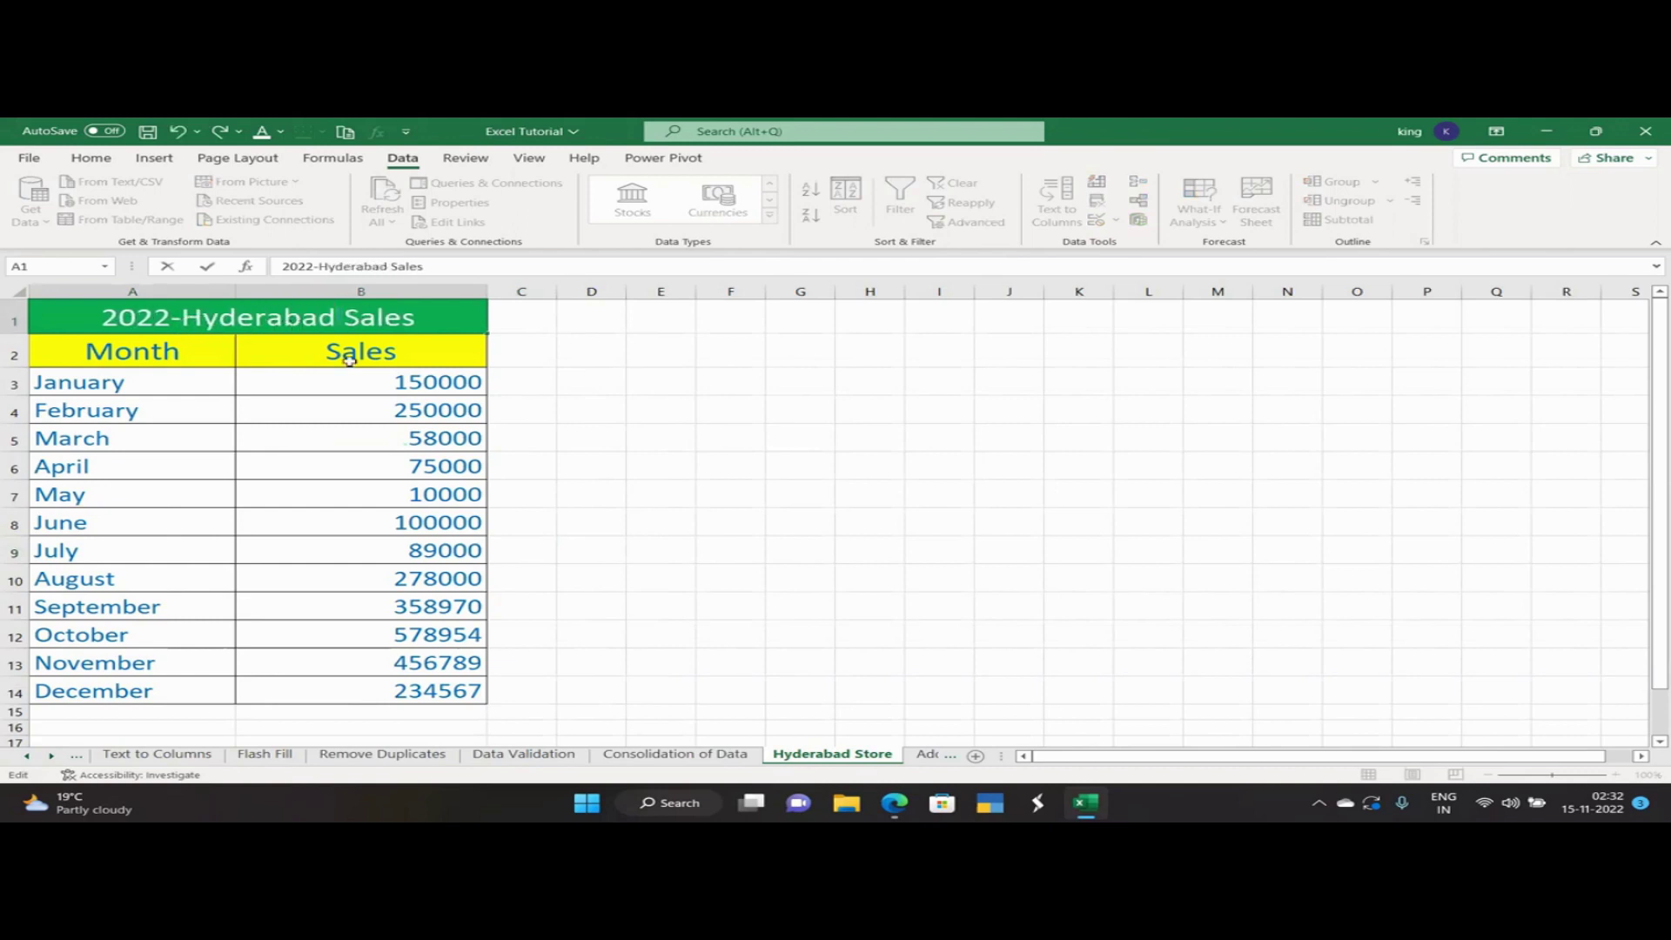
click(926, 755)
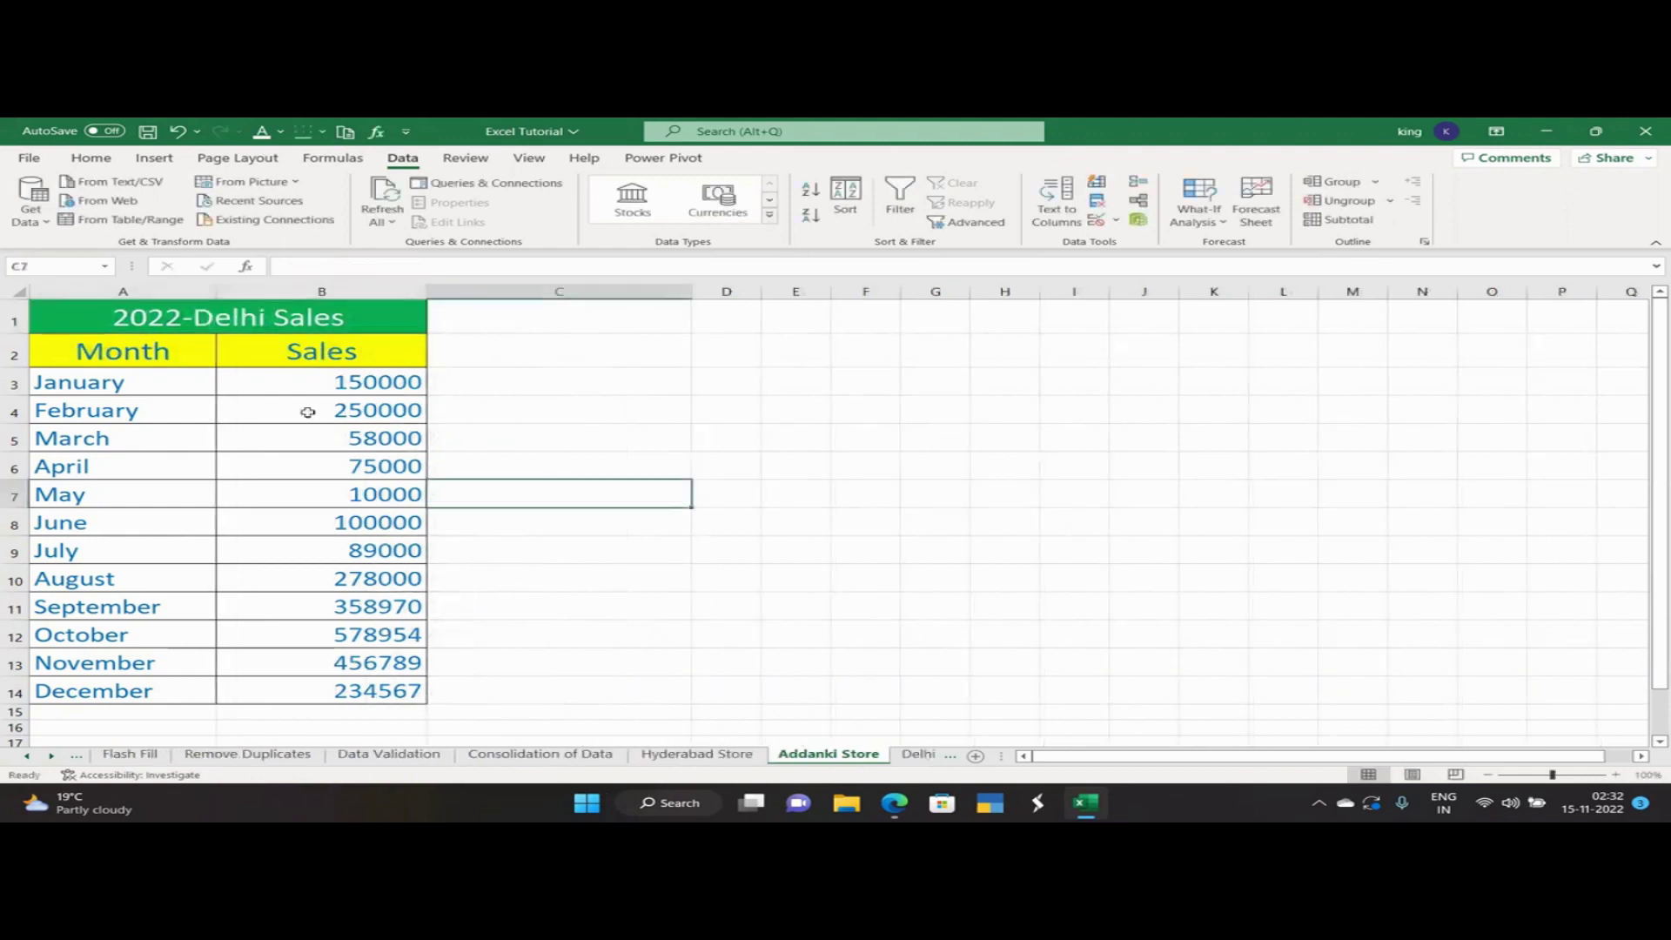
Change the Addanki Store title from Delhi to 2022-Addanki Sales.
double_click(267, 316)
key(BackSpace)
key(BackSpace)
key(BackSpace)
key(BackSpace)
key(BackSpace)
text(Addank)
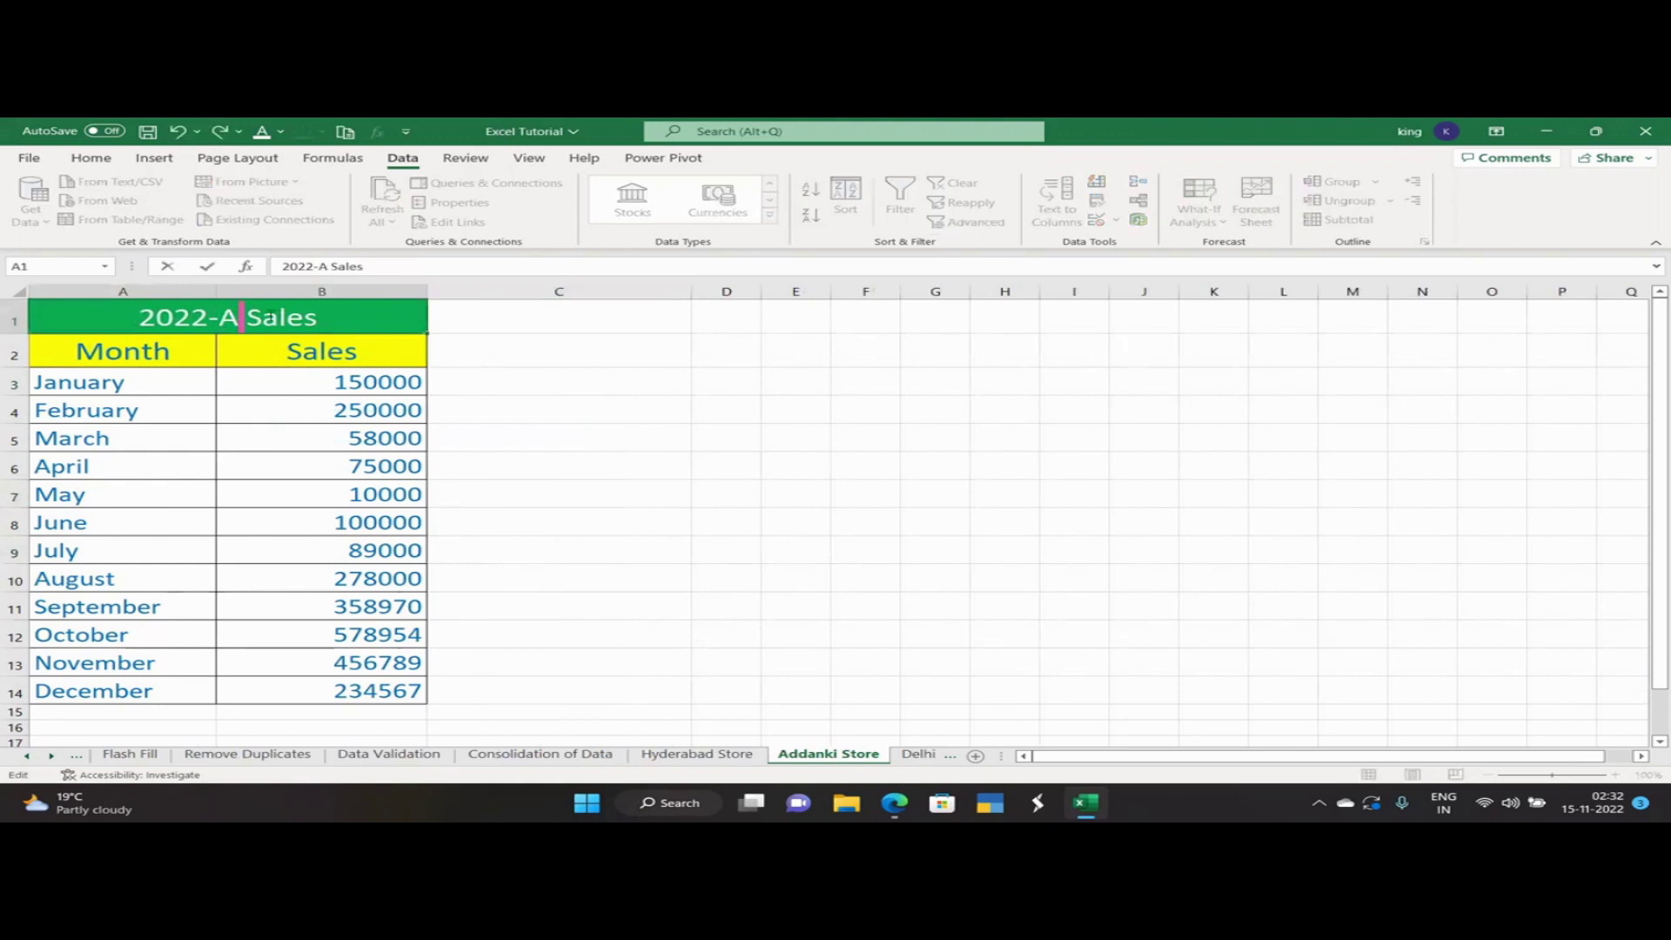
text(i)
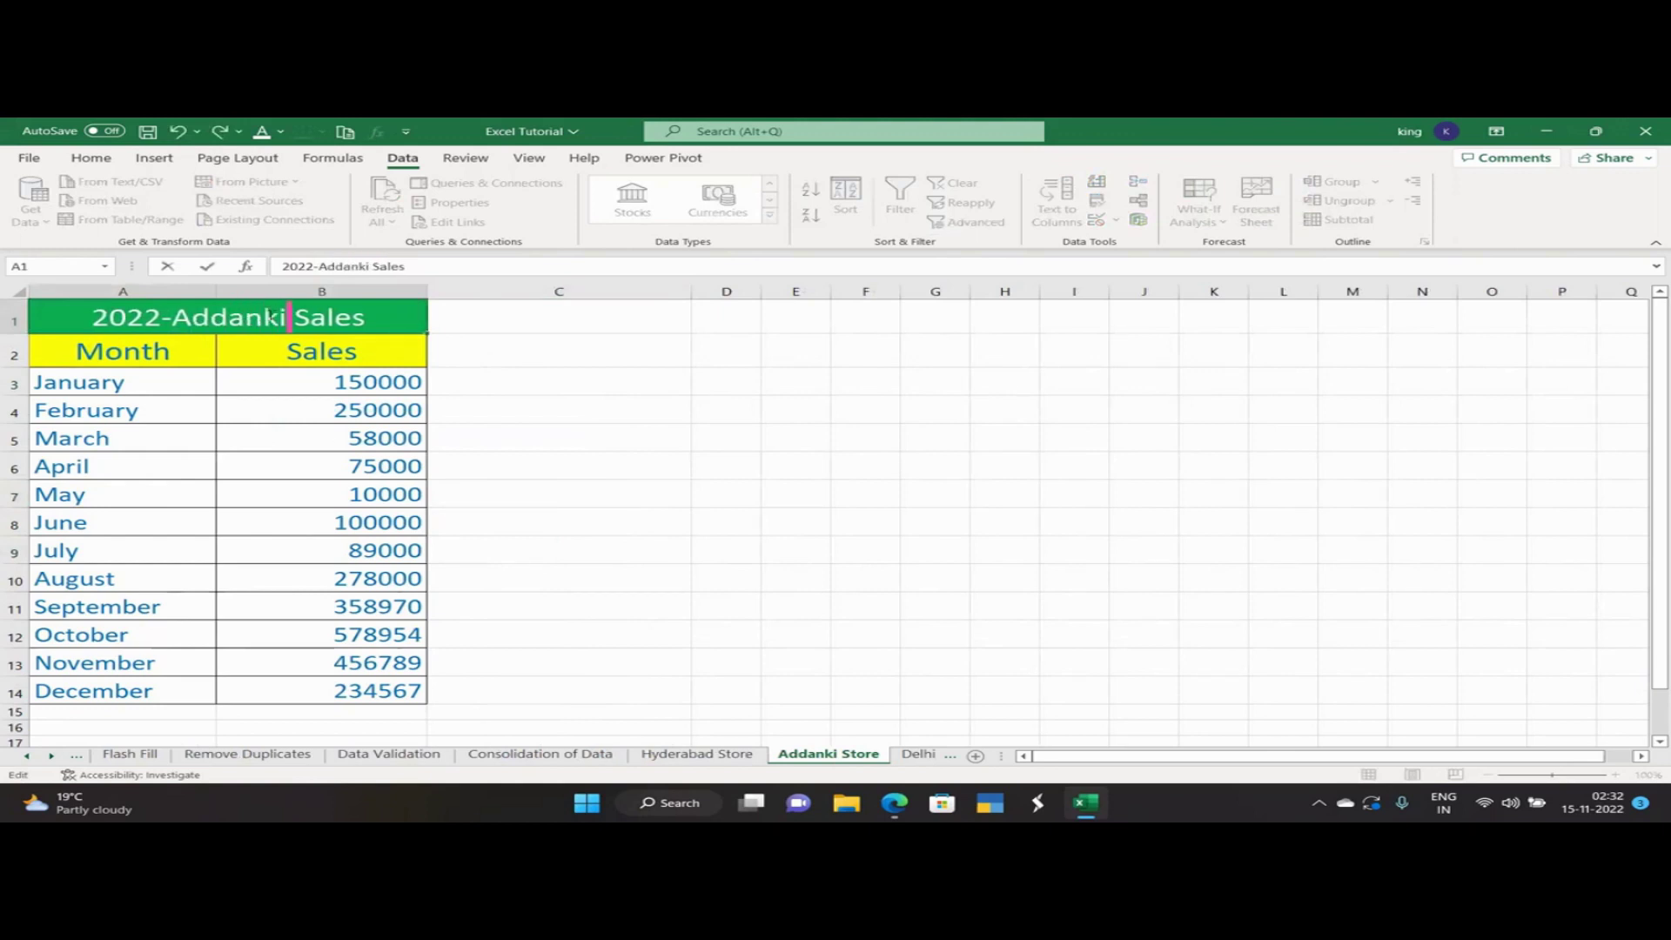
click(919, 755)
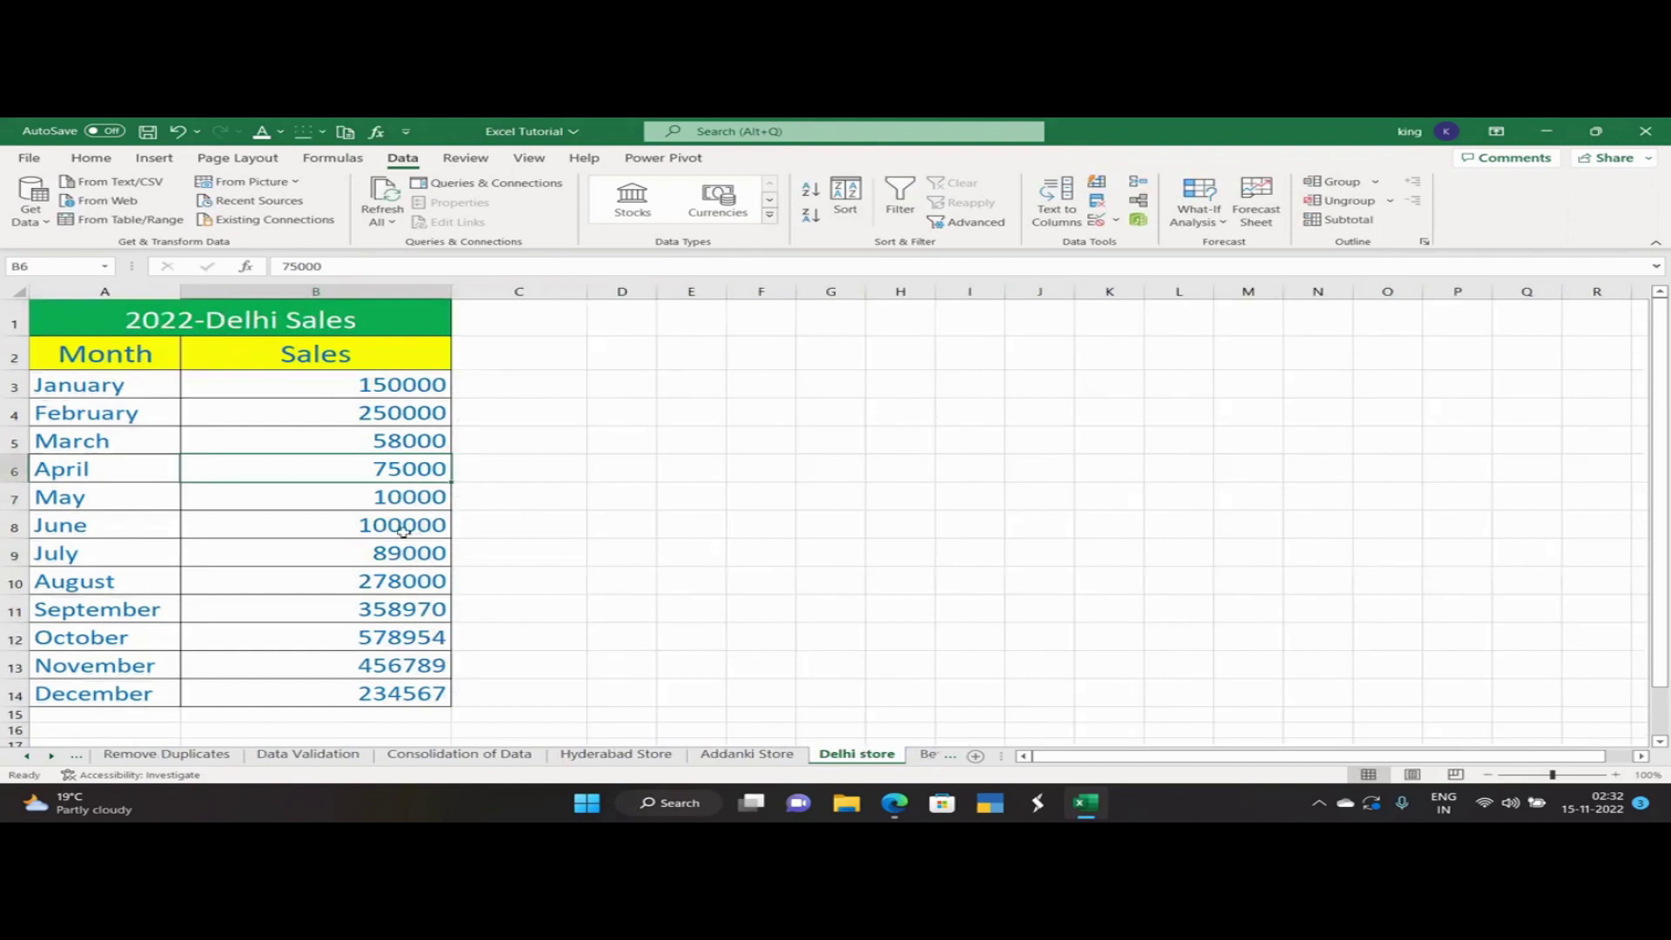
Review the Hyderabad Store and Addanki Store sheets, ending on Delhi store.
click(661, 757)
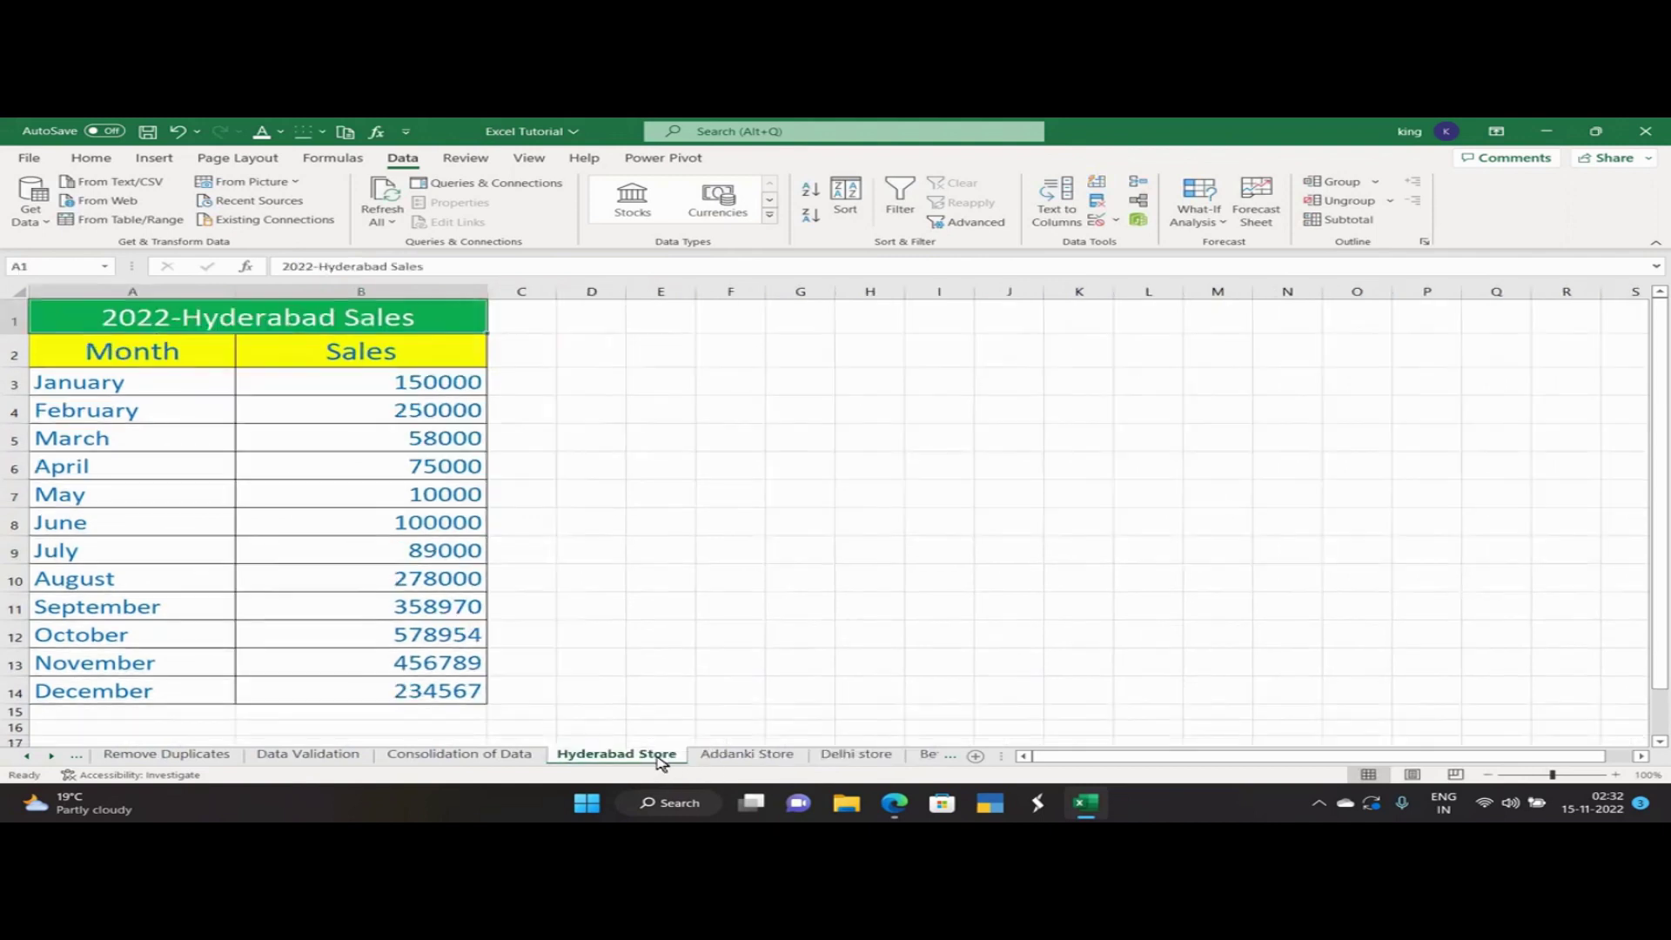
click(729, 760)
click(644, 759)
click(744, 756)
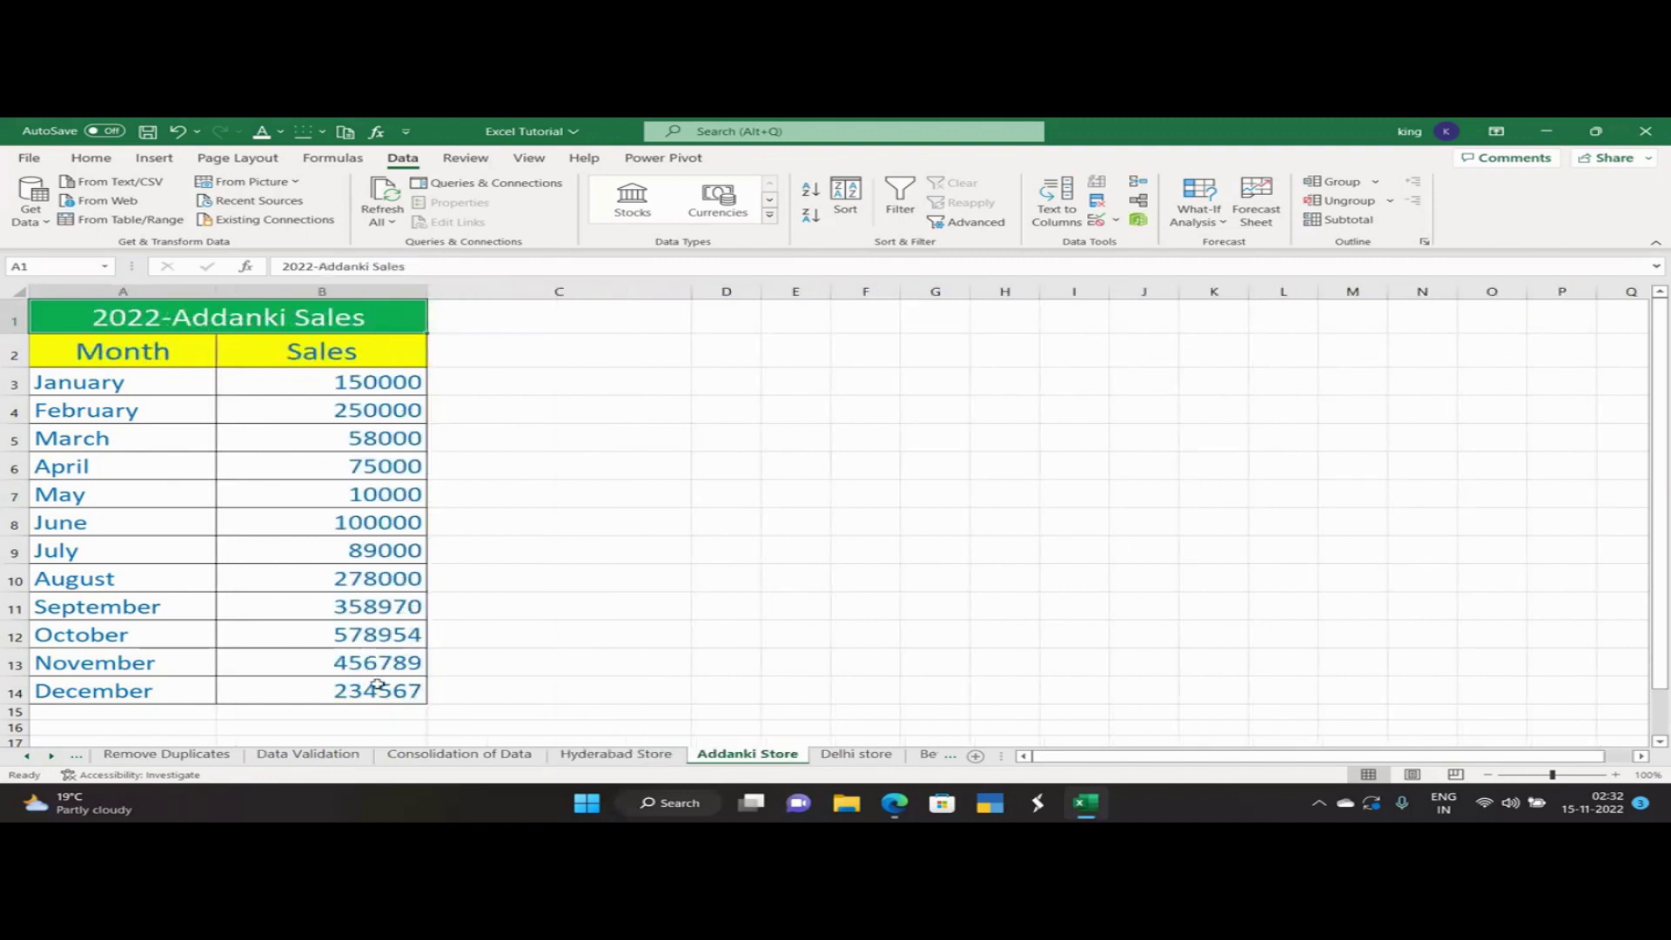
click(850, 758)
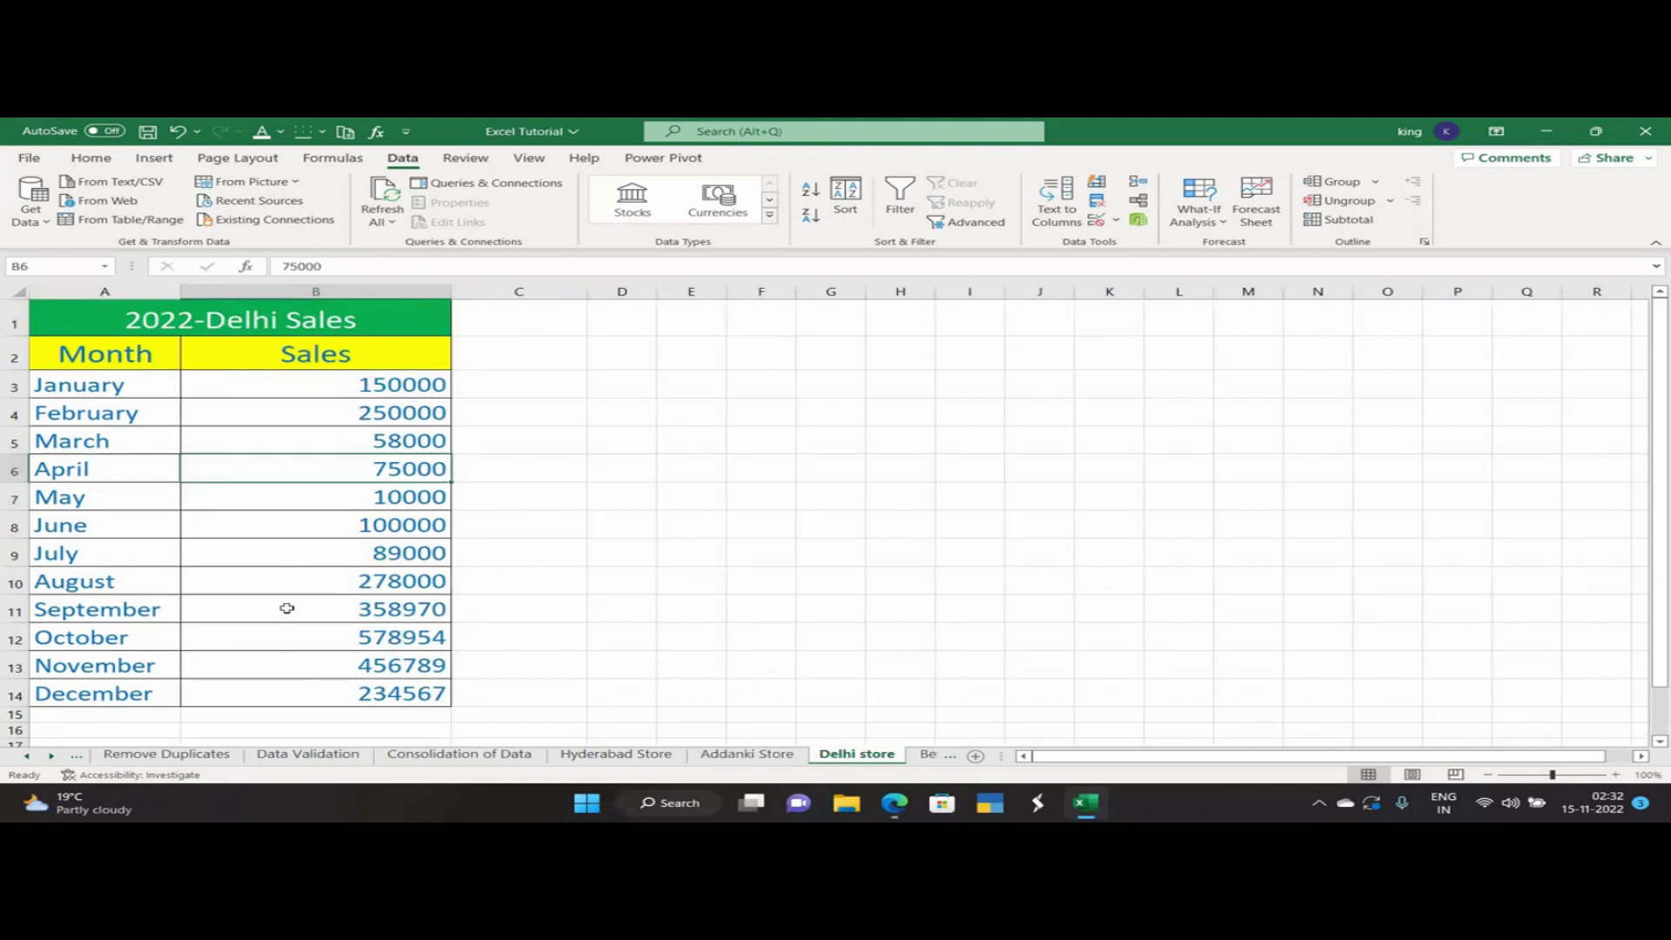
On the Consolidation of Data sheet, select the January Total Sales cell B3 and open Consolidate.
click(474, 757)
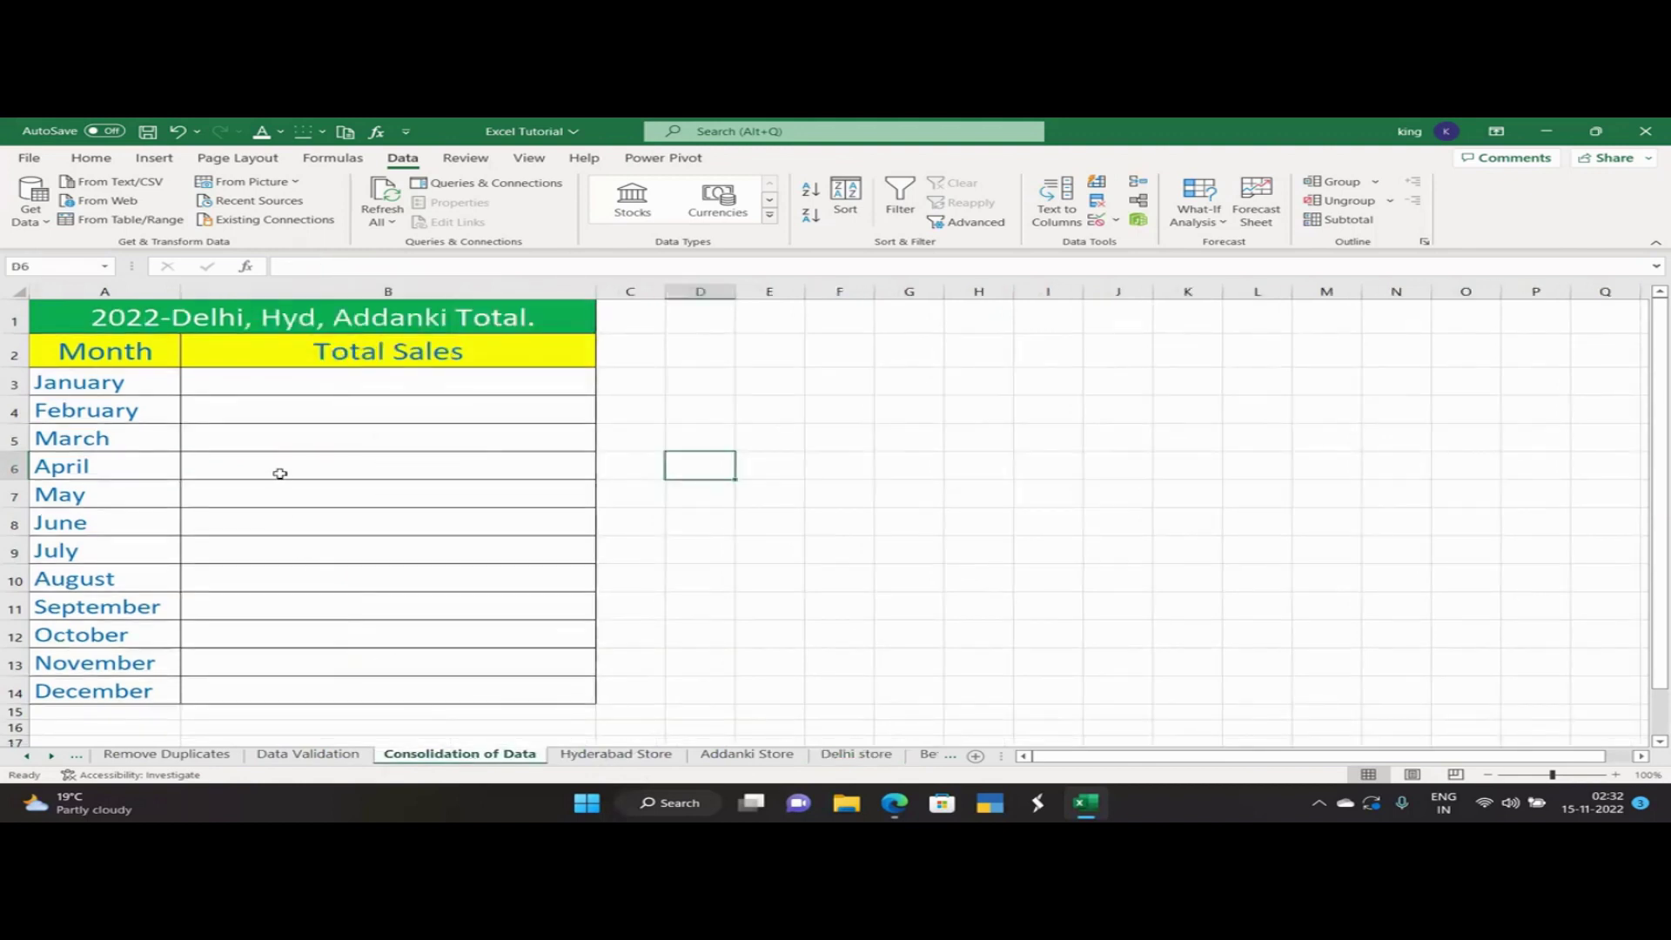
click(234, 317)
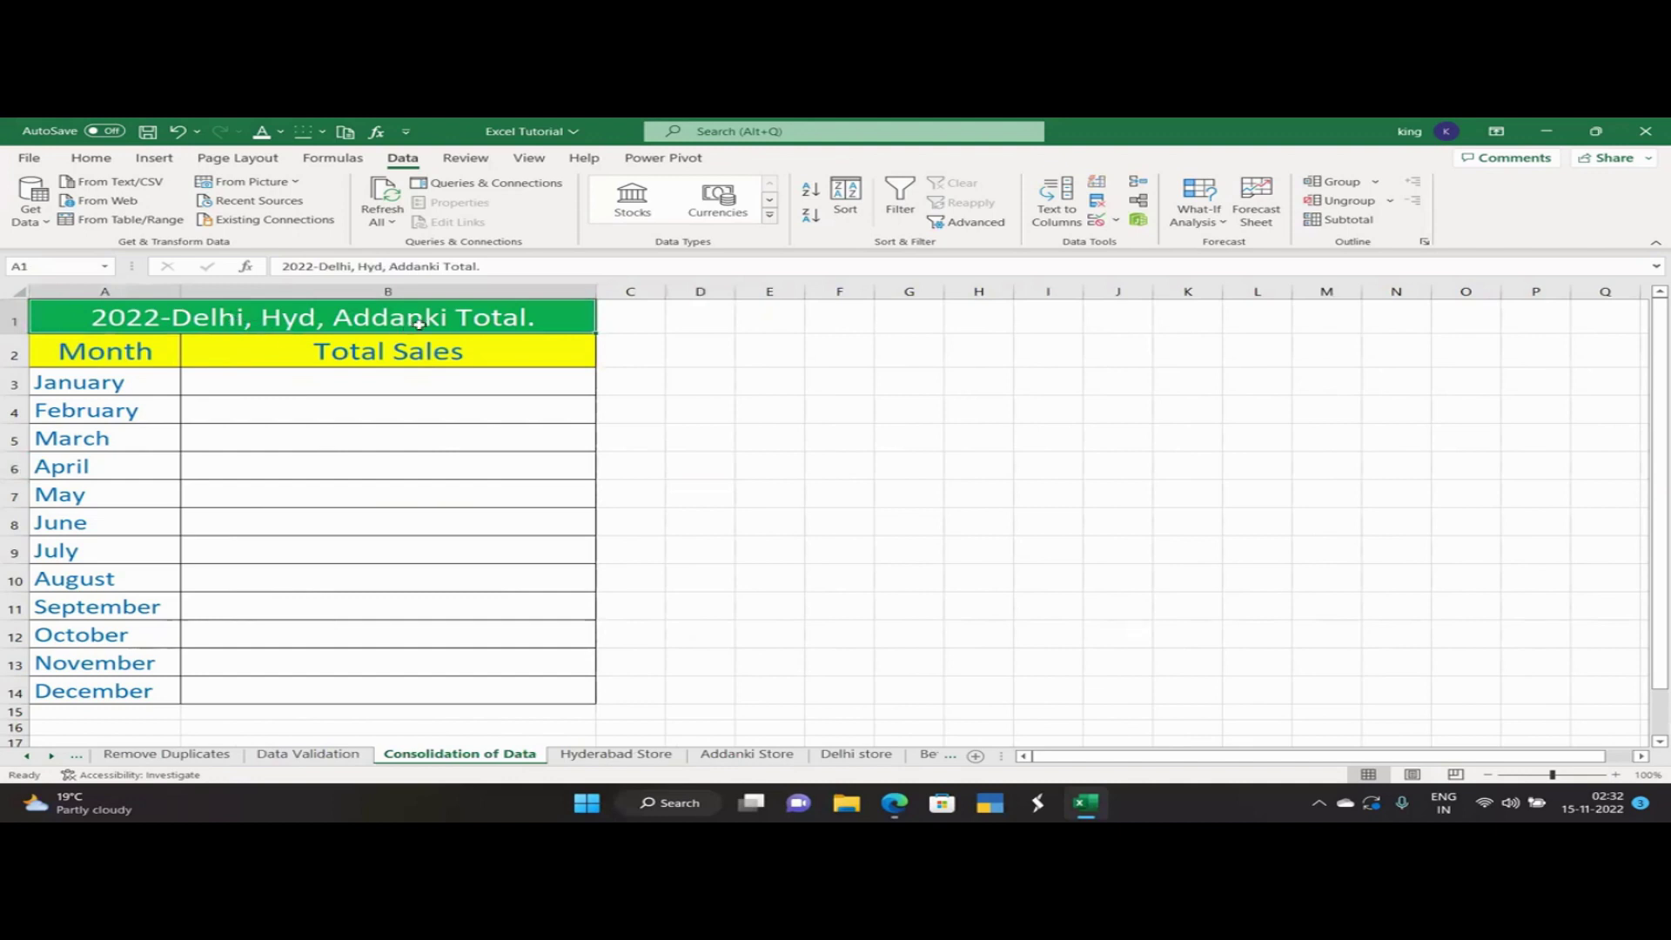
click(403, 435)
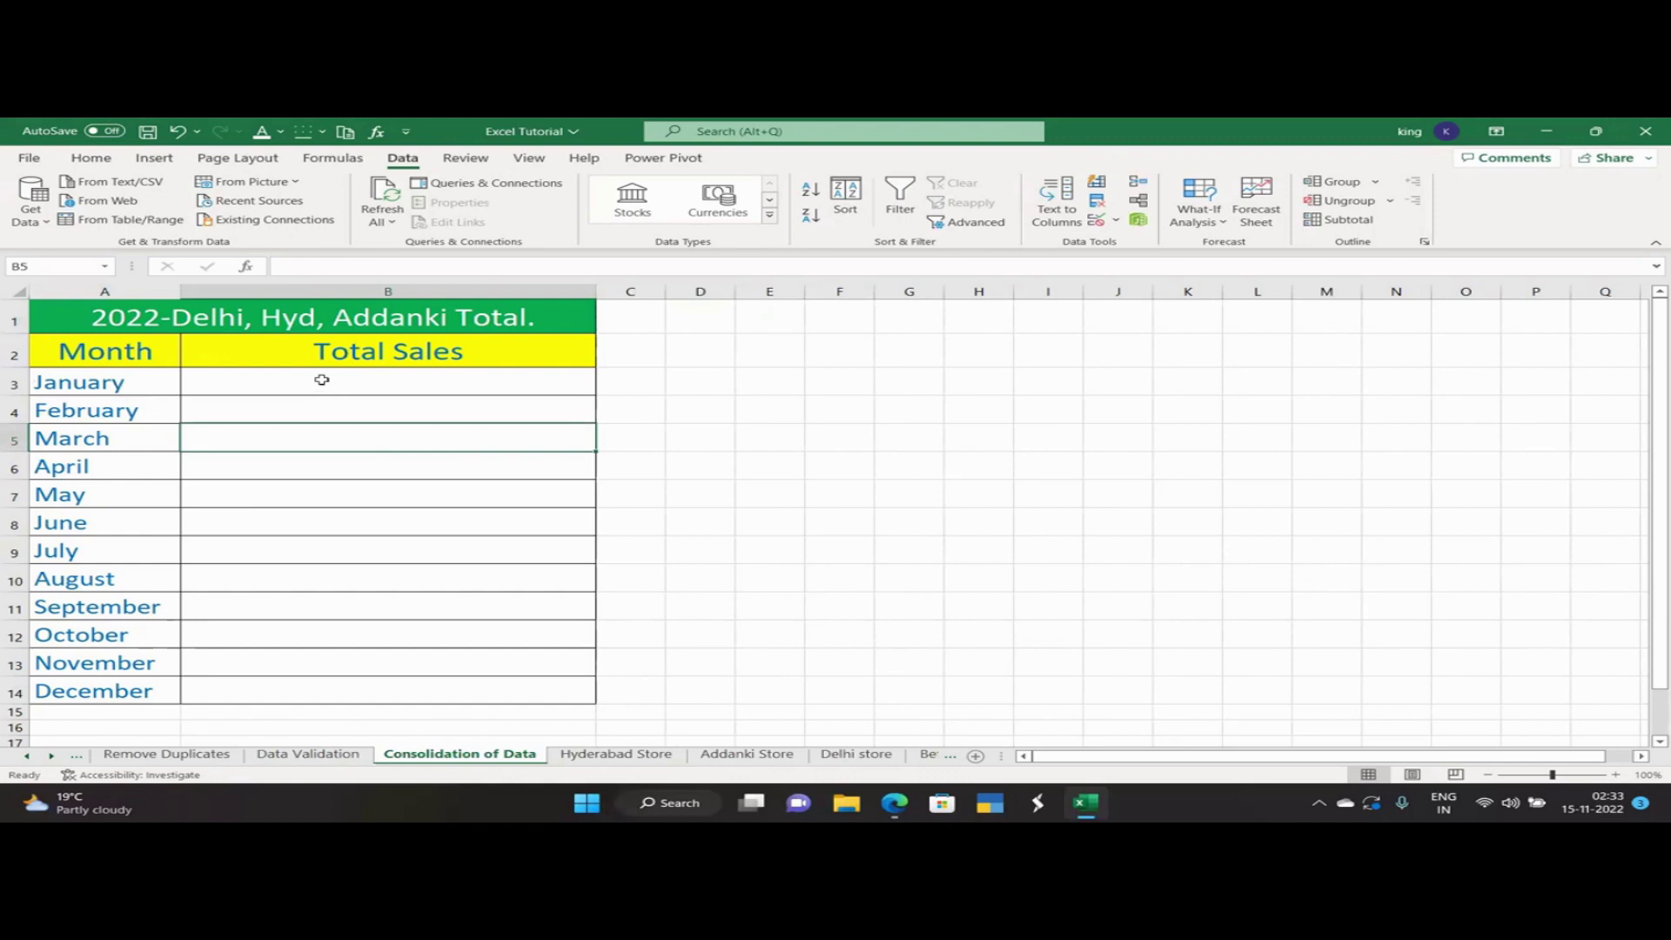
key(Up)
key(Up)
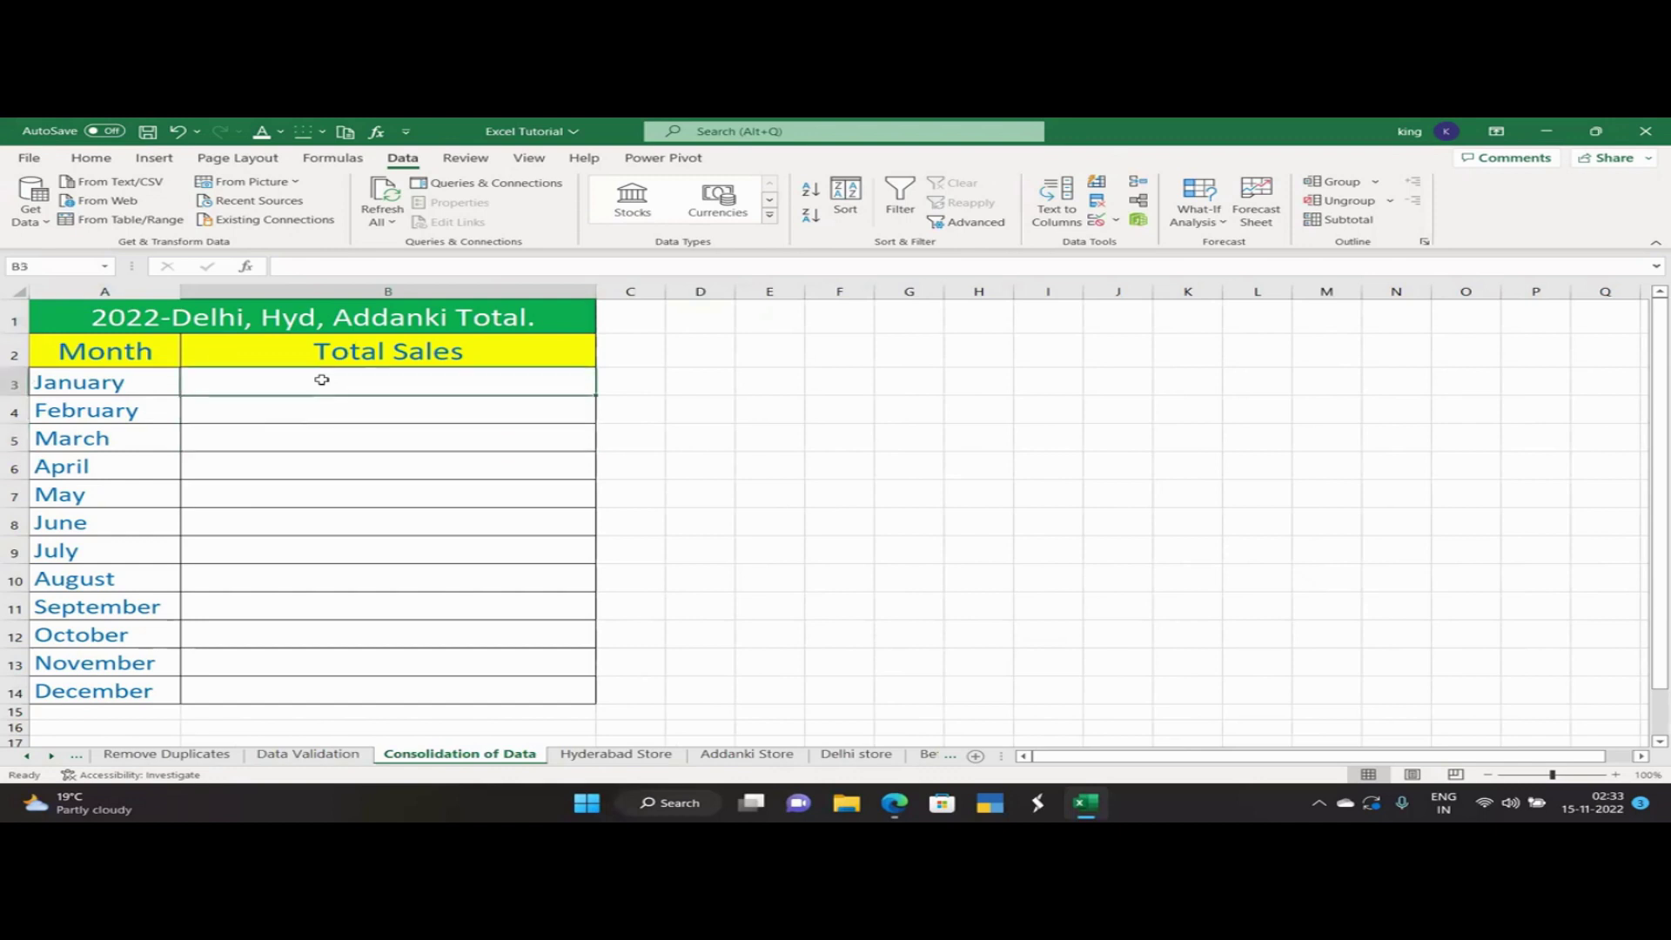
click(1137, 188)
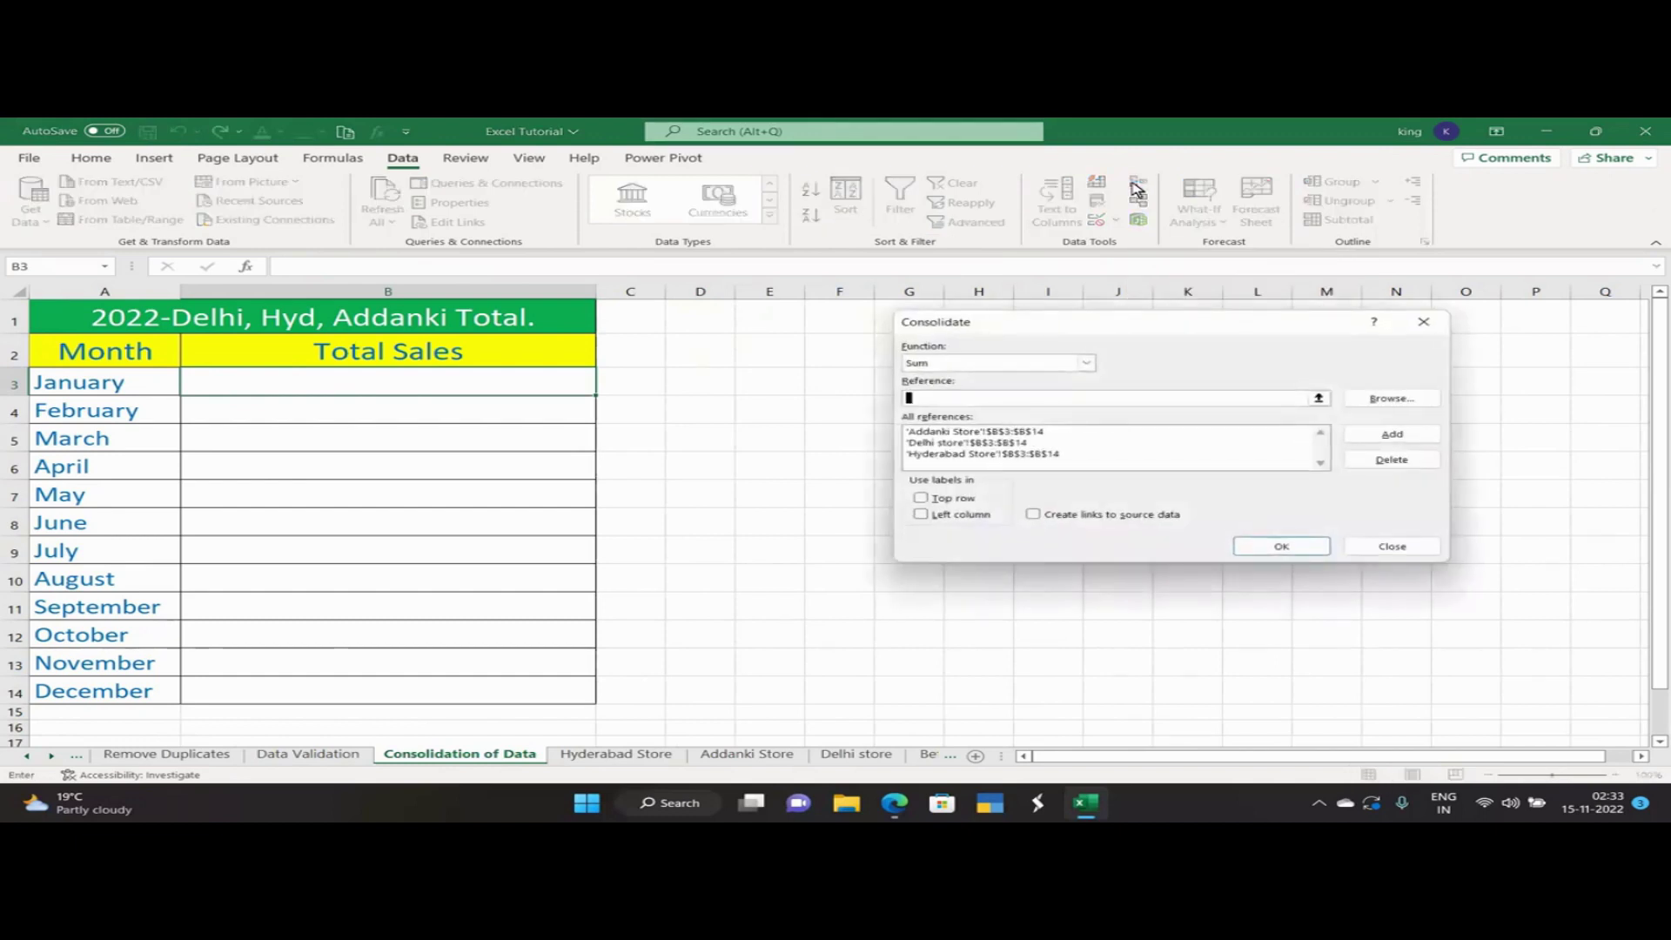
Delete the Delhi, Hyderabad and Addanki references from Consolidate and close the dialog.
click(1377, 466)
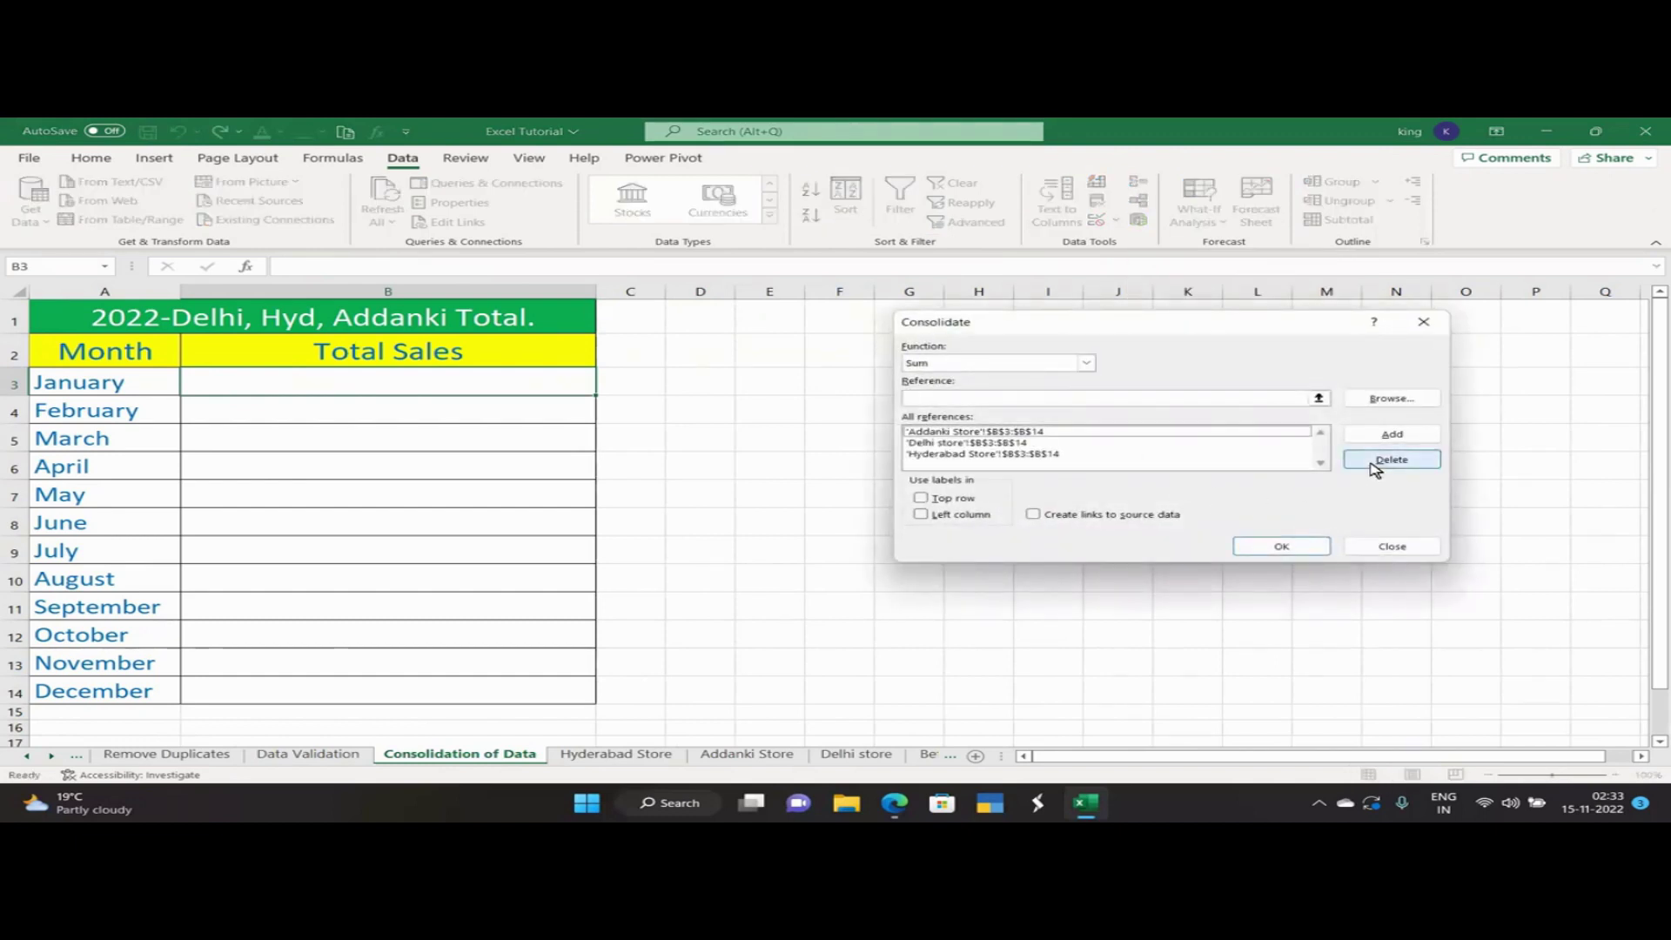
click(1064, 443)
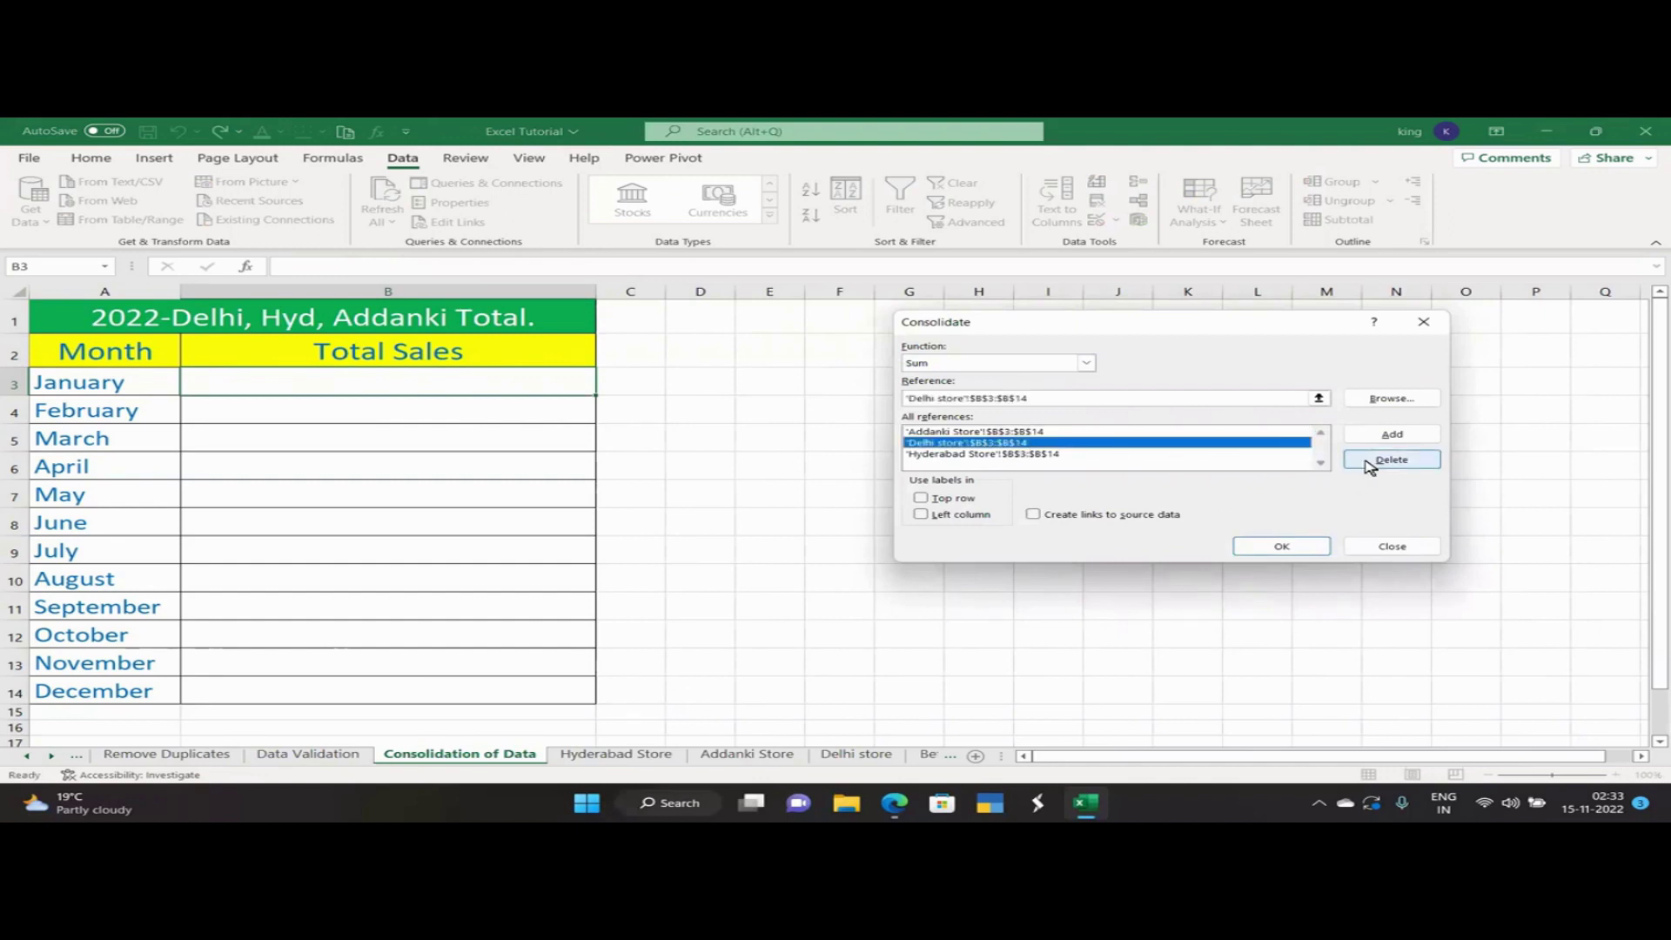
click(1370, 467)
click(1097, 443)
click(1356, 461)
click(1084, 432)
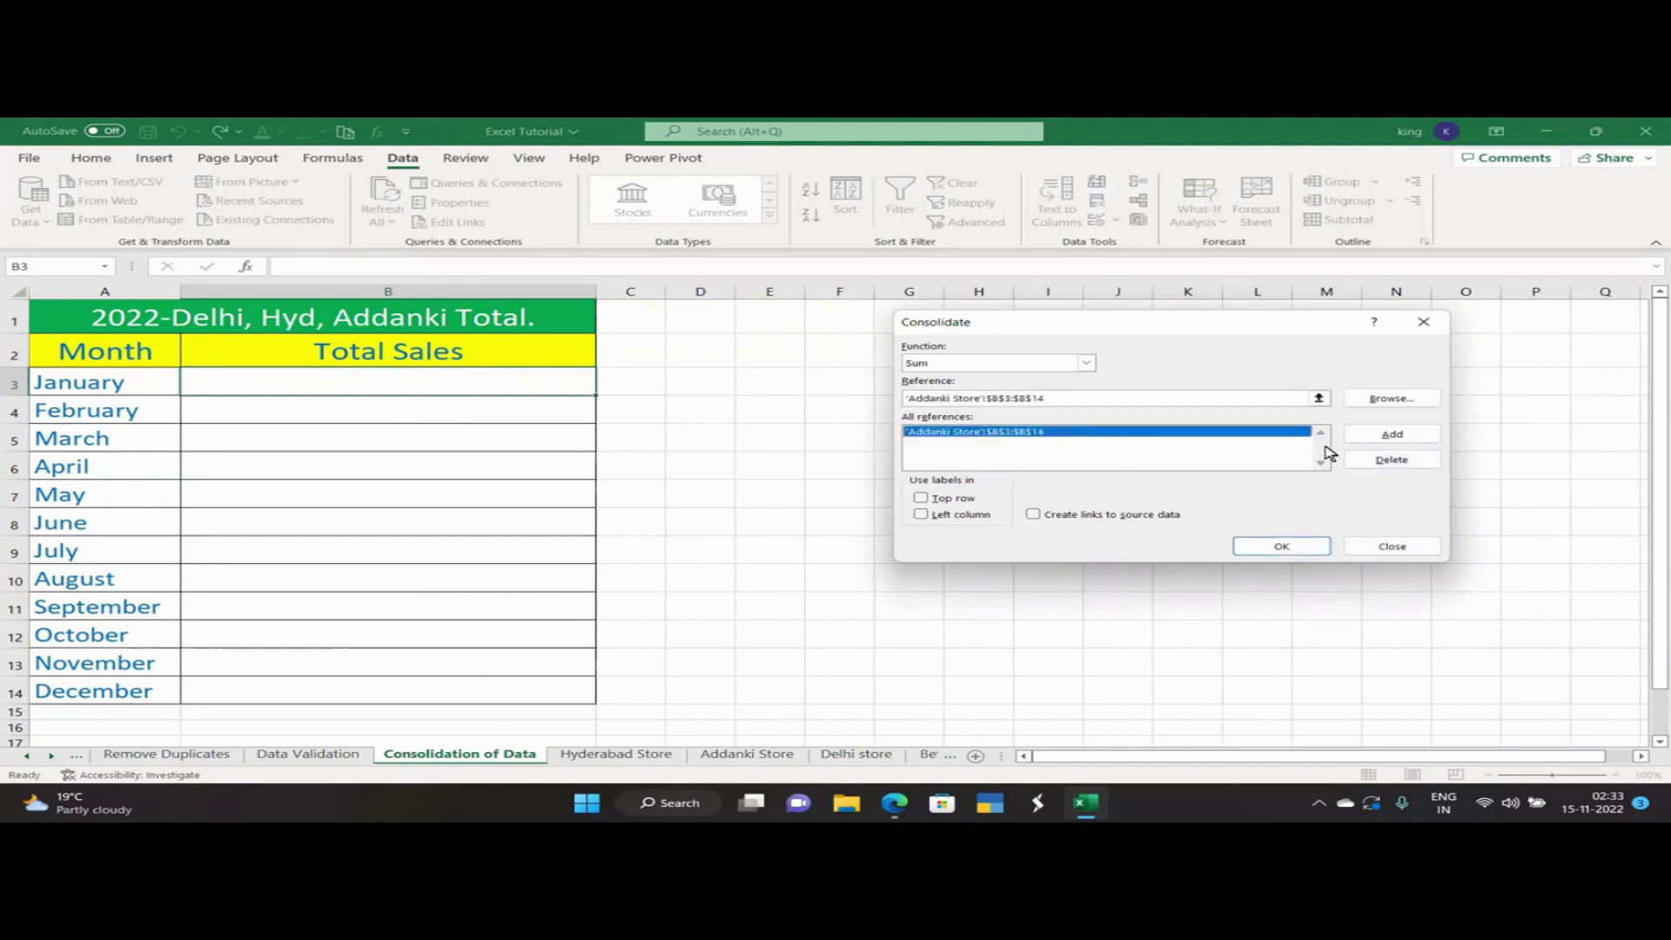
click(1371, 463)
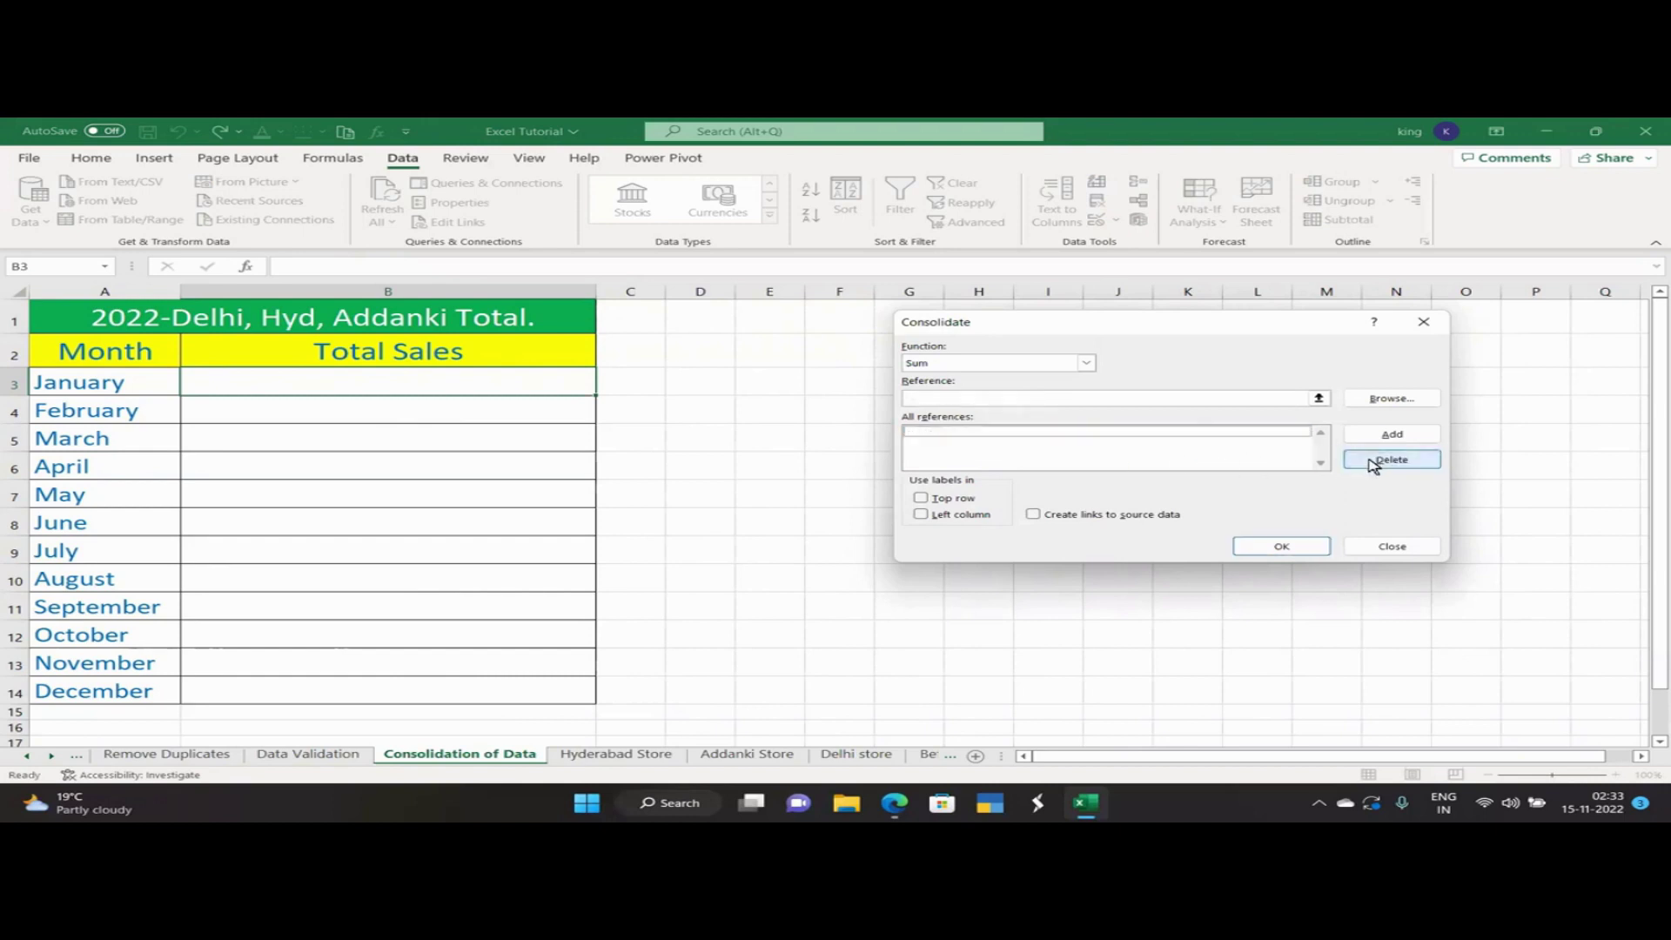
click(1424, 322)
Select Total Sales cells B3:B14 on Consolidation of Data and open Consolidate.
click(528, 468)
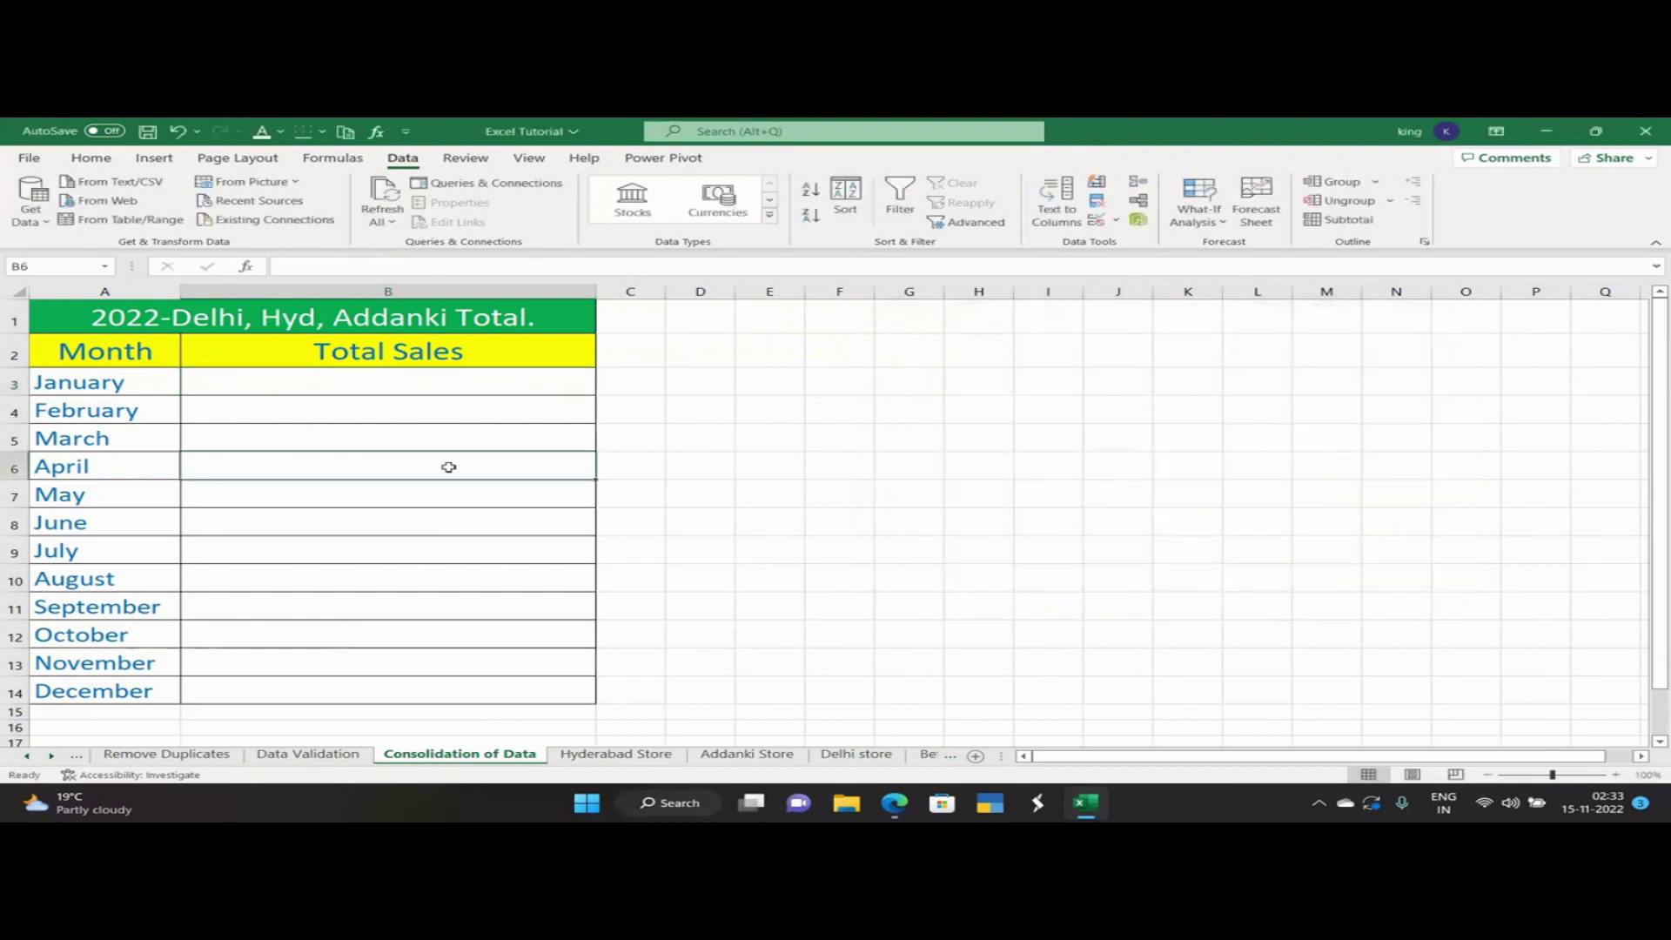
mouse_move(302, 382)
mouse_down()
mouse_move(328, 690)
mouse_move(347, 688)
mouse_up()
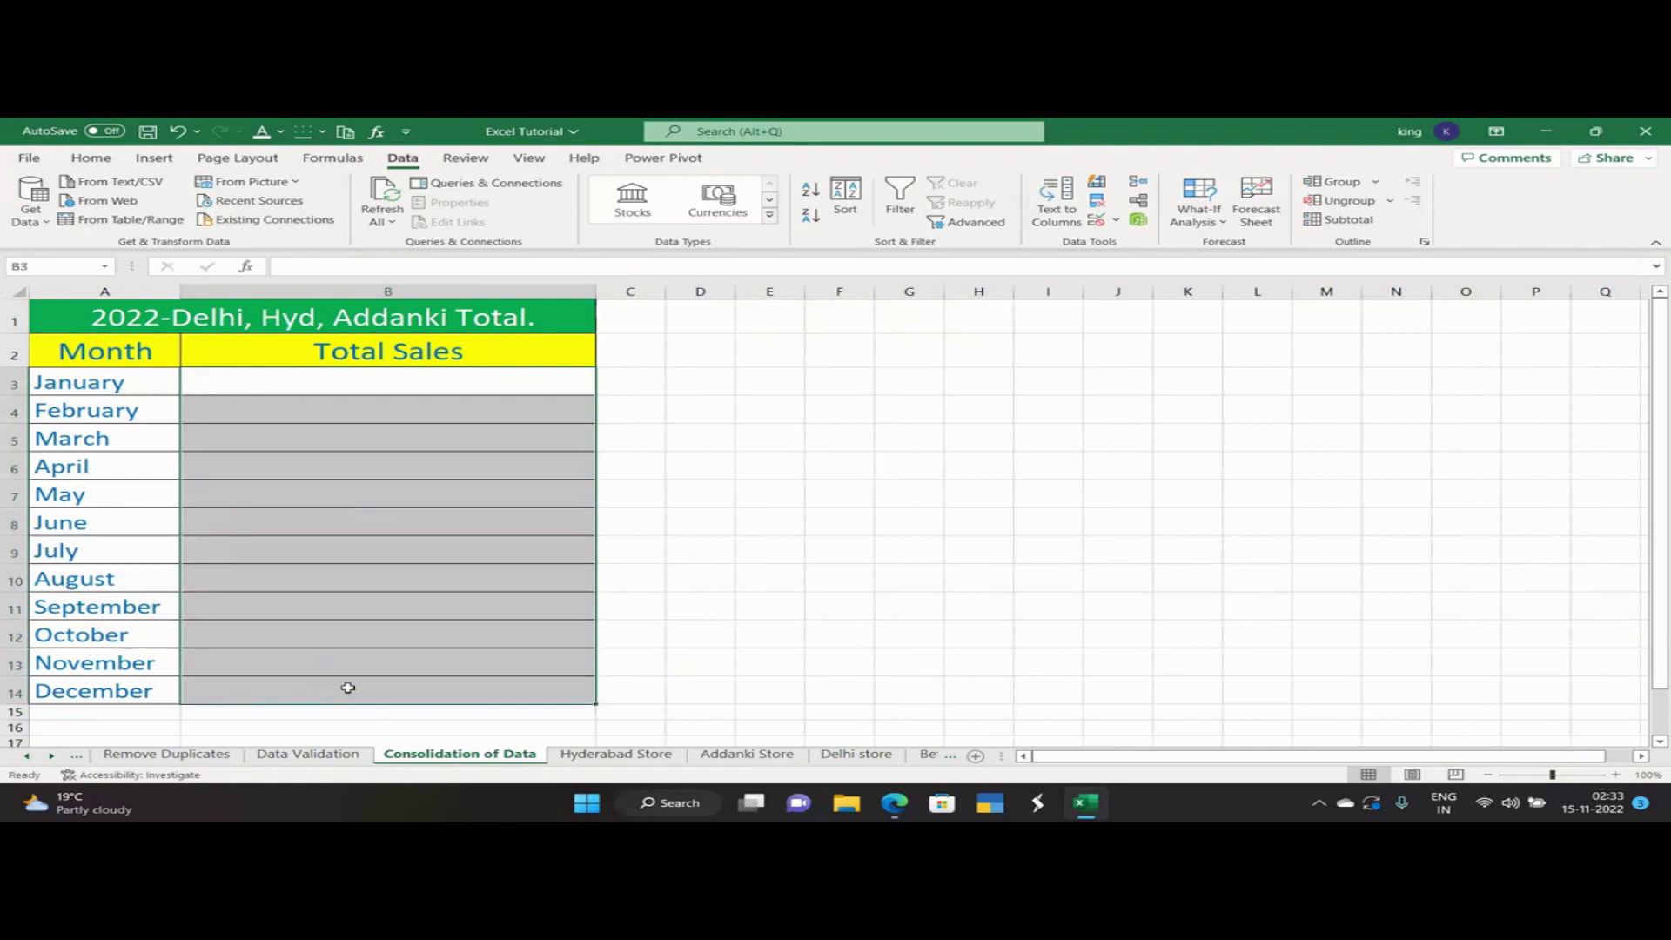
click(655, 469)
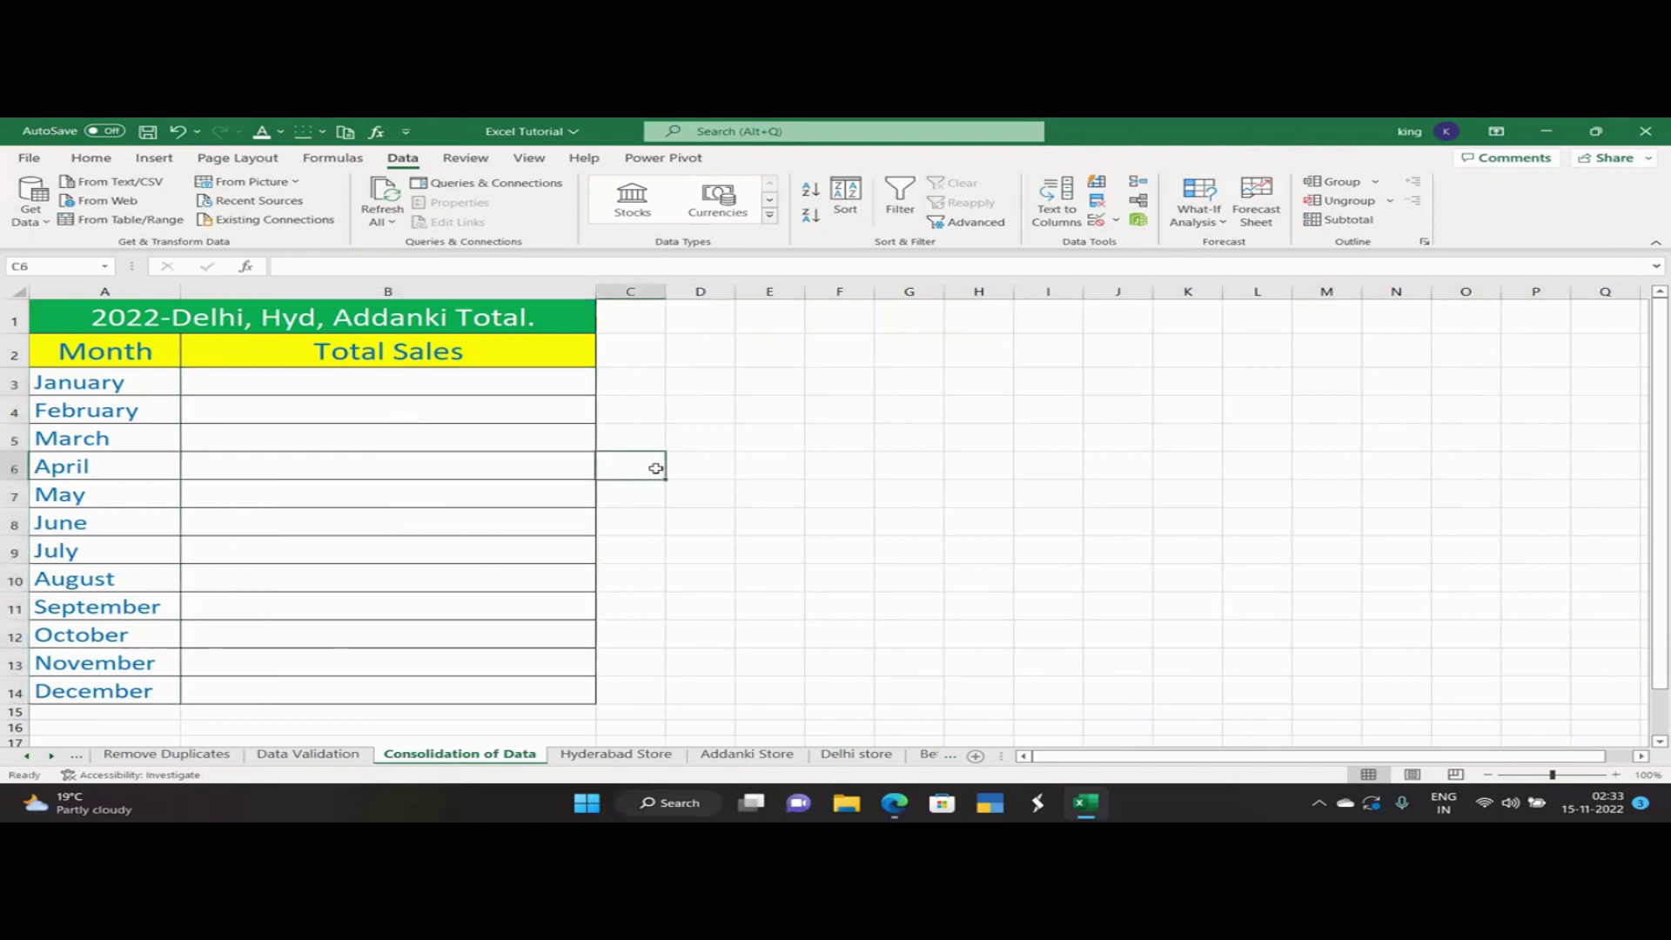
drag(456, 387, 483, 690)
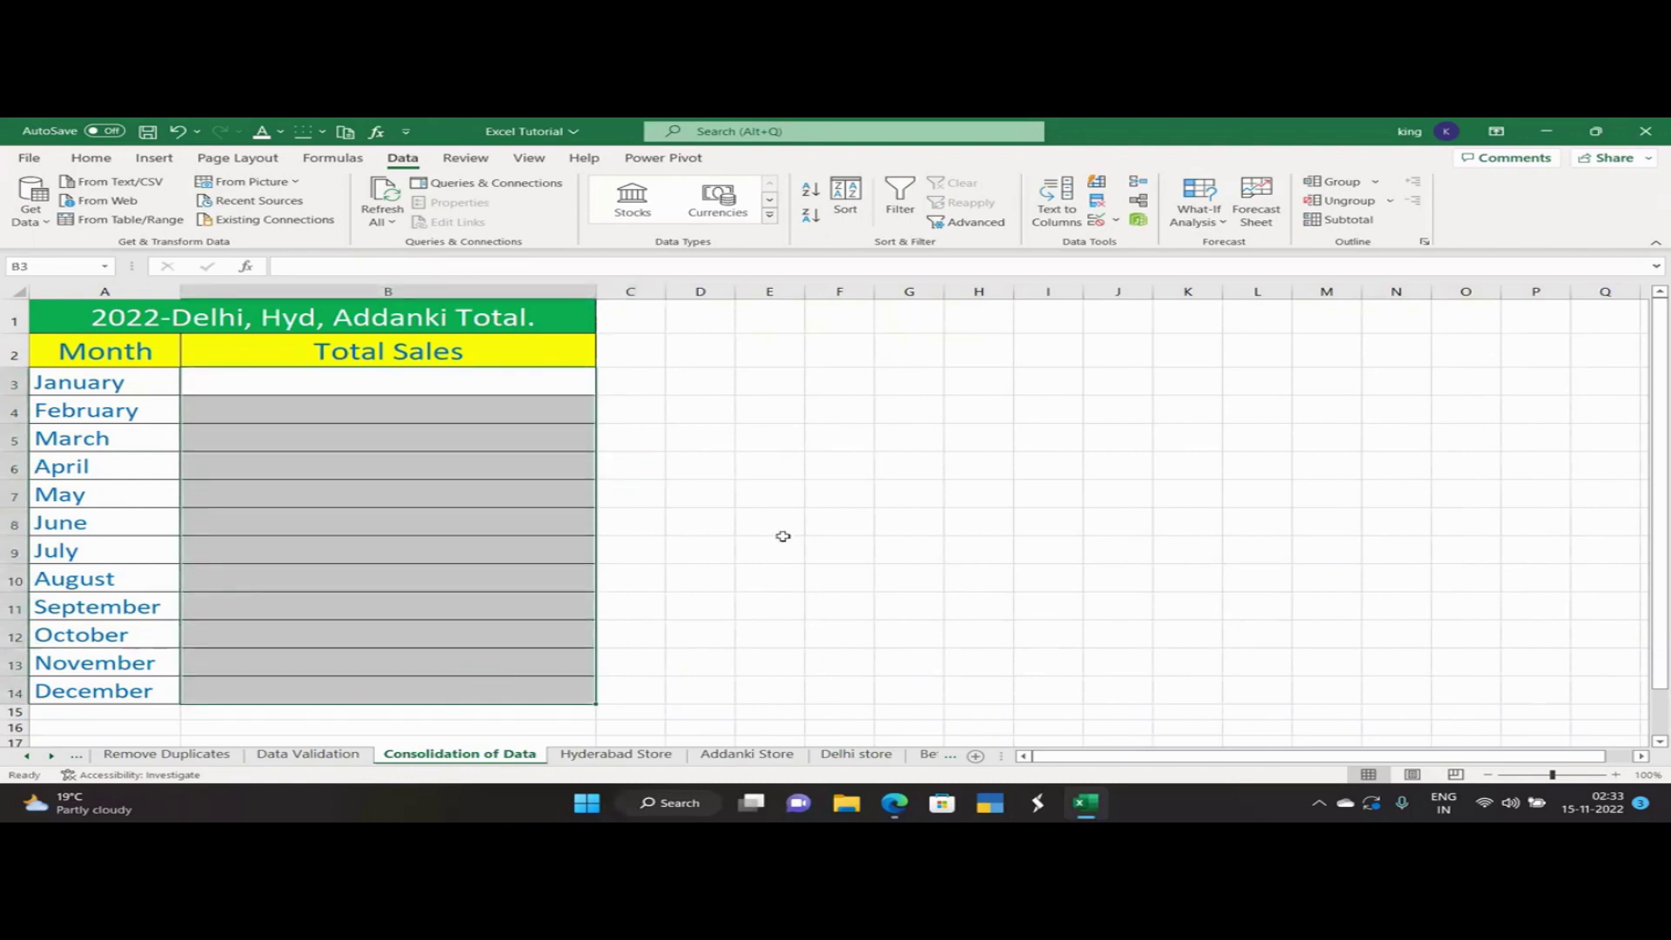
click(1137, 185)
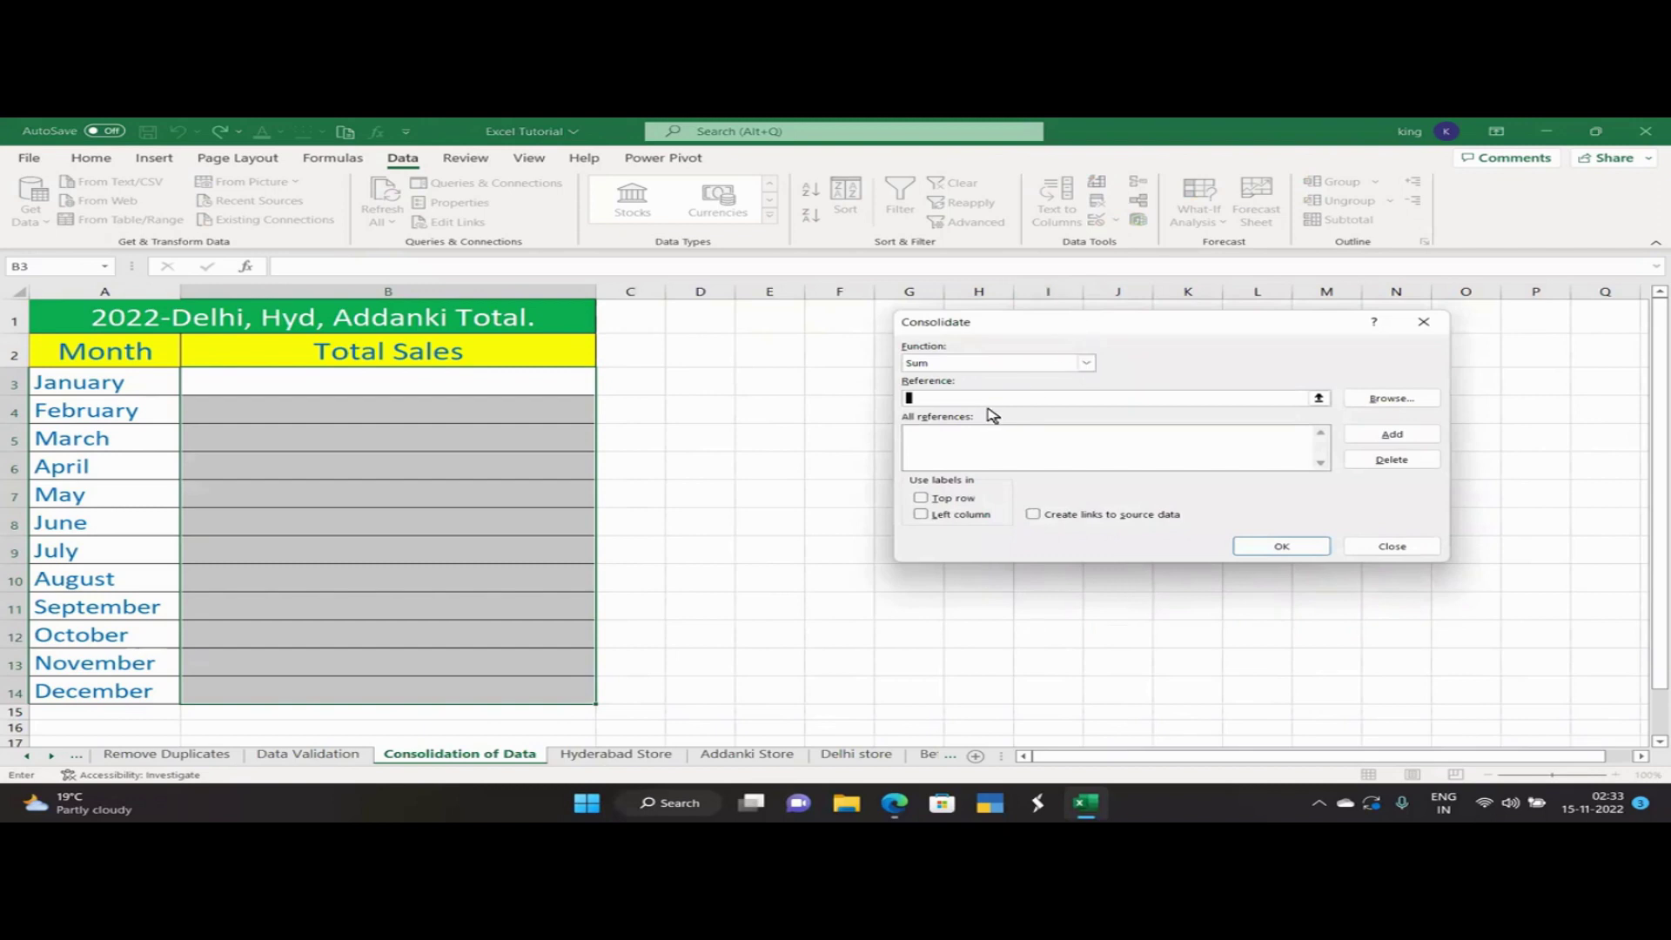
Keep Sum as the consolidation function and collapse the dialog to pick a source range.
click(1084, 363)
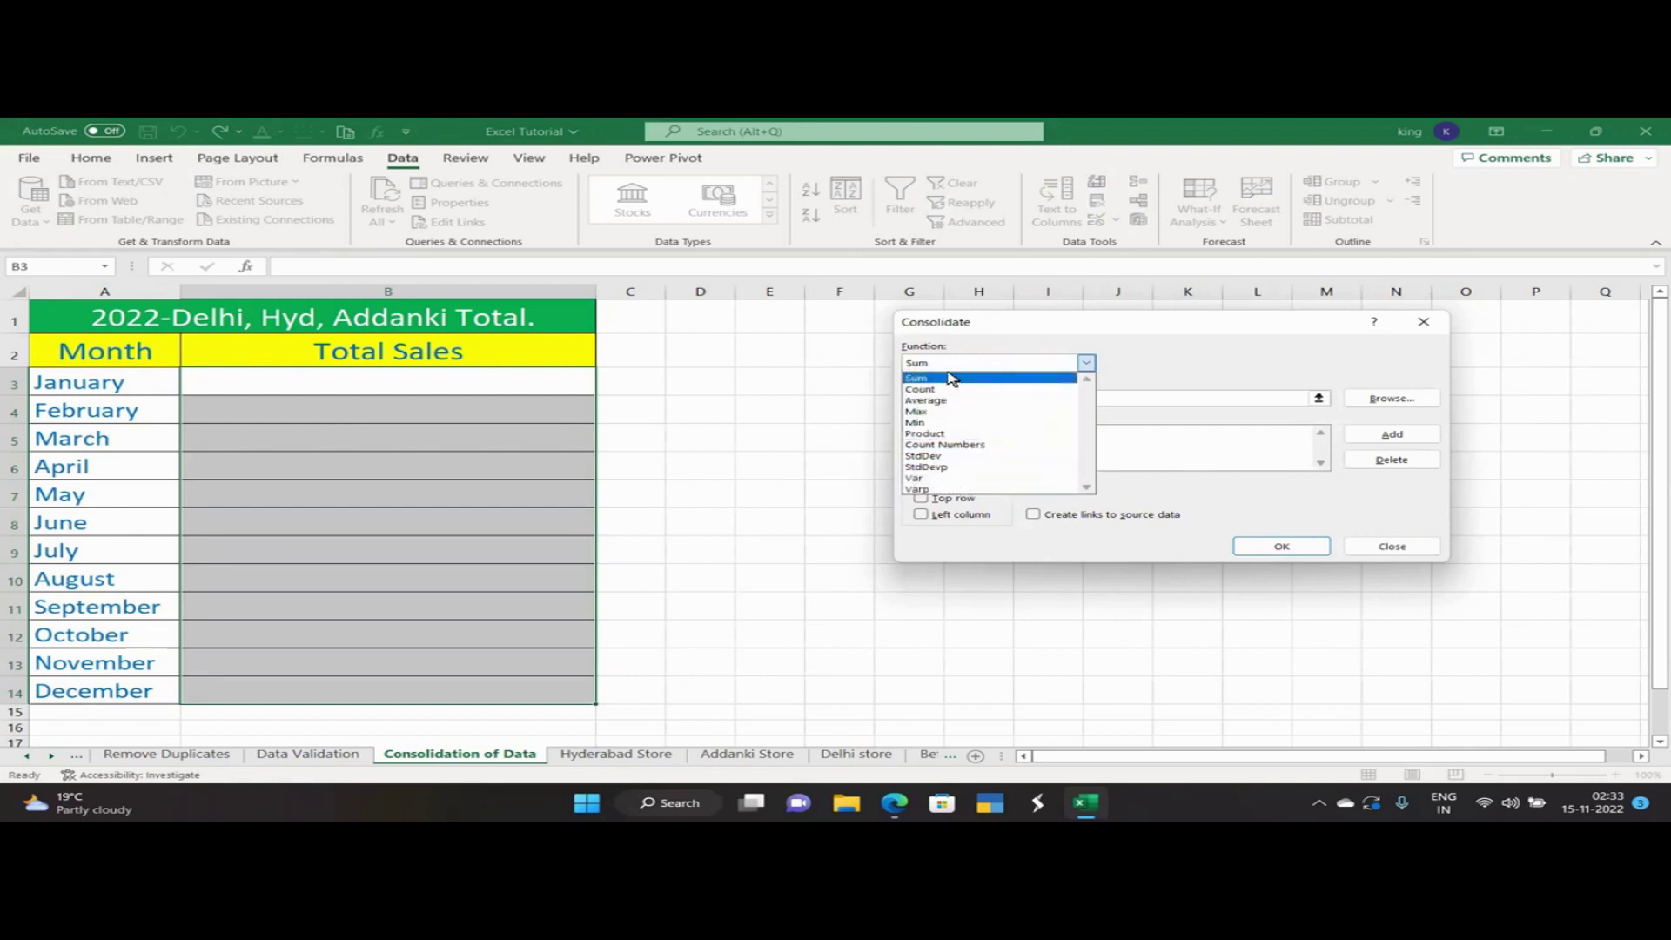
click(1424, 322)
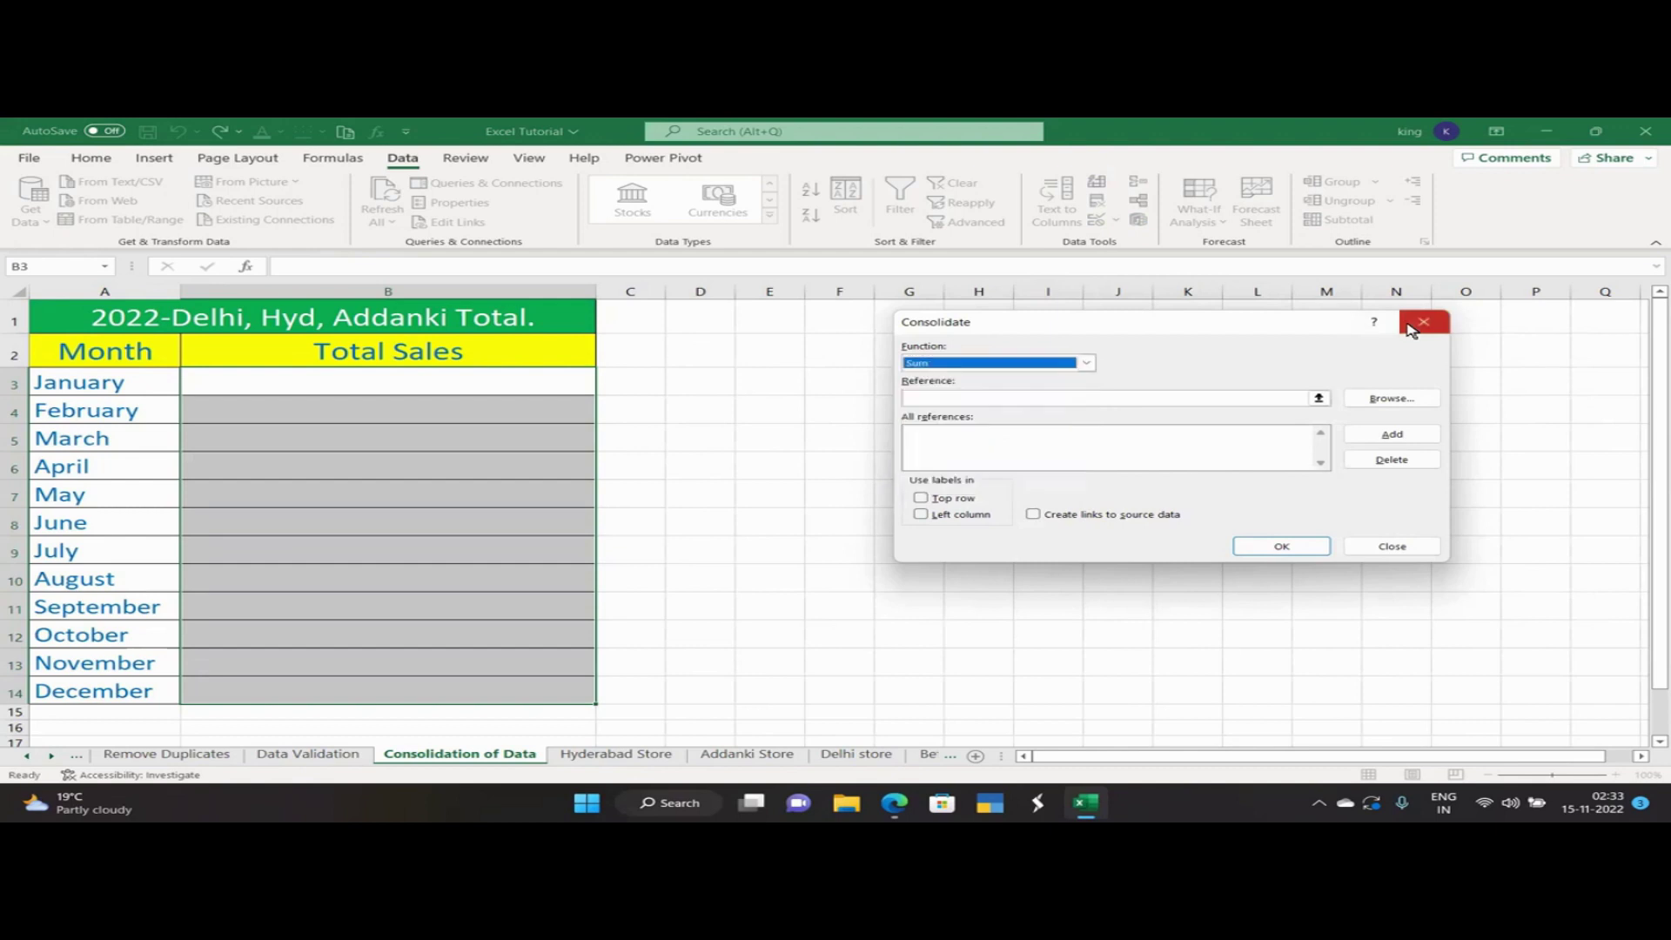
click(1086, 363)
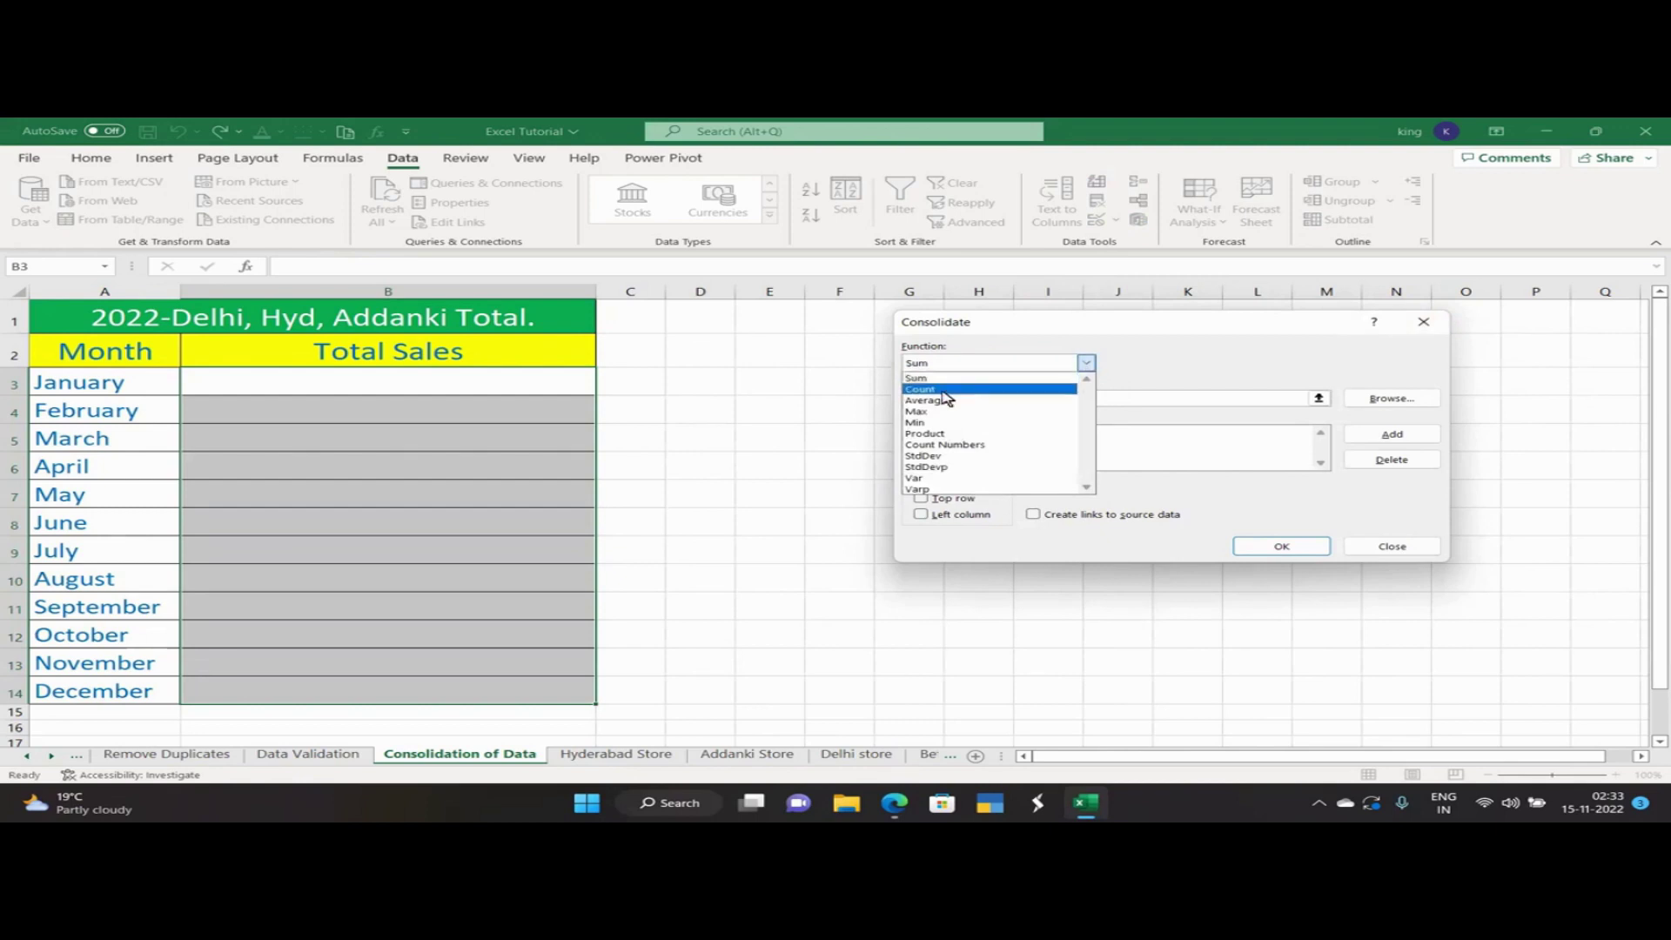
click(1178, 368)
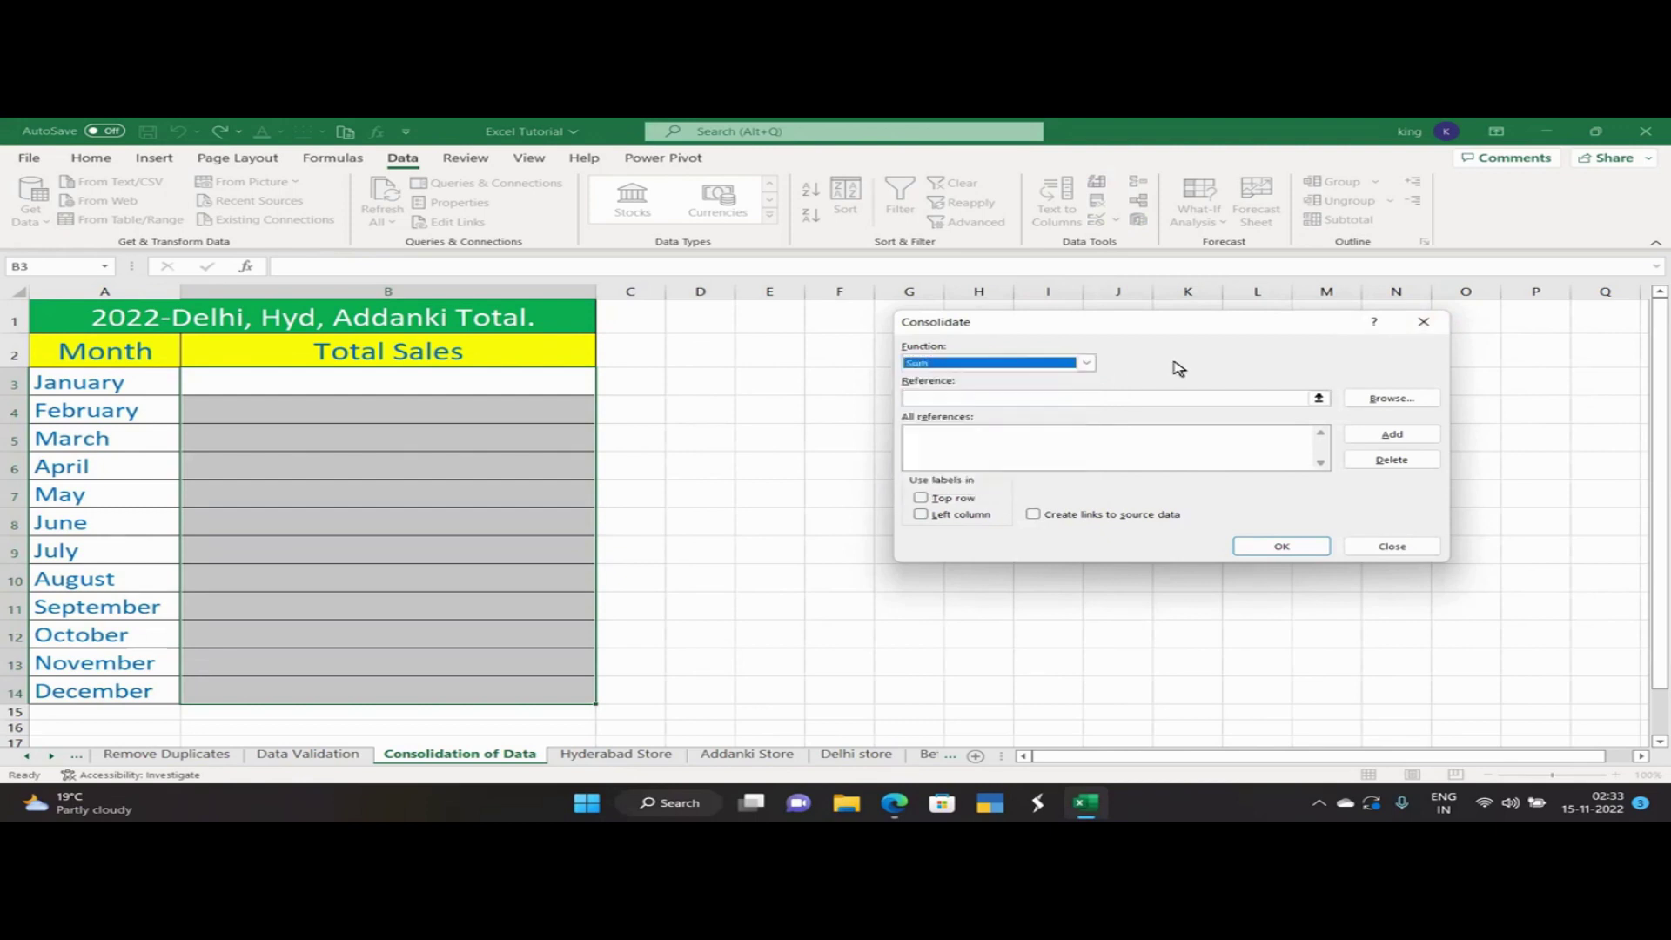
click(1086, 362)
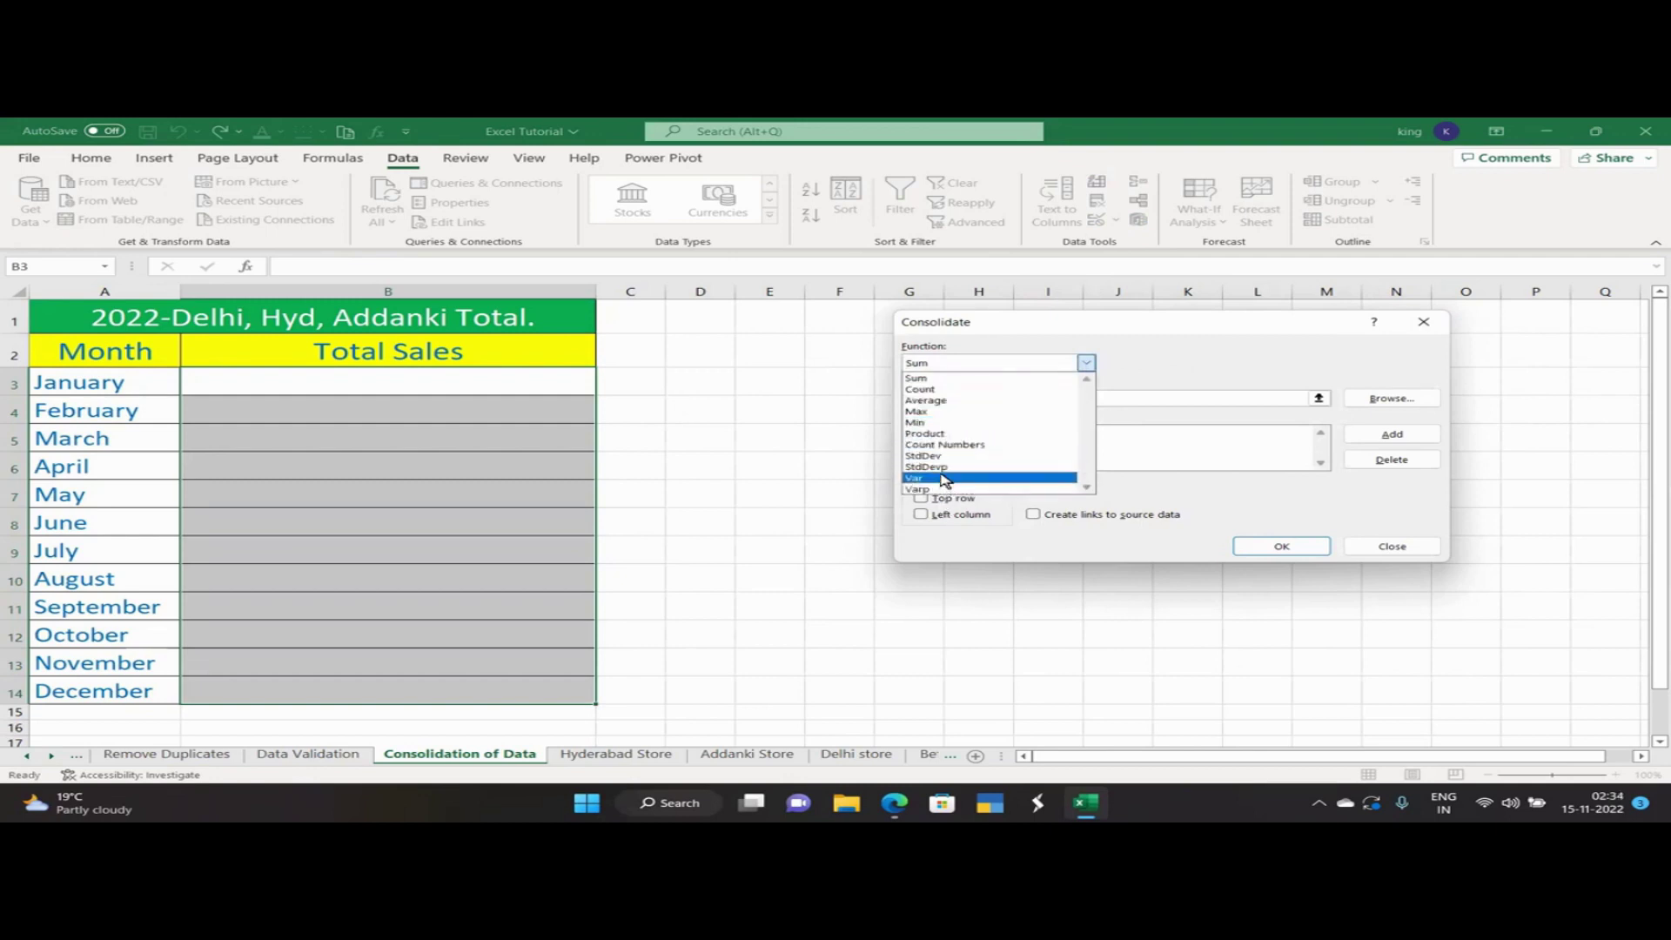
click(1144, 349)
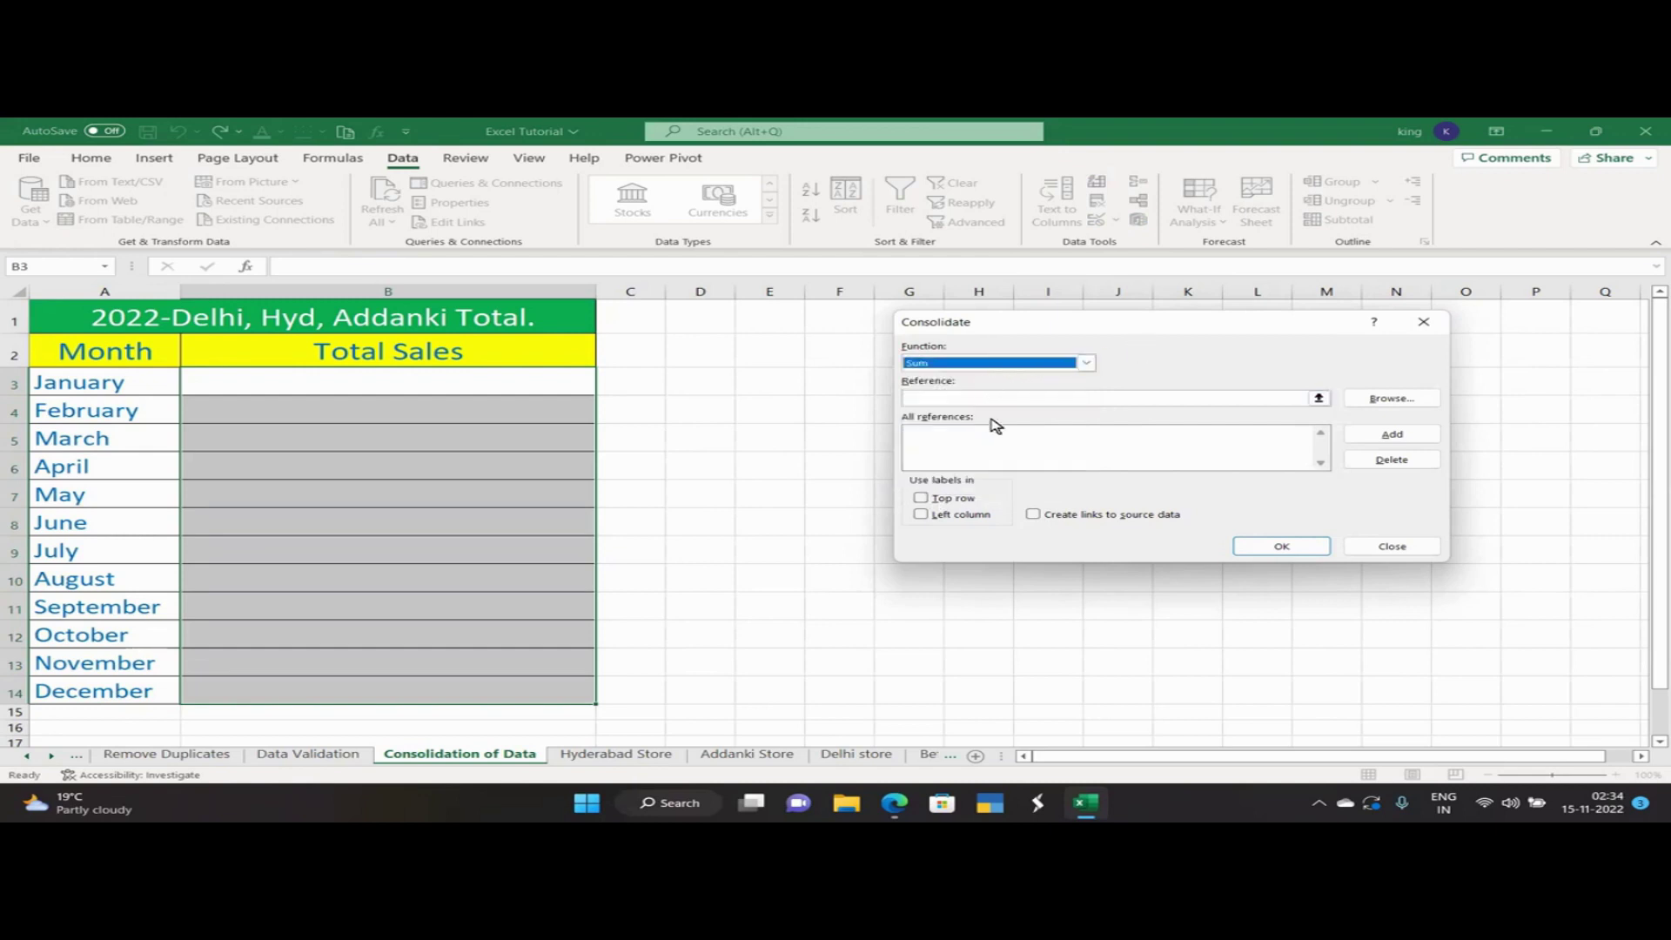
click(1321, 398)
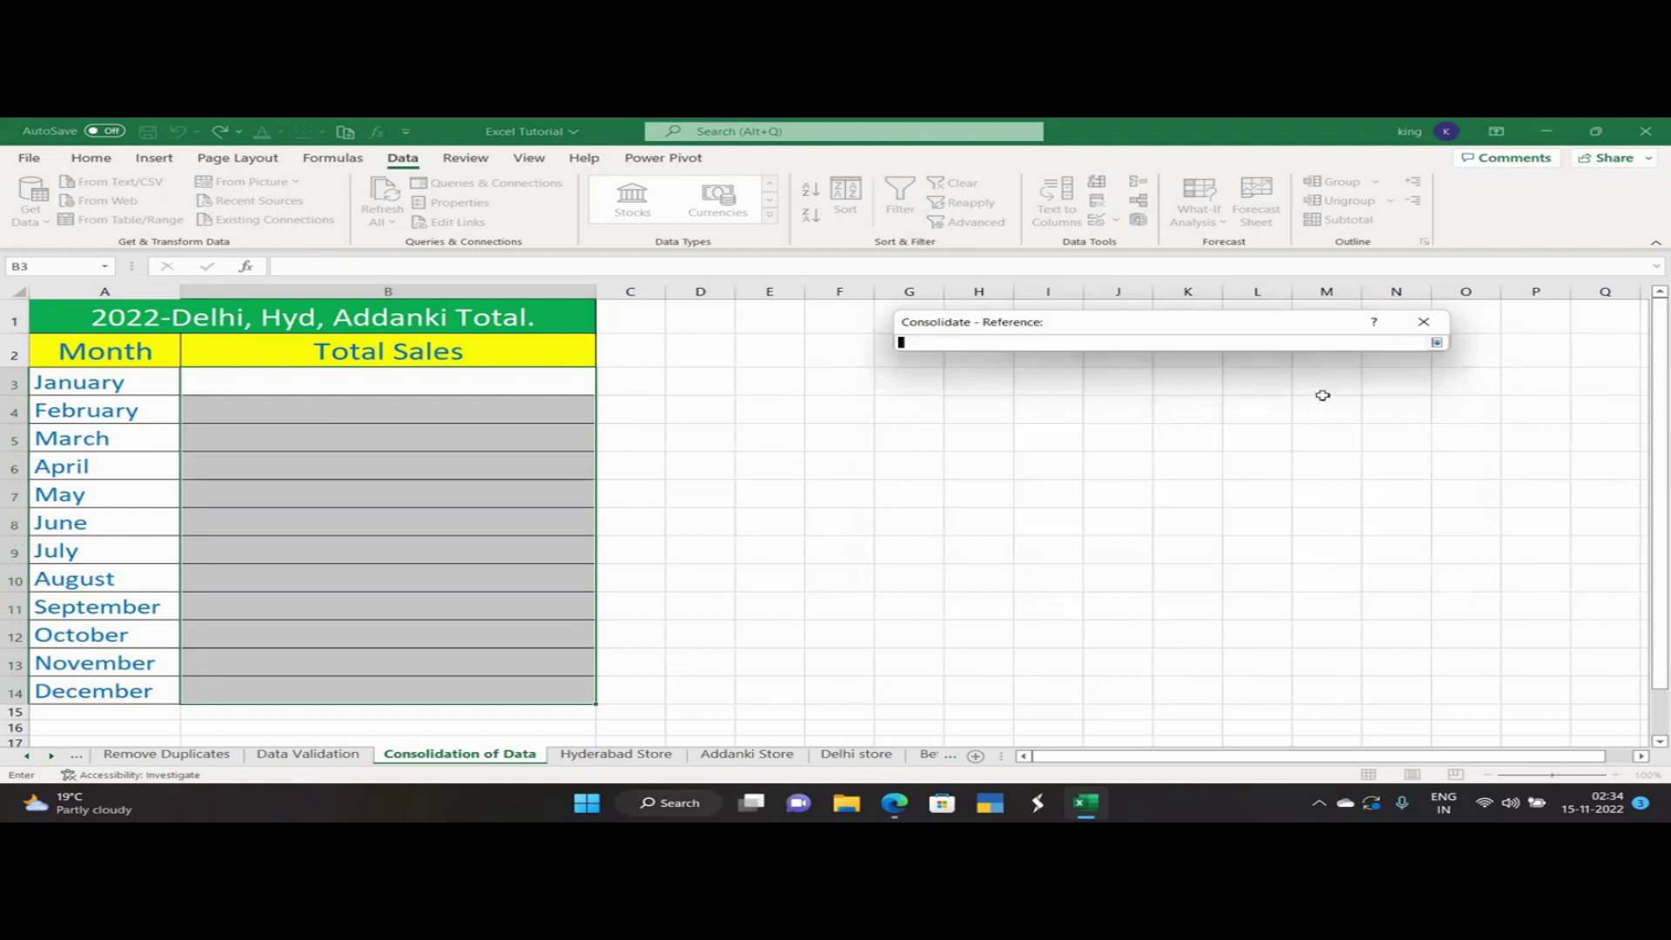
Add 'Hyderabad Store'!$B$3:$B$14 as a consolidation reference.
click(1437, 342)
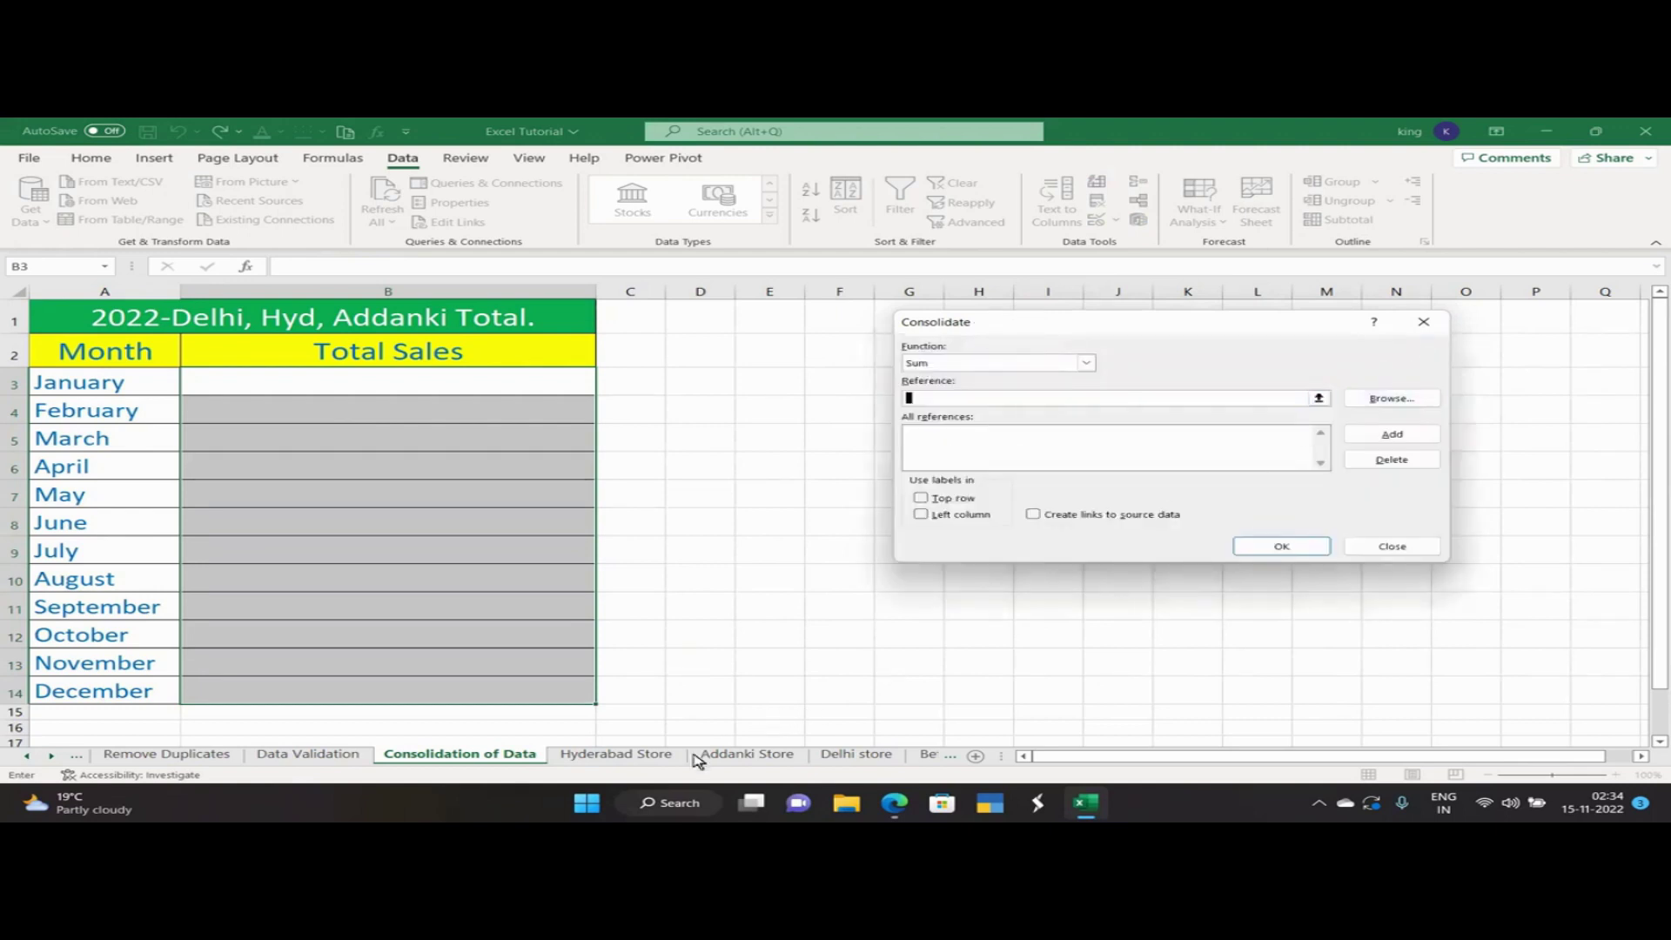
click(626, 756)
drag(424, 388, 443, 690)
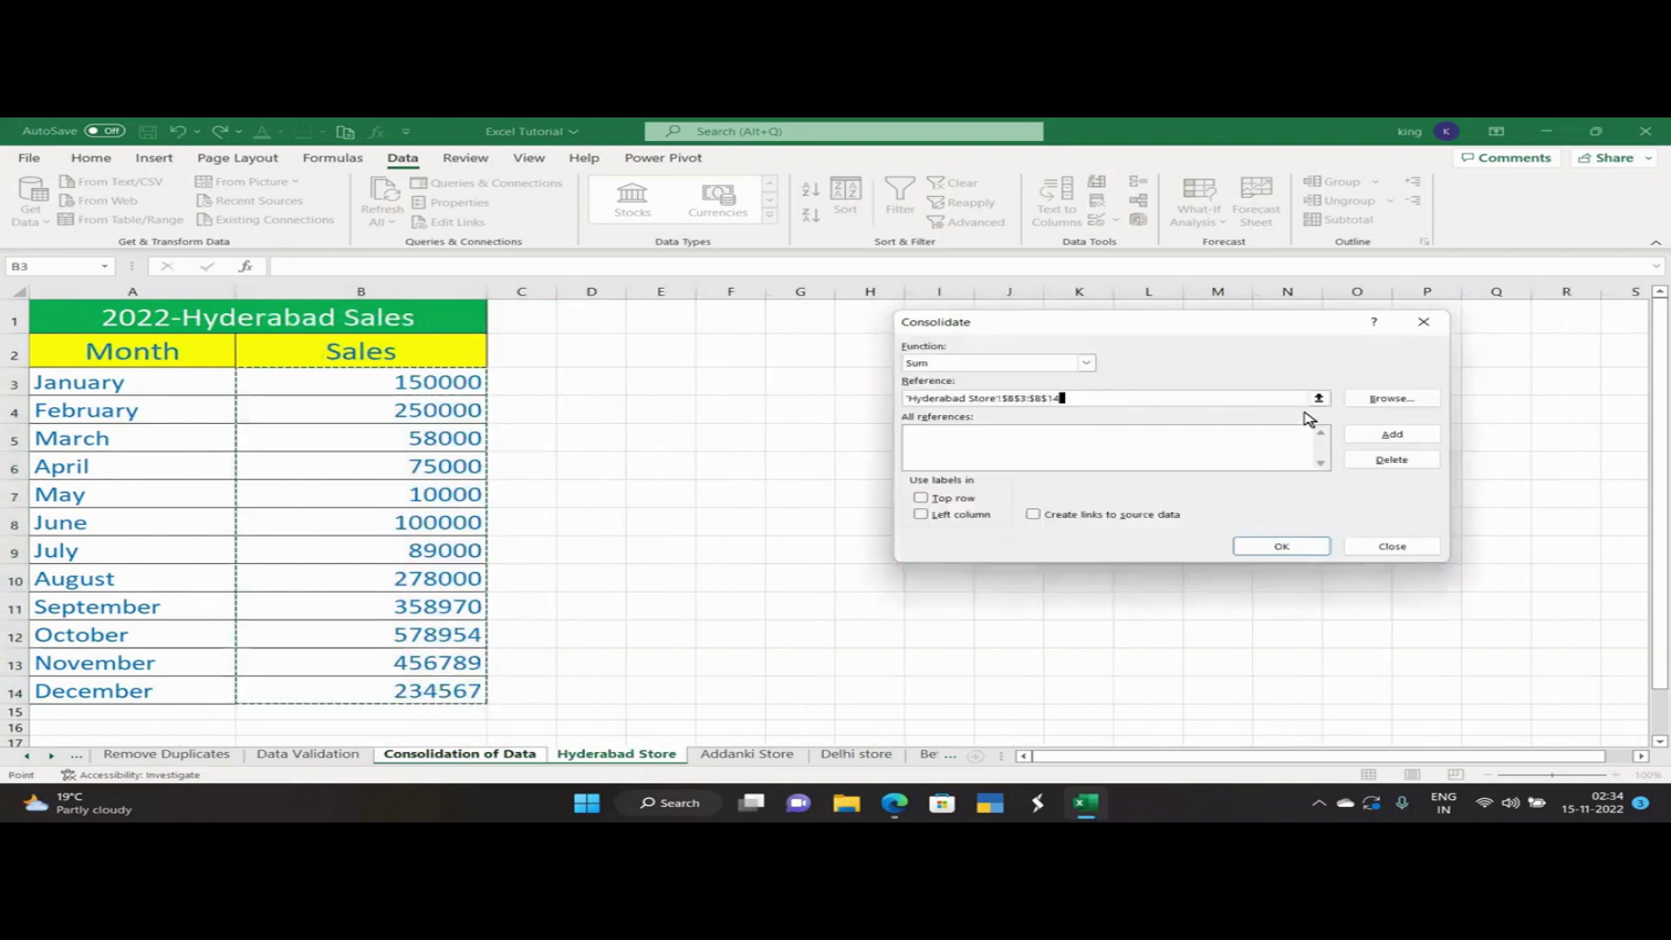
click(1384, 433)
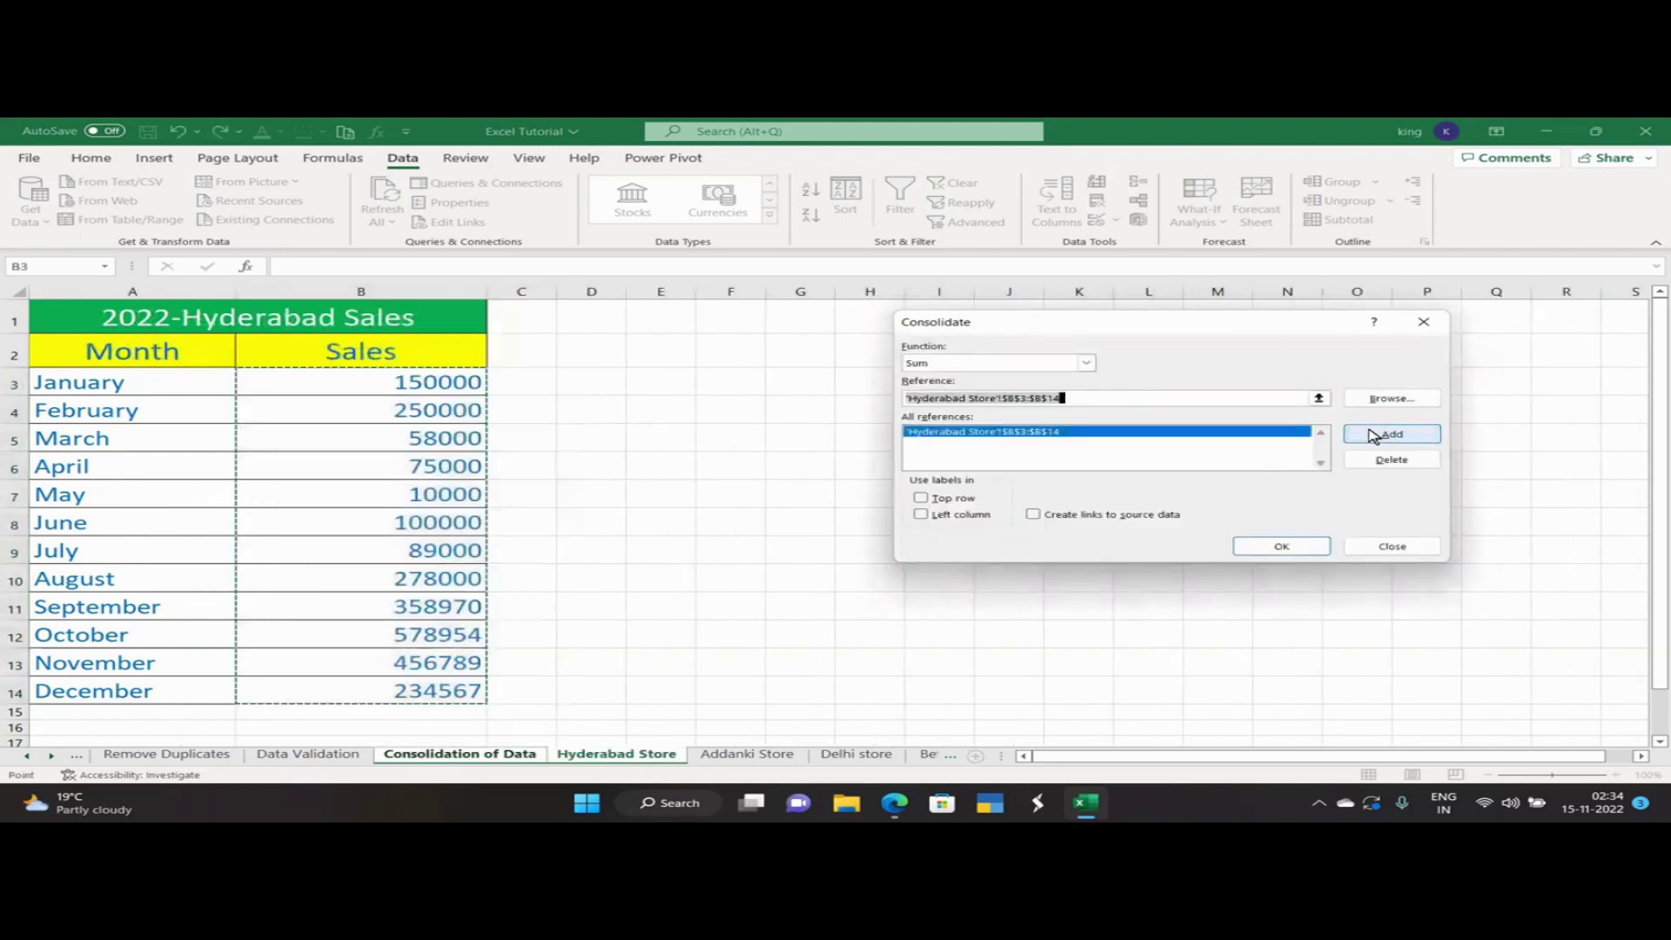
Add 'Addanki Store'!$B$3:$B$14 as a consolidation reference.
click(1318, 398)
click(746, 753)
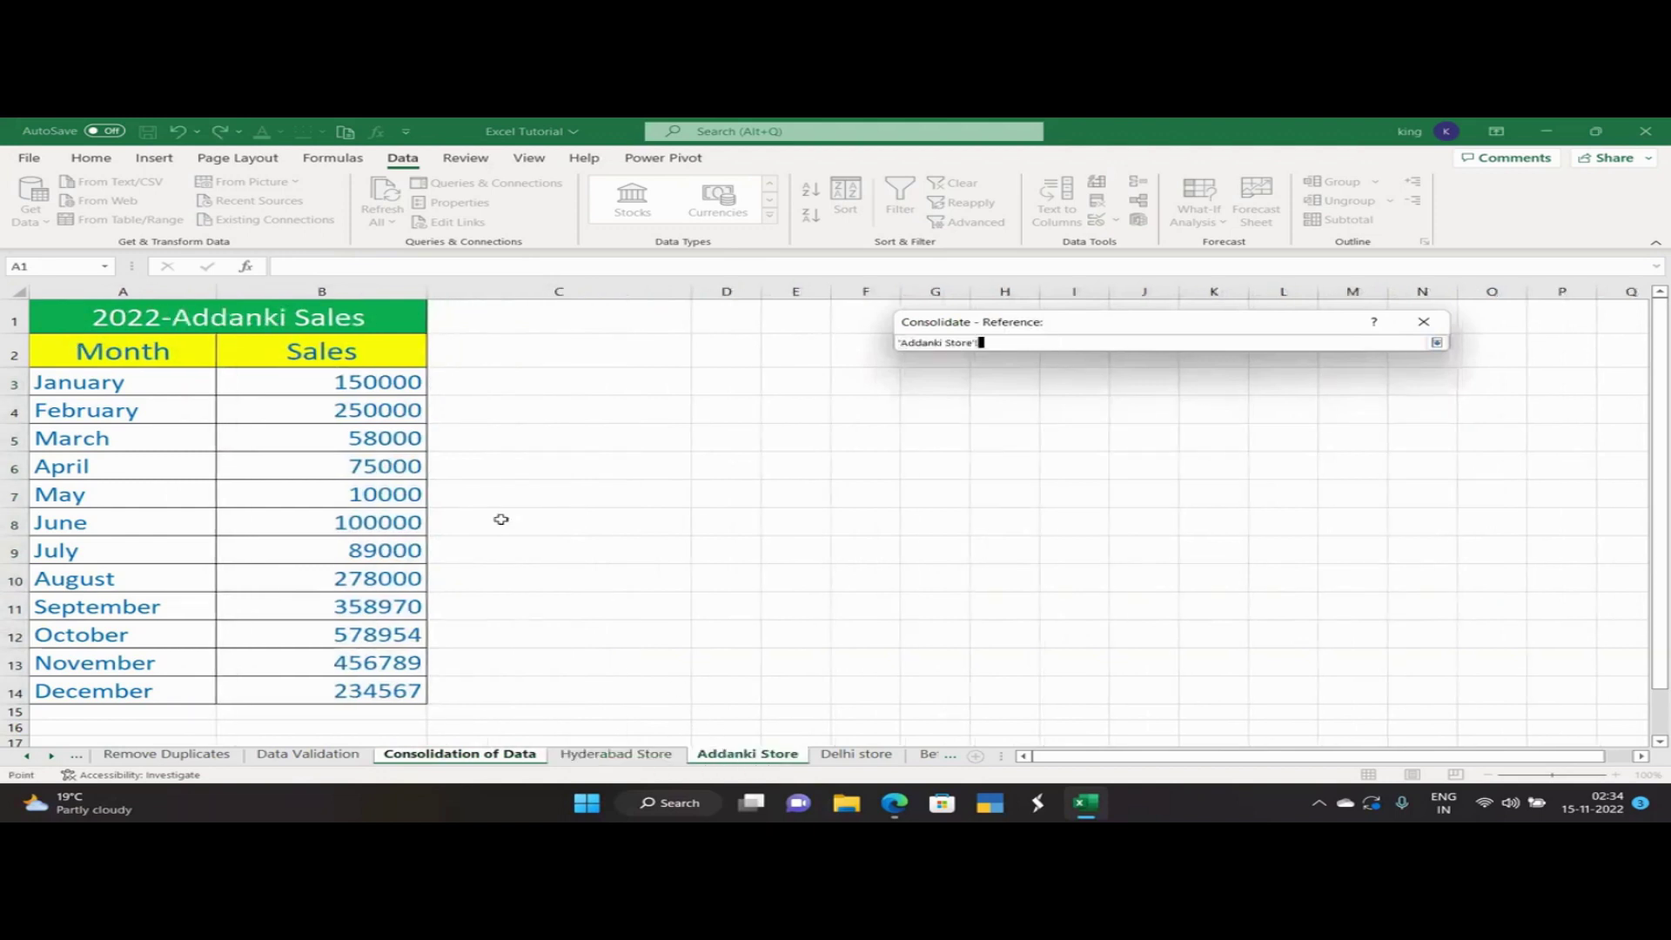
drag(392, 383, 379, 692)
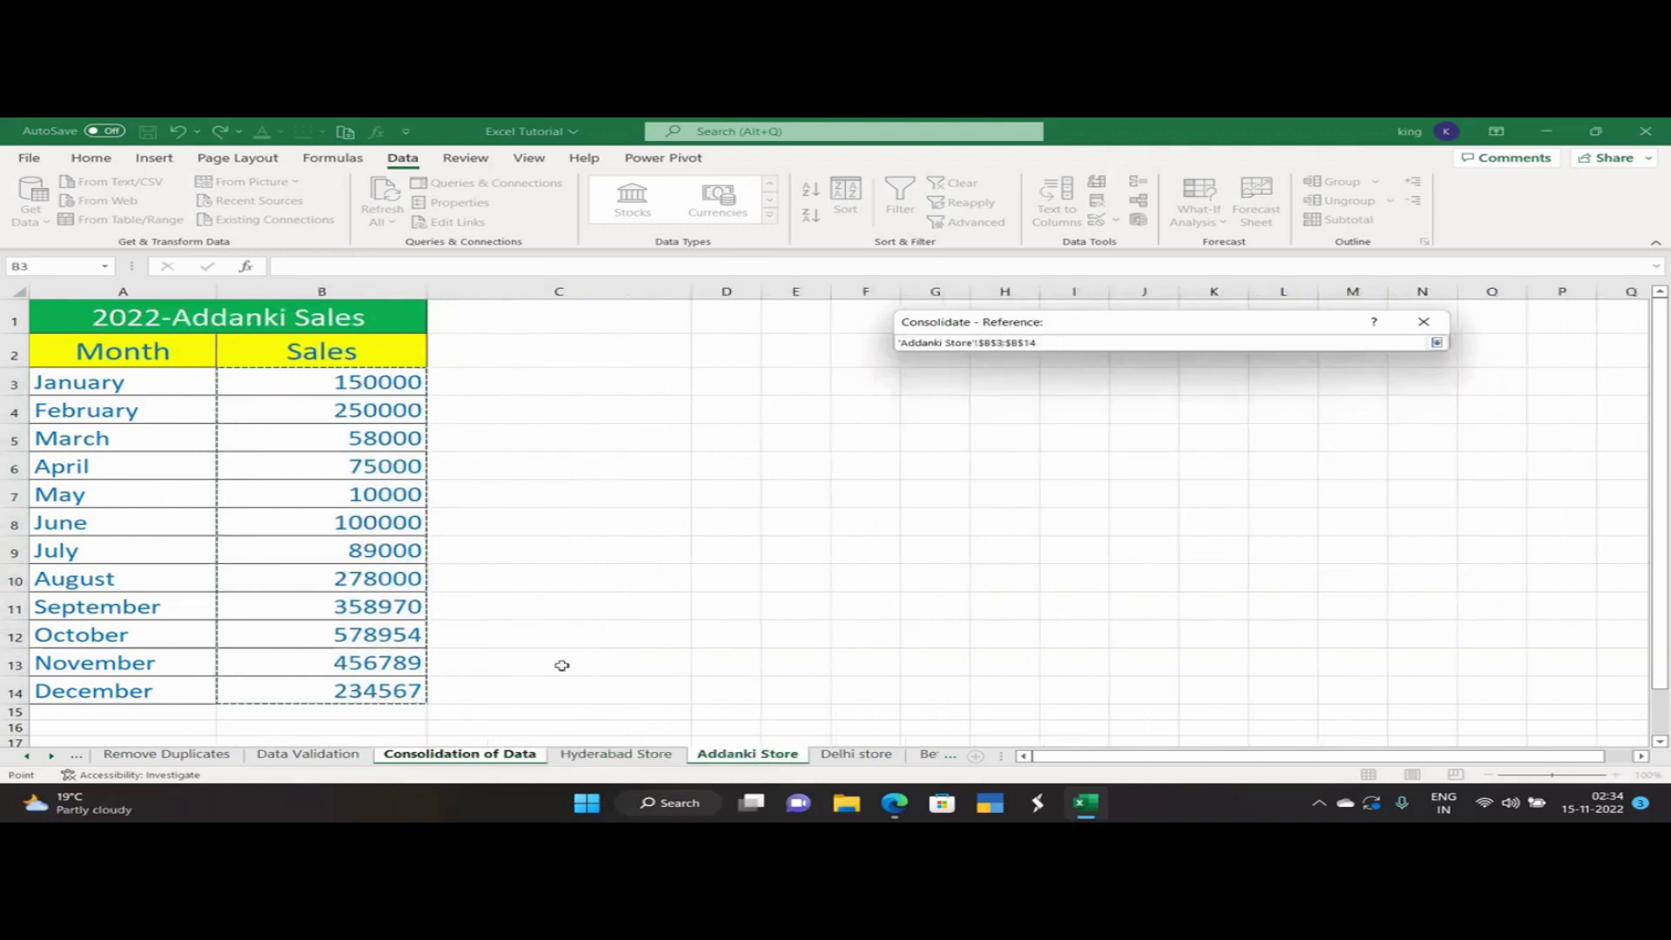
click(1437, 343)
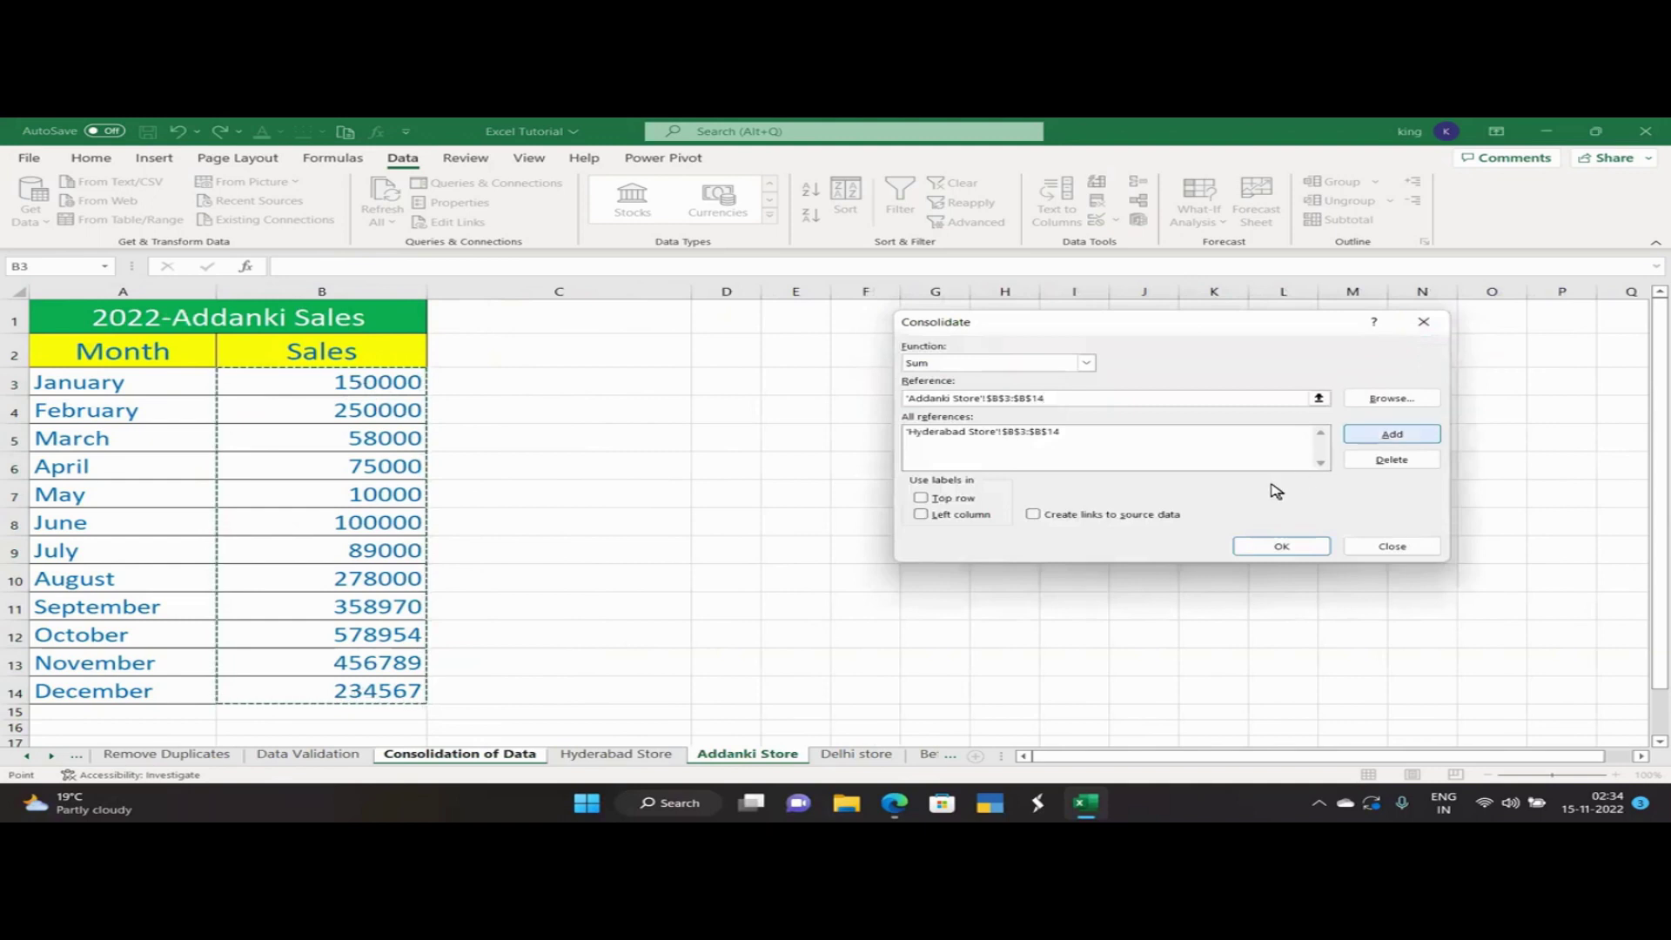
click(1393, 433)
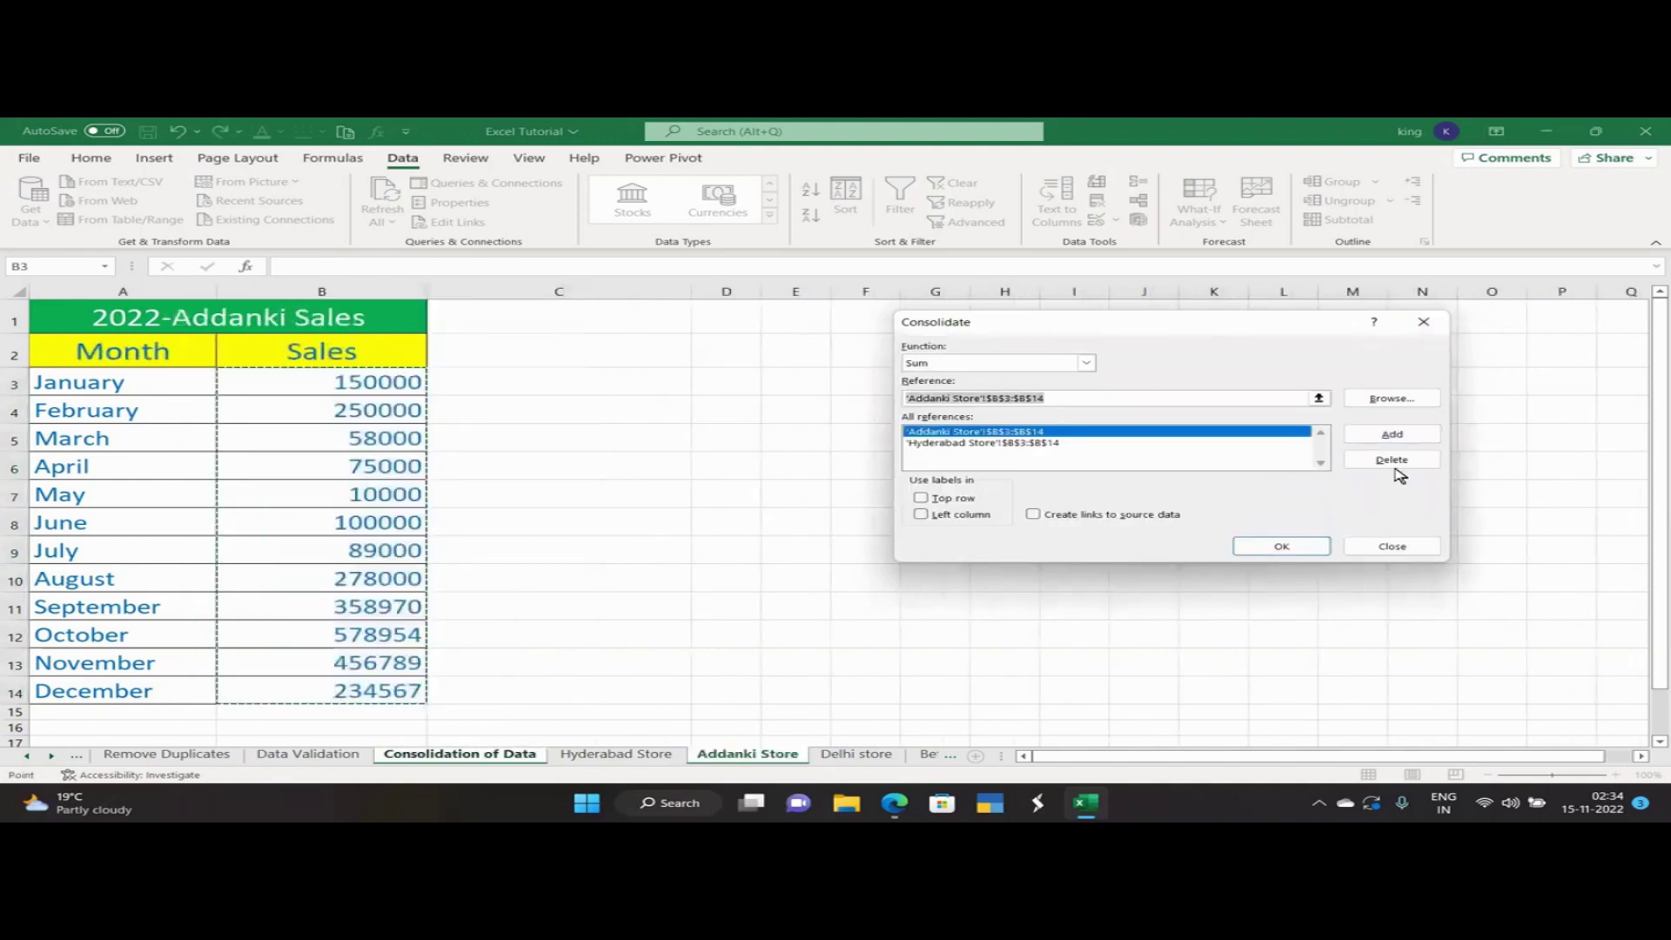
Add 'Delhi store'!$B$3:$B$14 as a consolidation reference.
click(1318, 398)
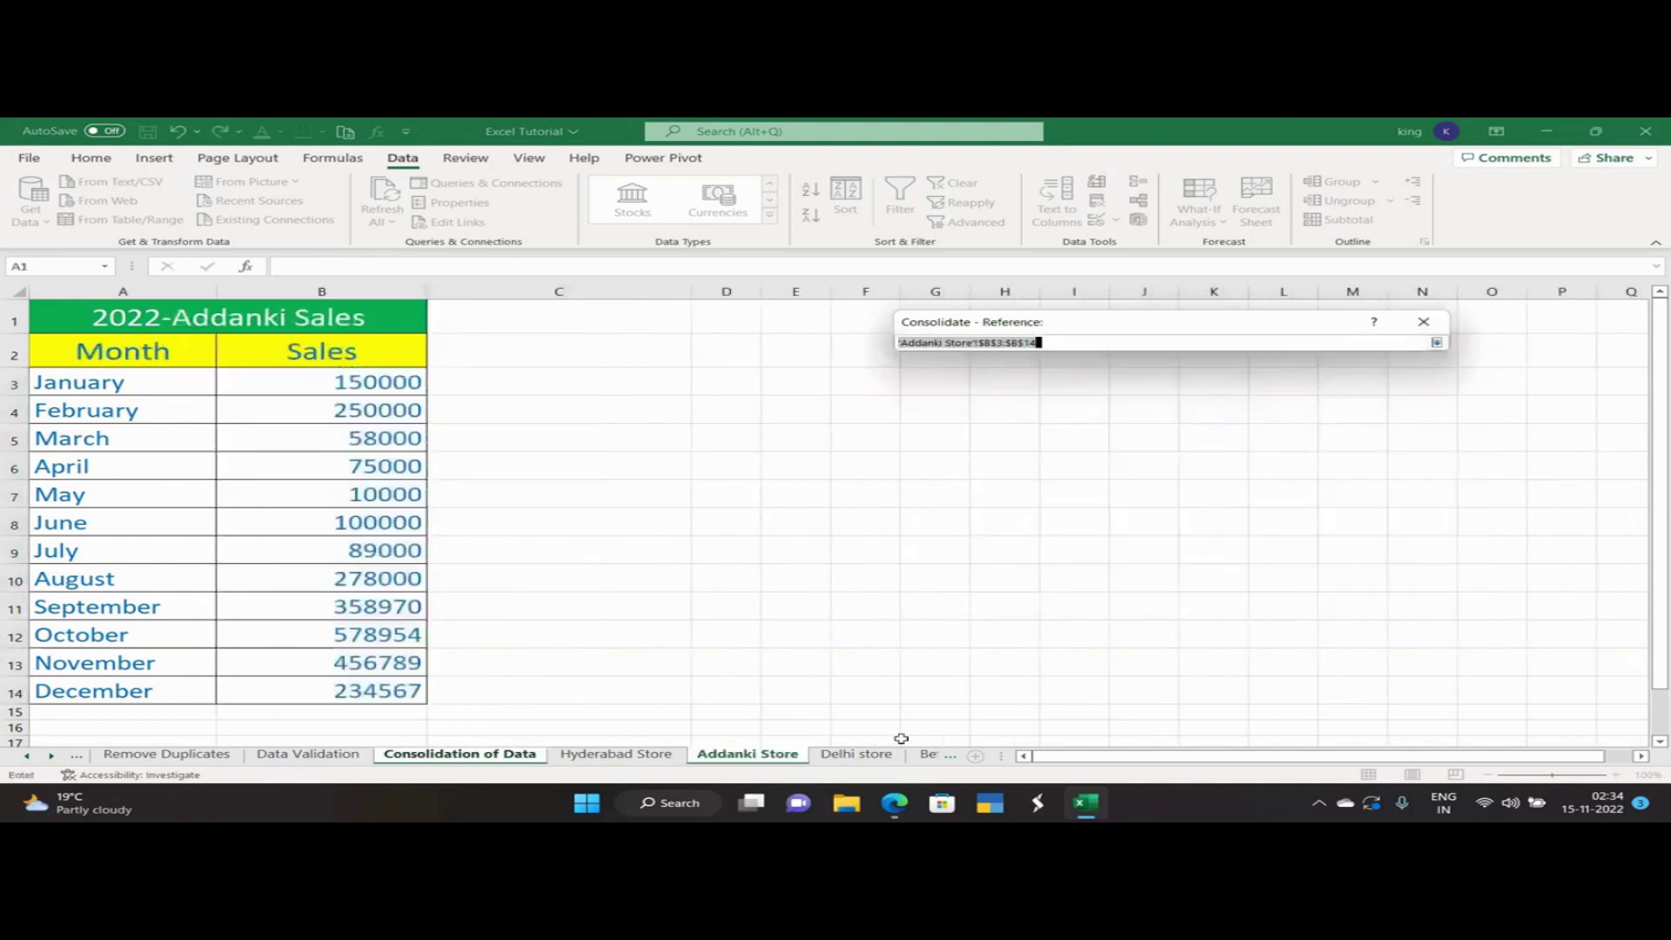
click(856, 754)
drag(409, 383, 419, 692)
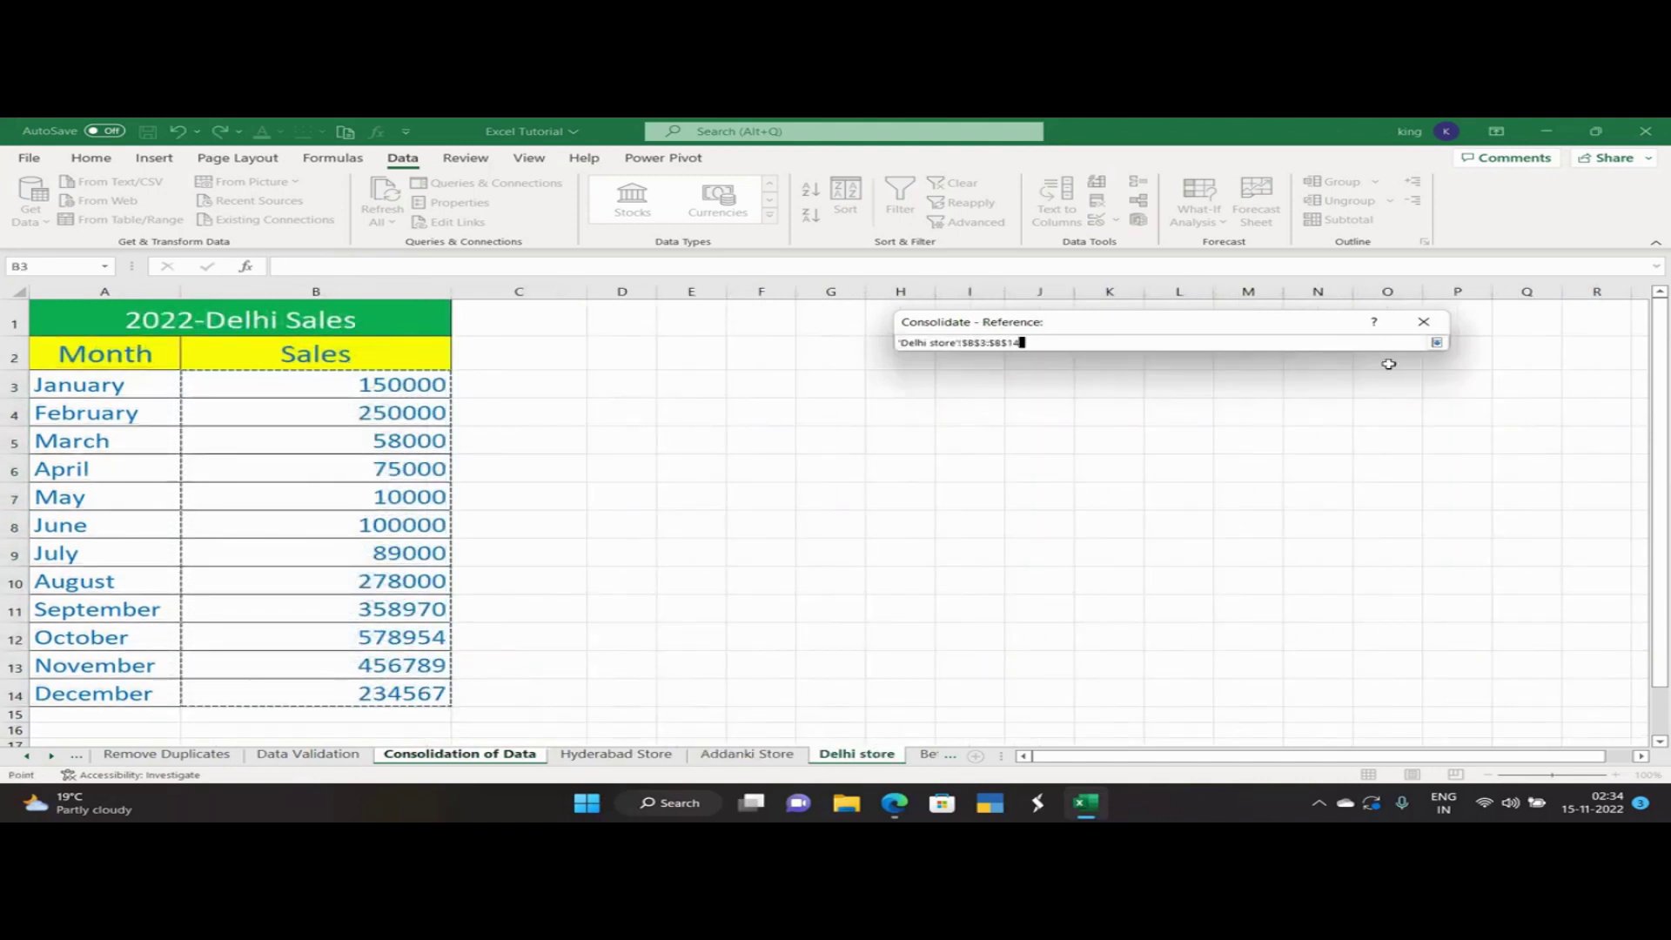
click(1437, 342)
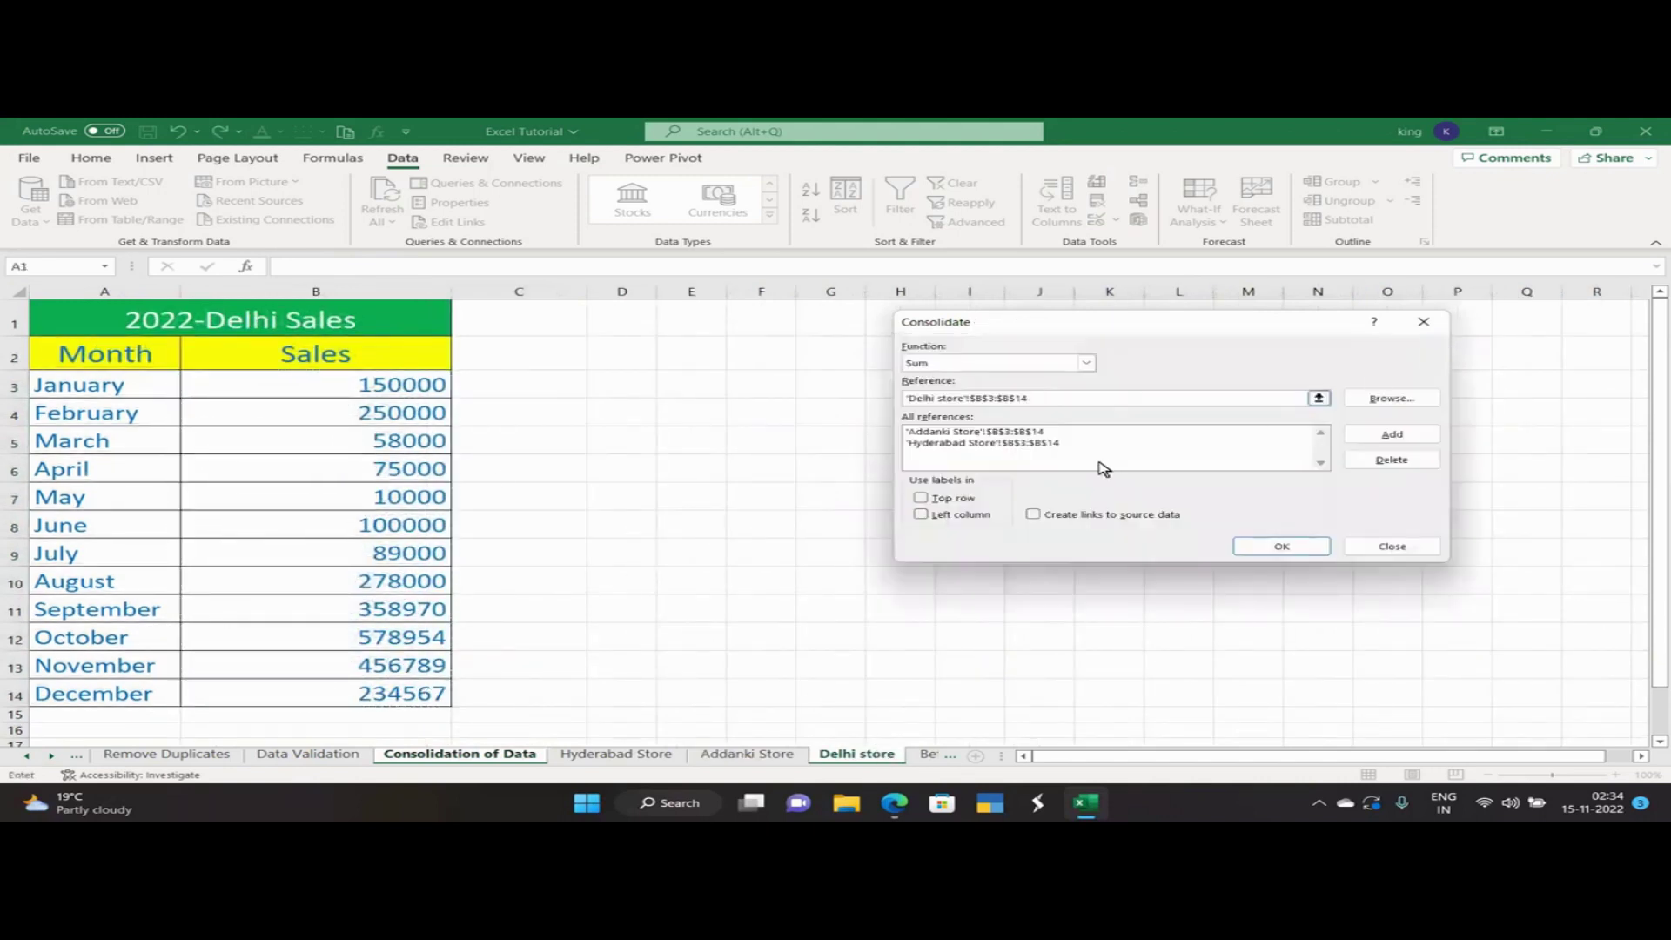
click(1393, 433)
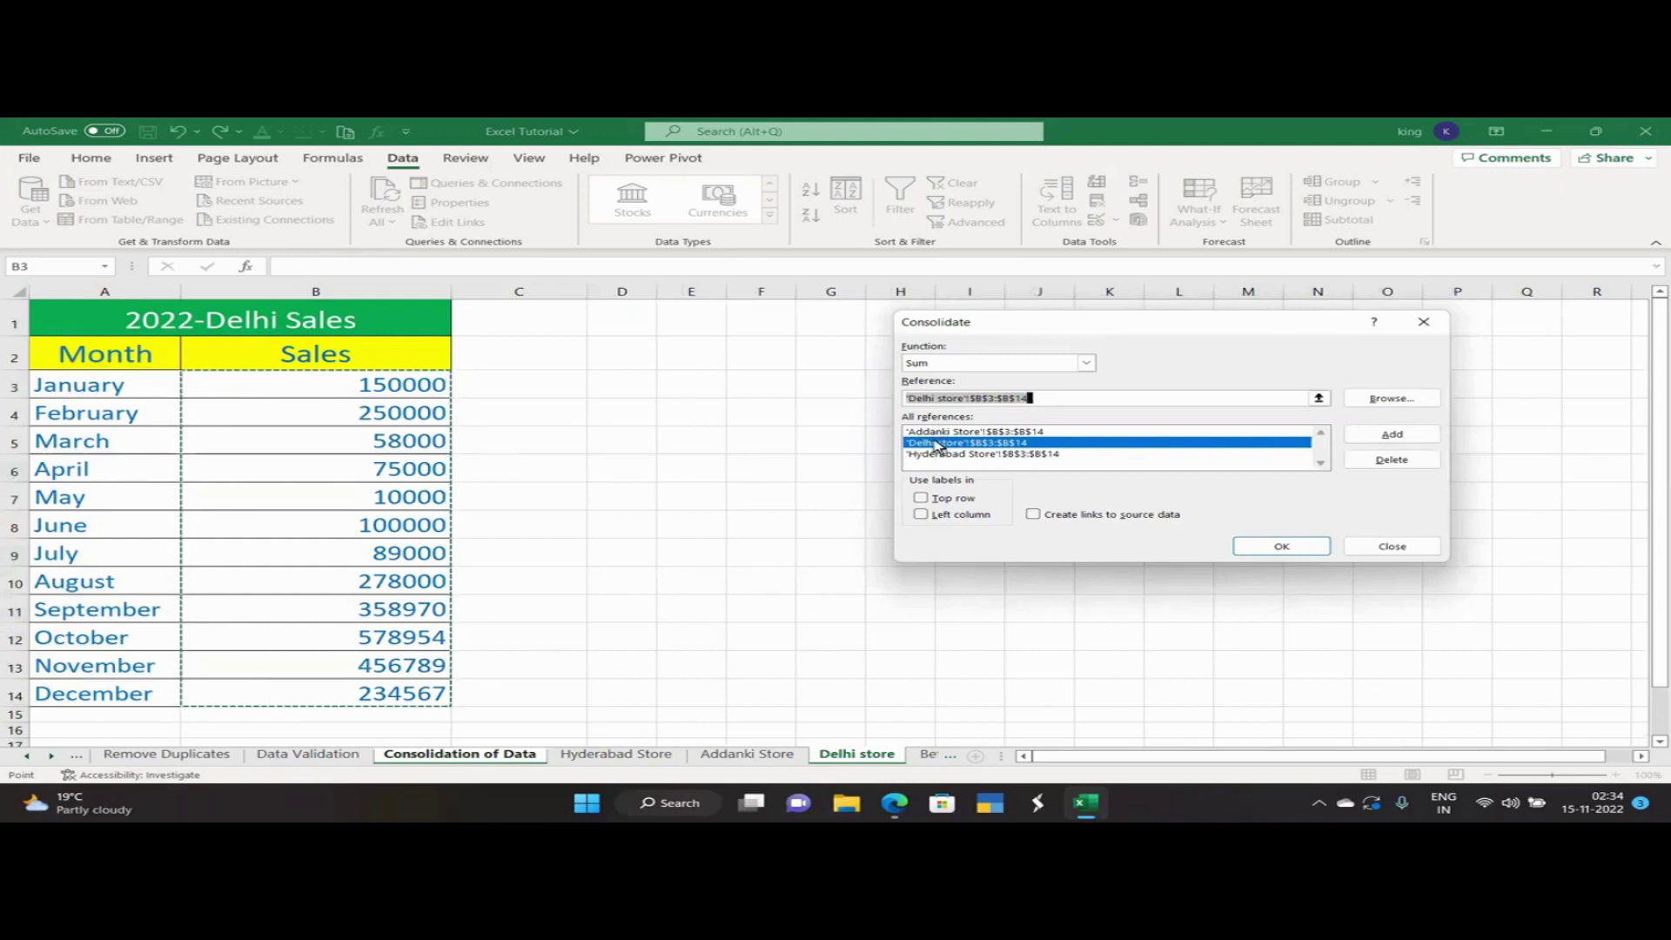
Check the three store sheets, then run the Sum consolidation into Total Sales.
click(648, 755)
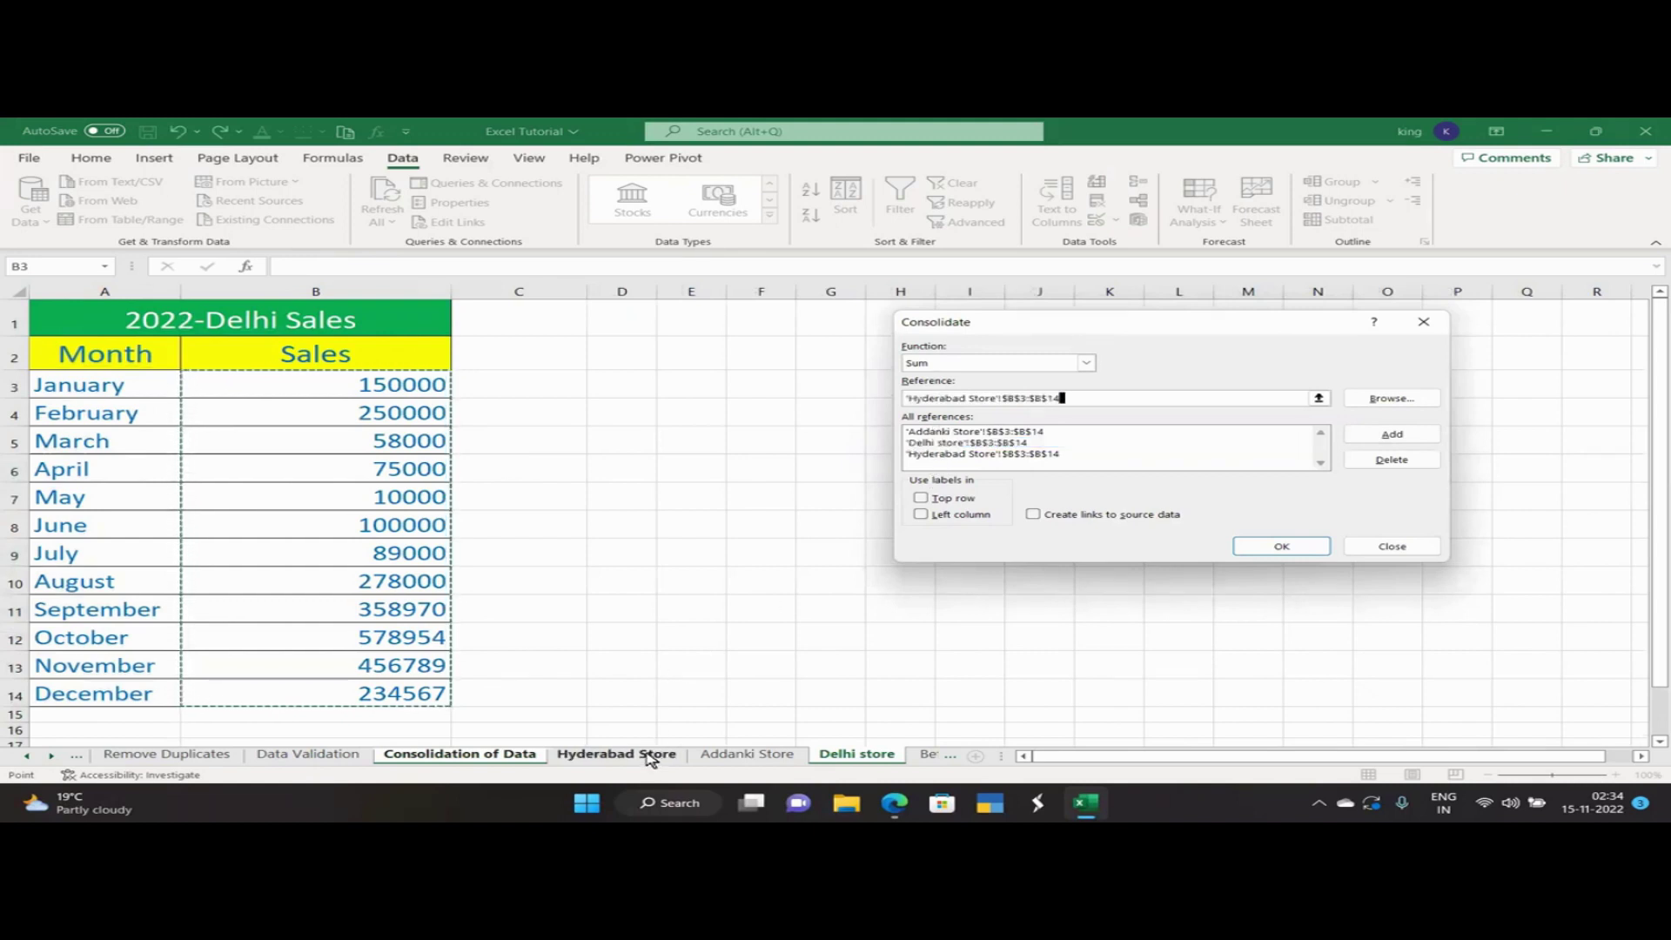
click(747, 756)
click(823, 756)
click(757, 756)
click(620, 755)
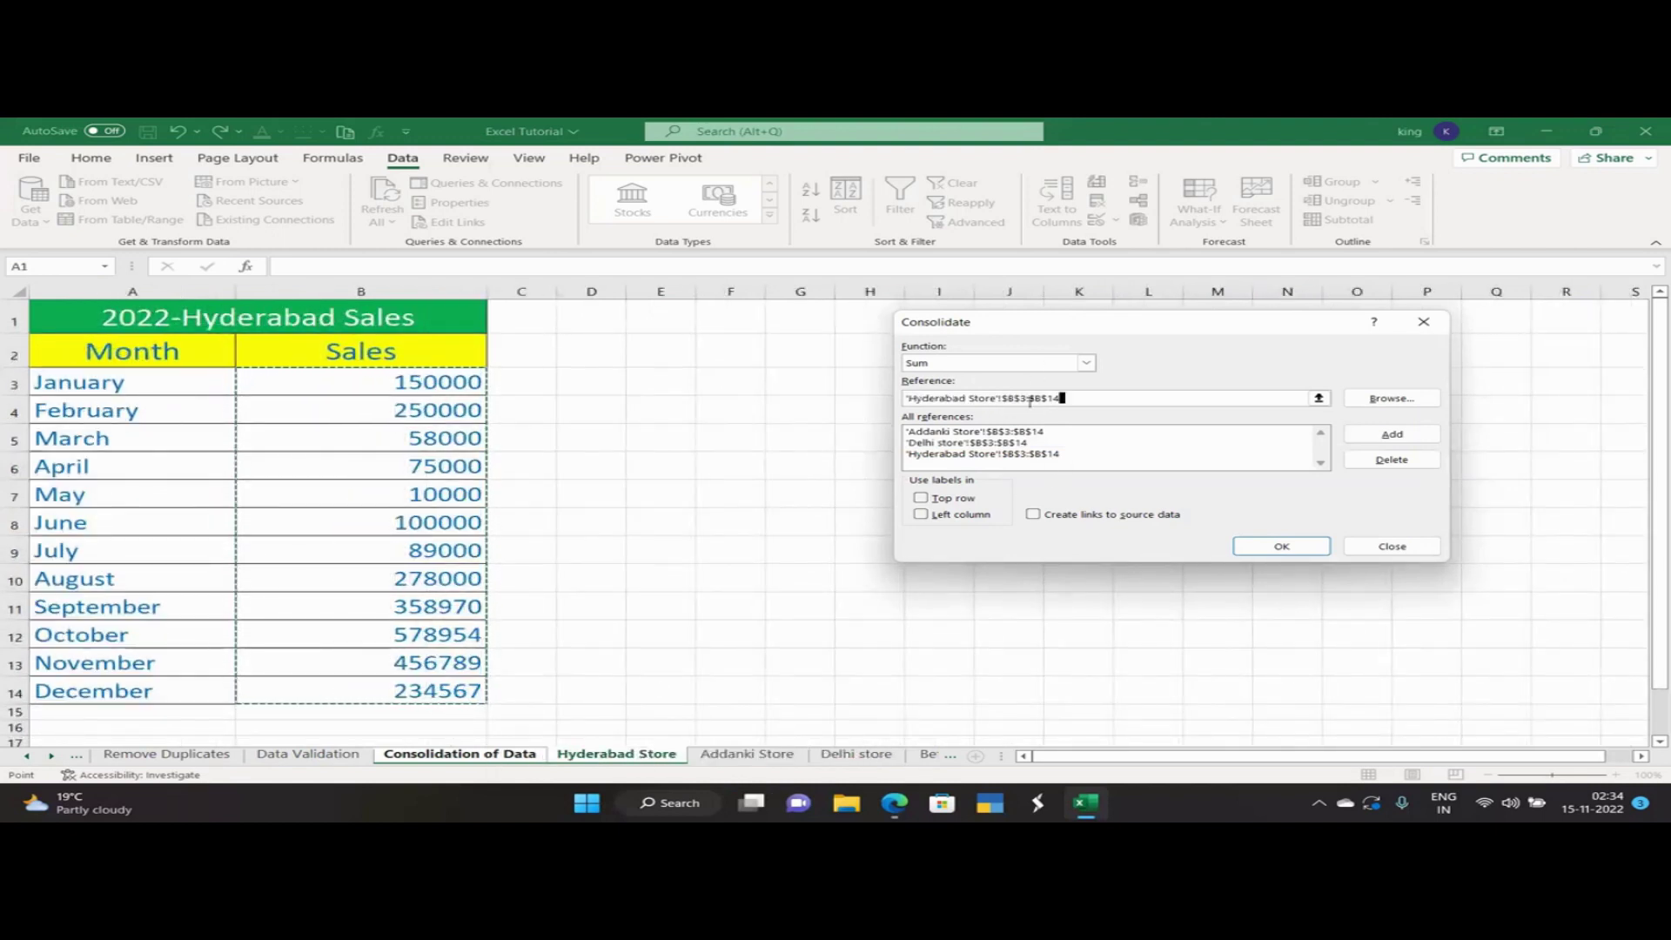
click(1277, 548)
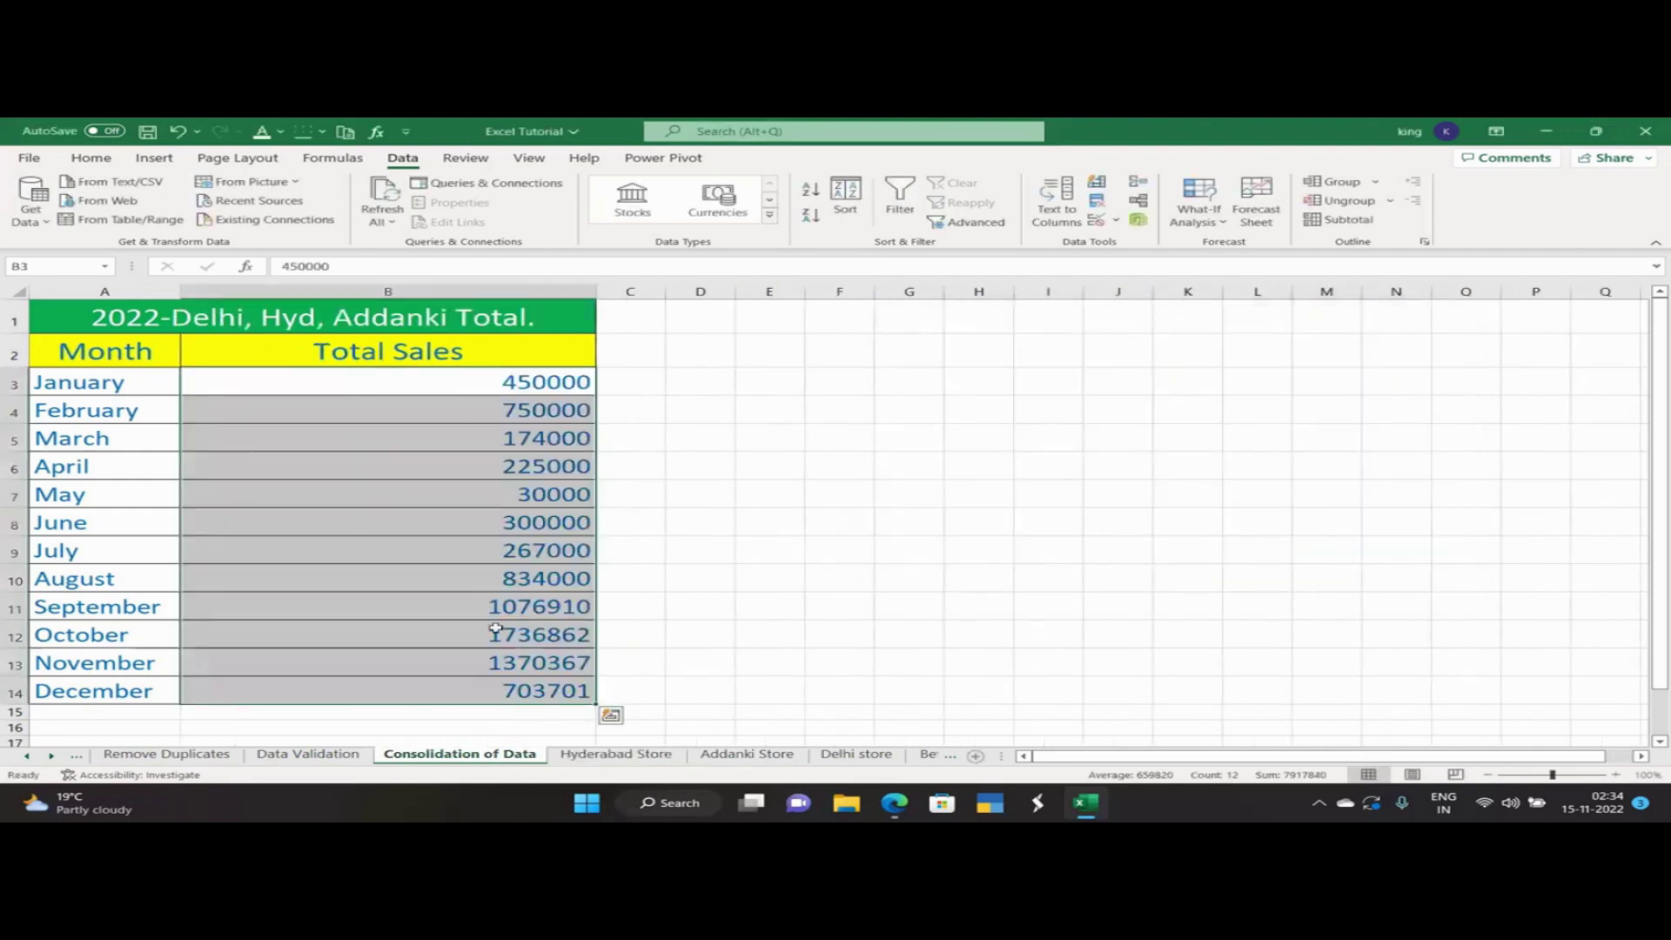
click(465, 386)
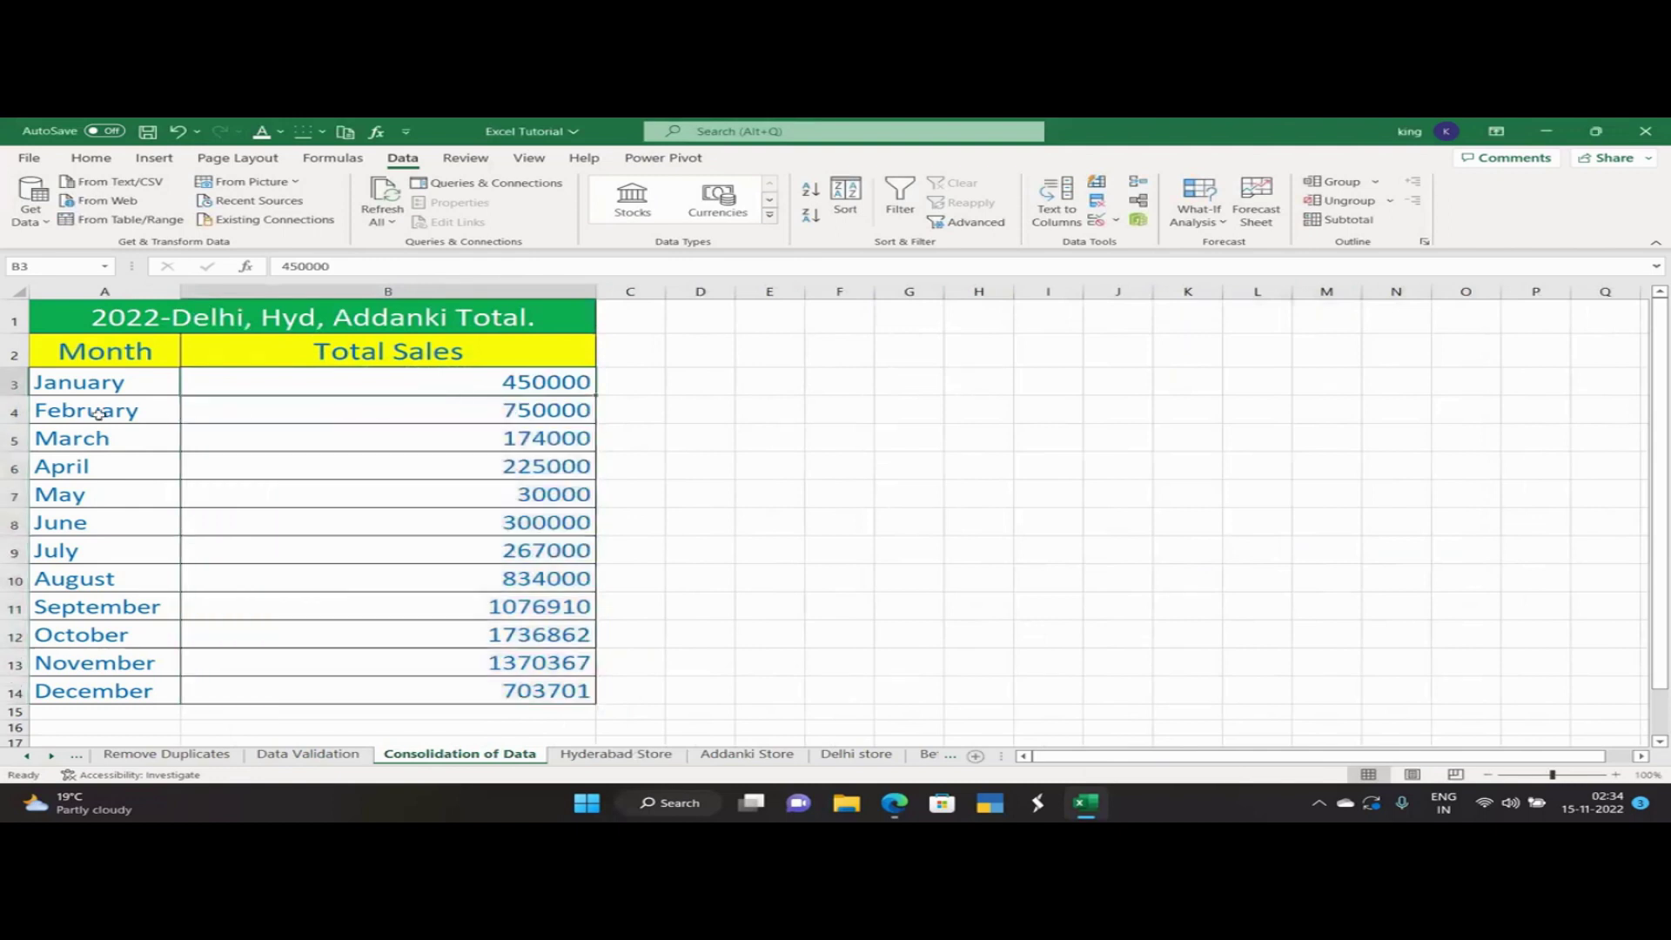
click(616, 753)
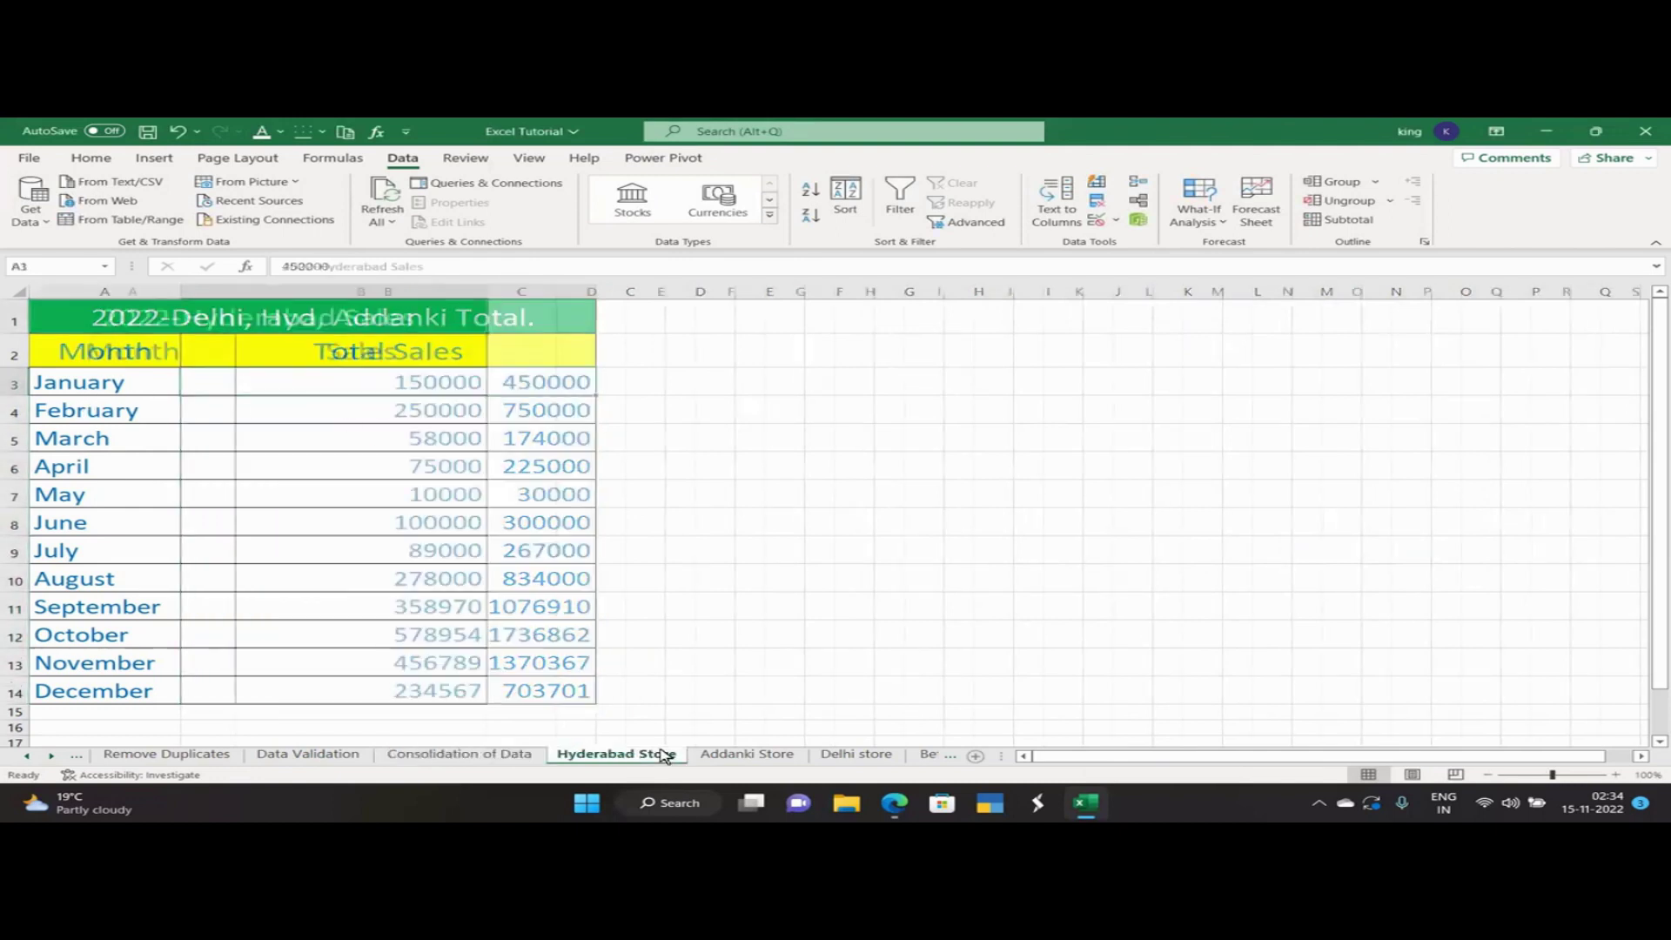
click(750, 754)
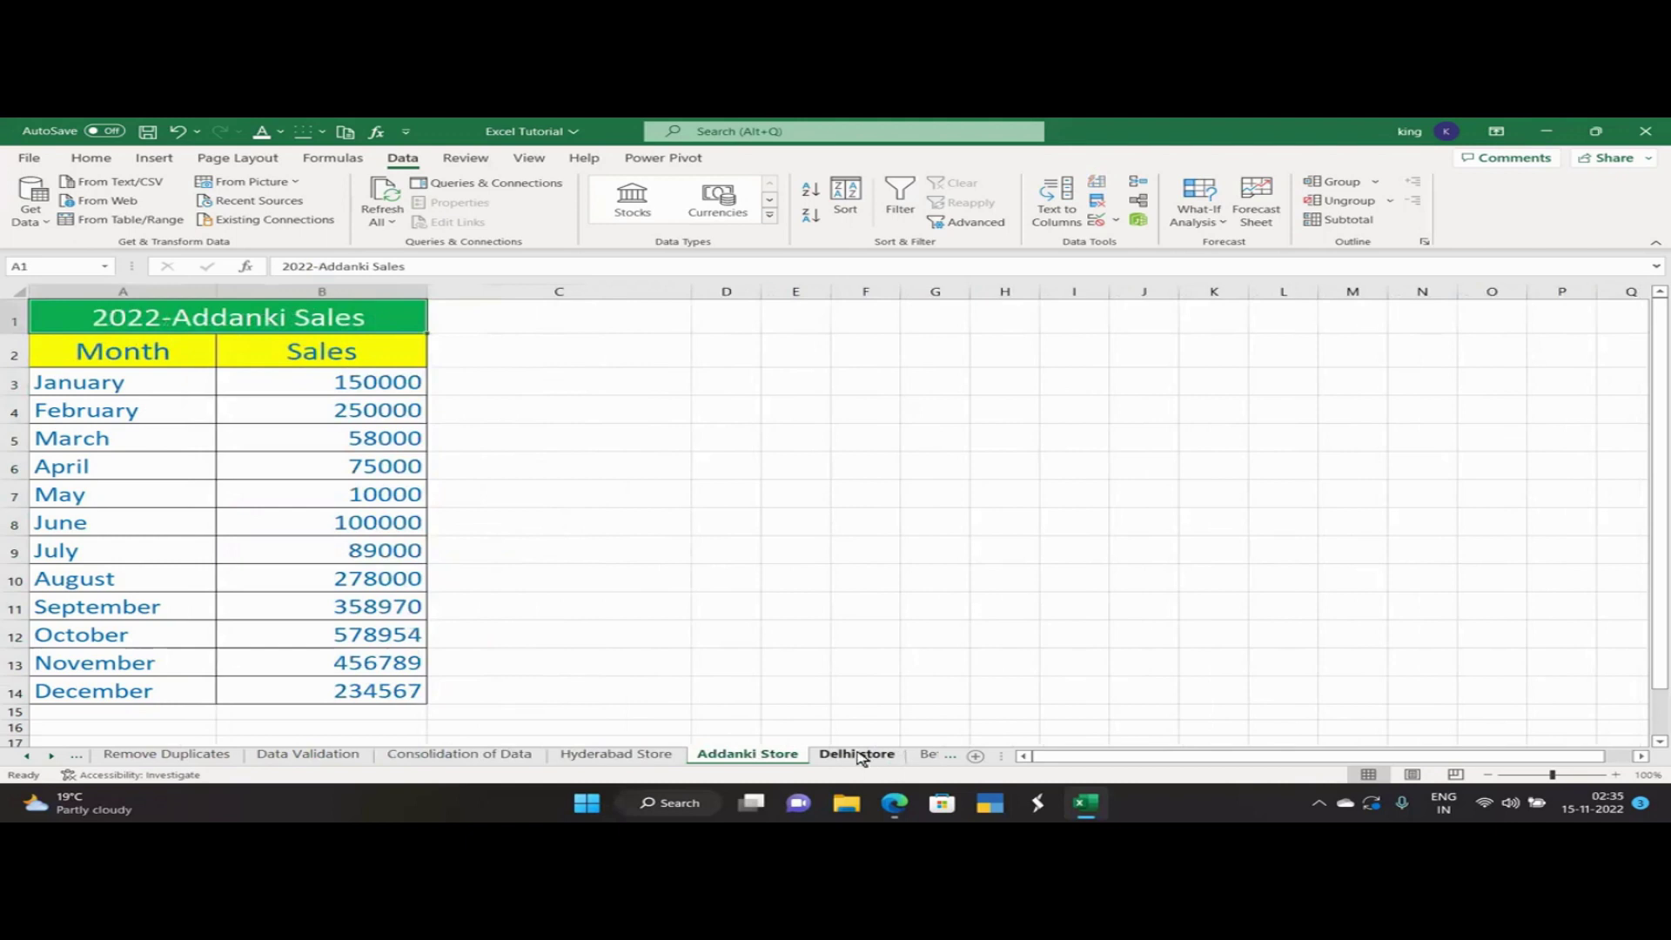
click(857, 754)
click(484, 755)
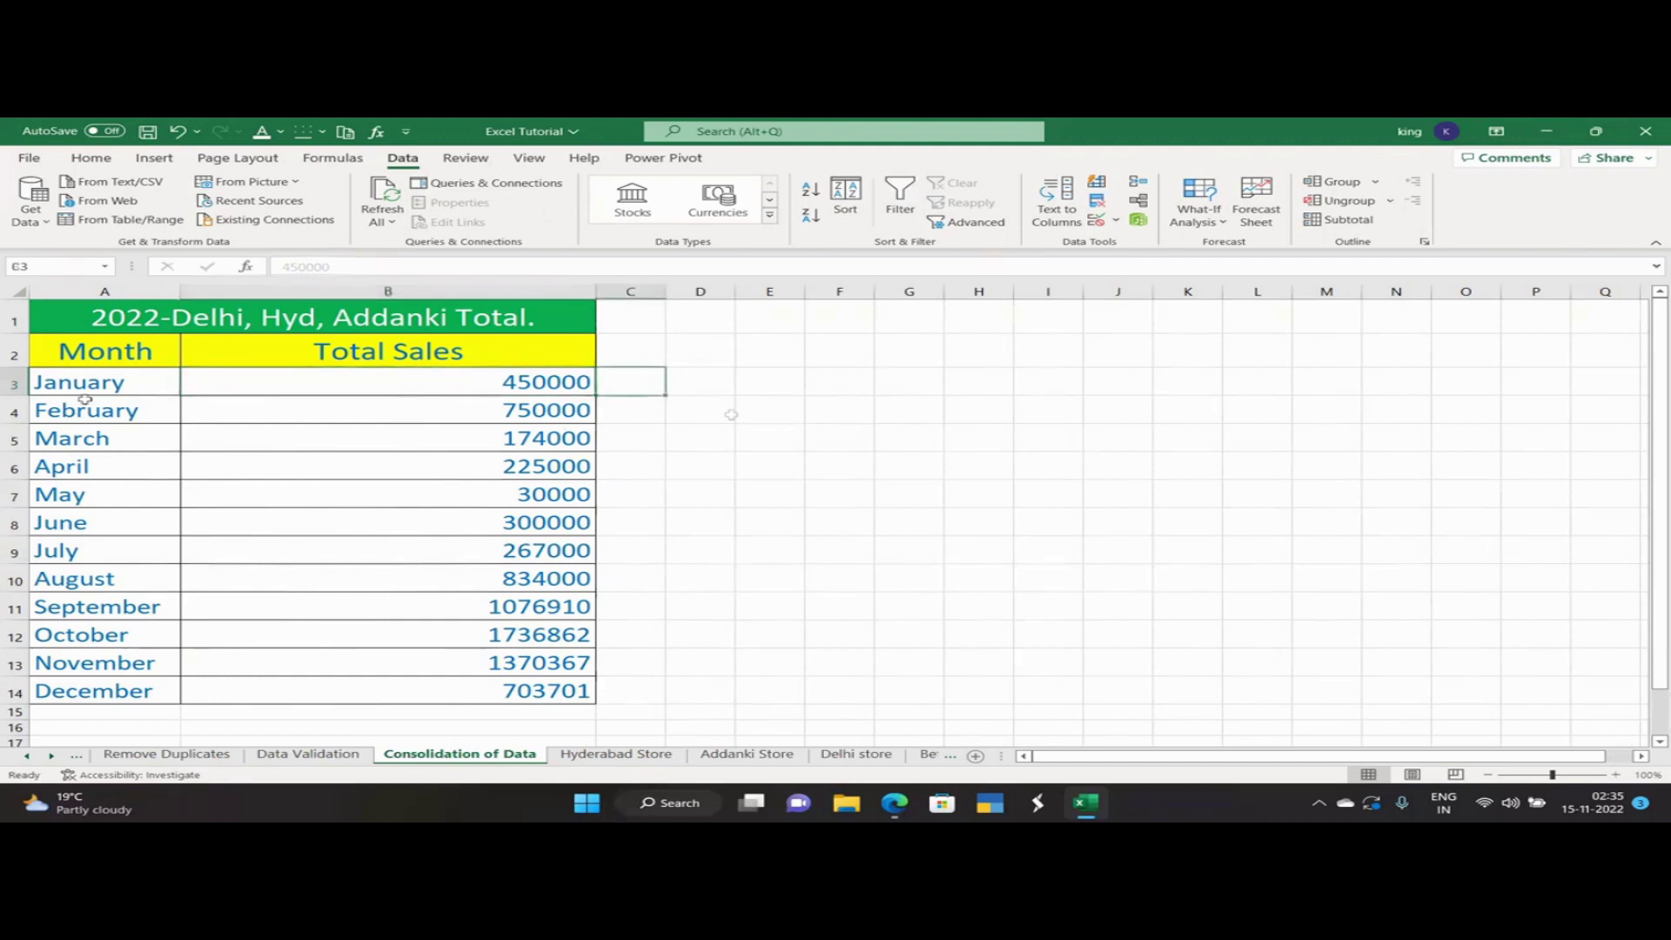
drag(87, 383, 377, 685)
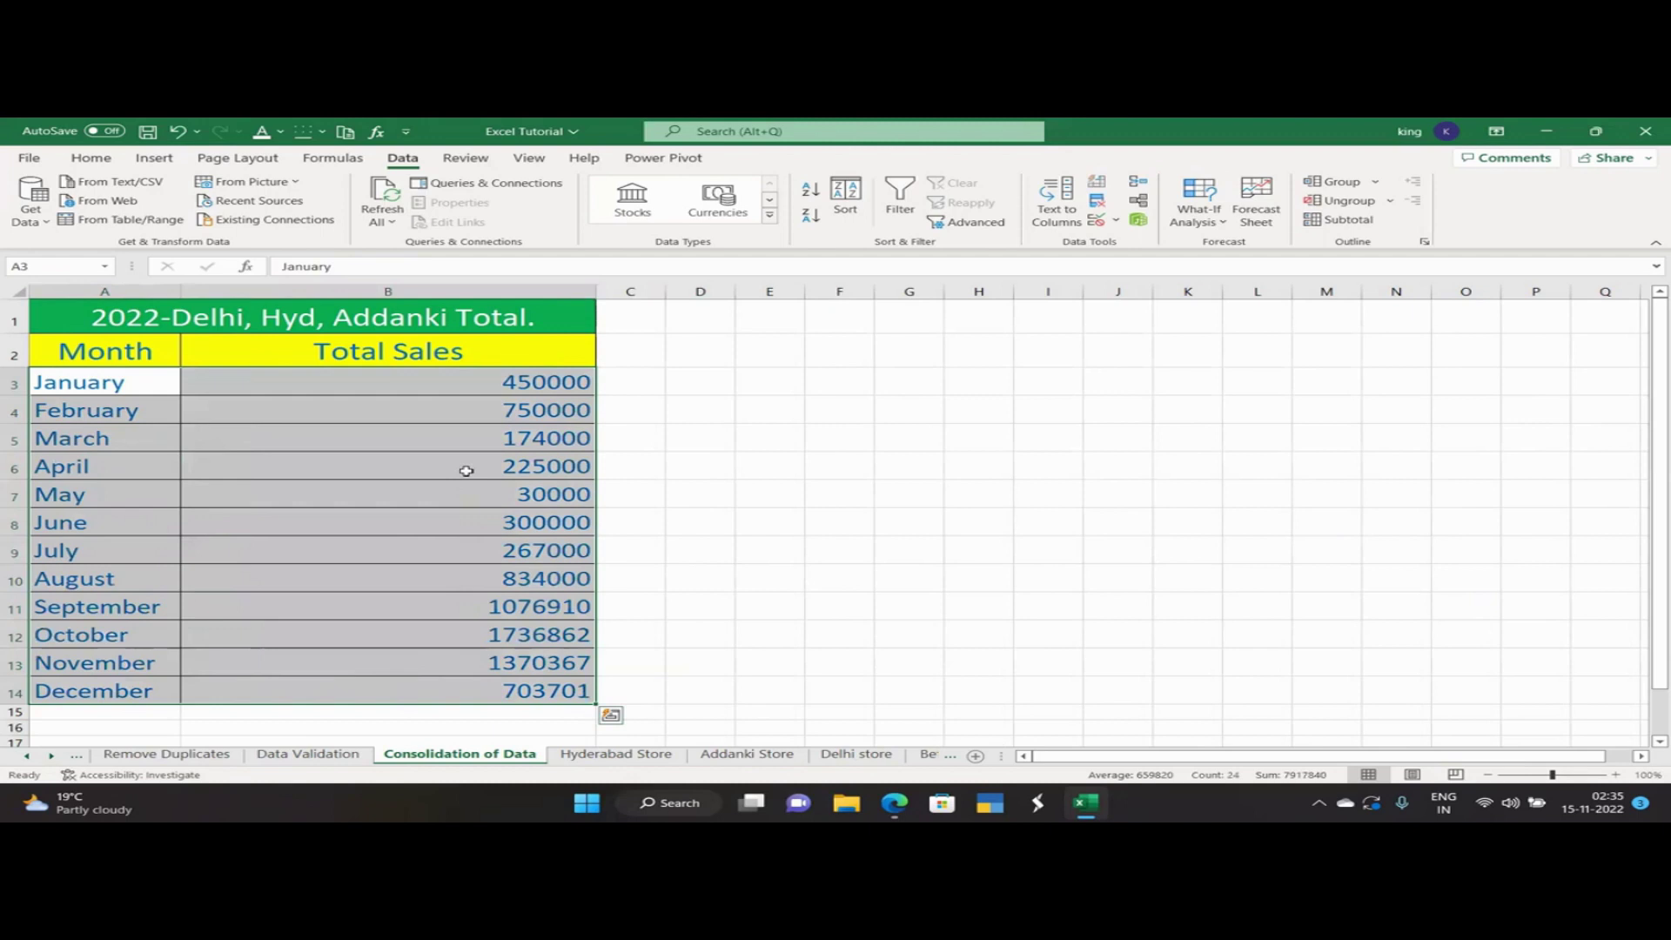
click(636, 484)
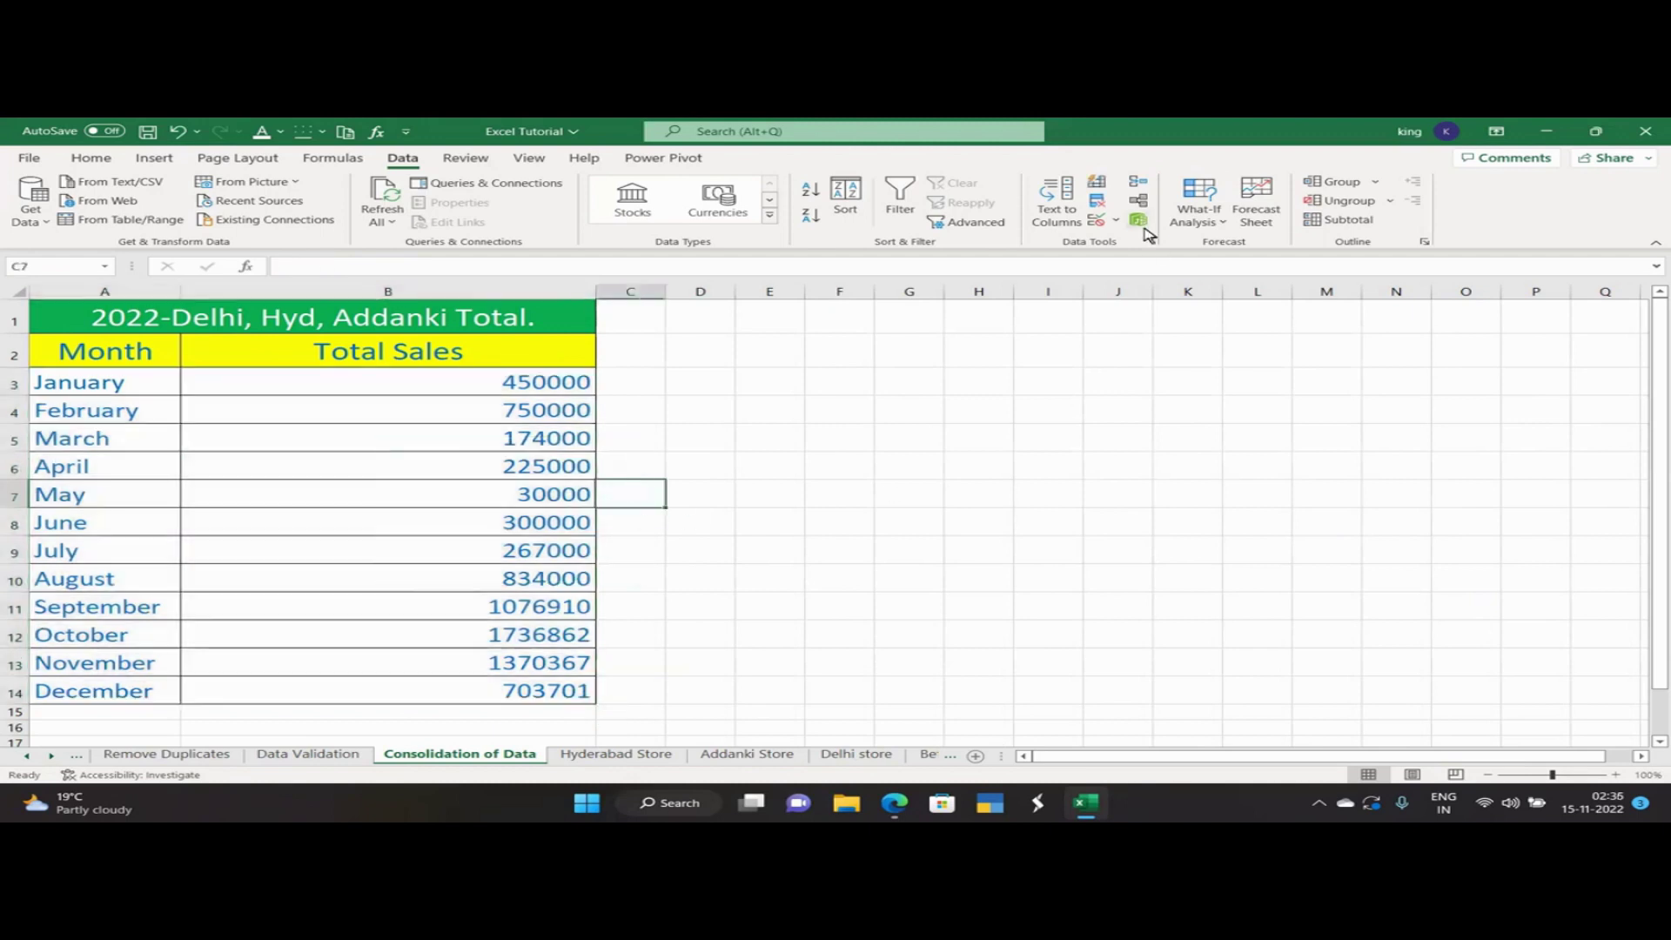
Run Consolidate with no references, dismiss the warning, and move to the Before Relationships sheet.
click(1139, 182)
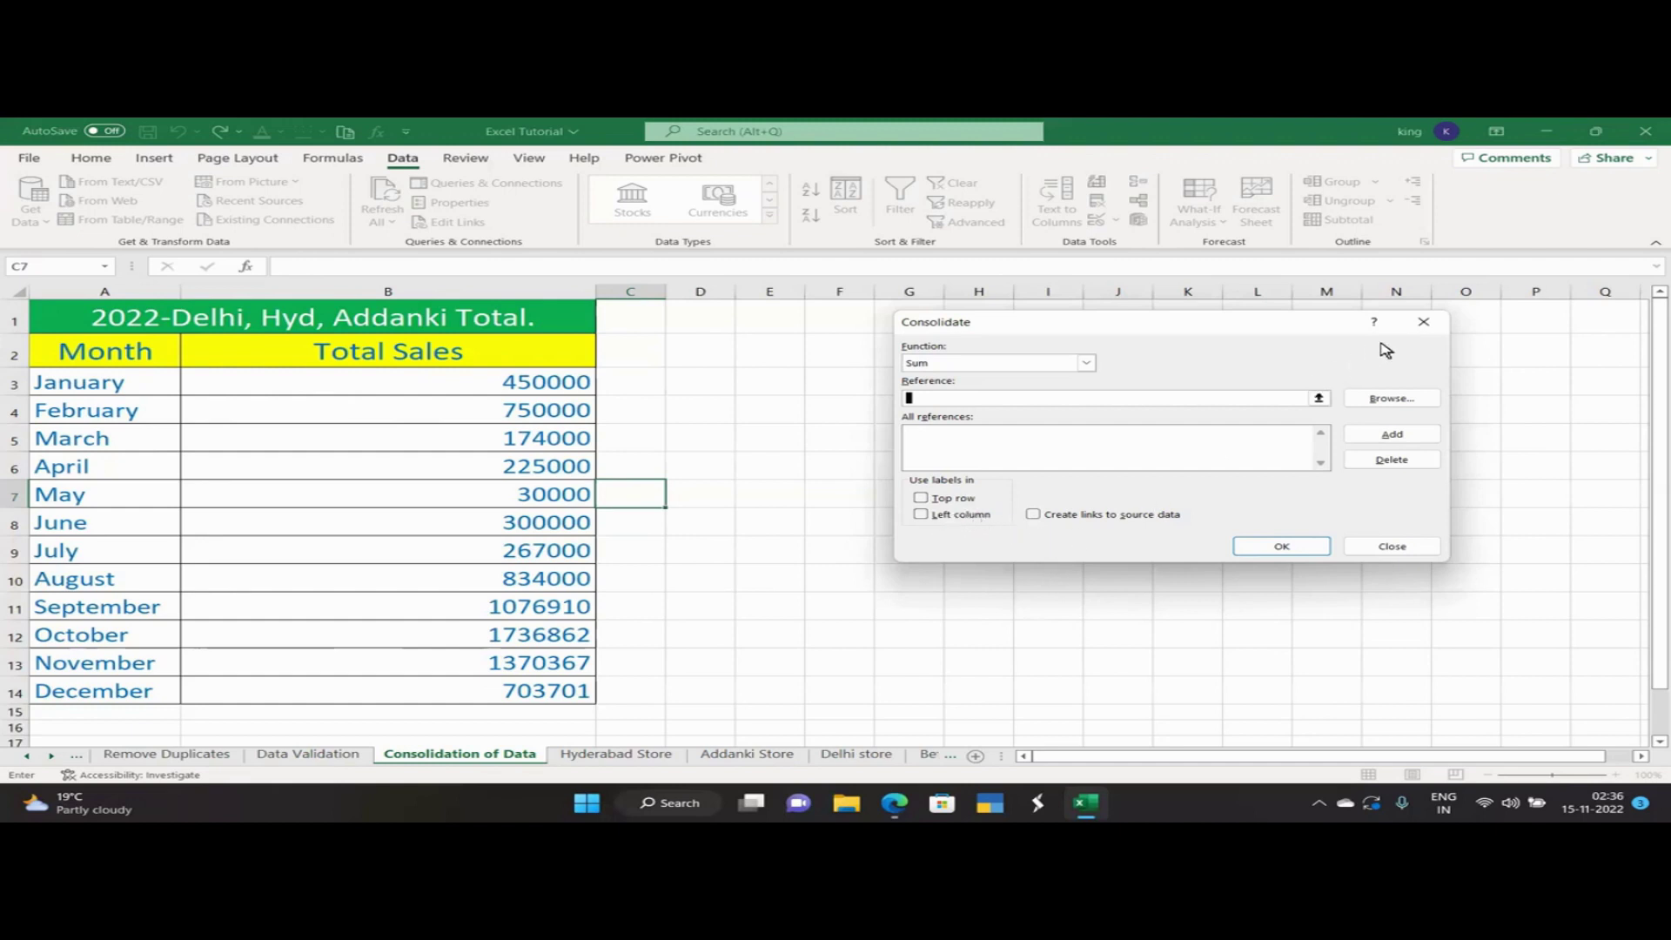
click(1294, 547)
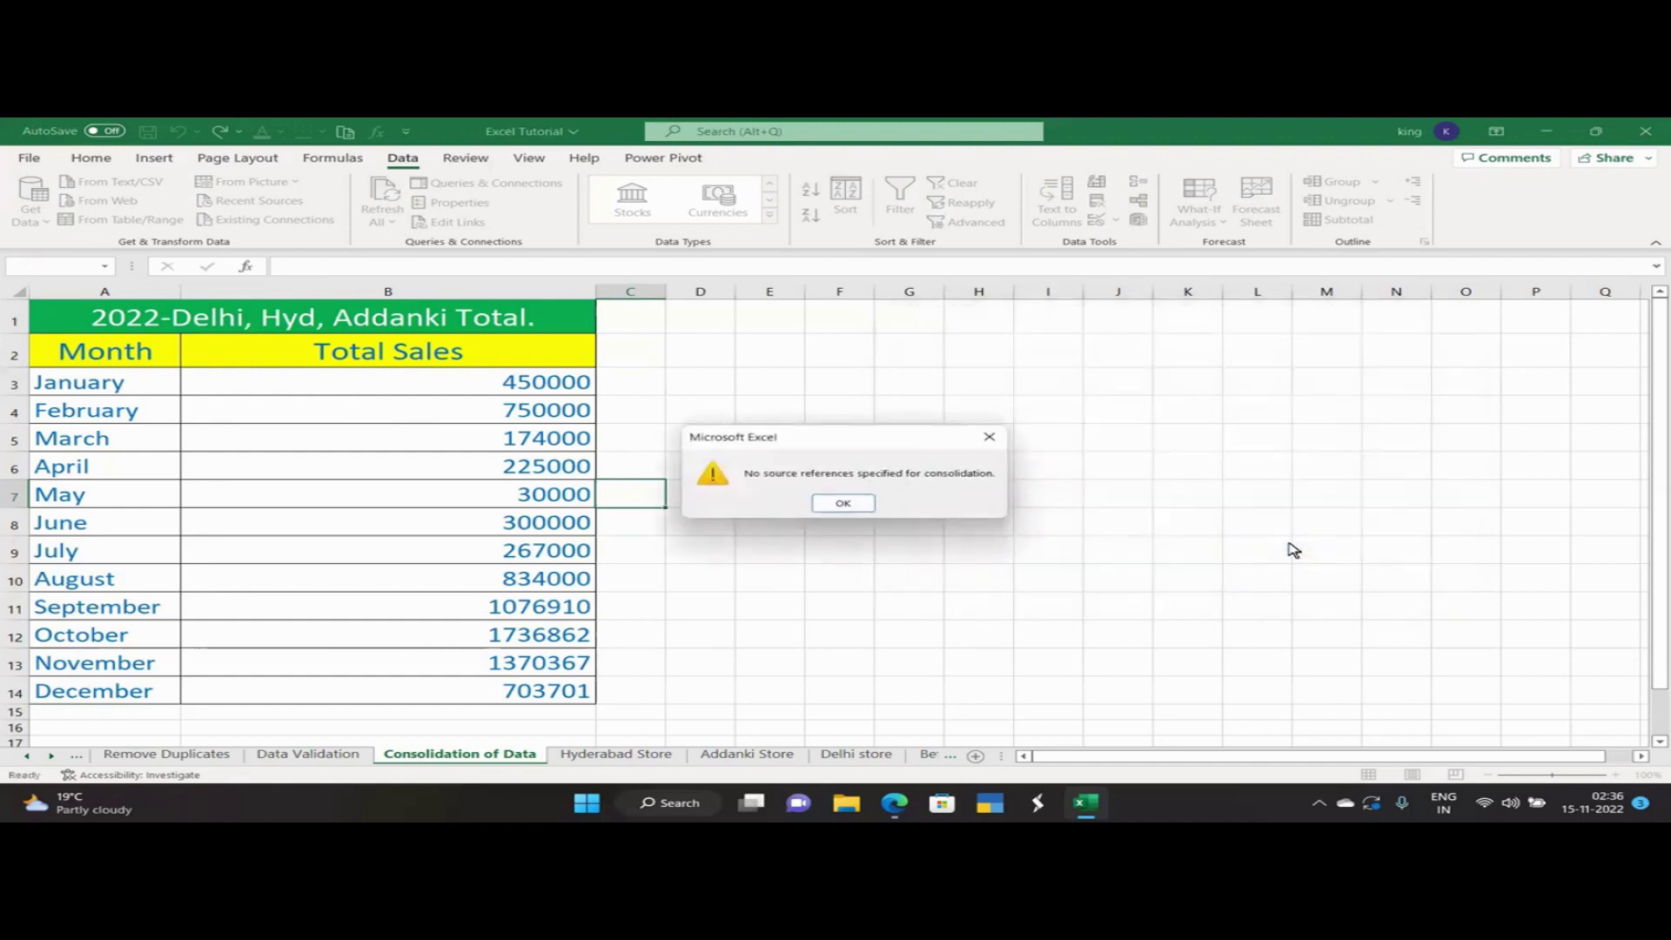
click(840, 507)
click(940, 521)
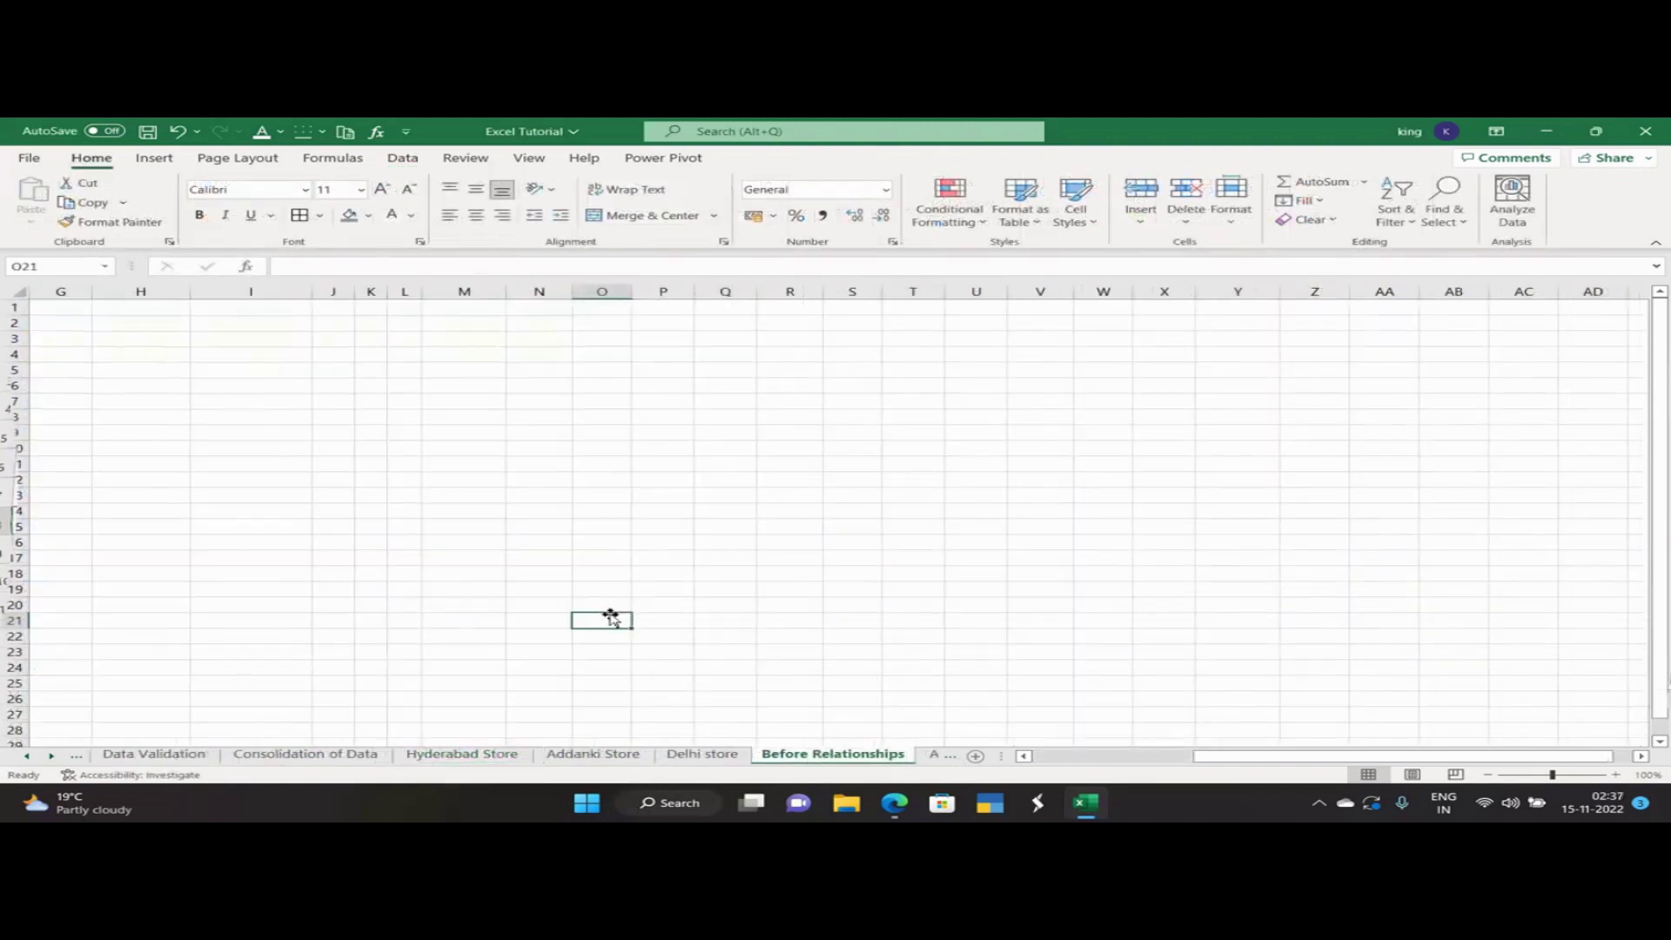
Insert a PivotTable from the Data Model on the existing worksheet at M12.
click(457, 480)
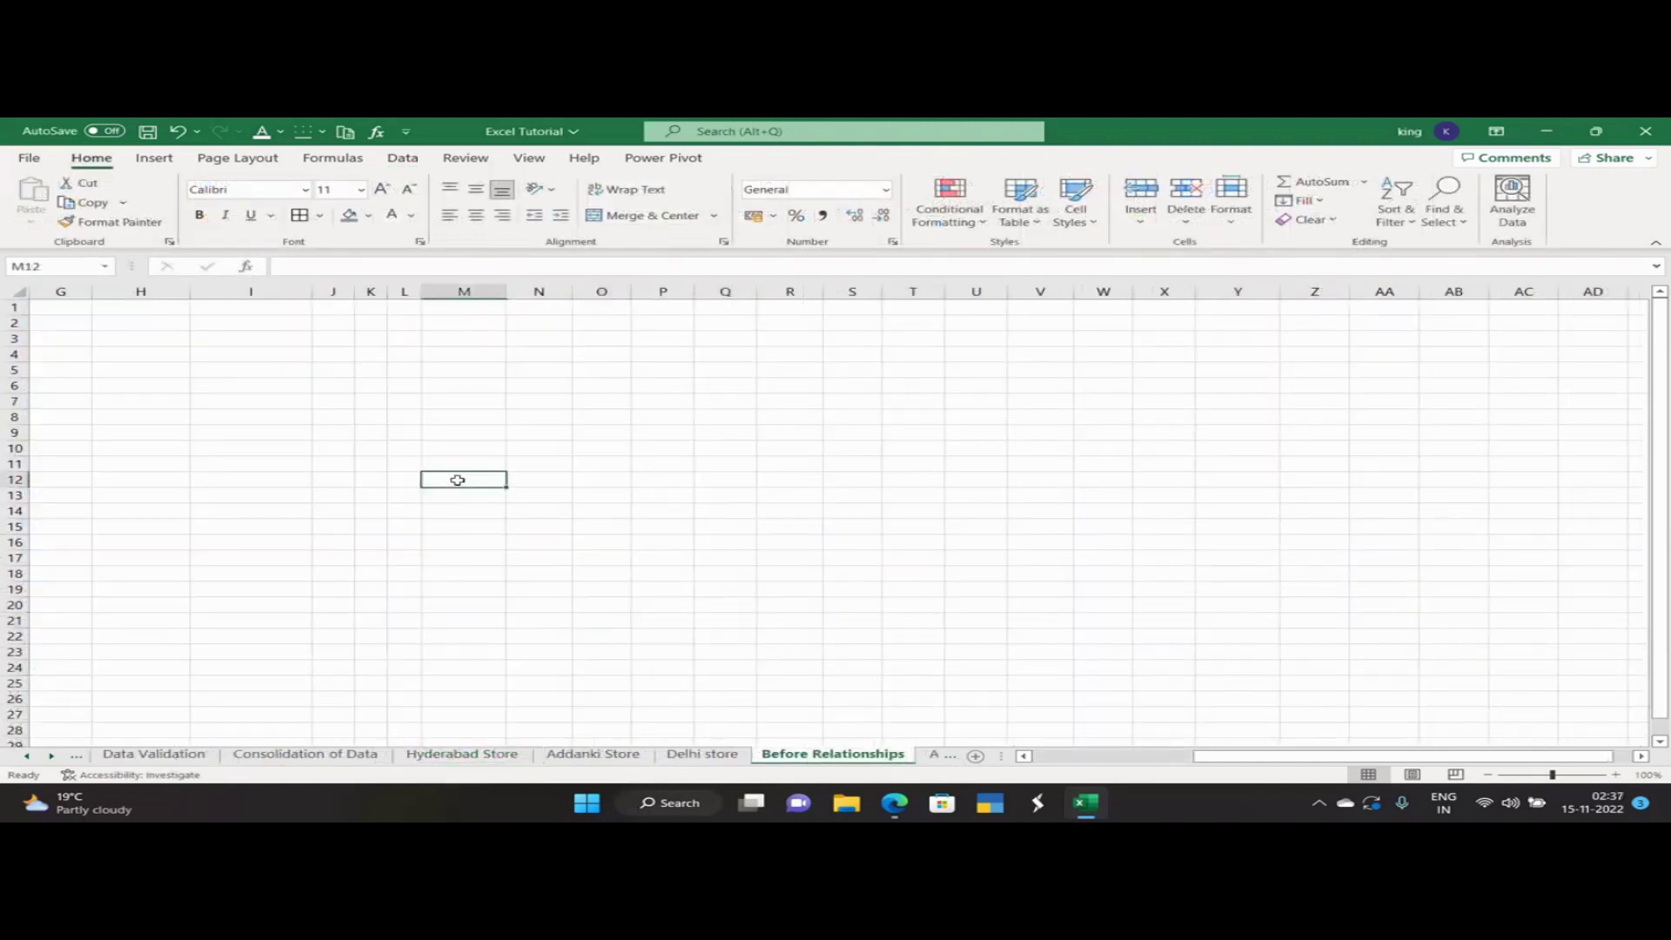
click(146, 161)
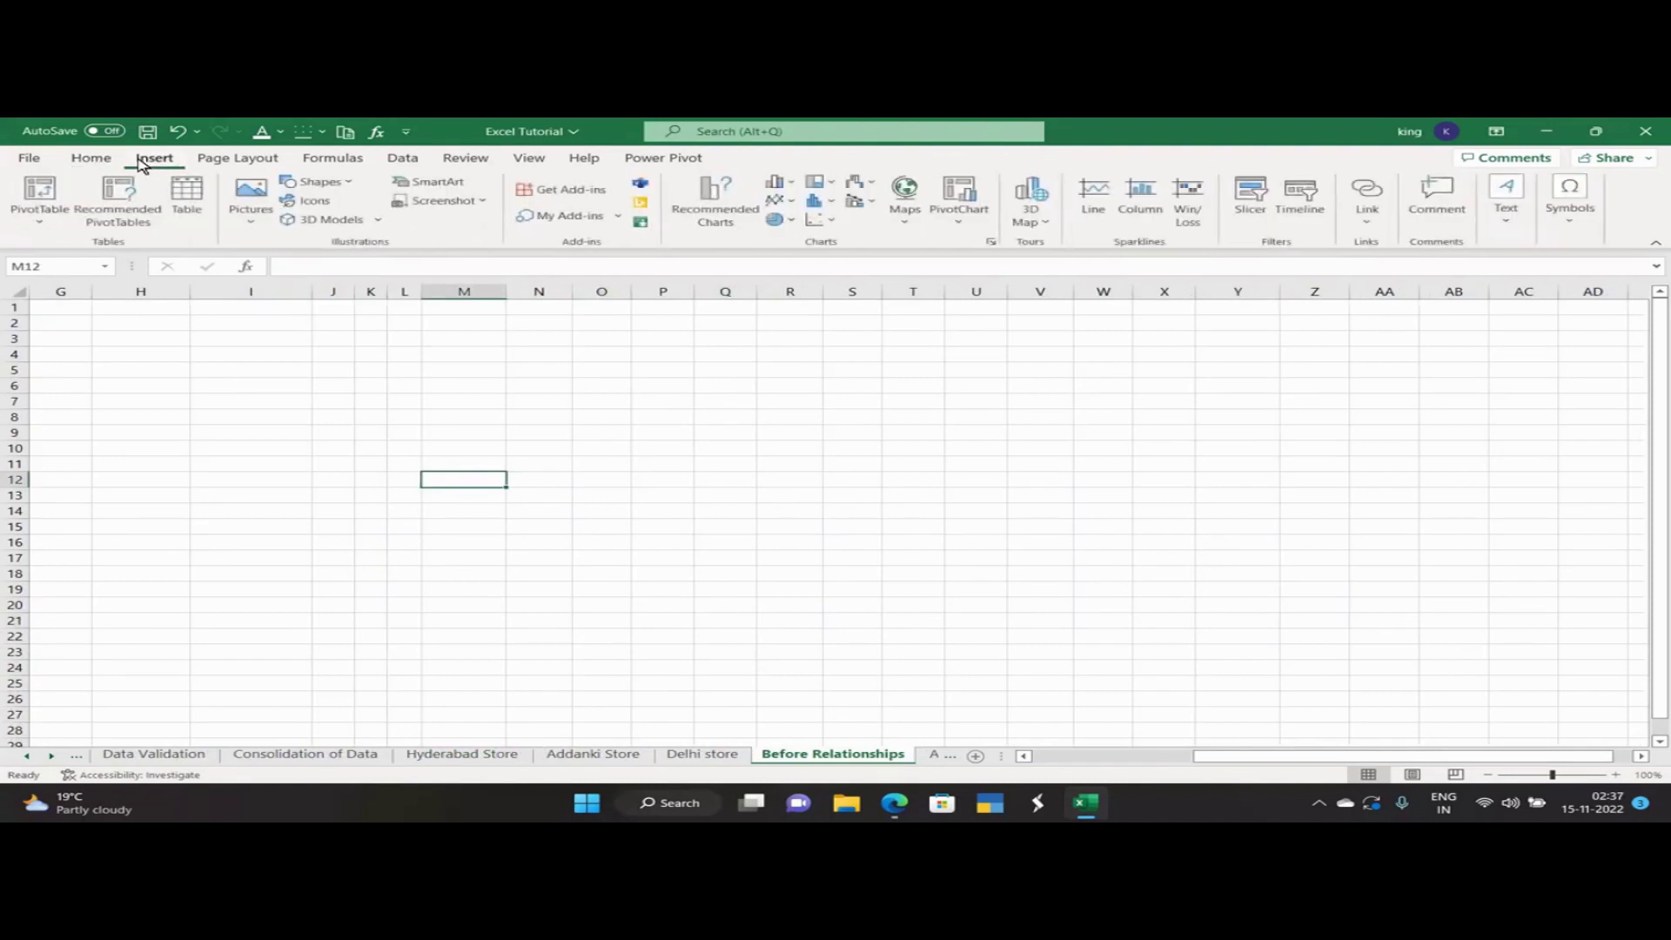
click(39, 225)
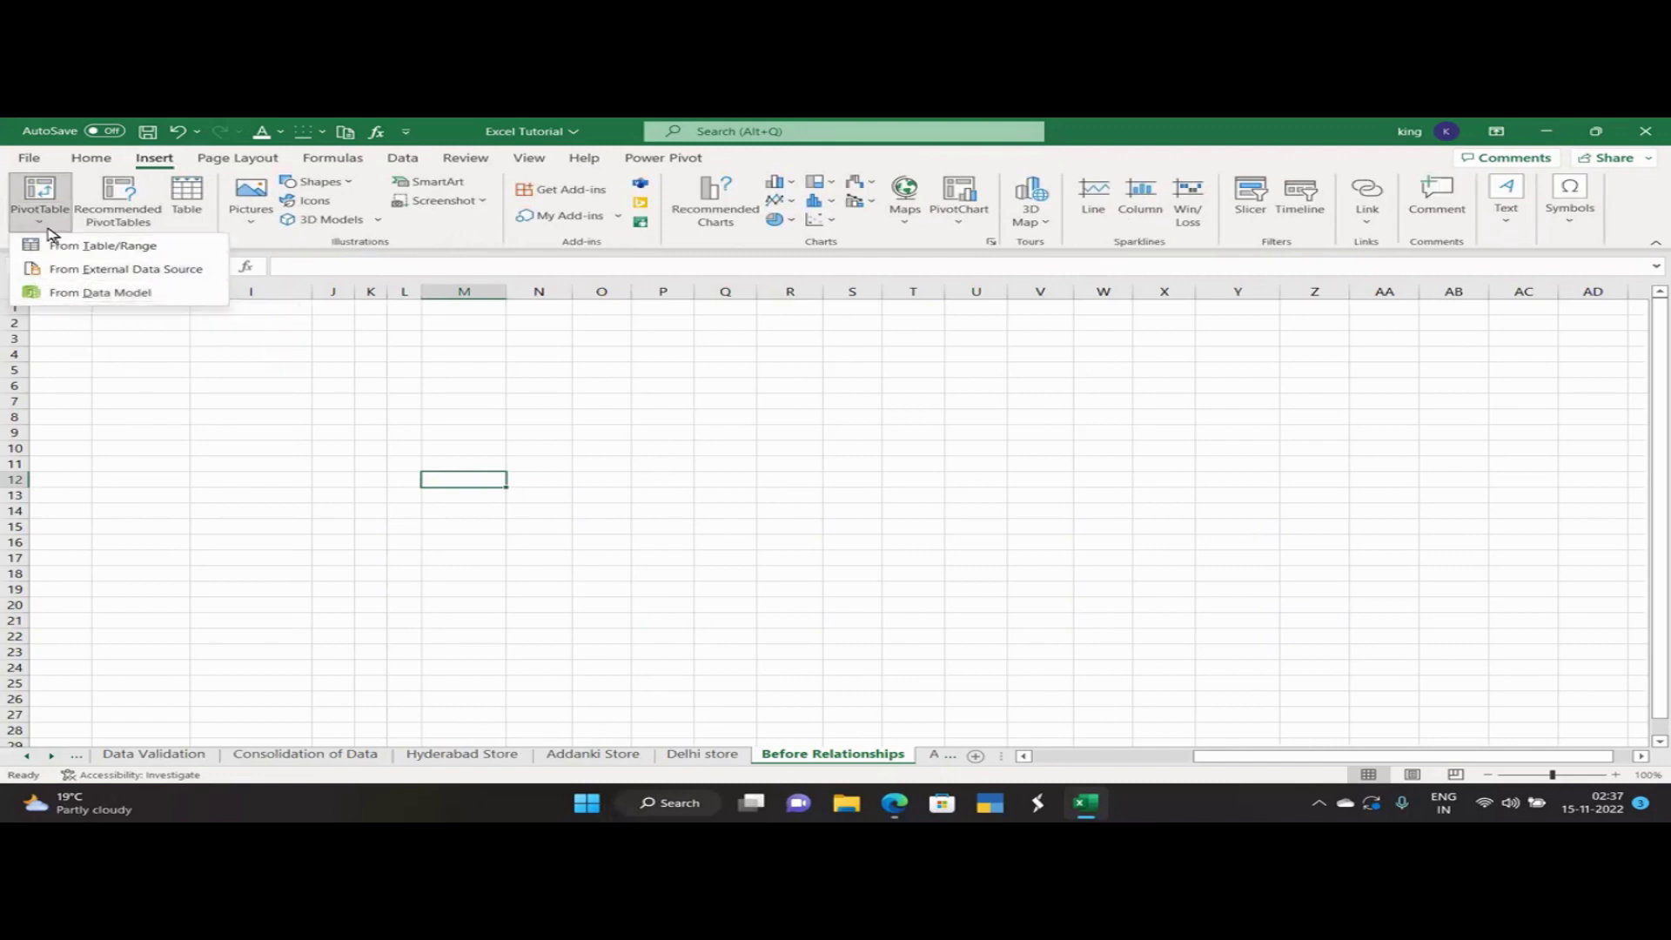
click(83, 292)
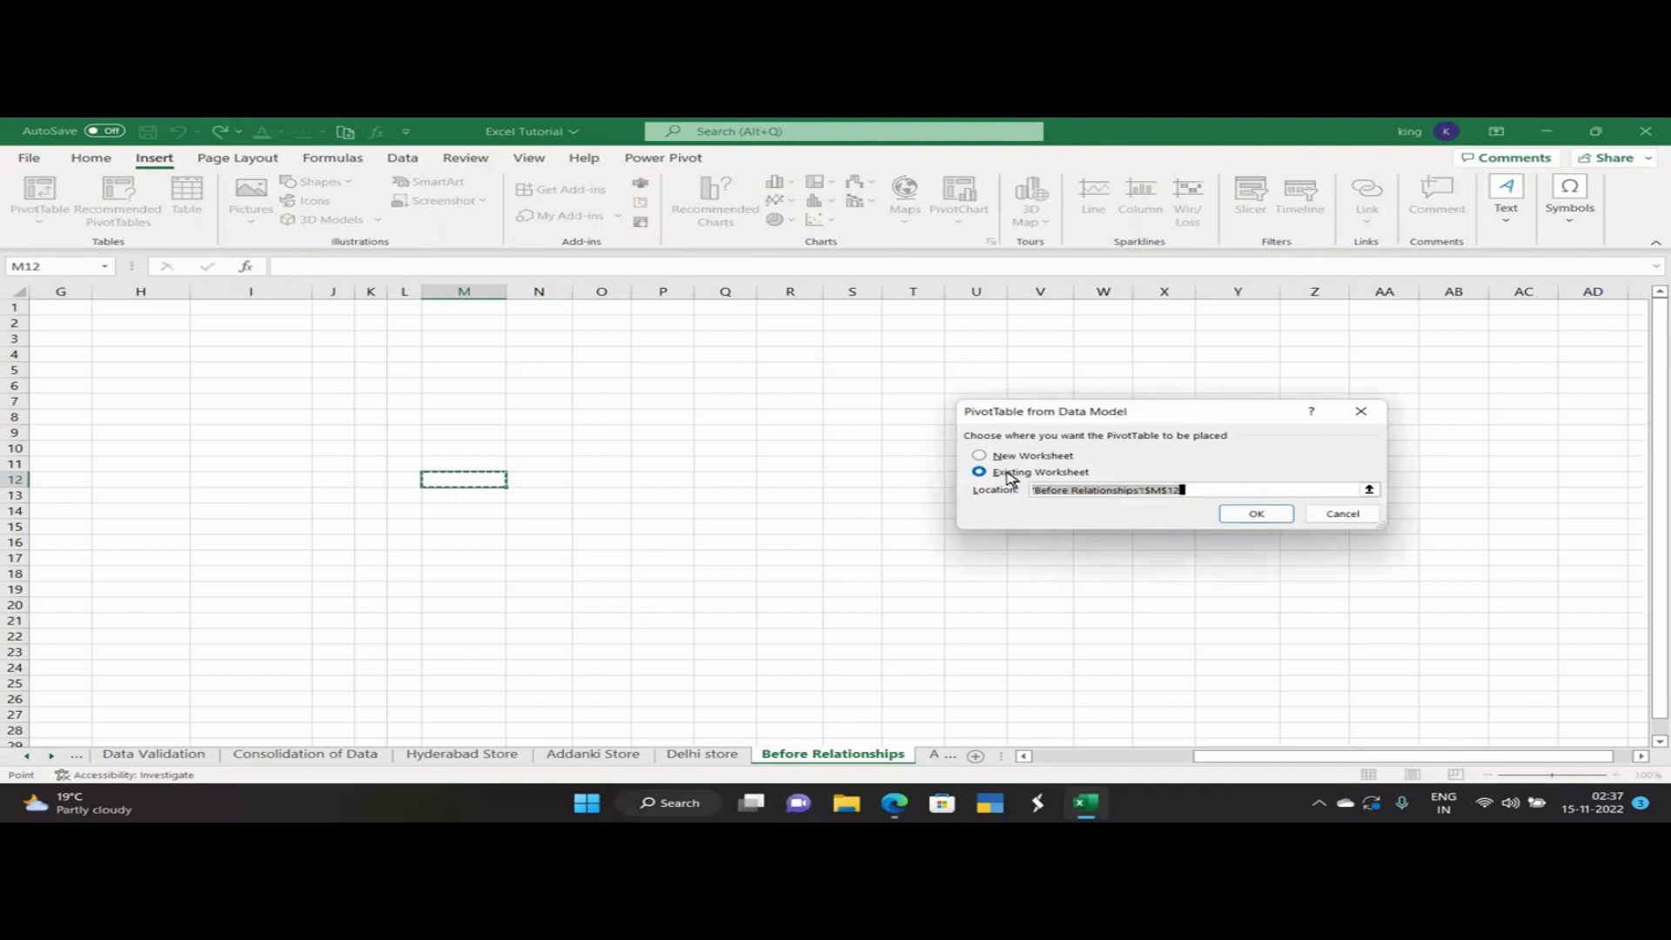
click(1254, 516)
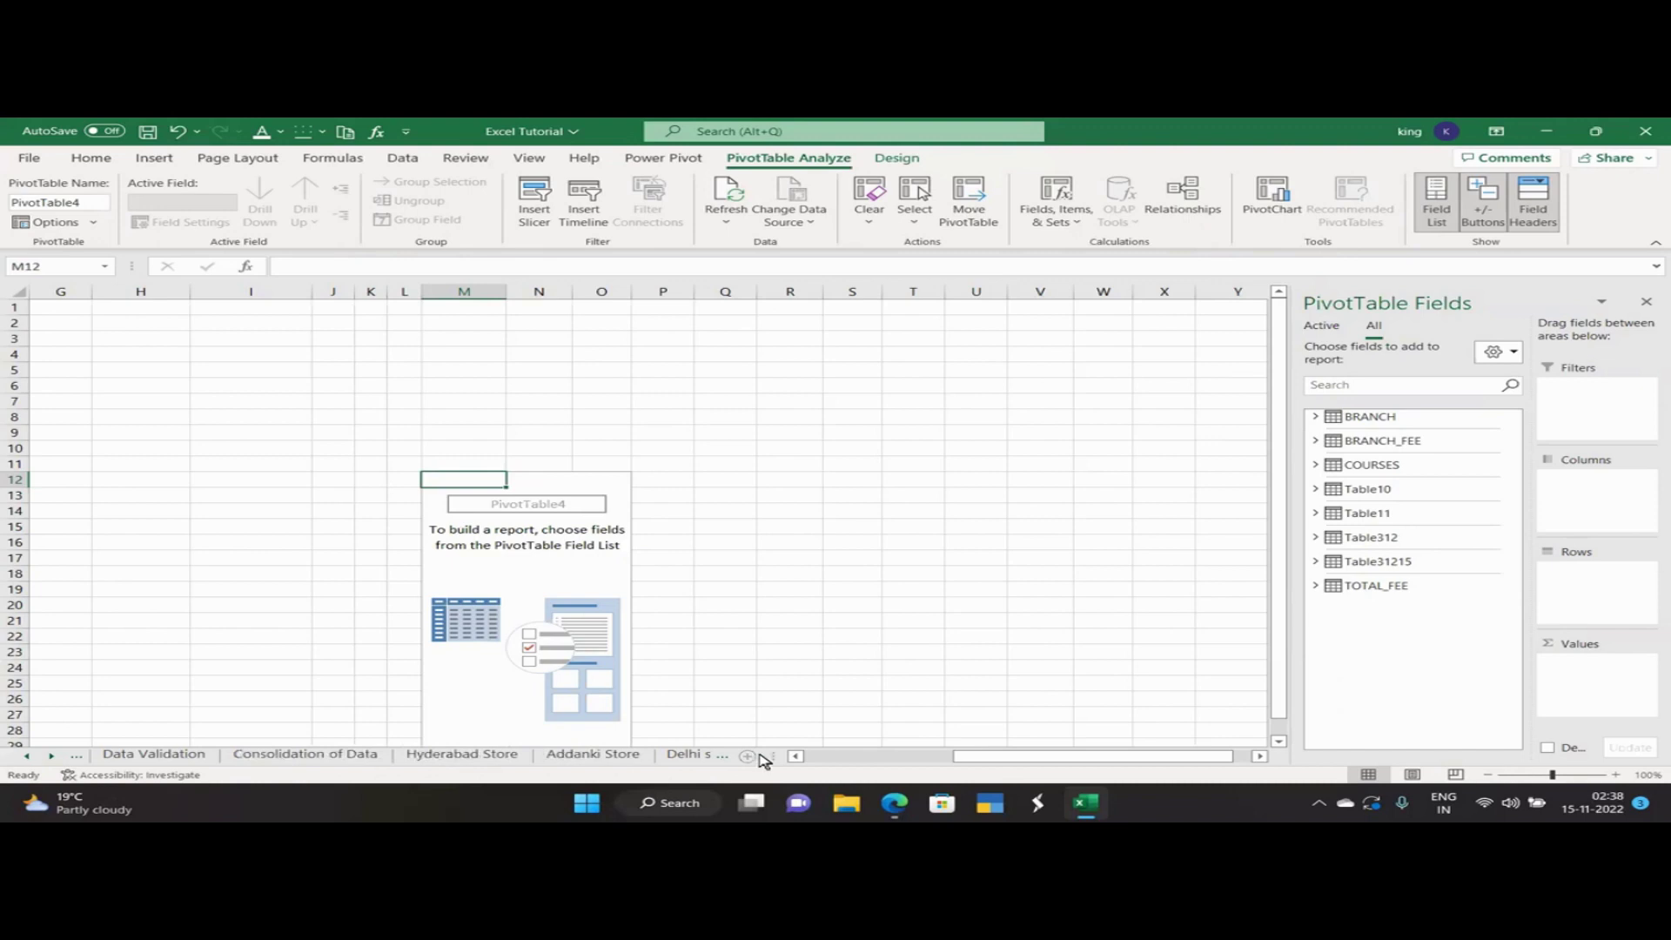
Scroll through the sheet tabs and check the table name of the Students Data fee table.
click(715, 755)
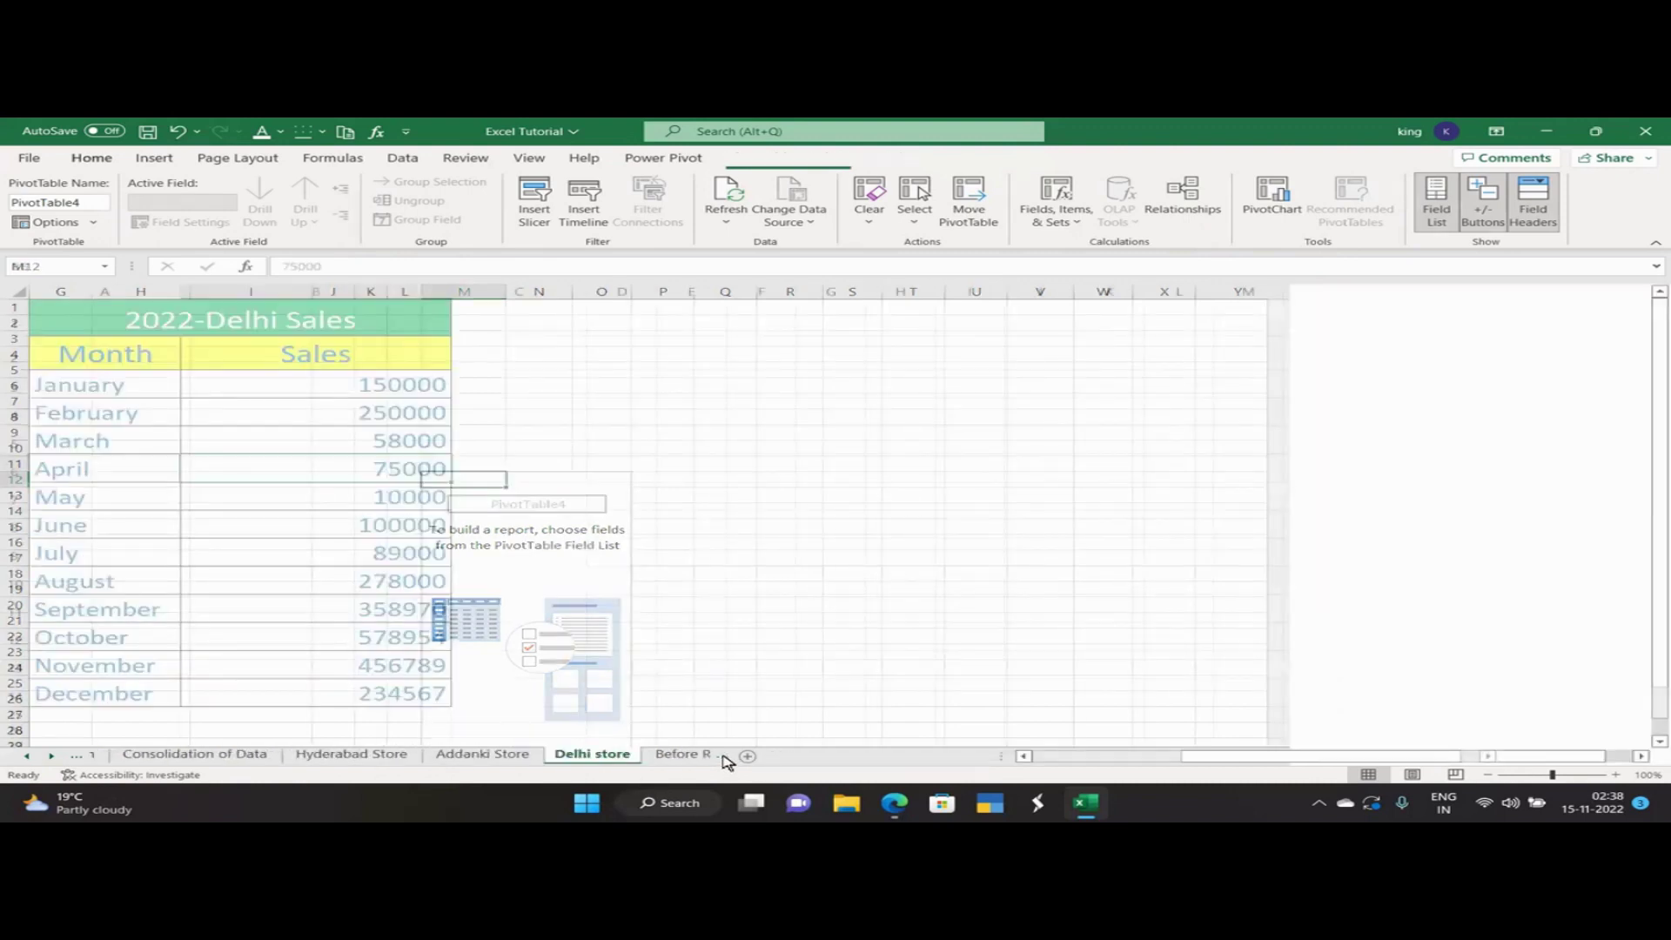
click(955, 761)
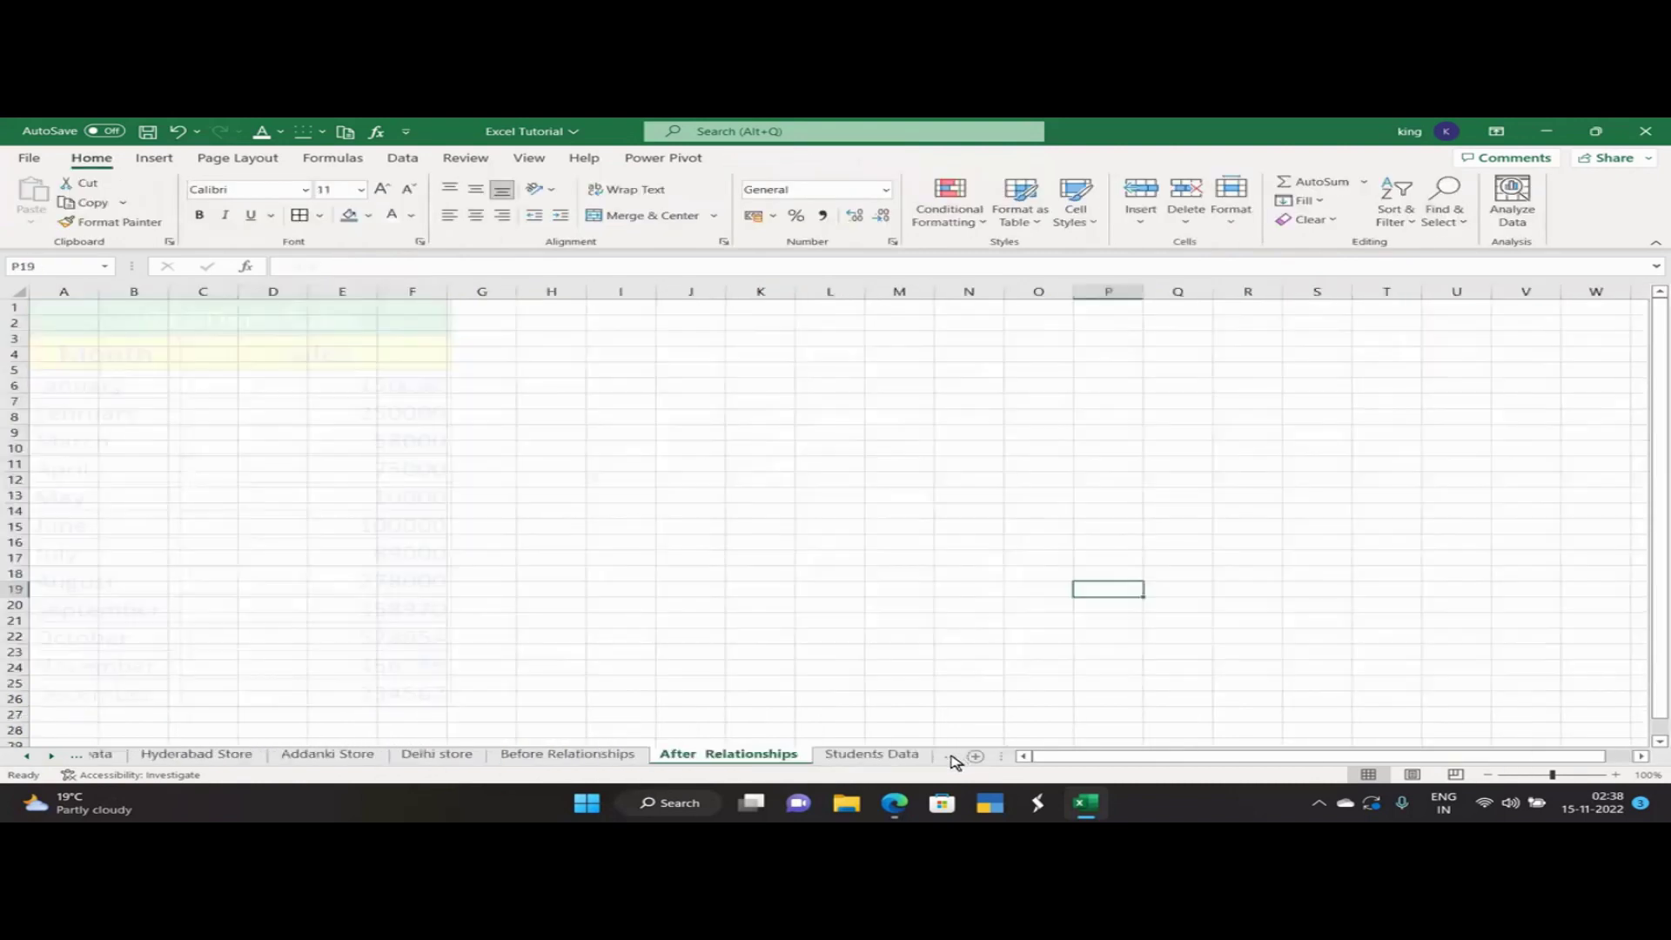
click(954, 761)
click(955, 760)
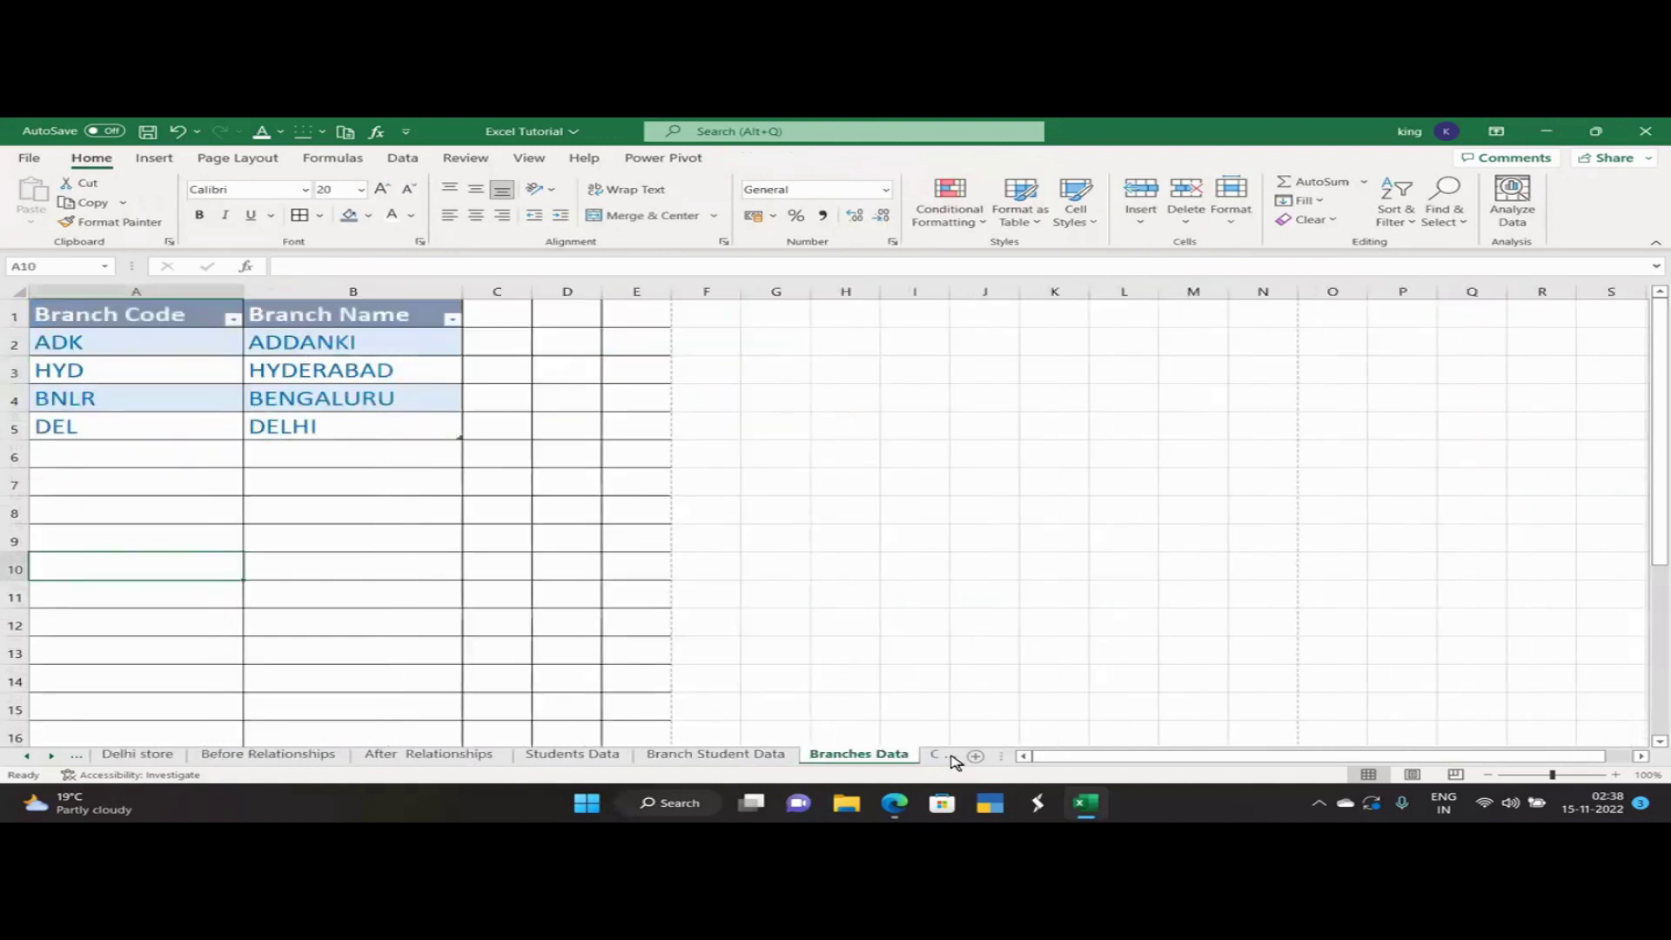
click(954, 761)
click(955, 761)
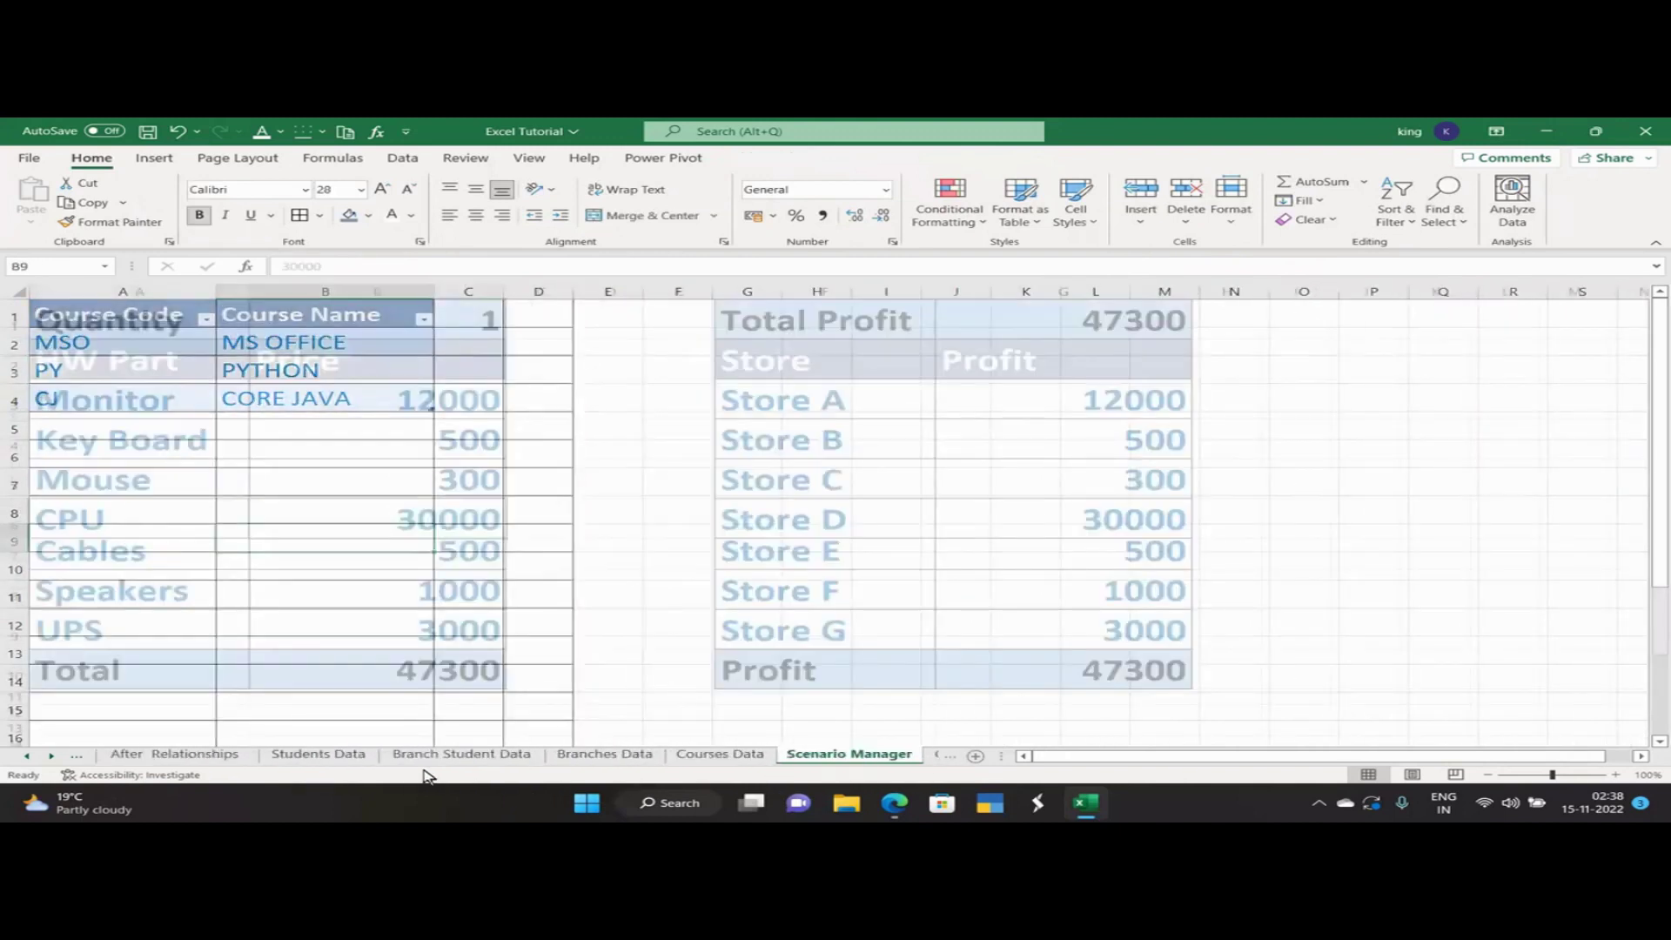
click(328, 754)
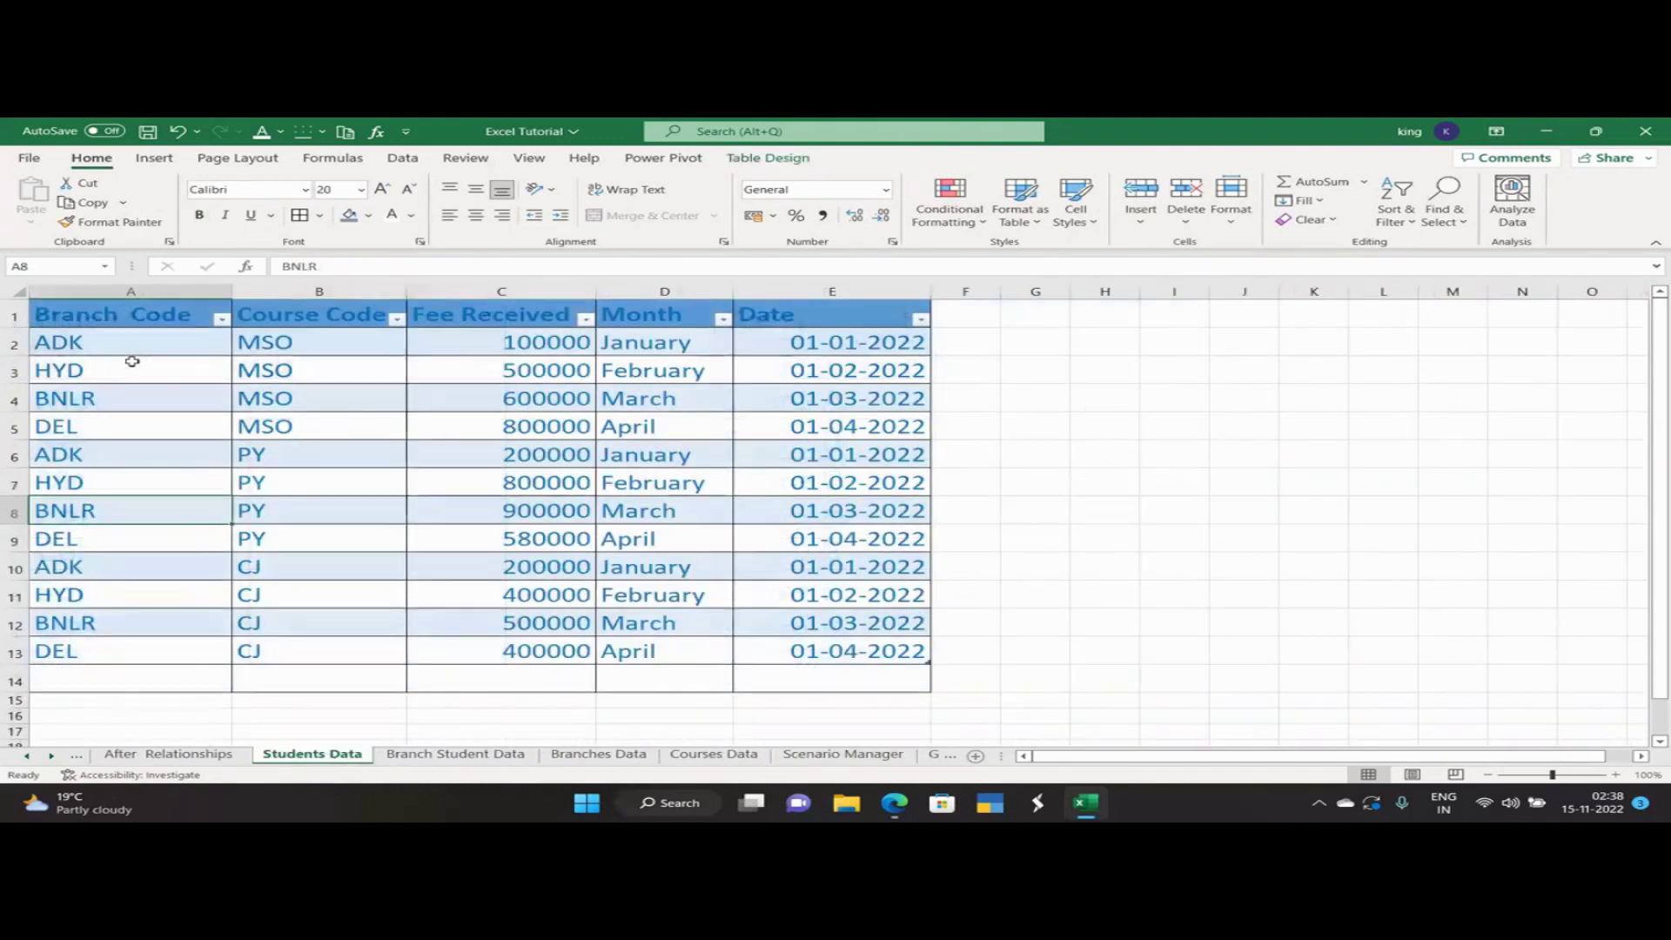
click(771, 159)
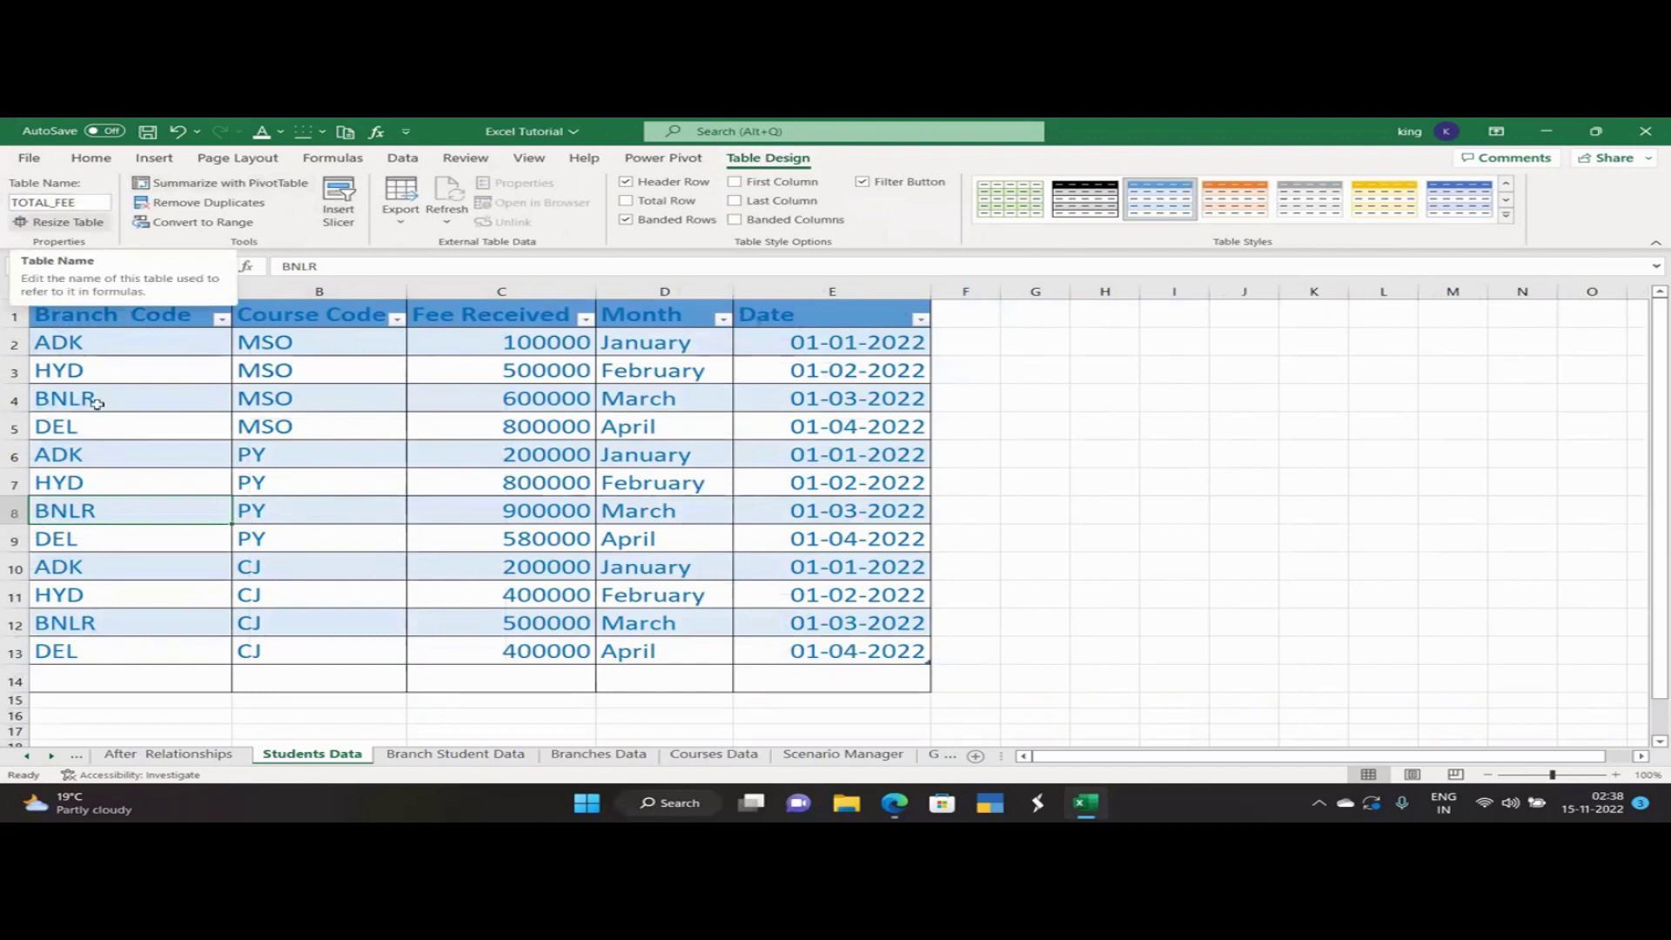
Review the Branch Student Data, Branches Data, Courses Data and Students Data sheets.
click(495, 756)
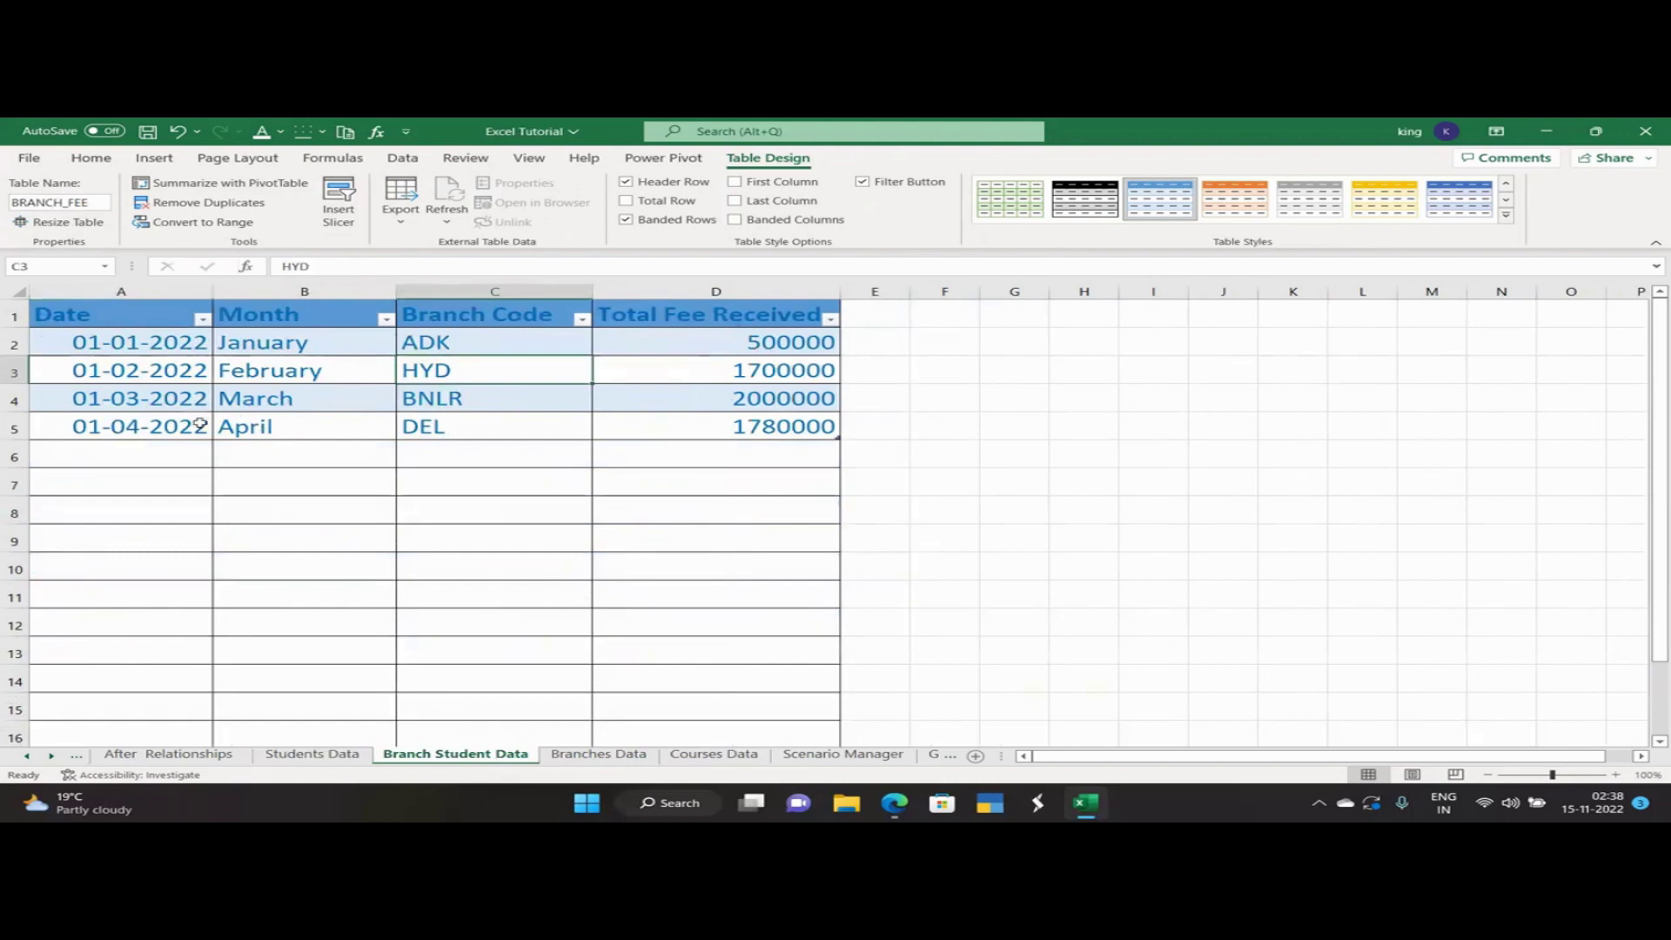
click(610, 754)
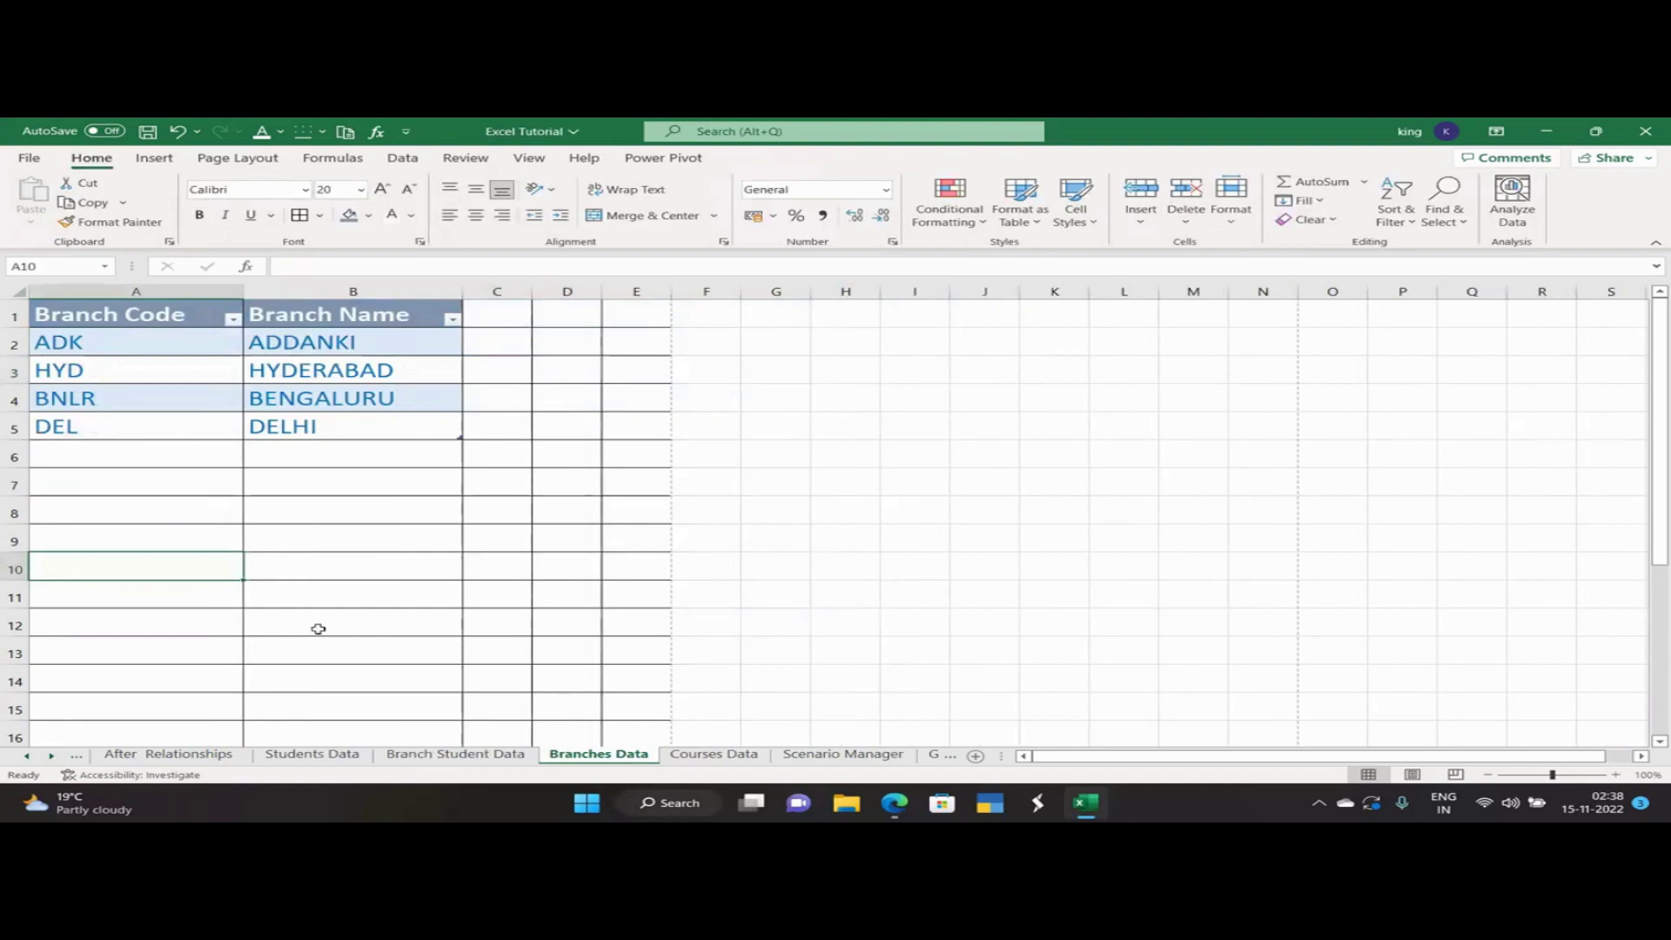
click(742, 755)
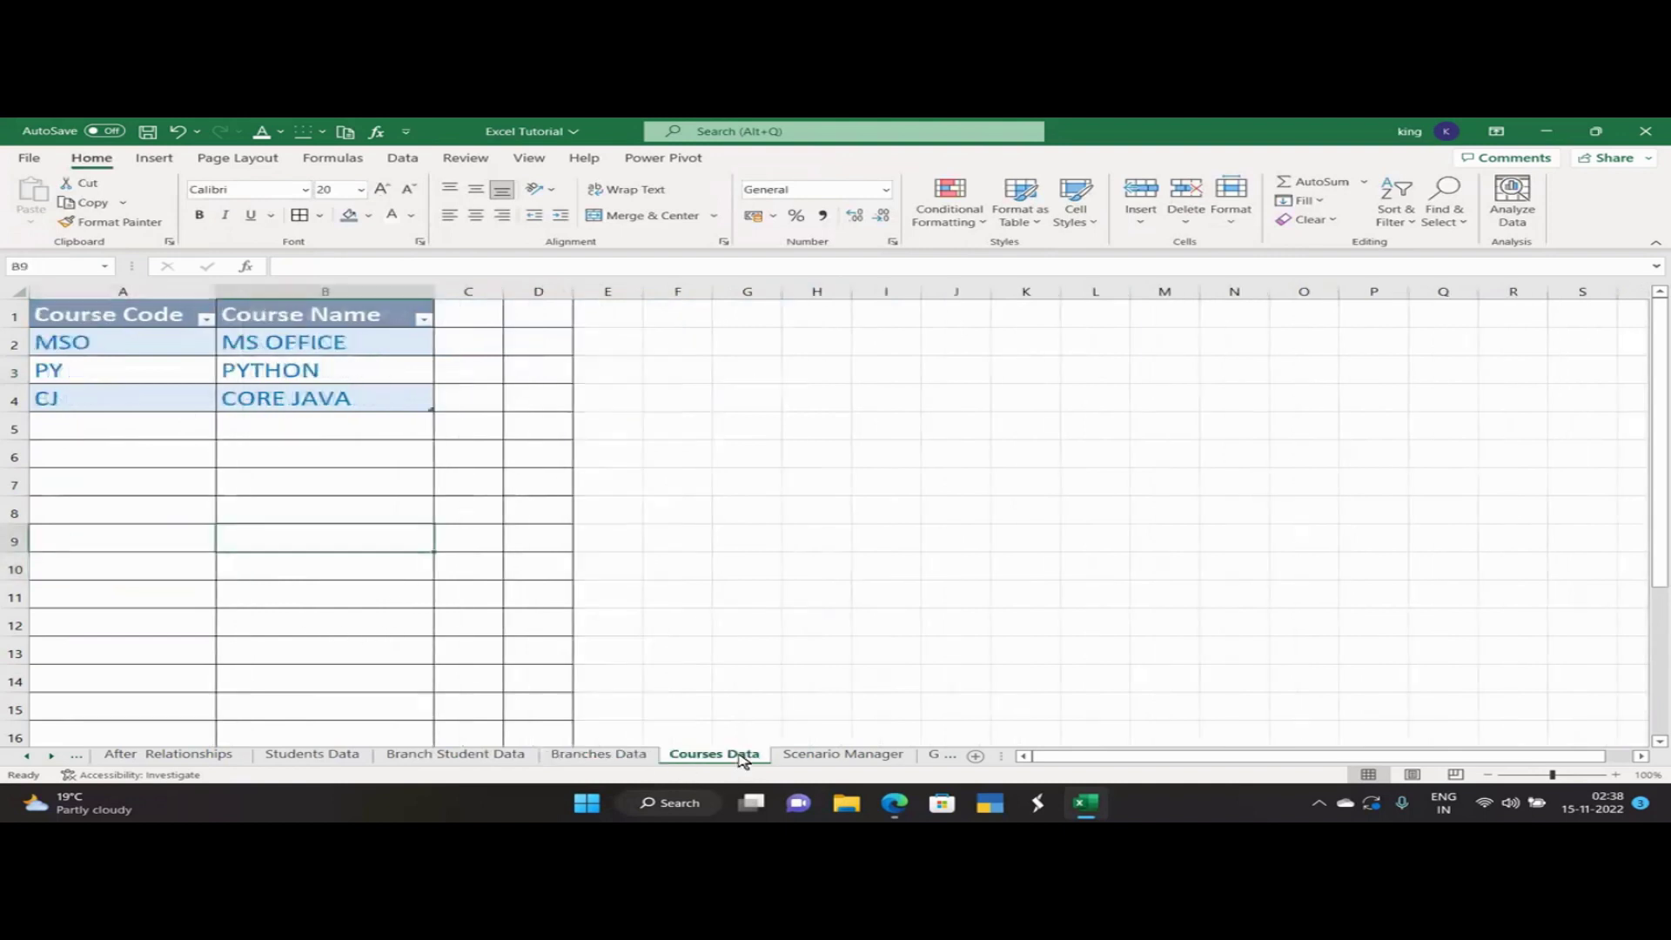
click(341, 754)
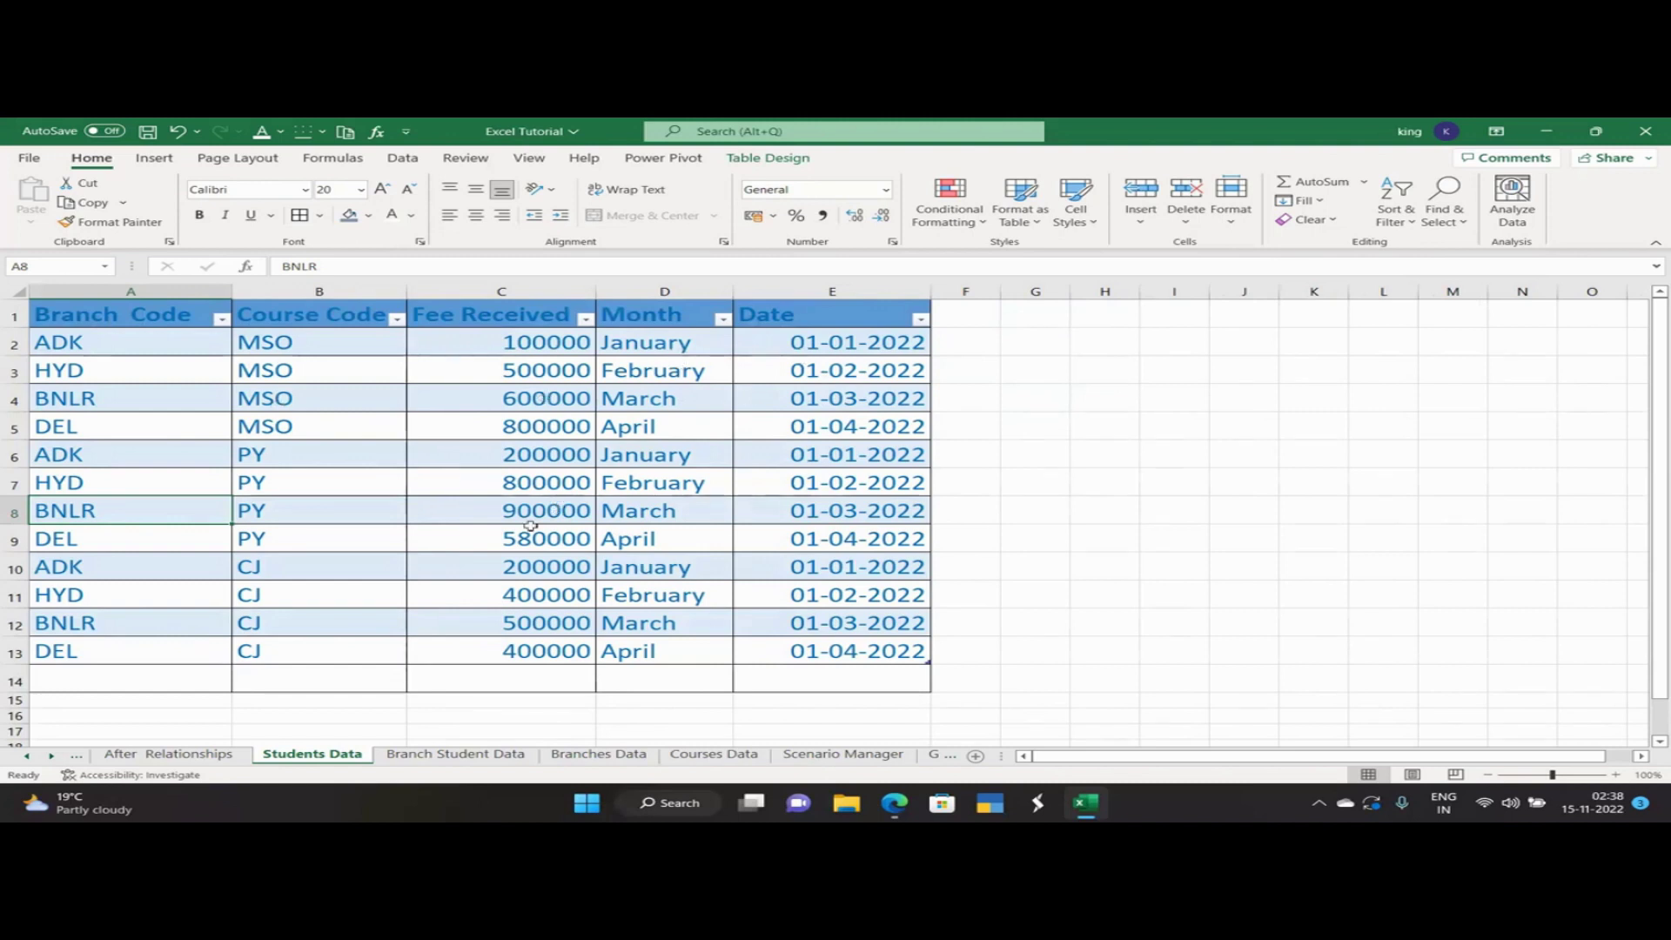
click(478, 754)
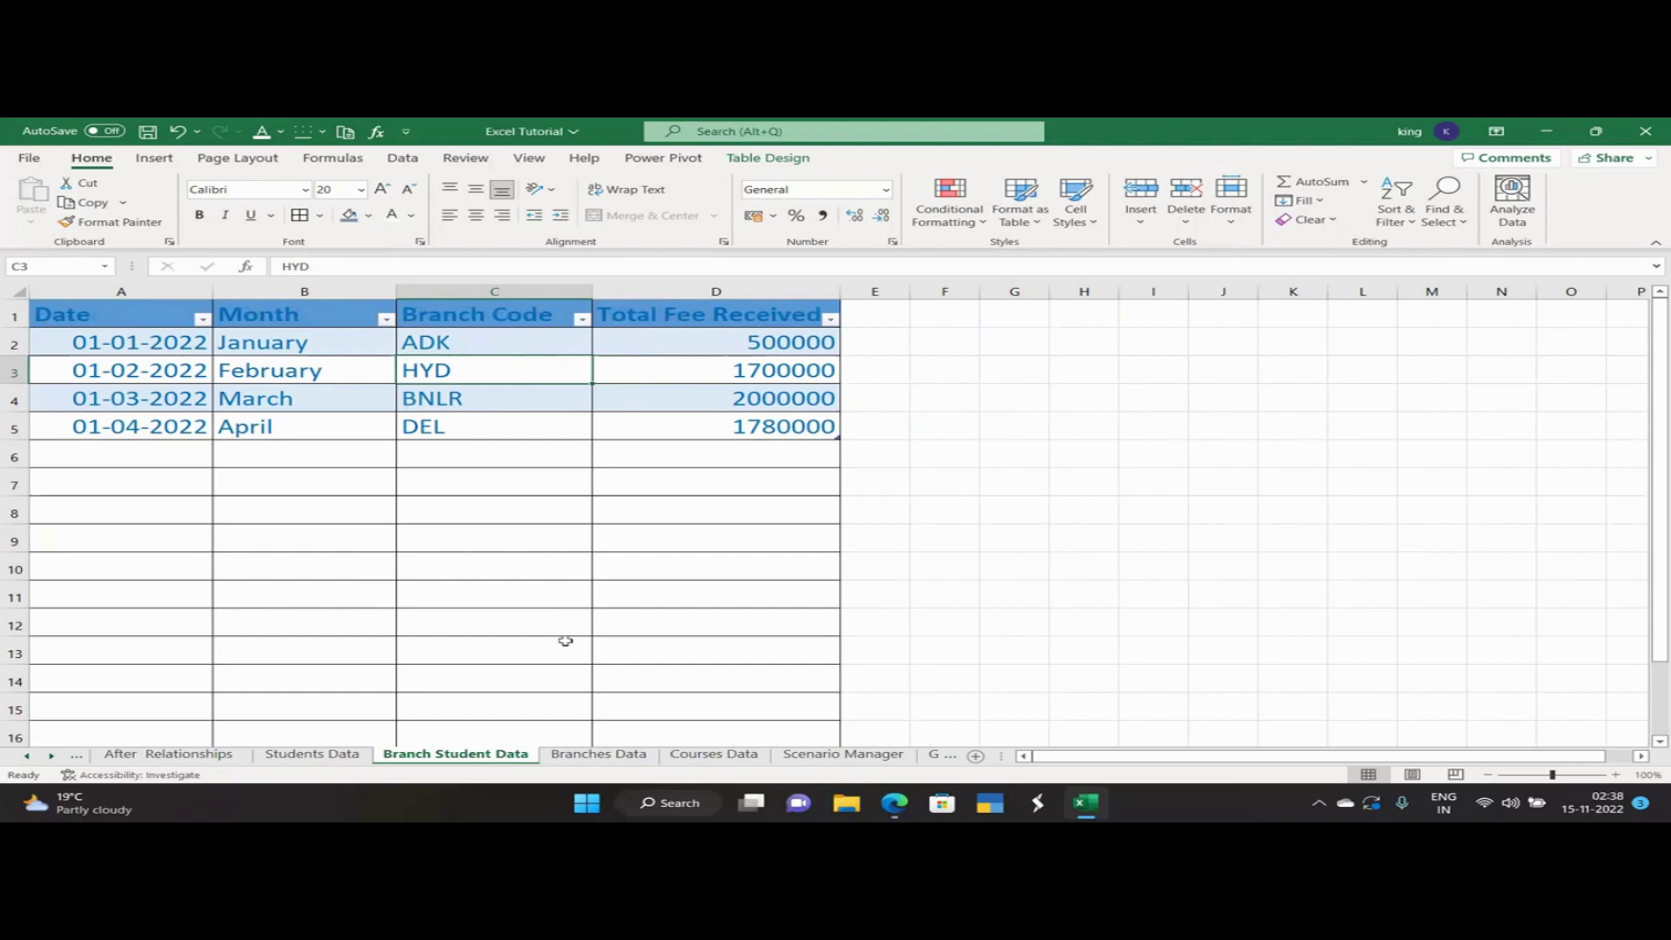
click(599, 753)
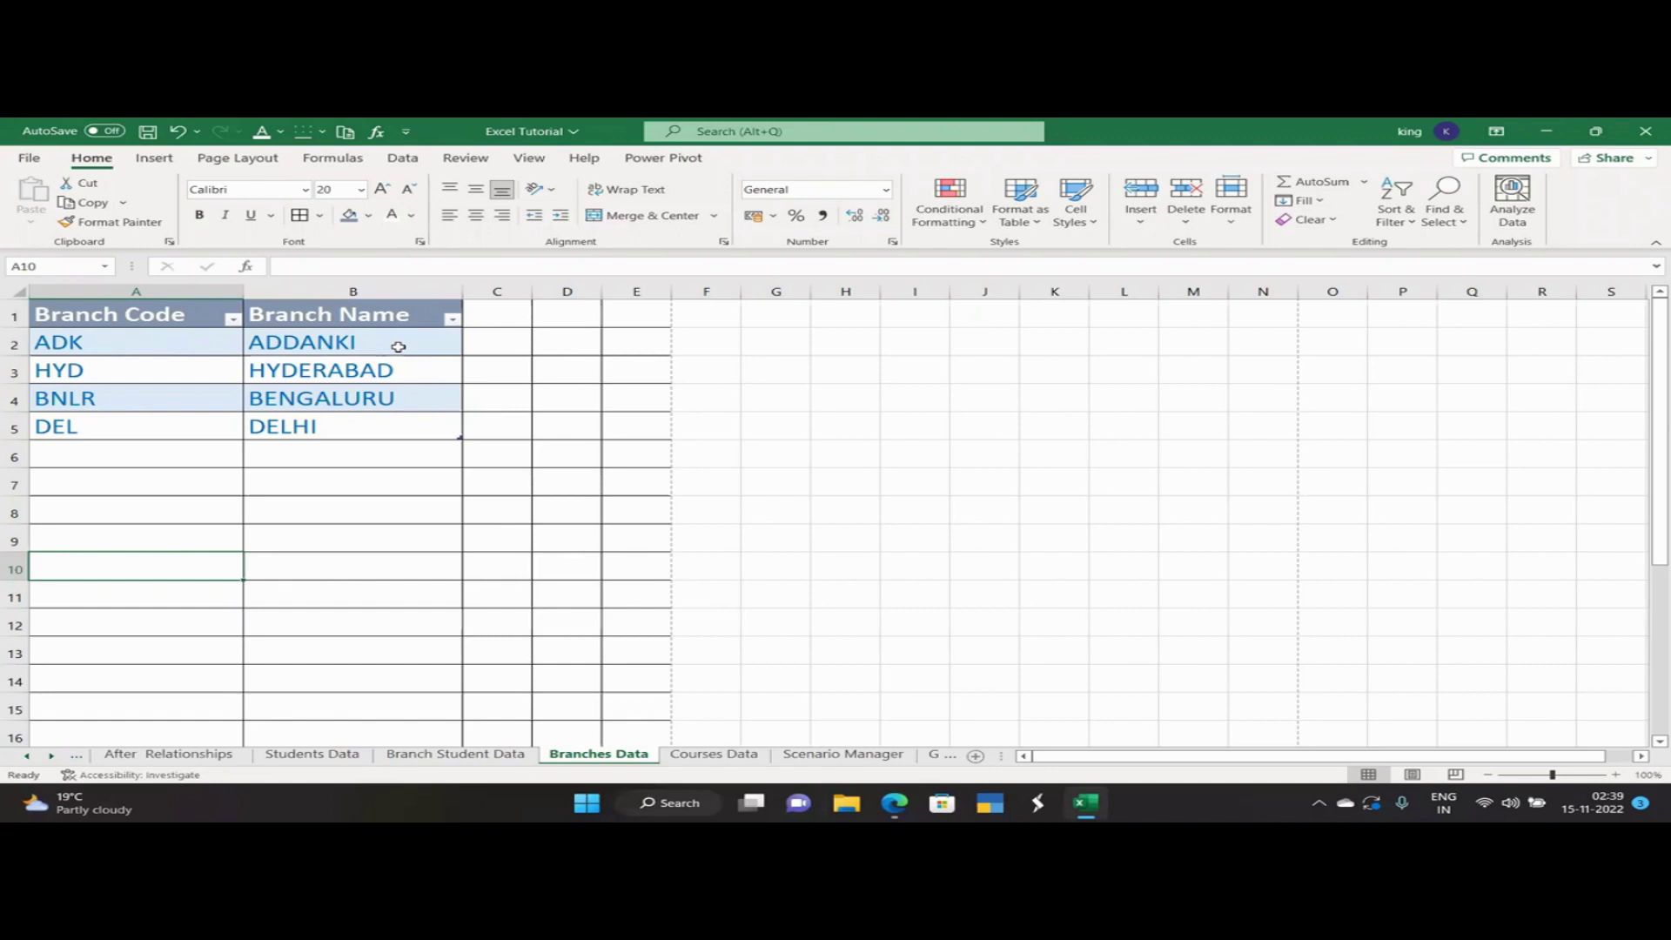
click(711, 756)
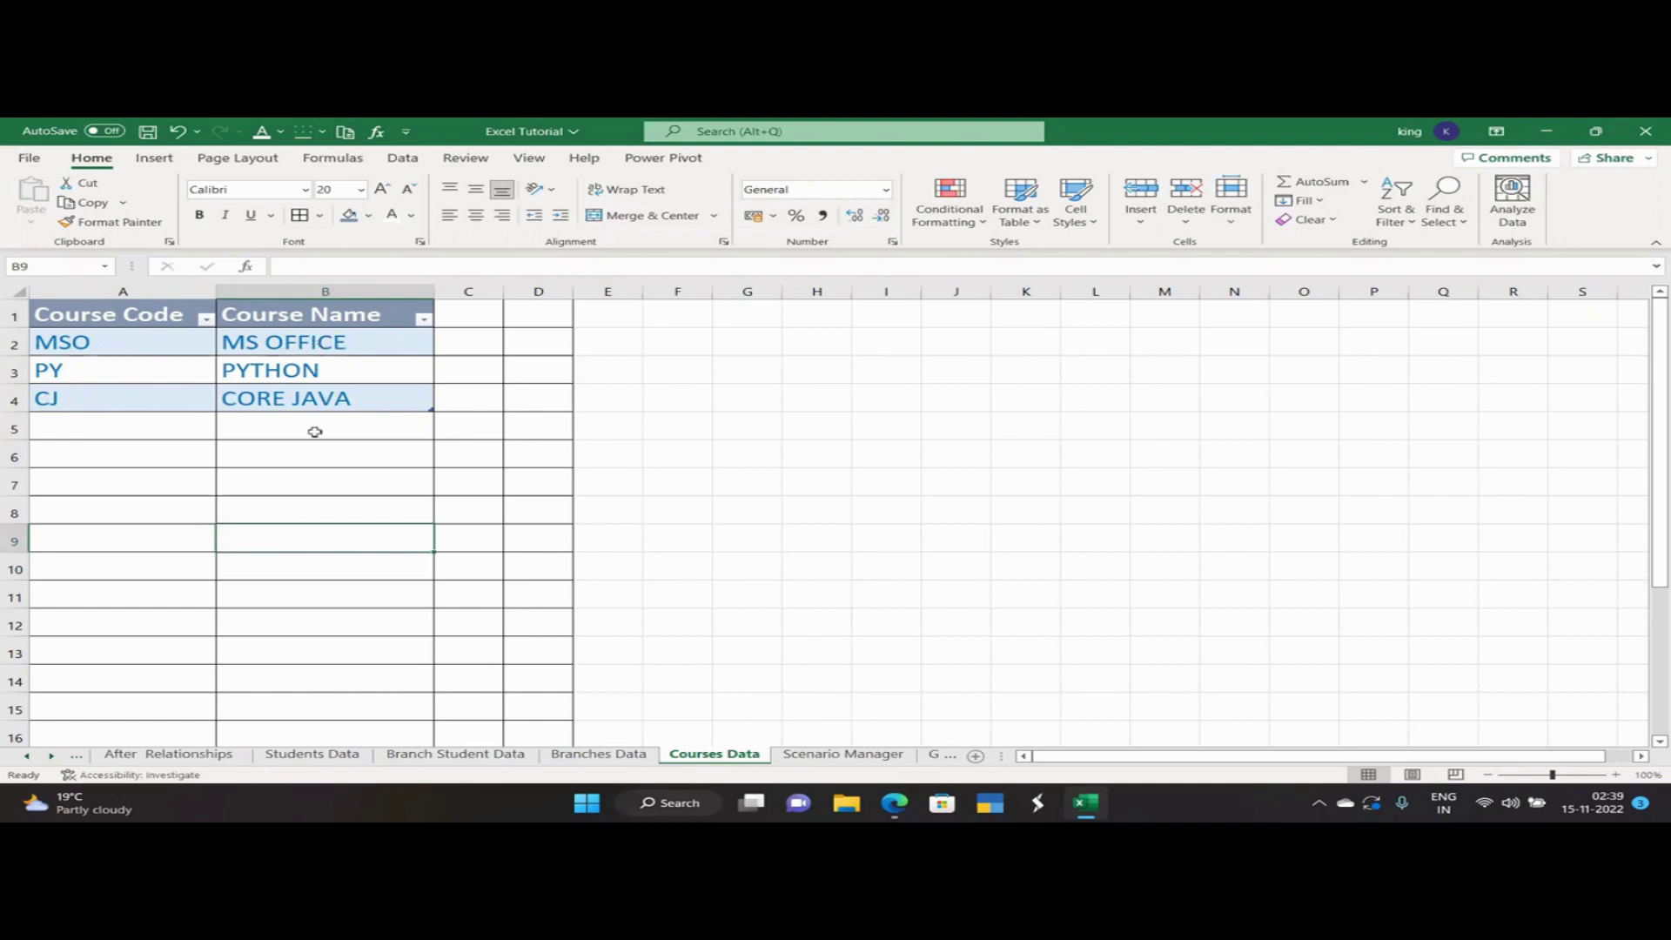
Go over the Branches, Branch Student, Students and Courses Data sheets once more.
click(605, 757)
click(481, 758)
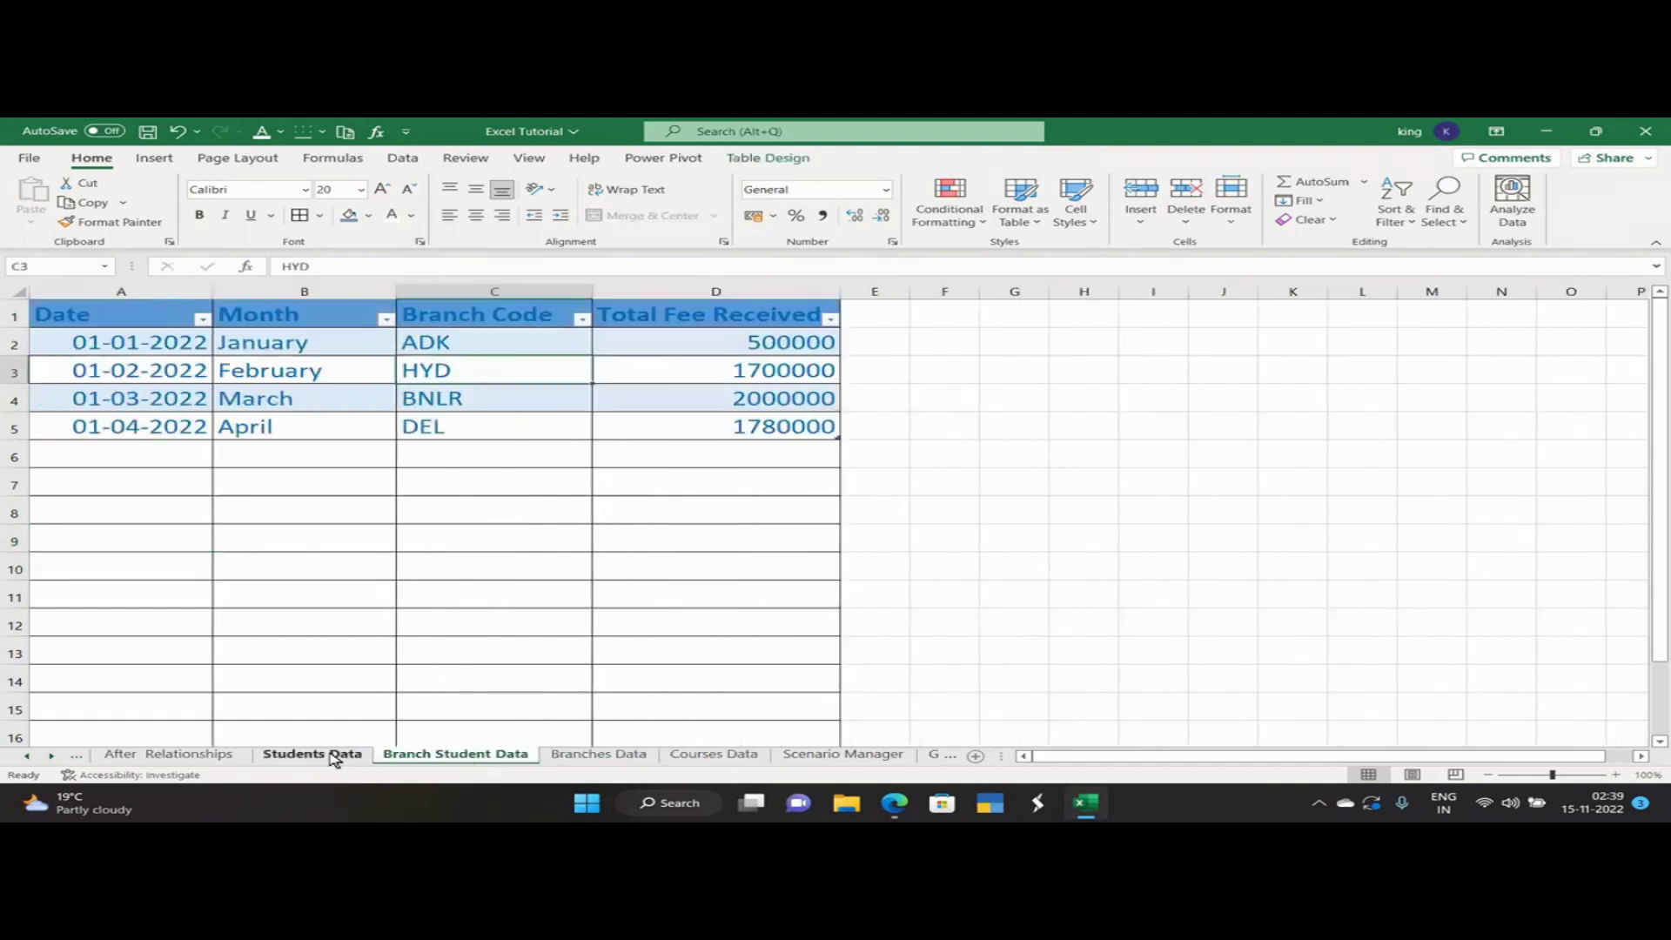
click(334, 757)
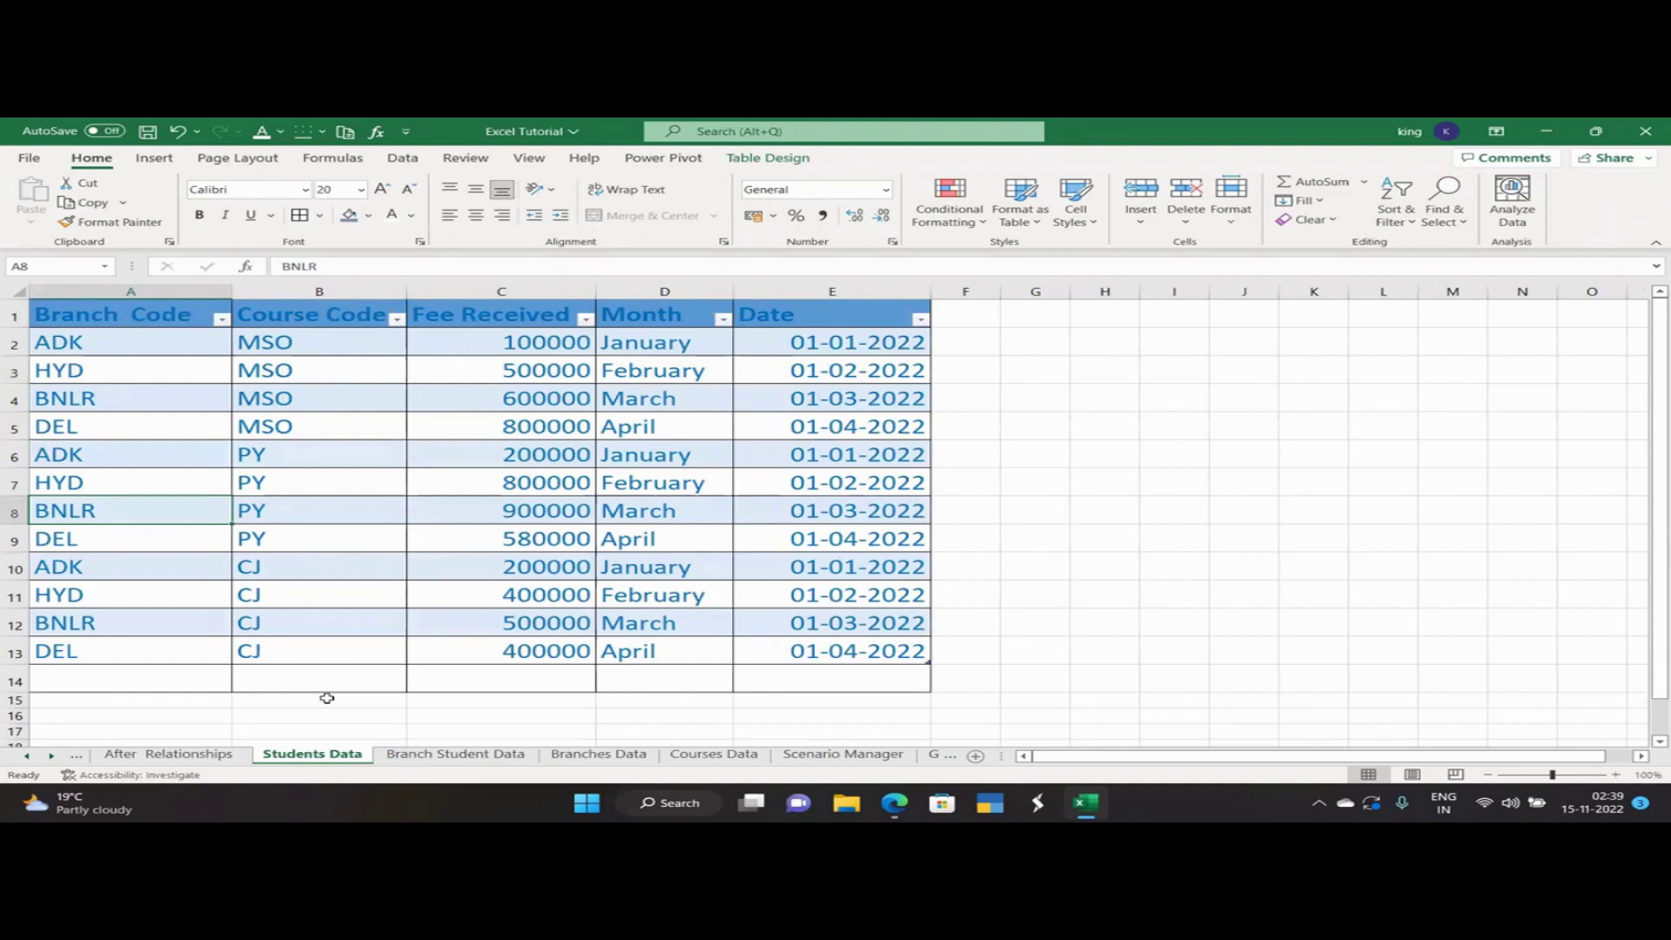
click(426, 755)
click(605, 757)
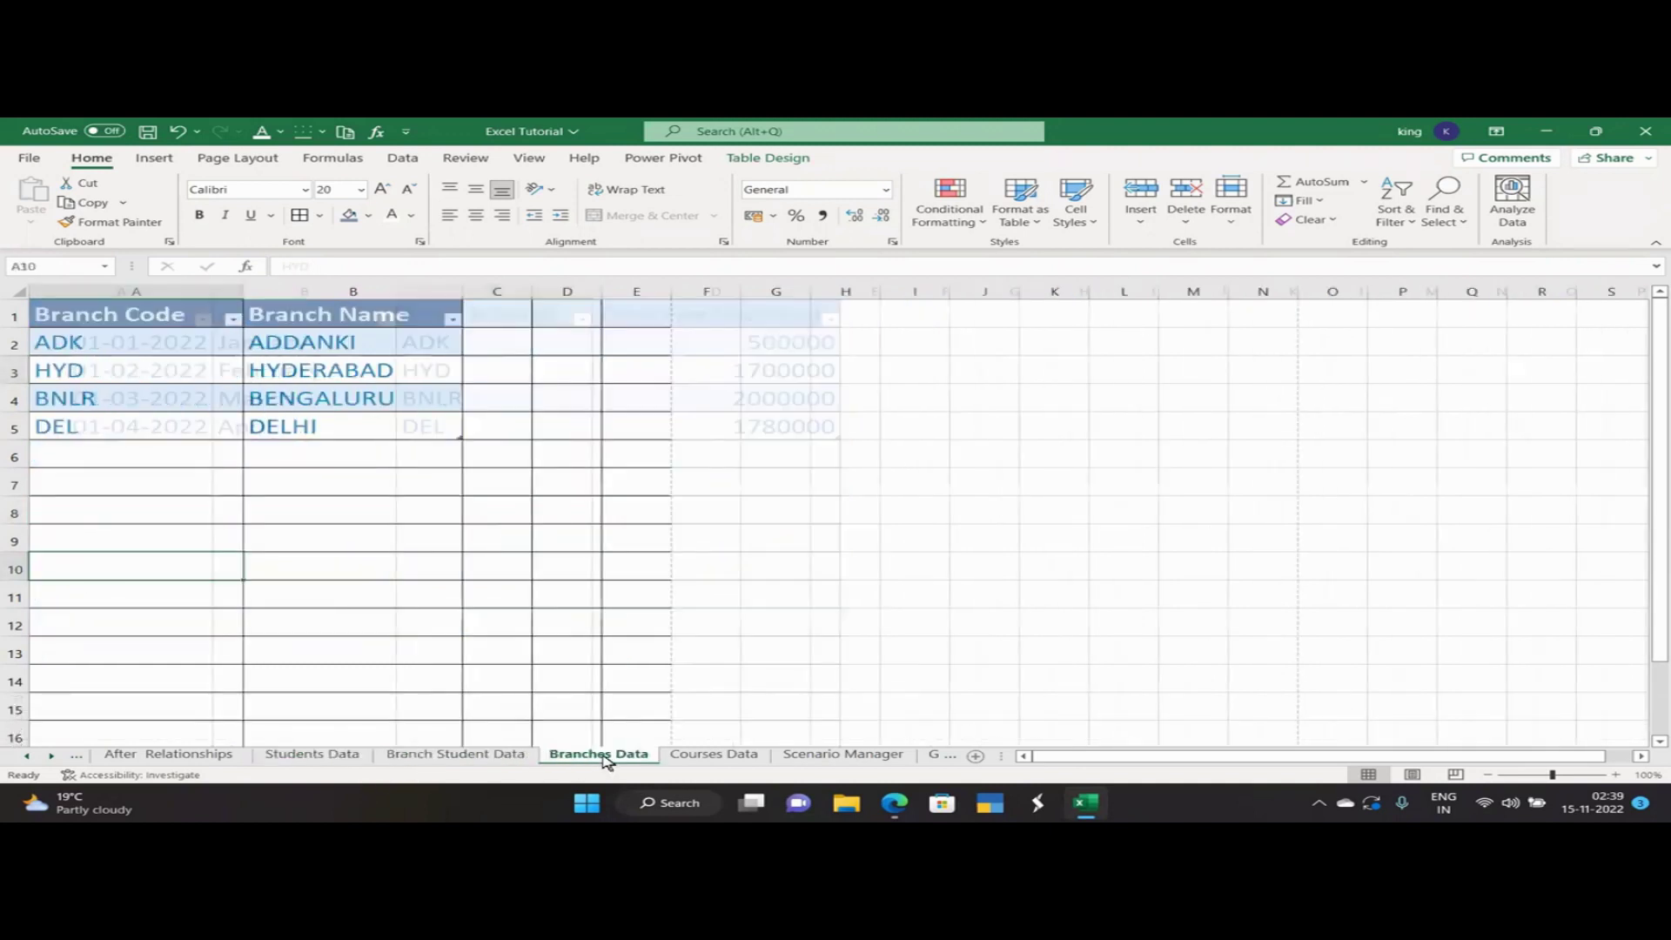
click(696, 756)
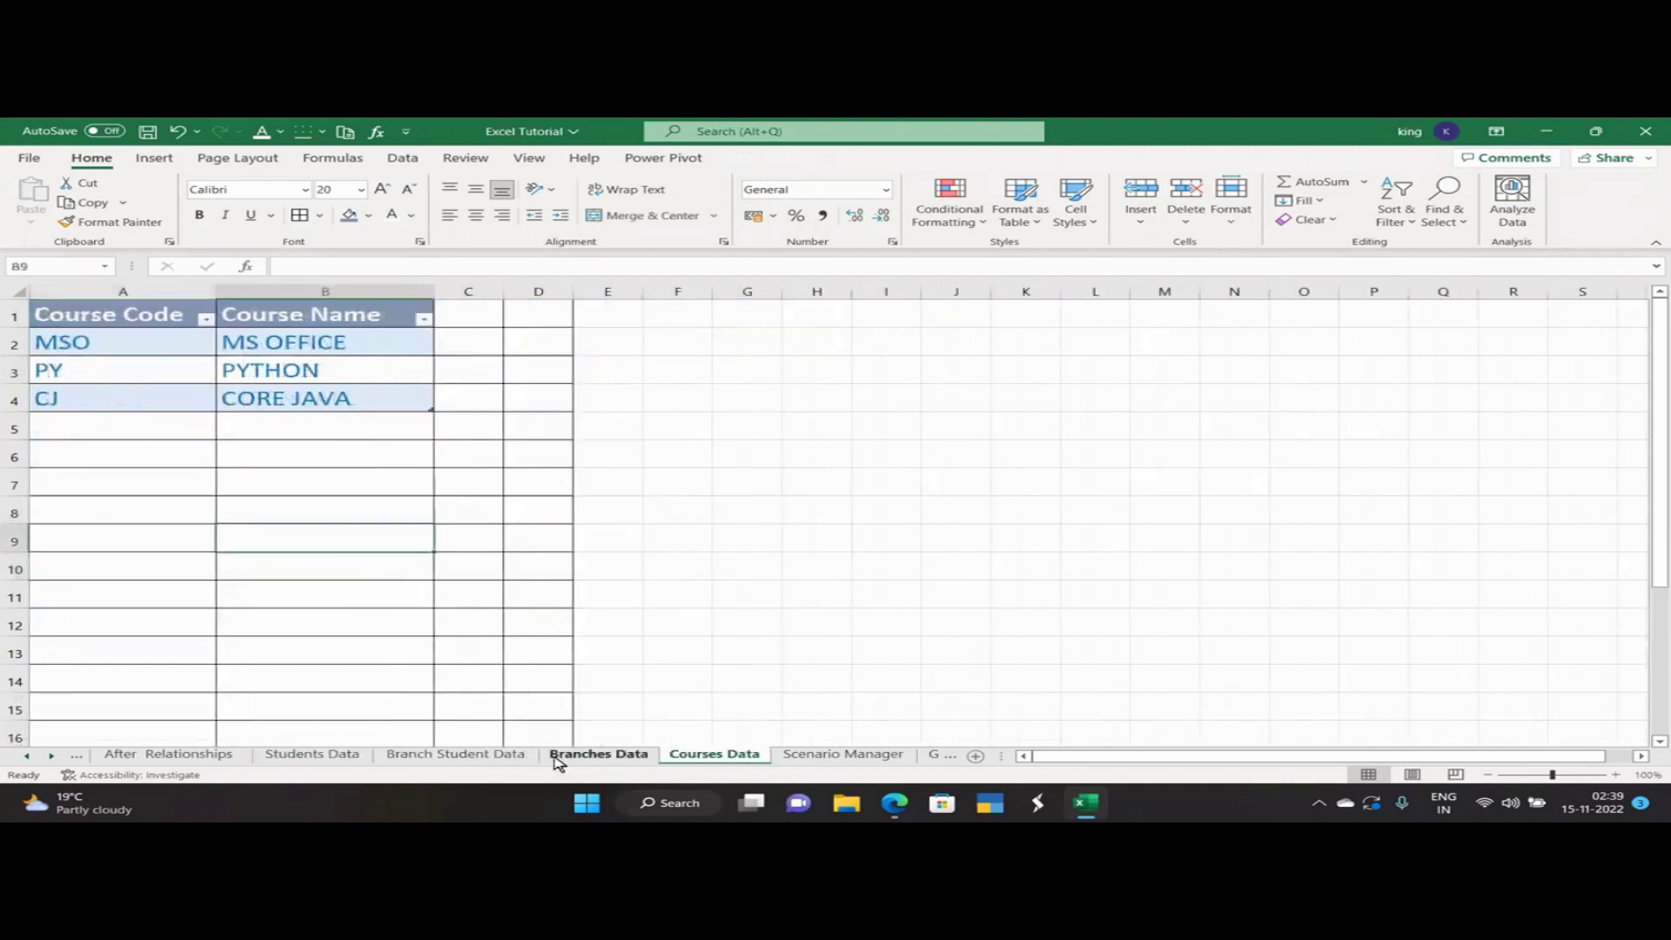
click(354, 756)
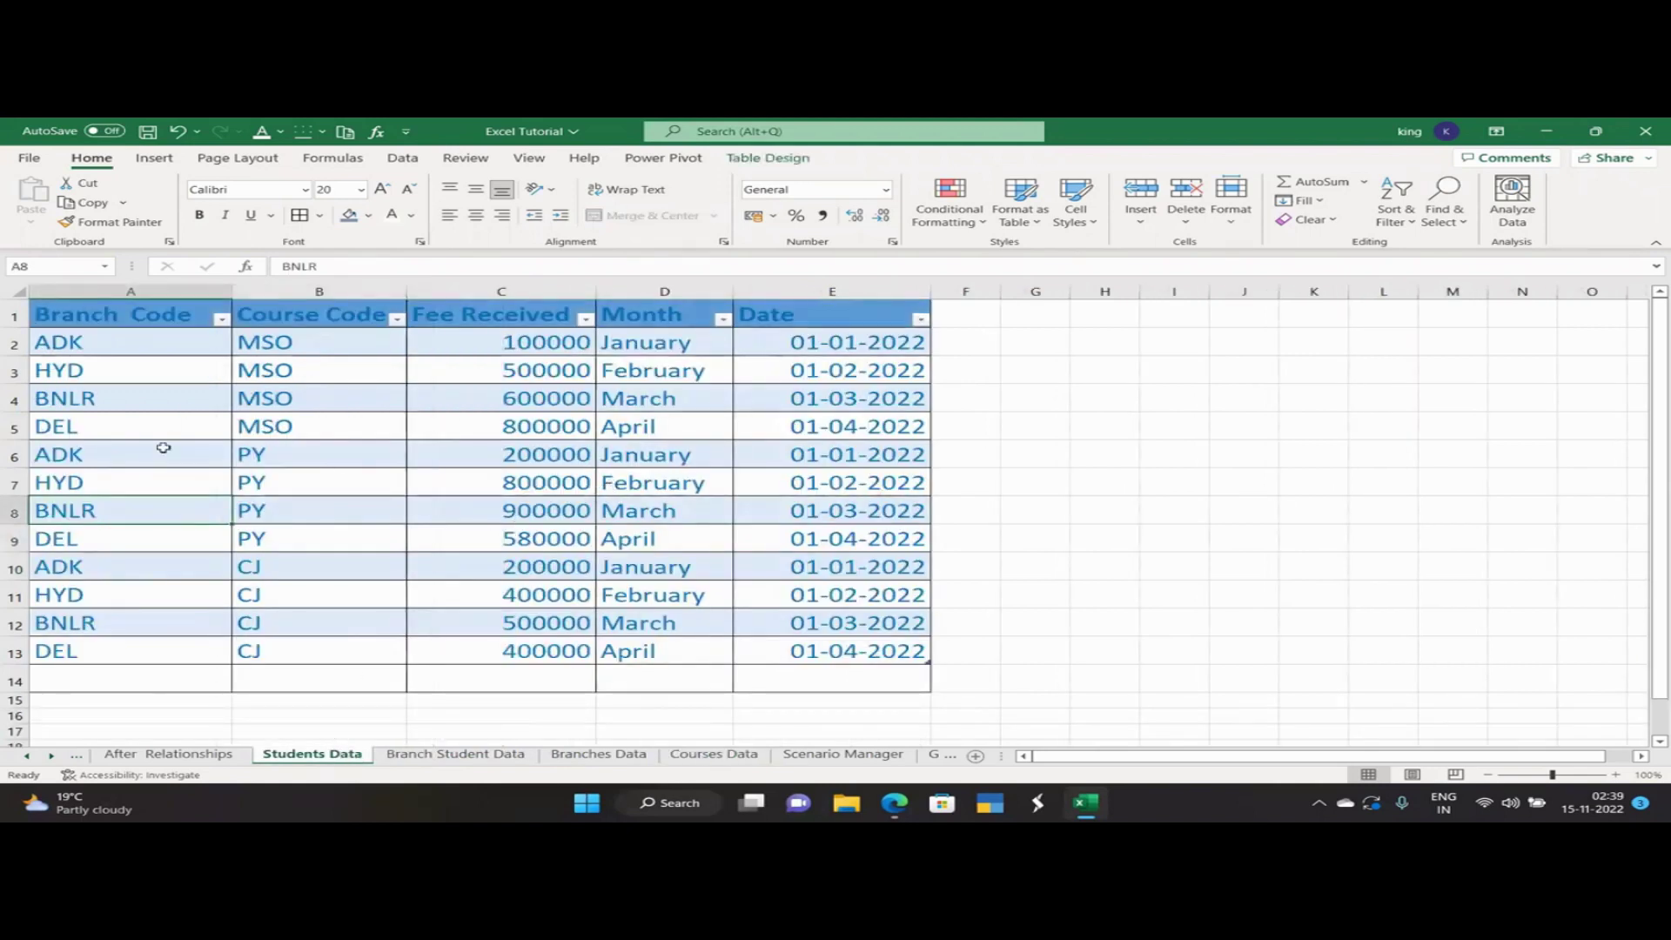
Compare the Branch Student Data sheet against the Students Data sheet.
click(433, 758)
click(336, 757)
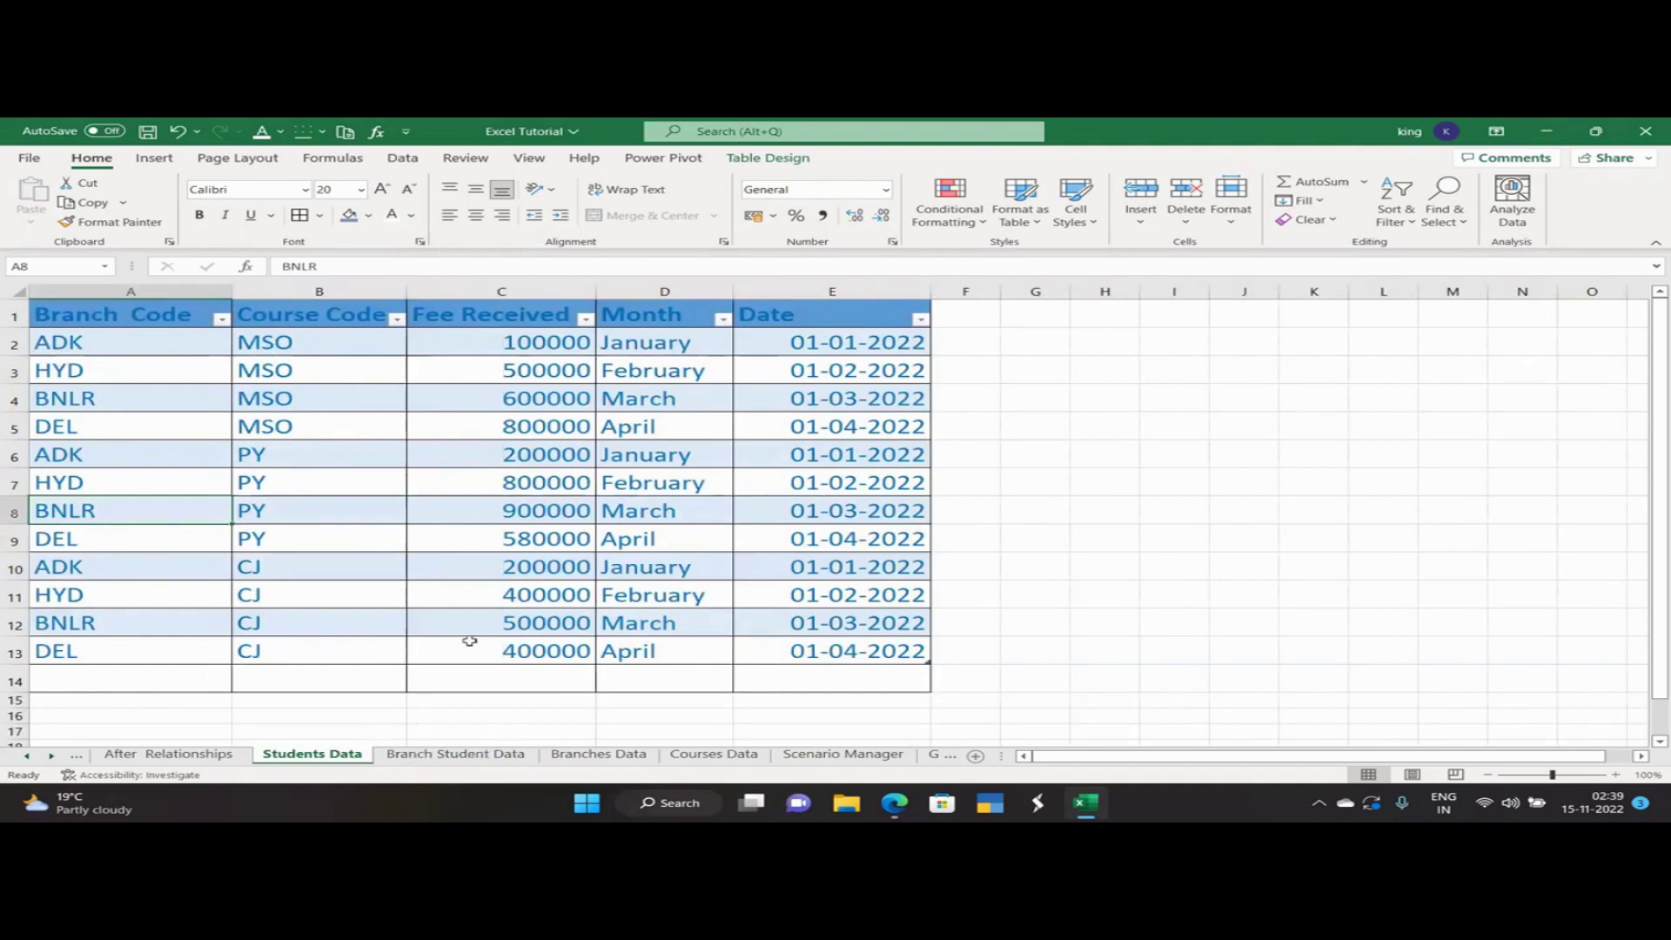
click(463, 756)
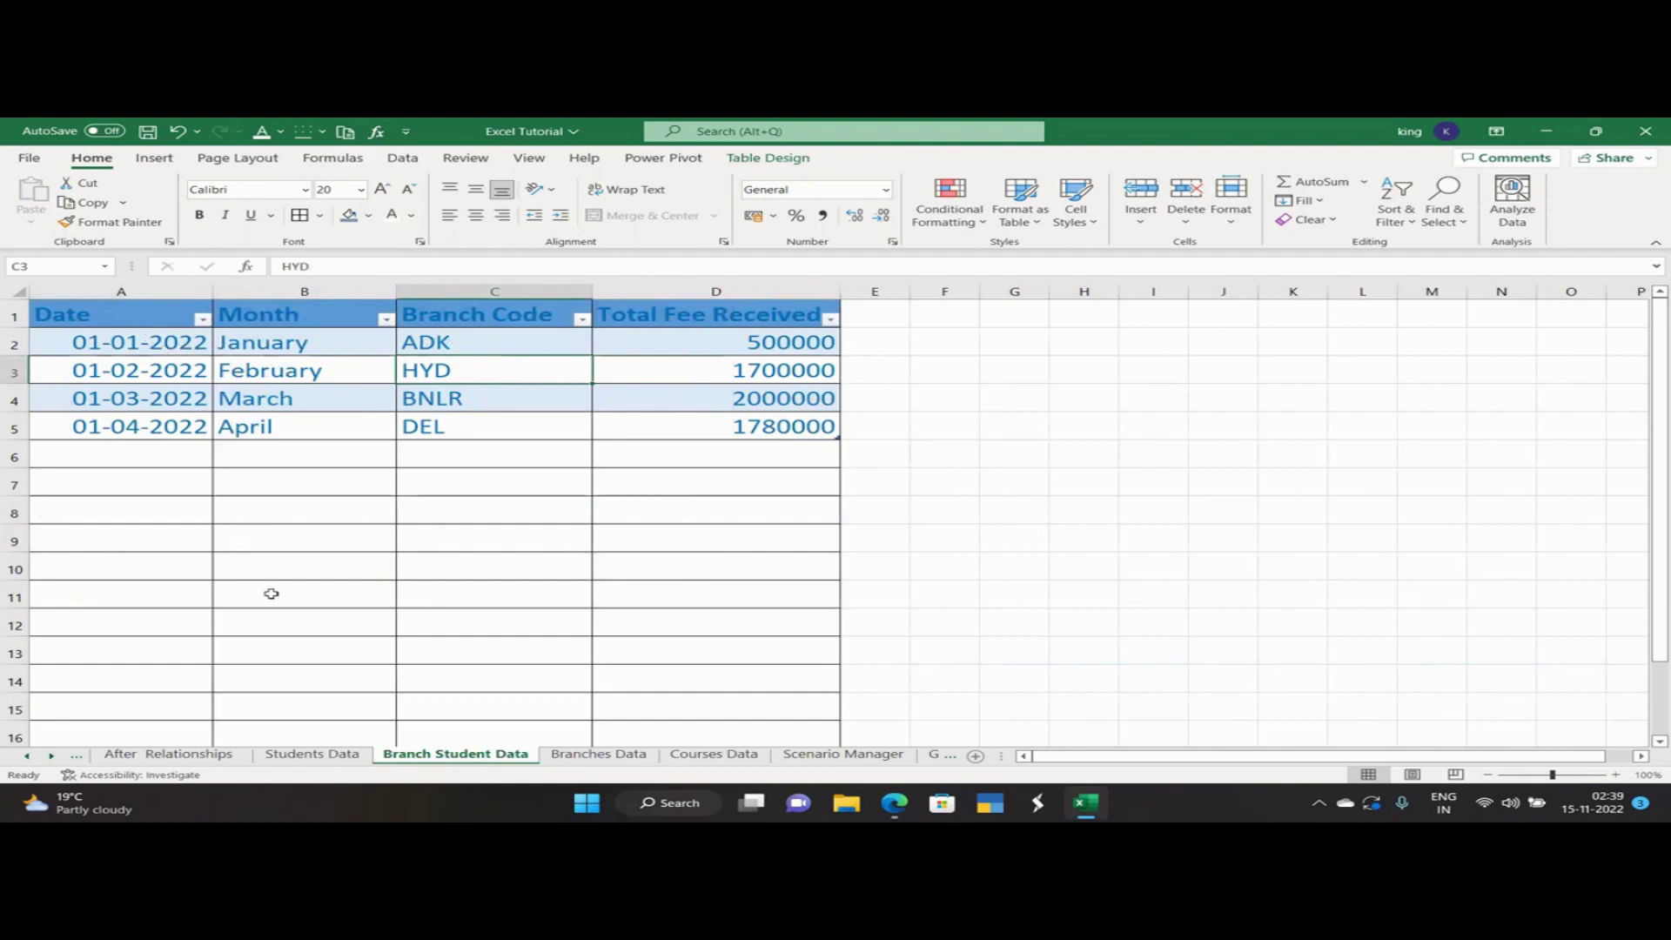
click(324, 756)
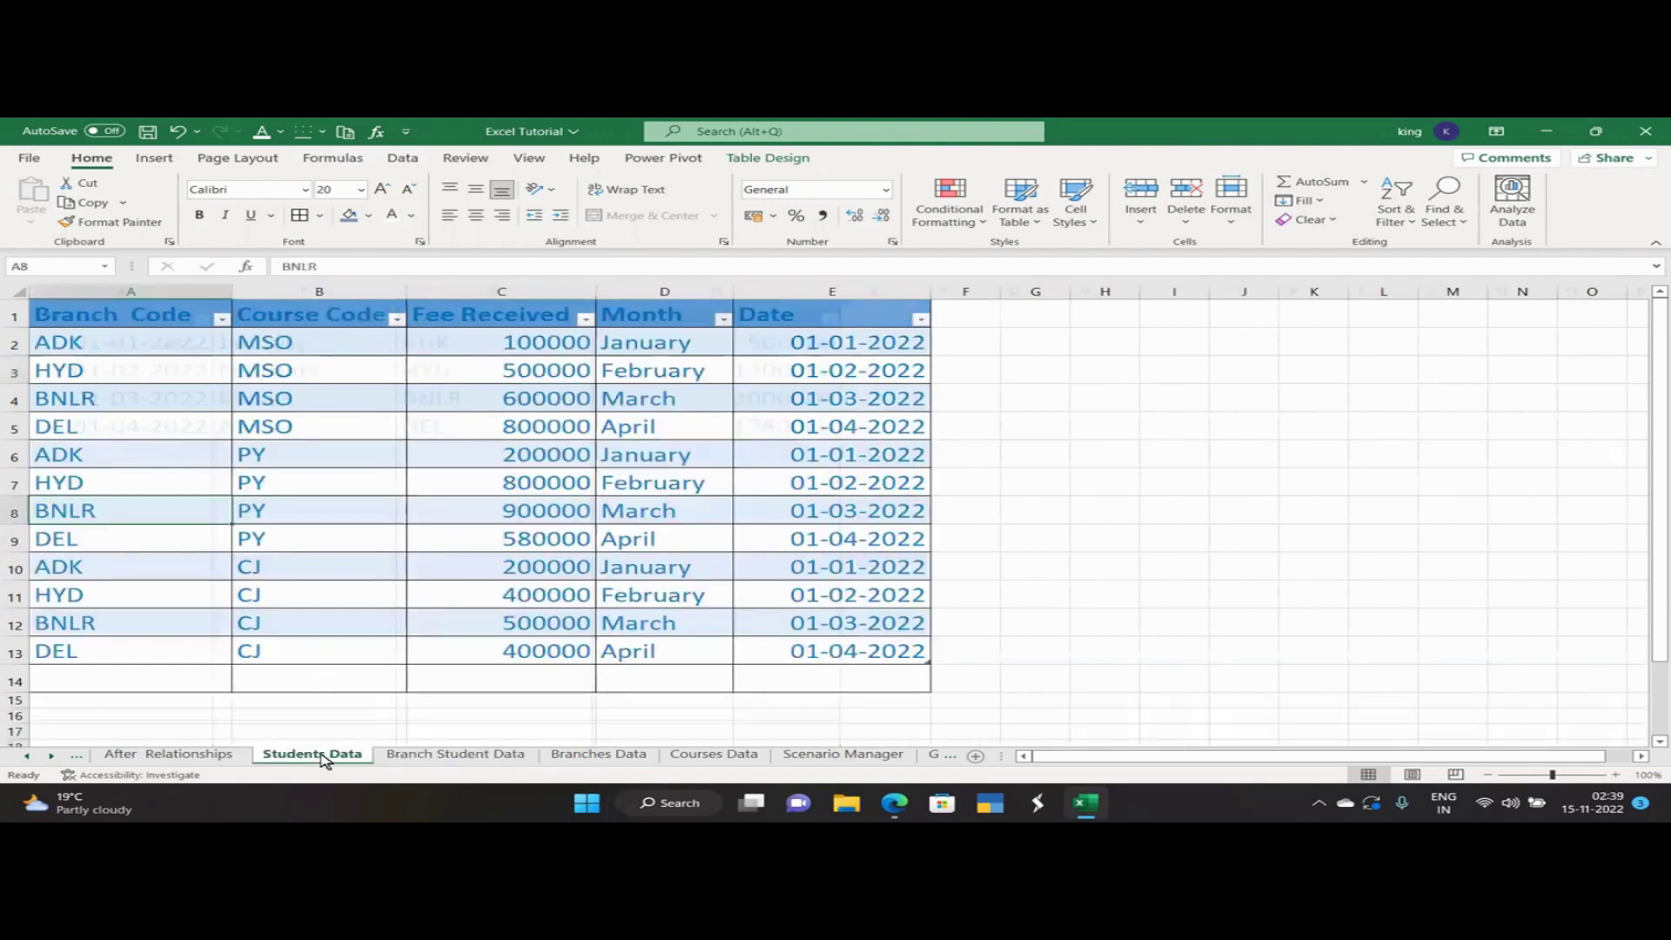
click(457, 756)
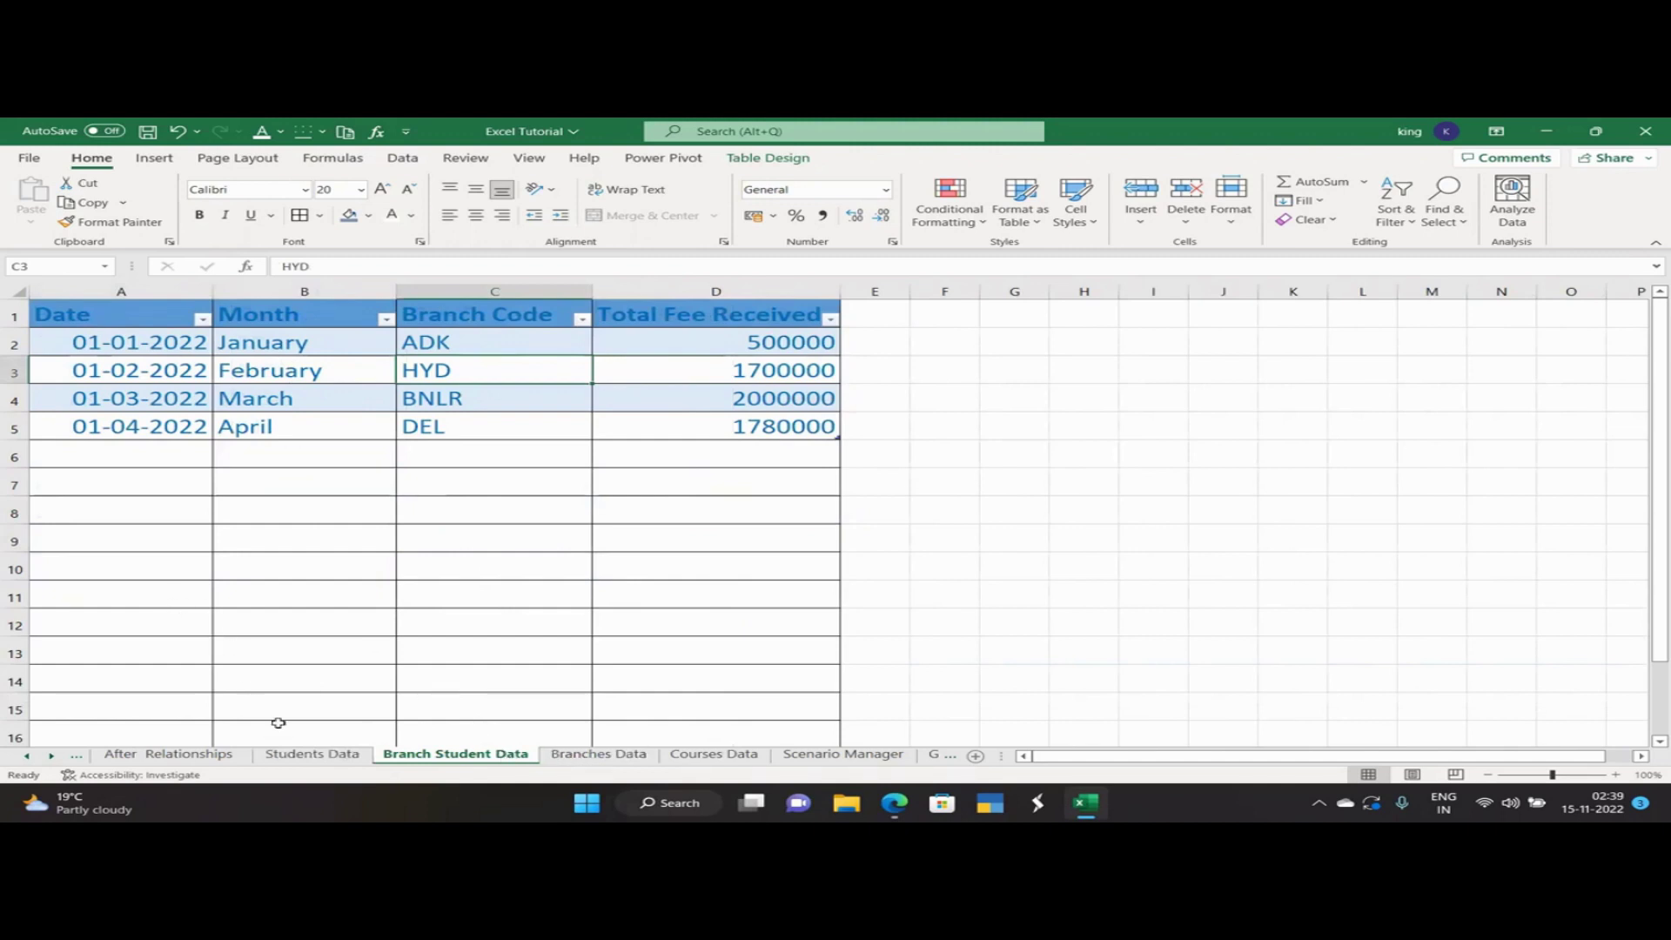
click(328, 757)
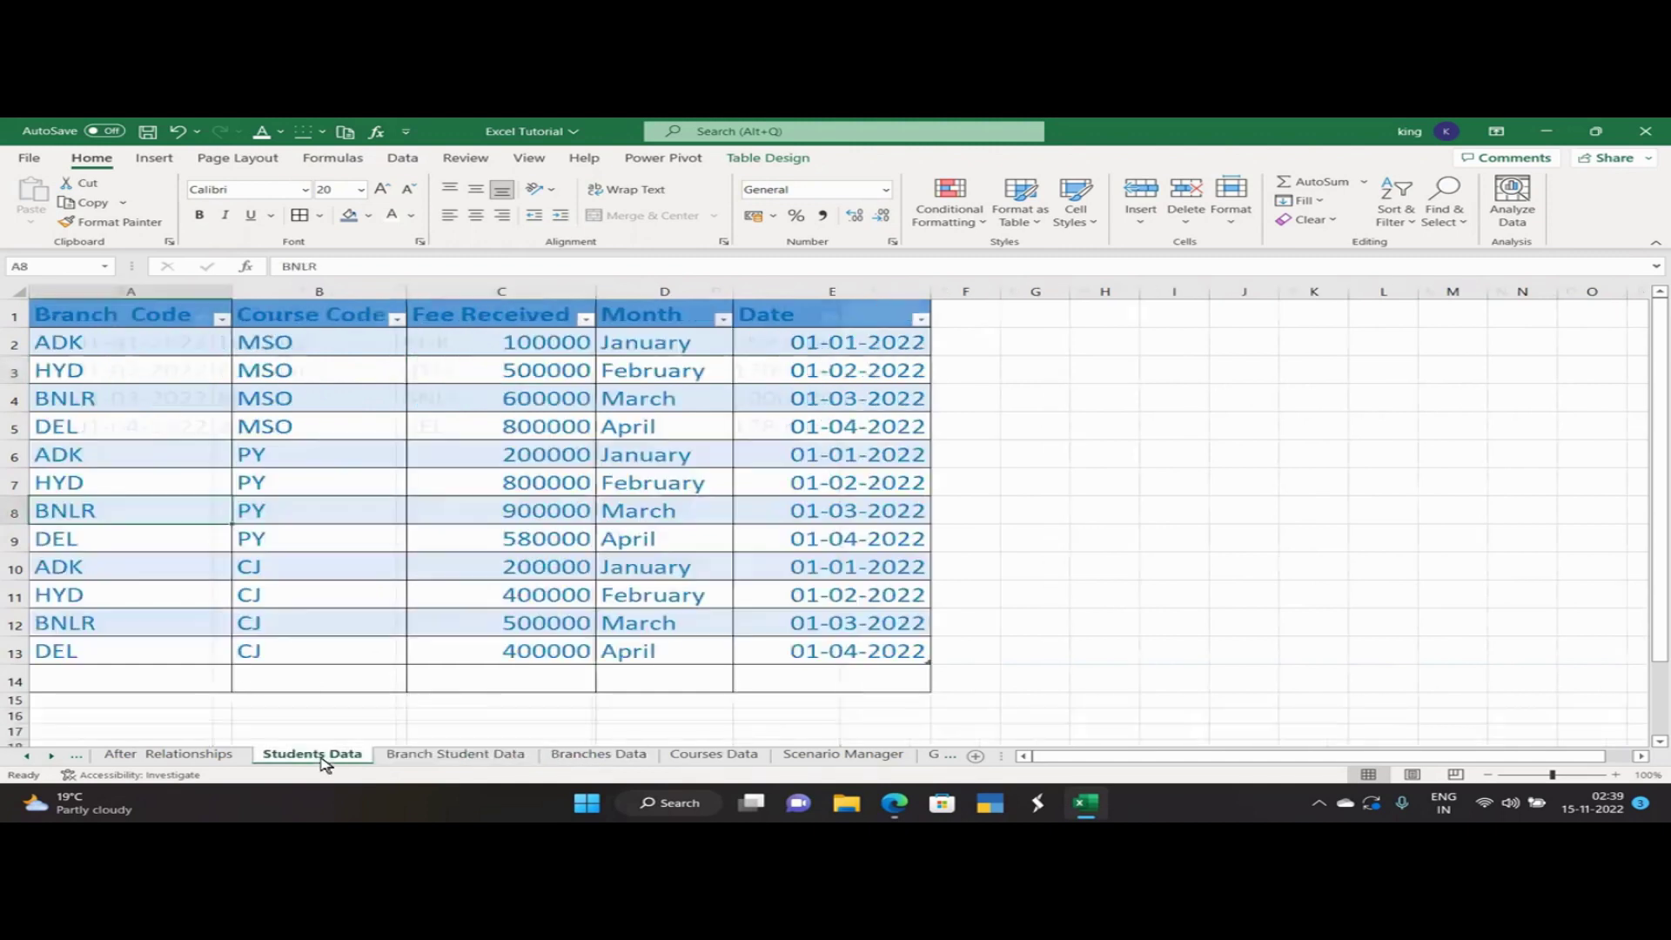
click(441, 757)
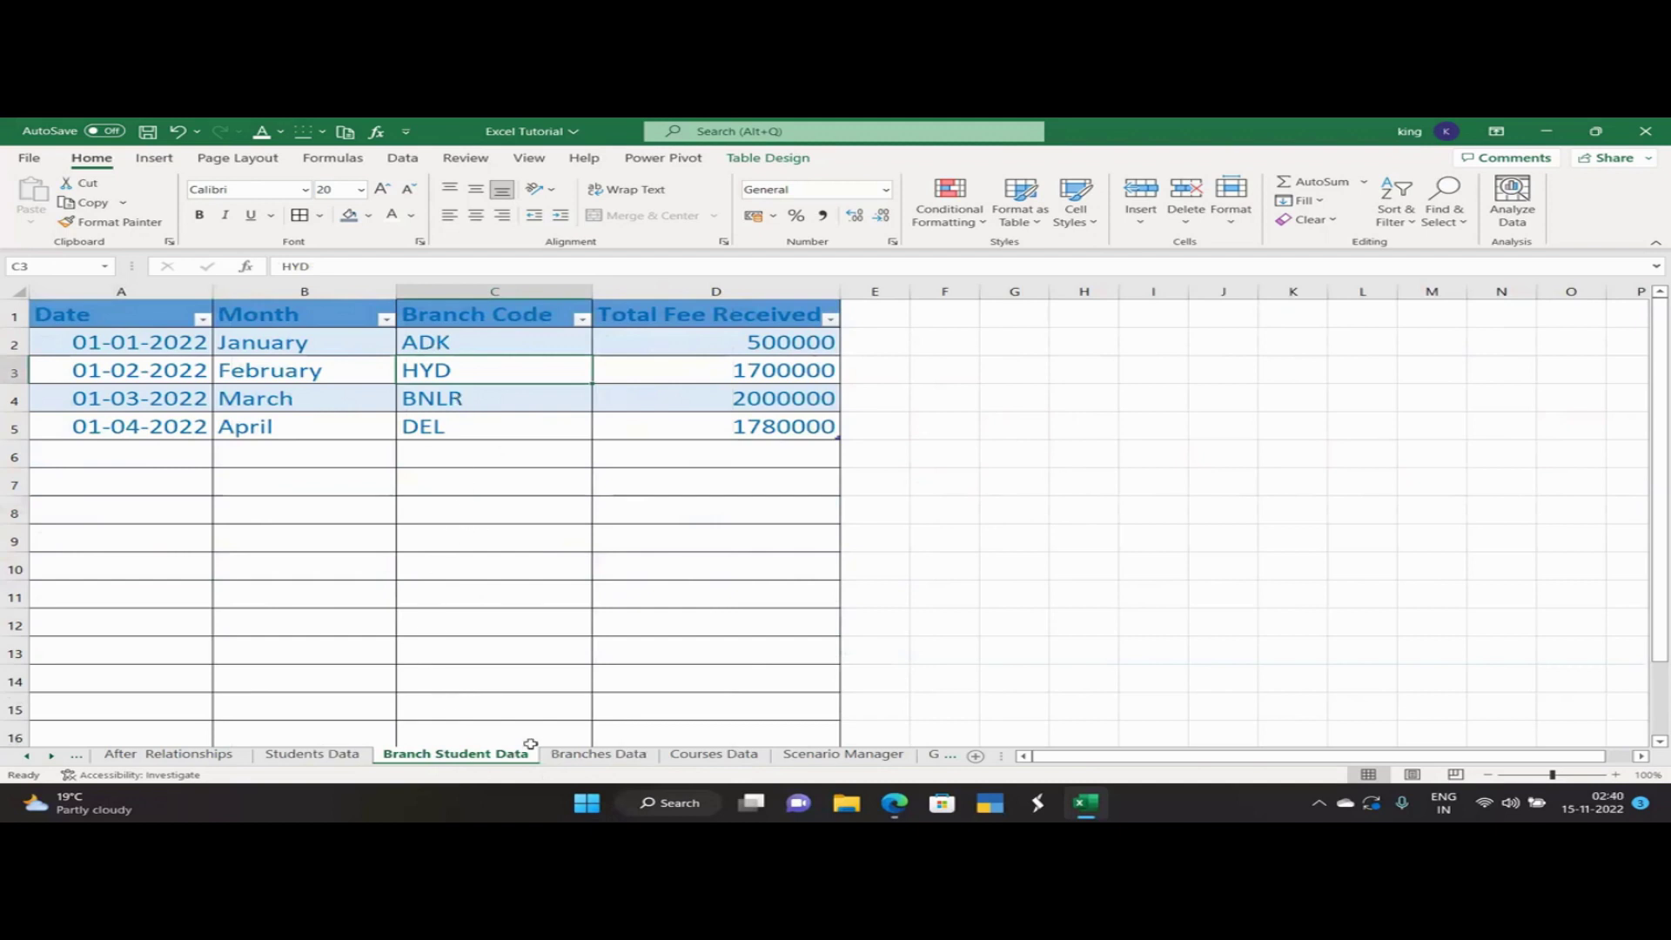
Note the ADK branch code in Branches Data, then return to the Before Relationships sheet.
click(581, 754)
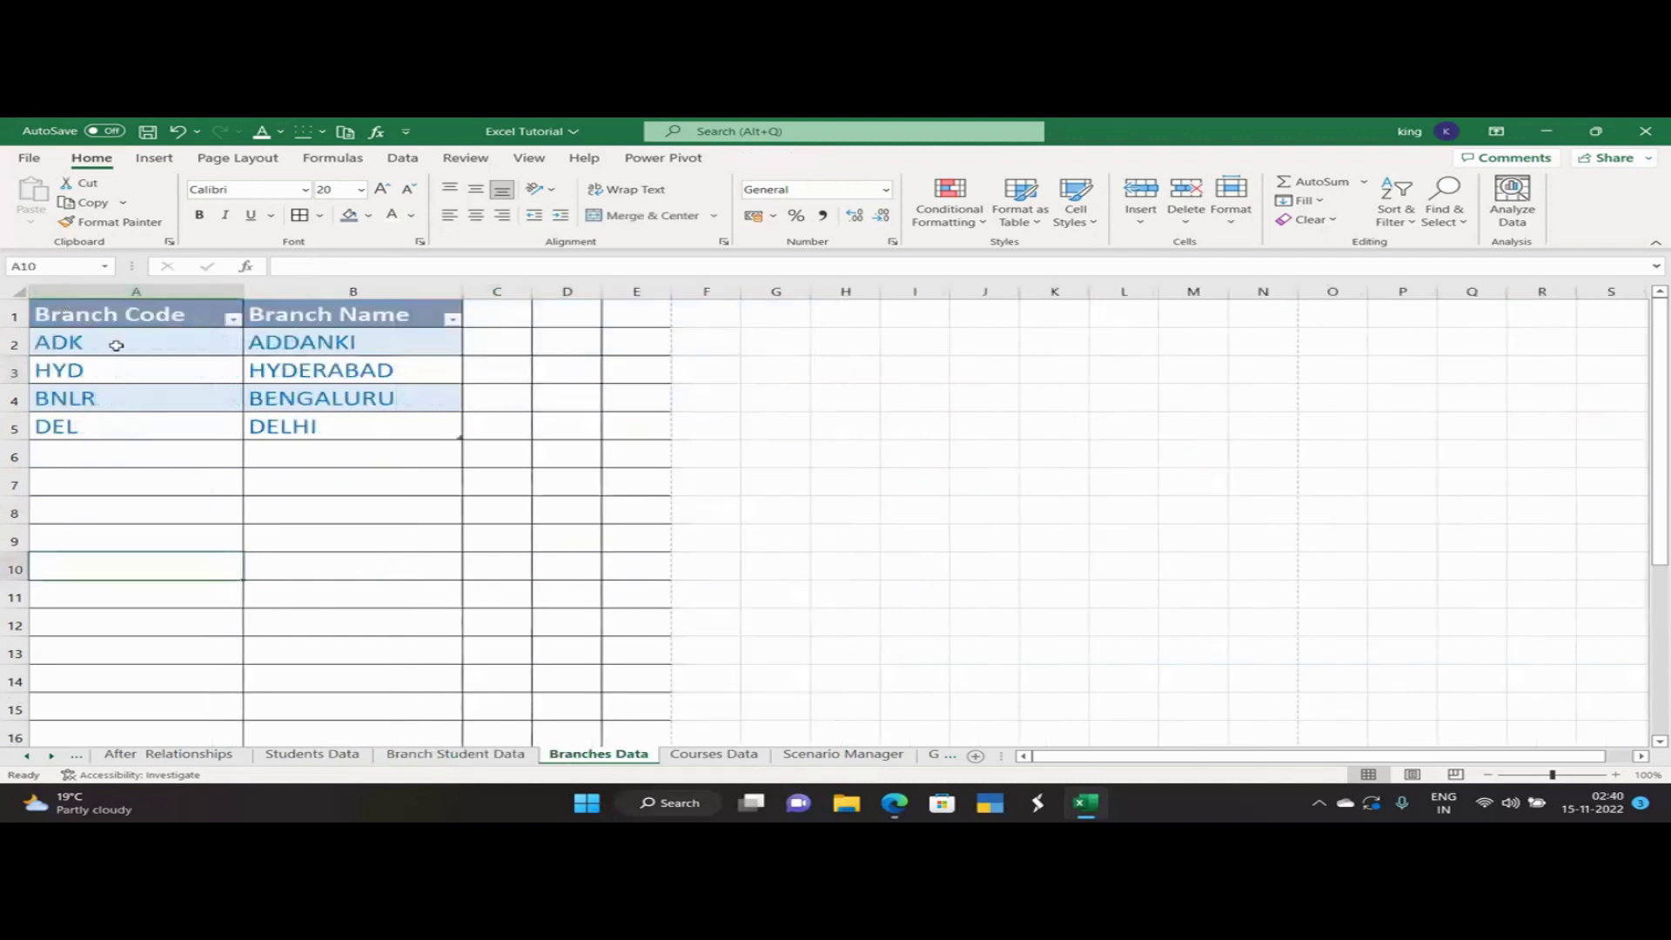
click(193, 348)
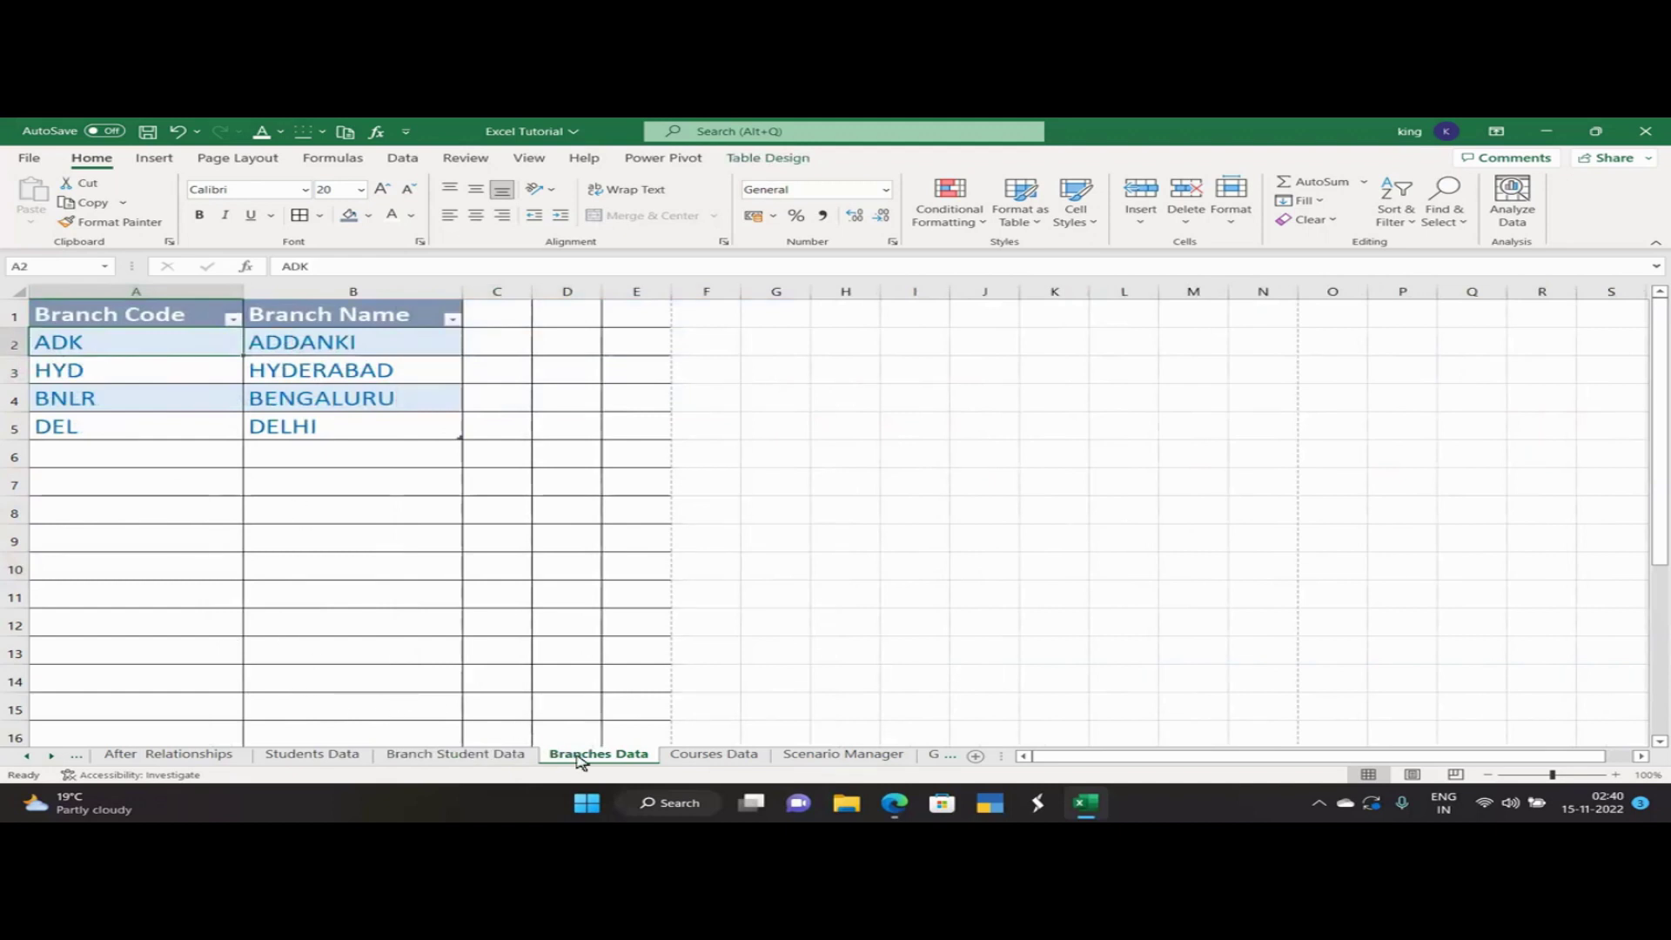
click(391, 754)
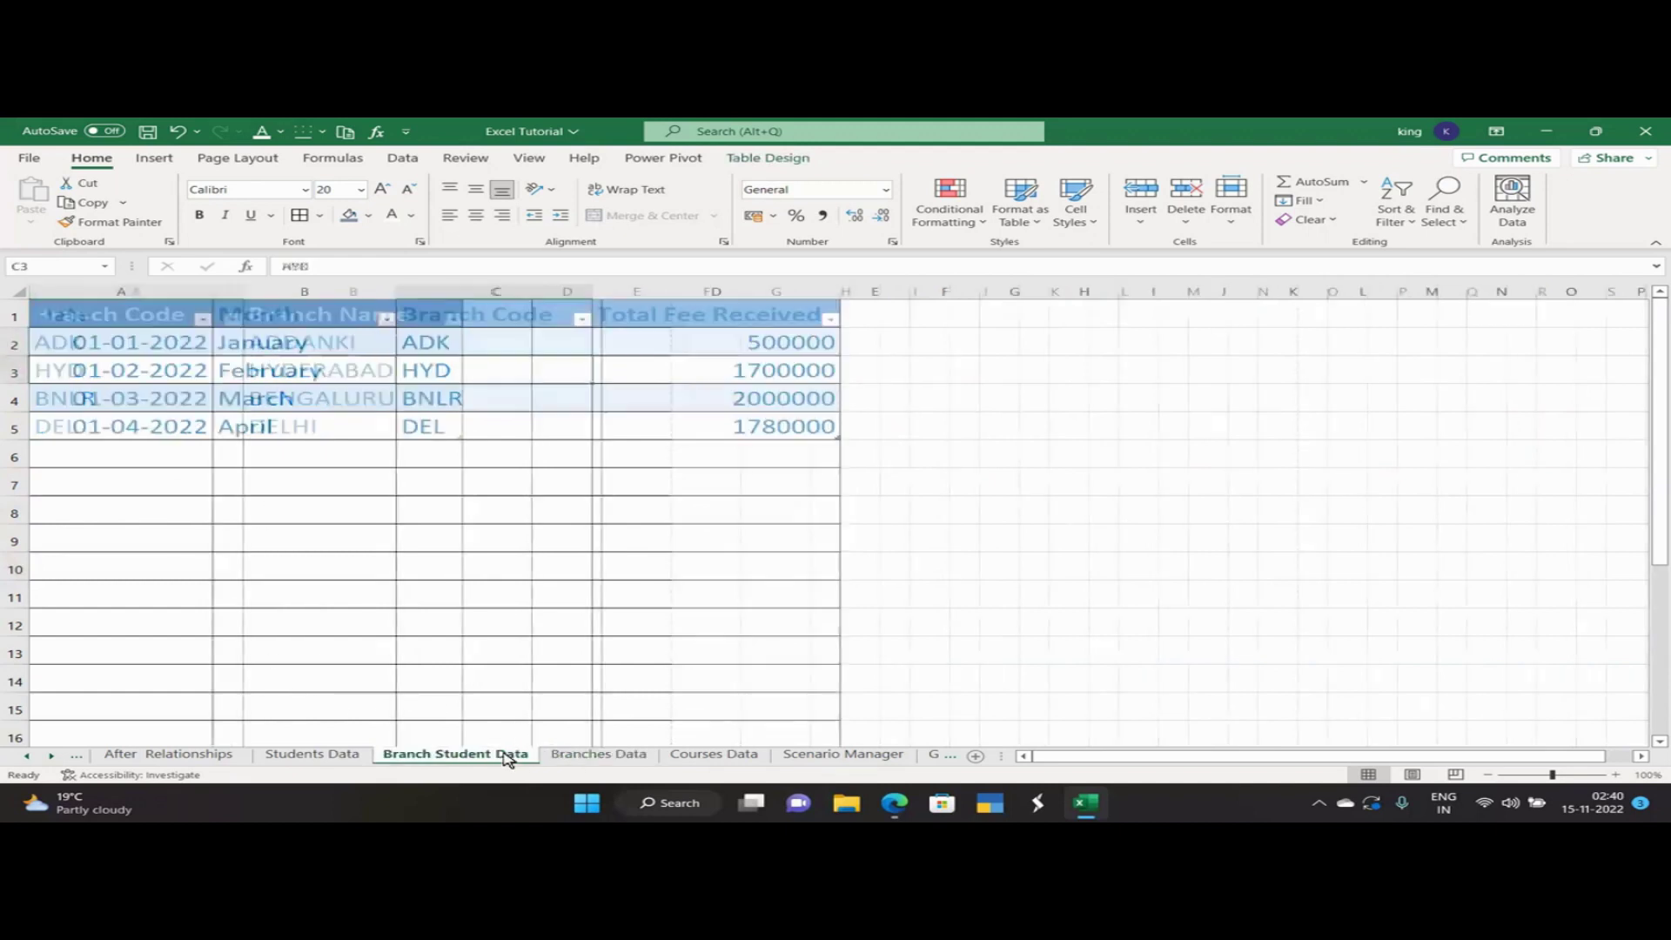
click(322, 756)
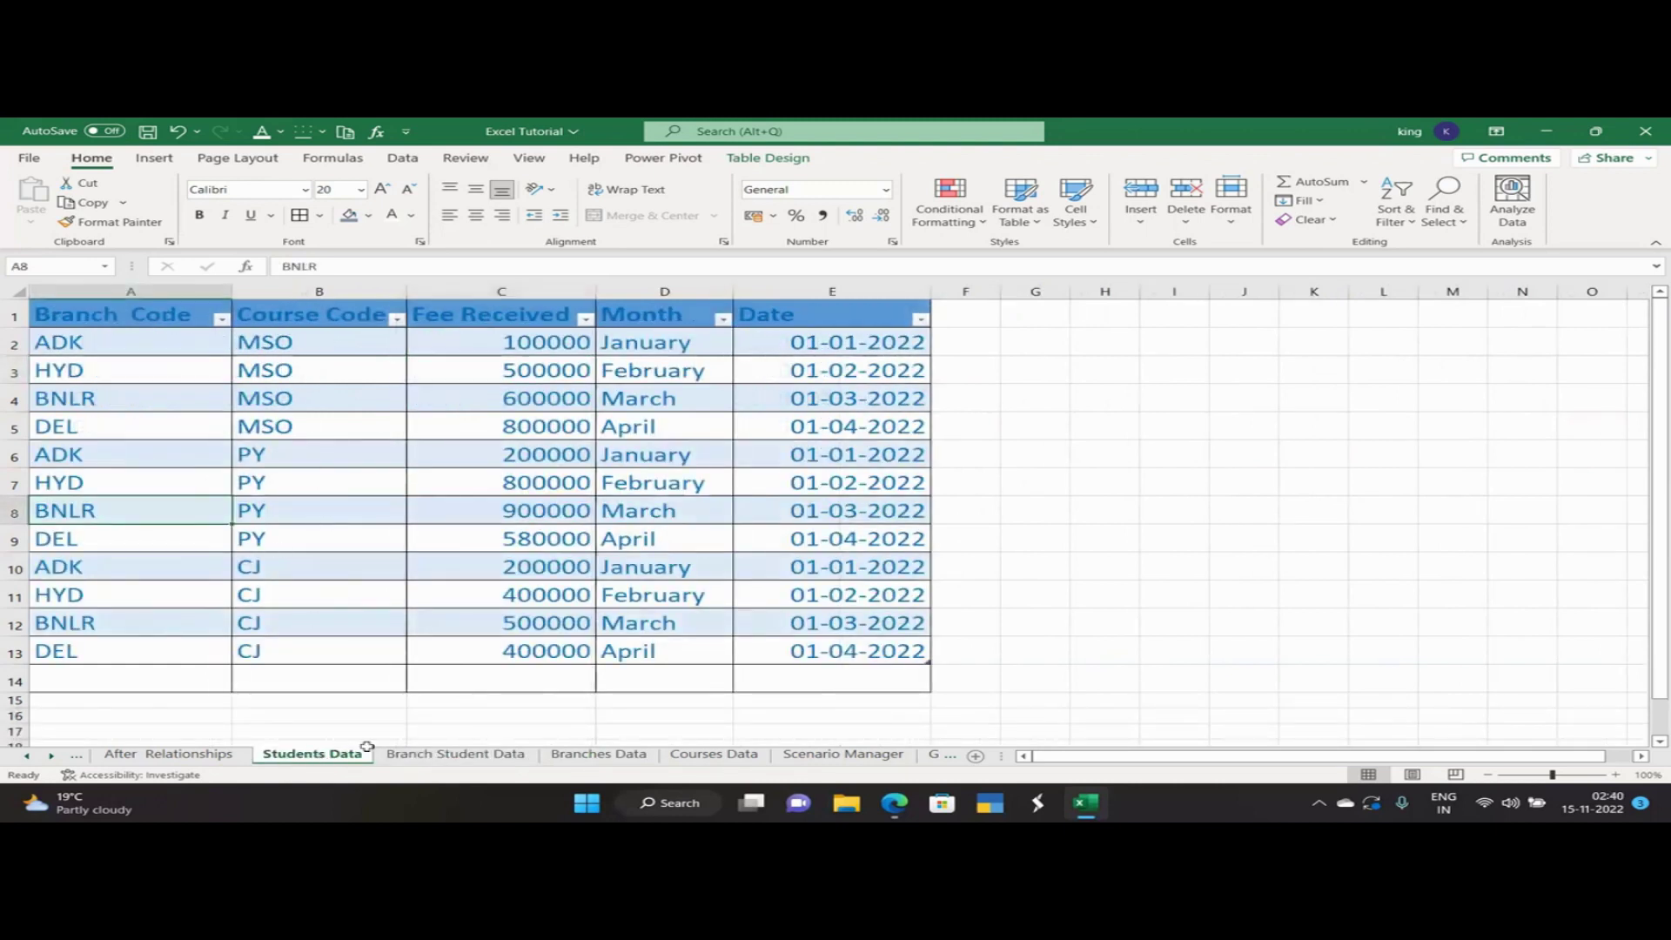
click(675, 764)
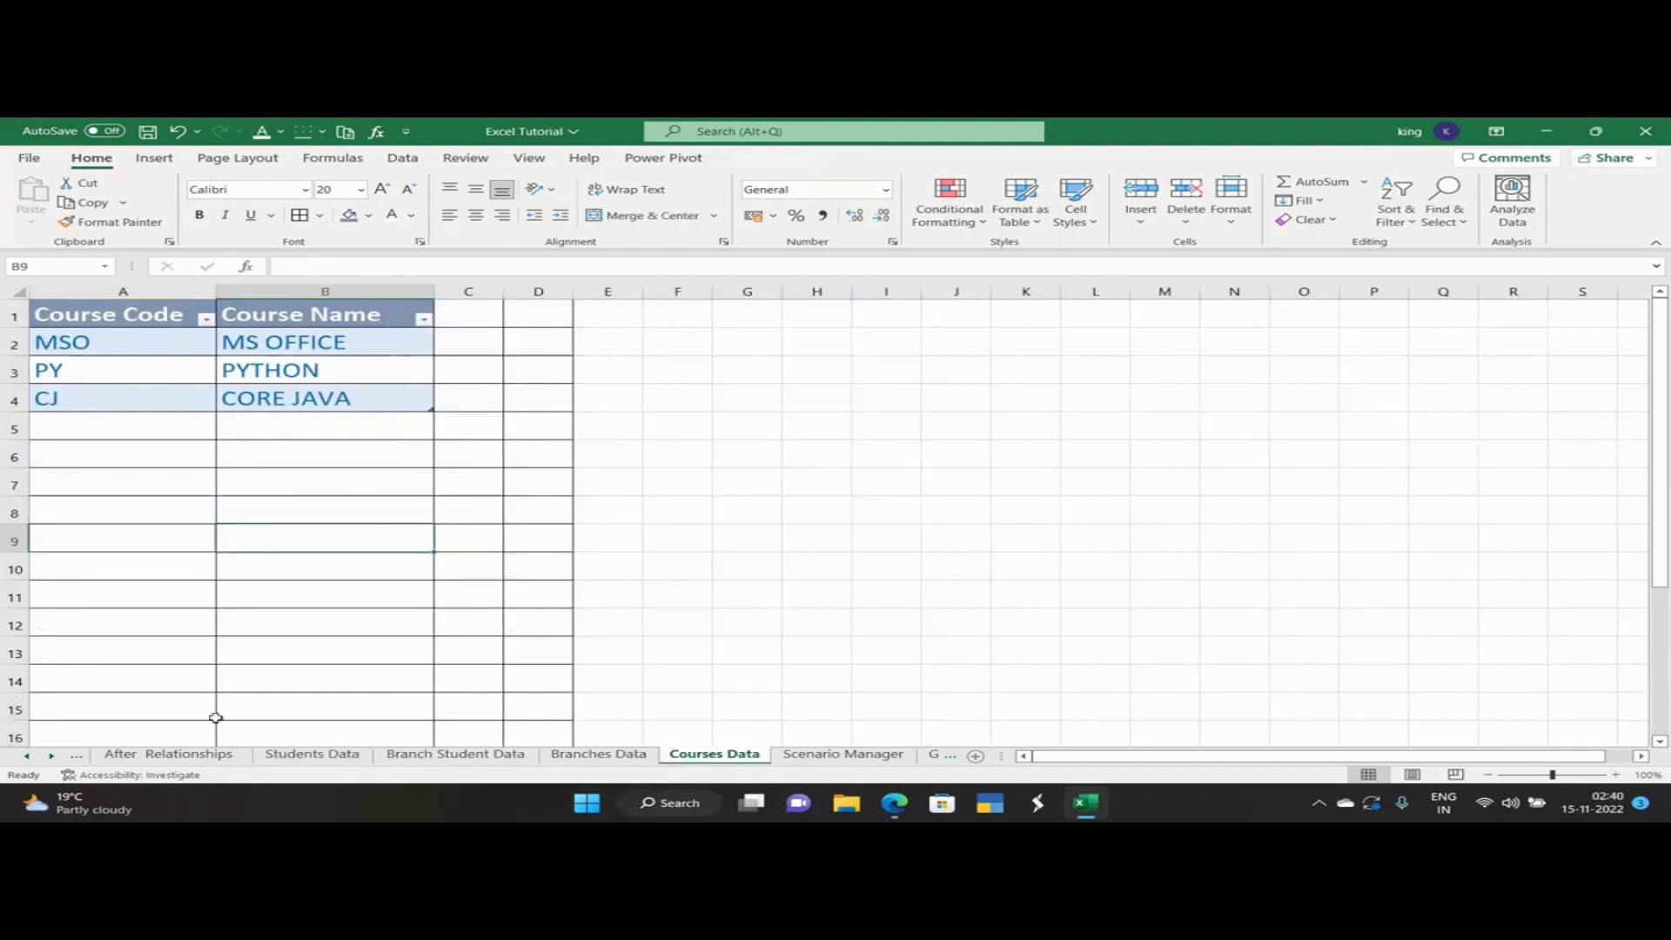
click(27, 755)
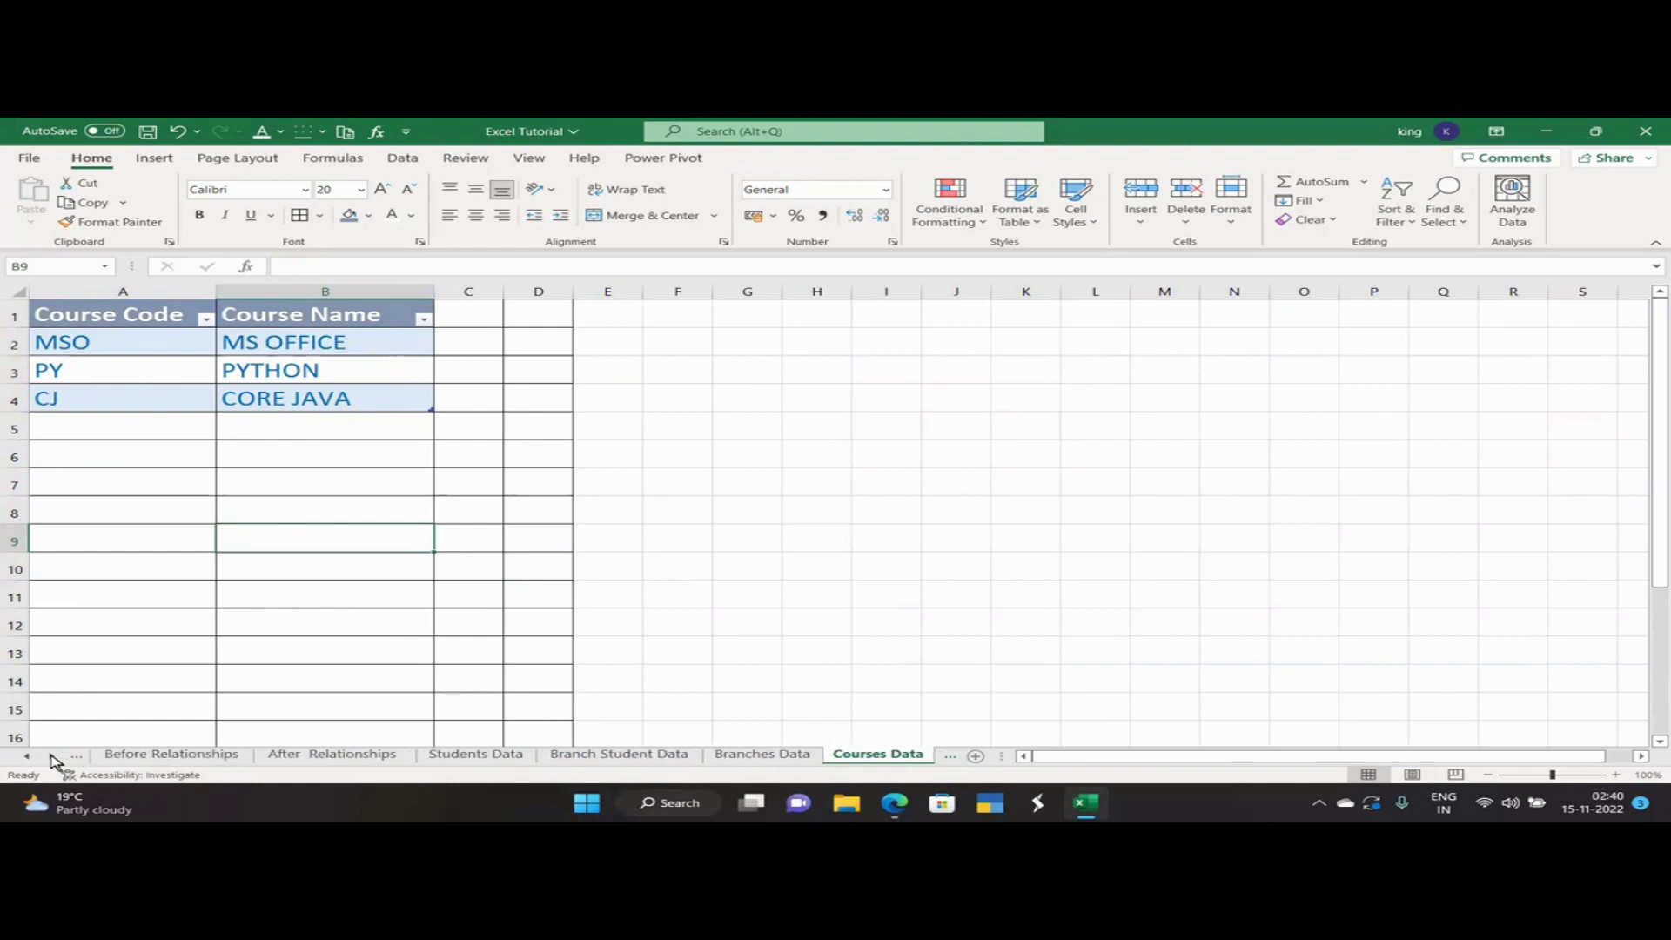
click(163, 755)
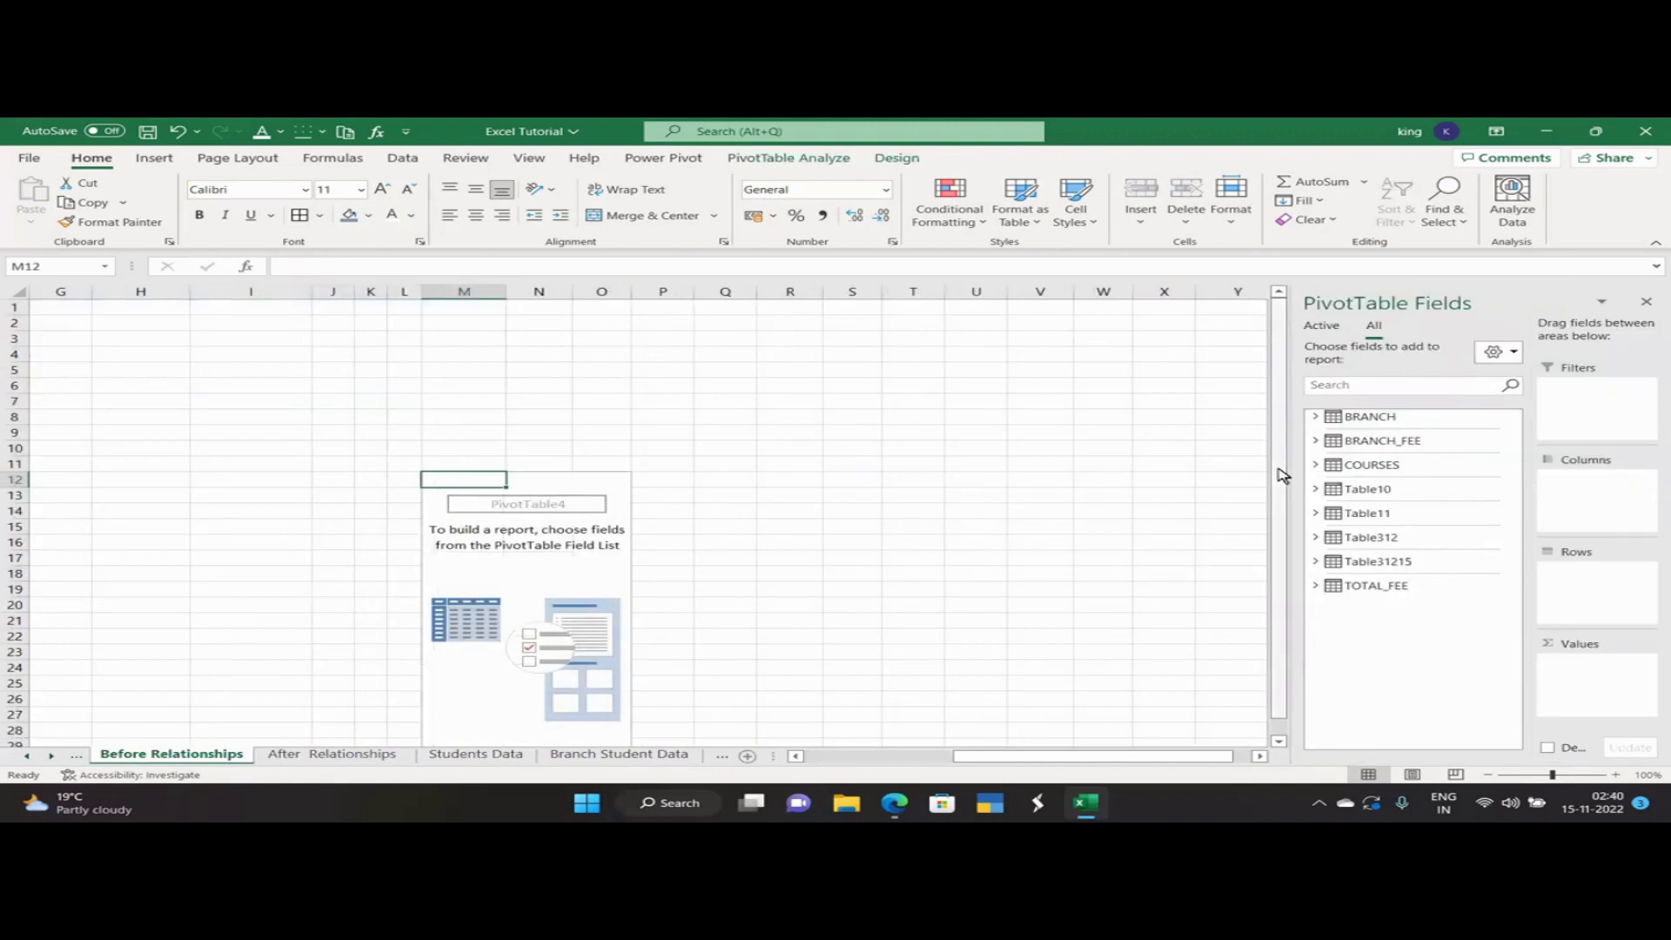
Place Branch Name in the PivotTable layout after briefly adding and removing Branch Code.
click(1316, 418)
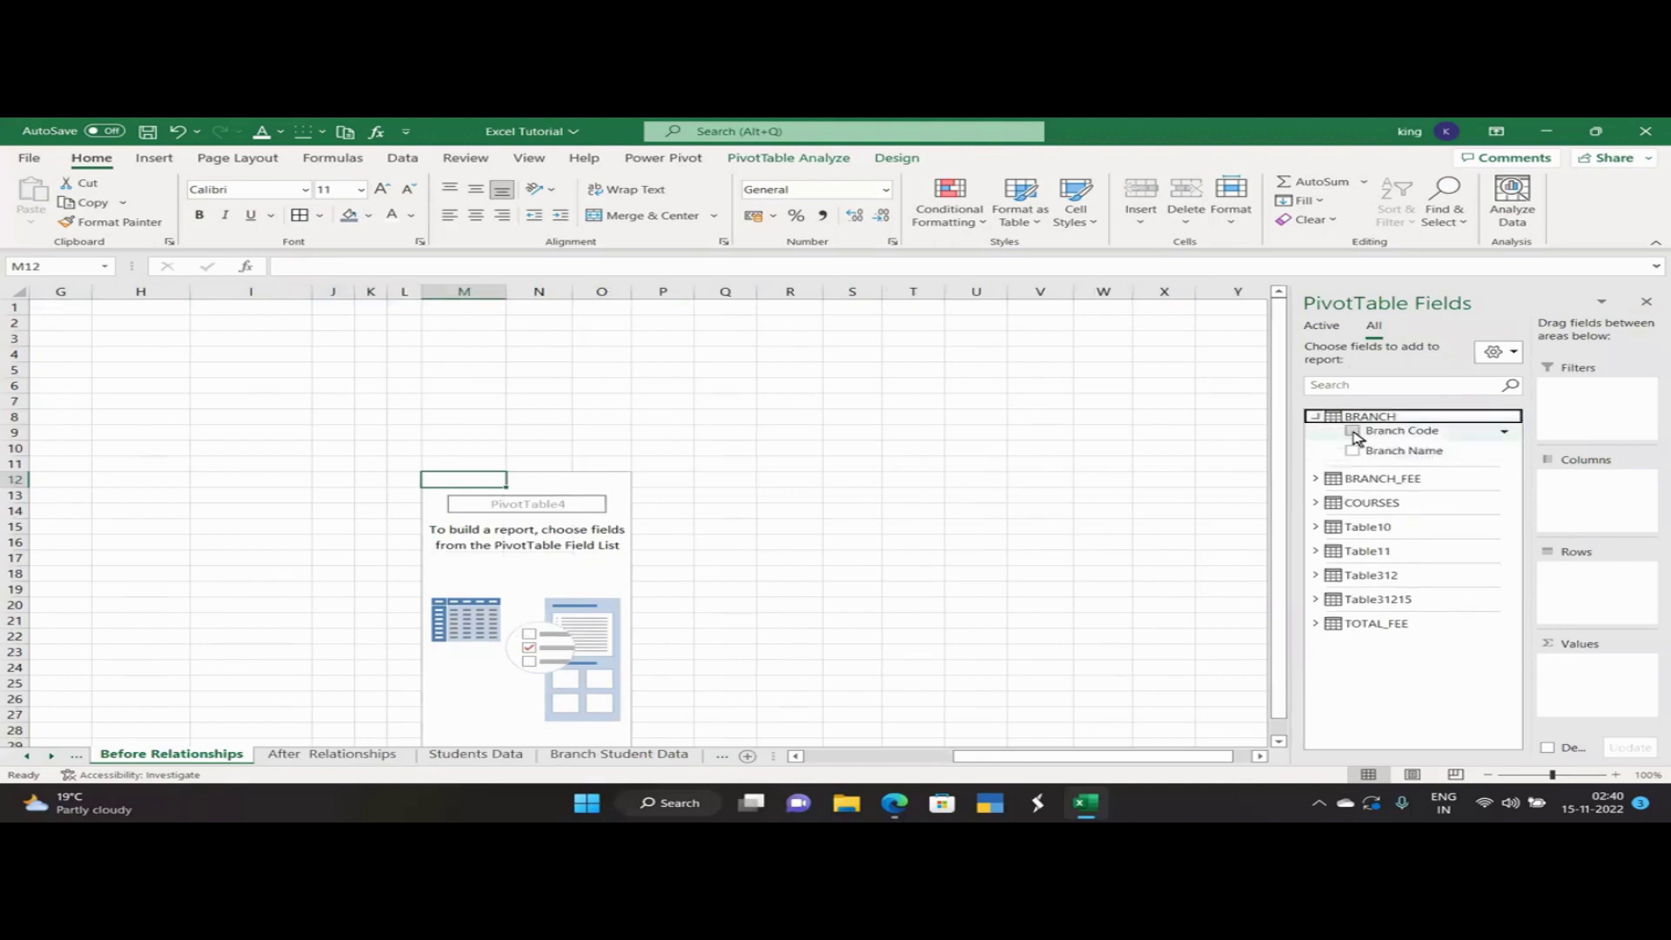
click(1353, 432)
click(1353, 432)
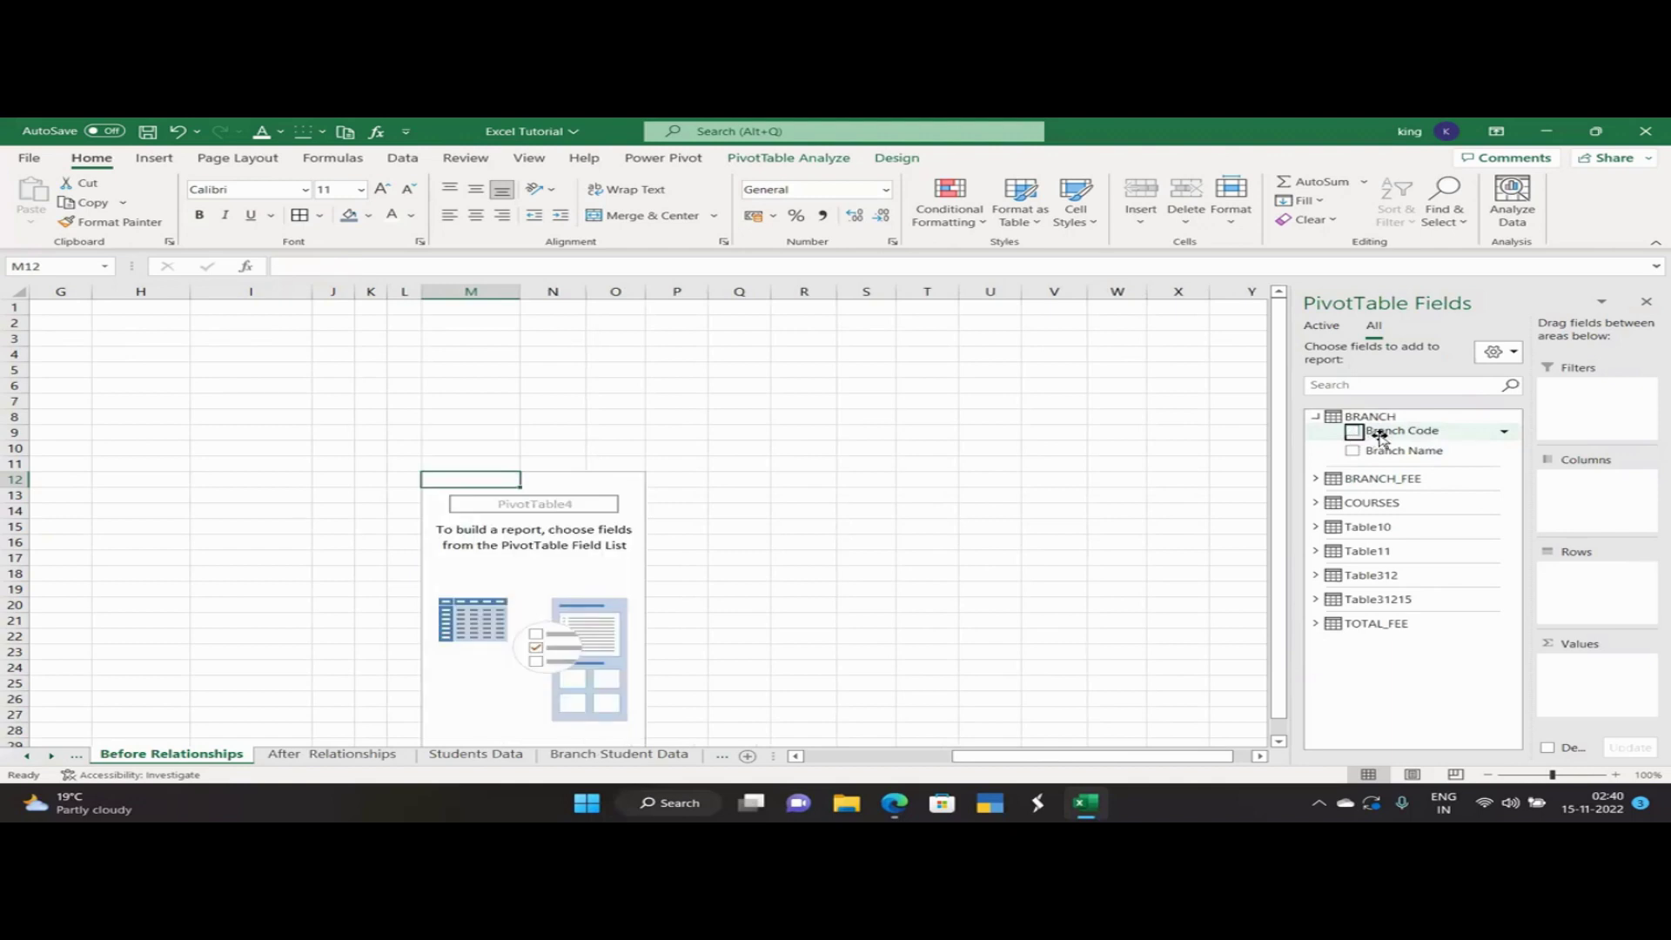
drag(1393, 451, 1592, 399)
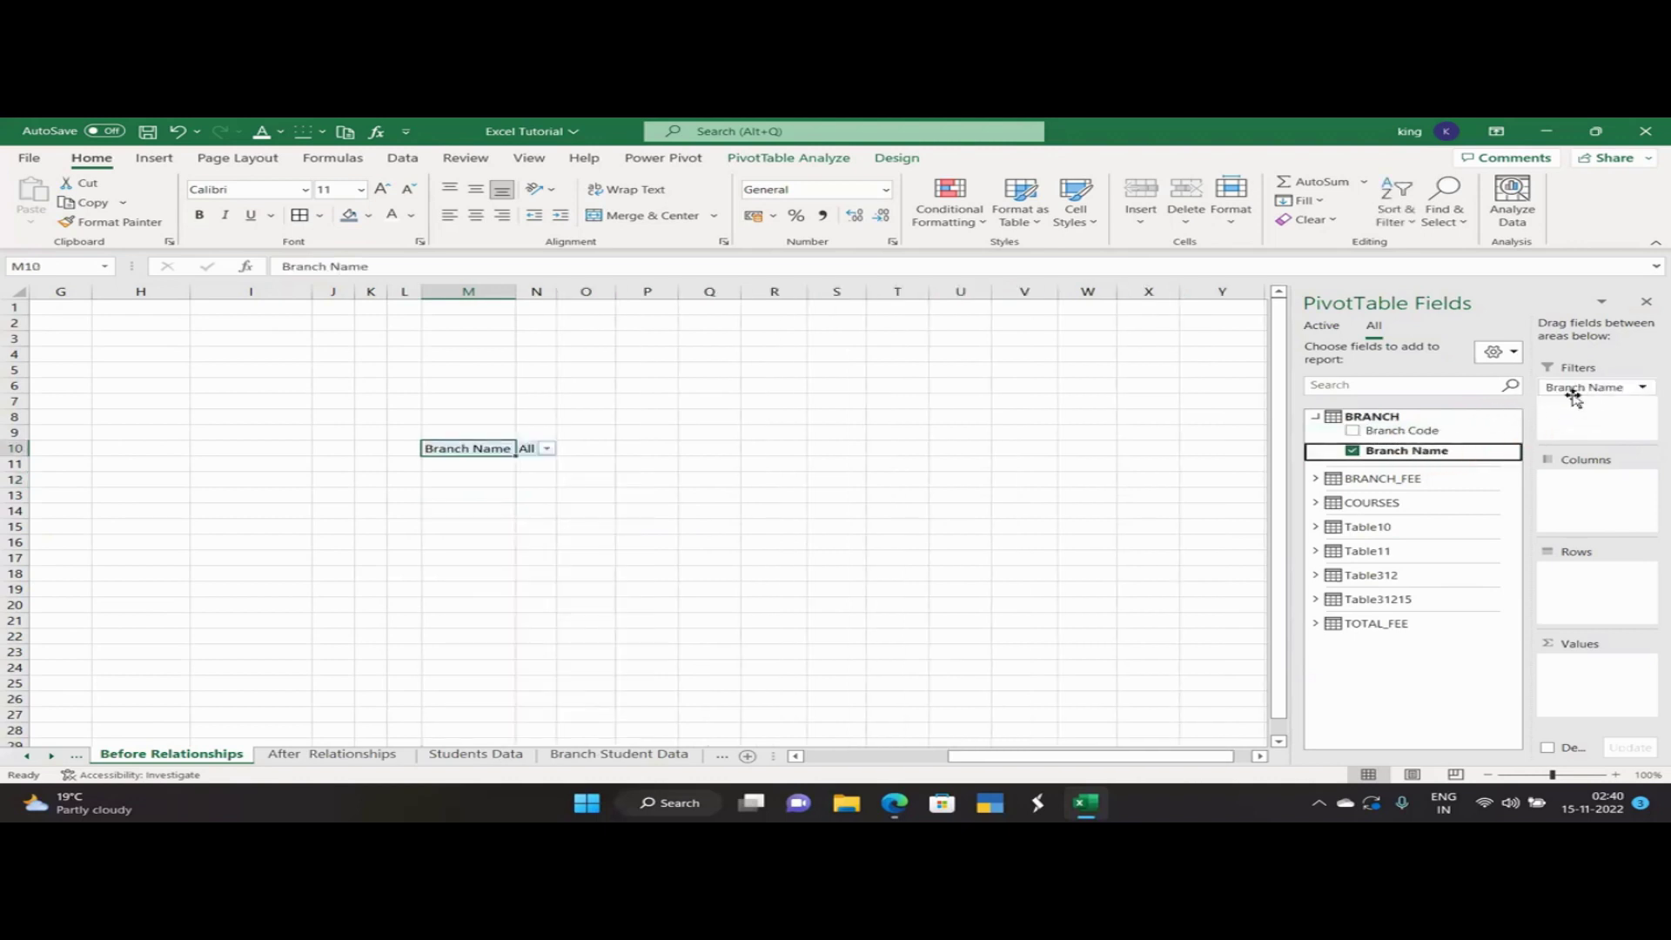
Put Course Name in Columns, Fee Received in Values and Course Code in Rows.
click(1316, 504)
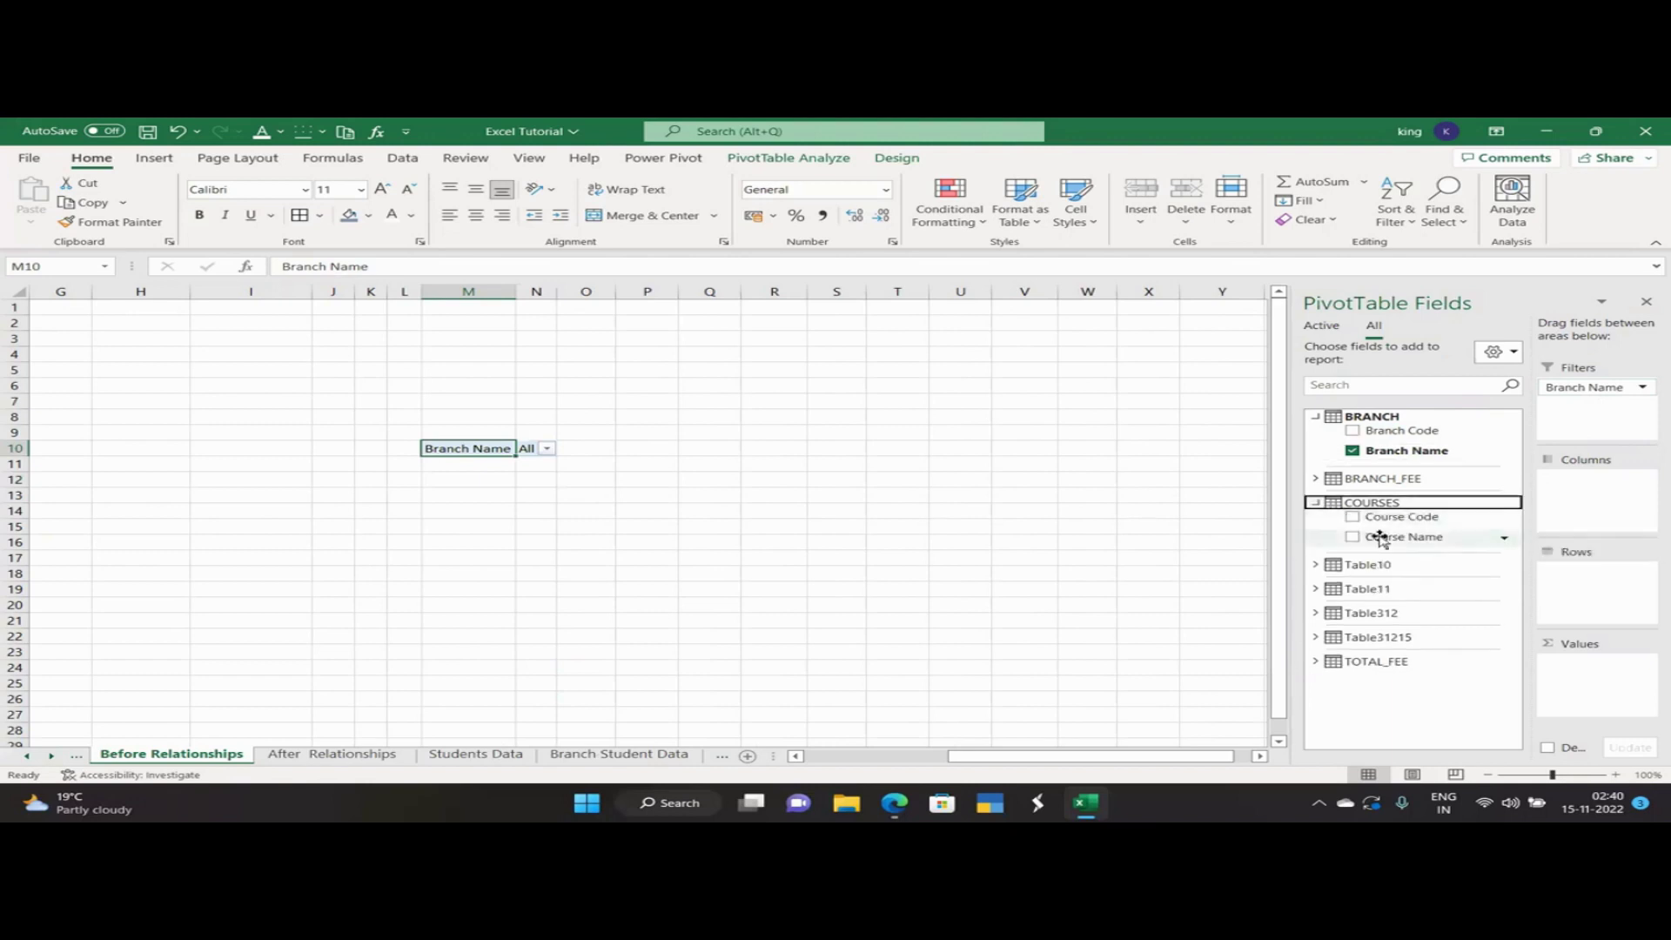
drag(1386, 540, 1553, 518)
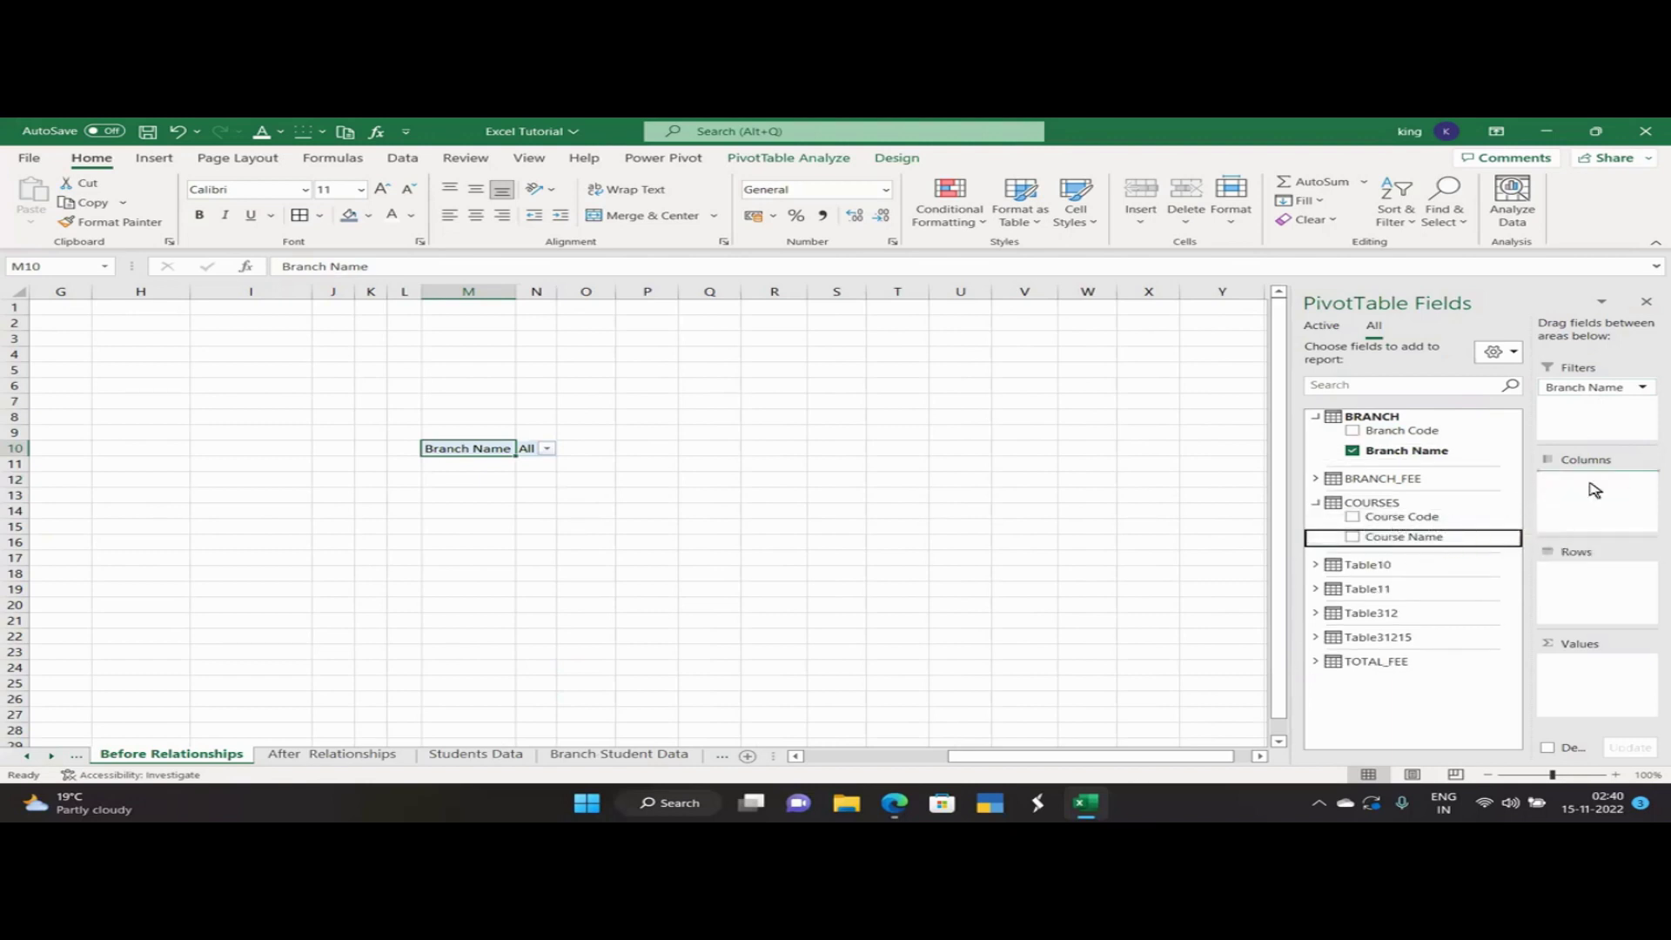
click(1316, 662)
drag(1376, 701, 1597, 679)
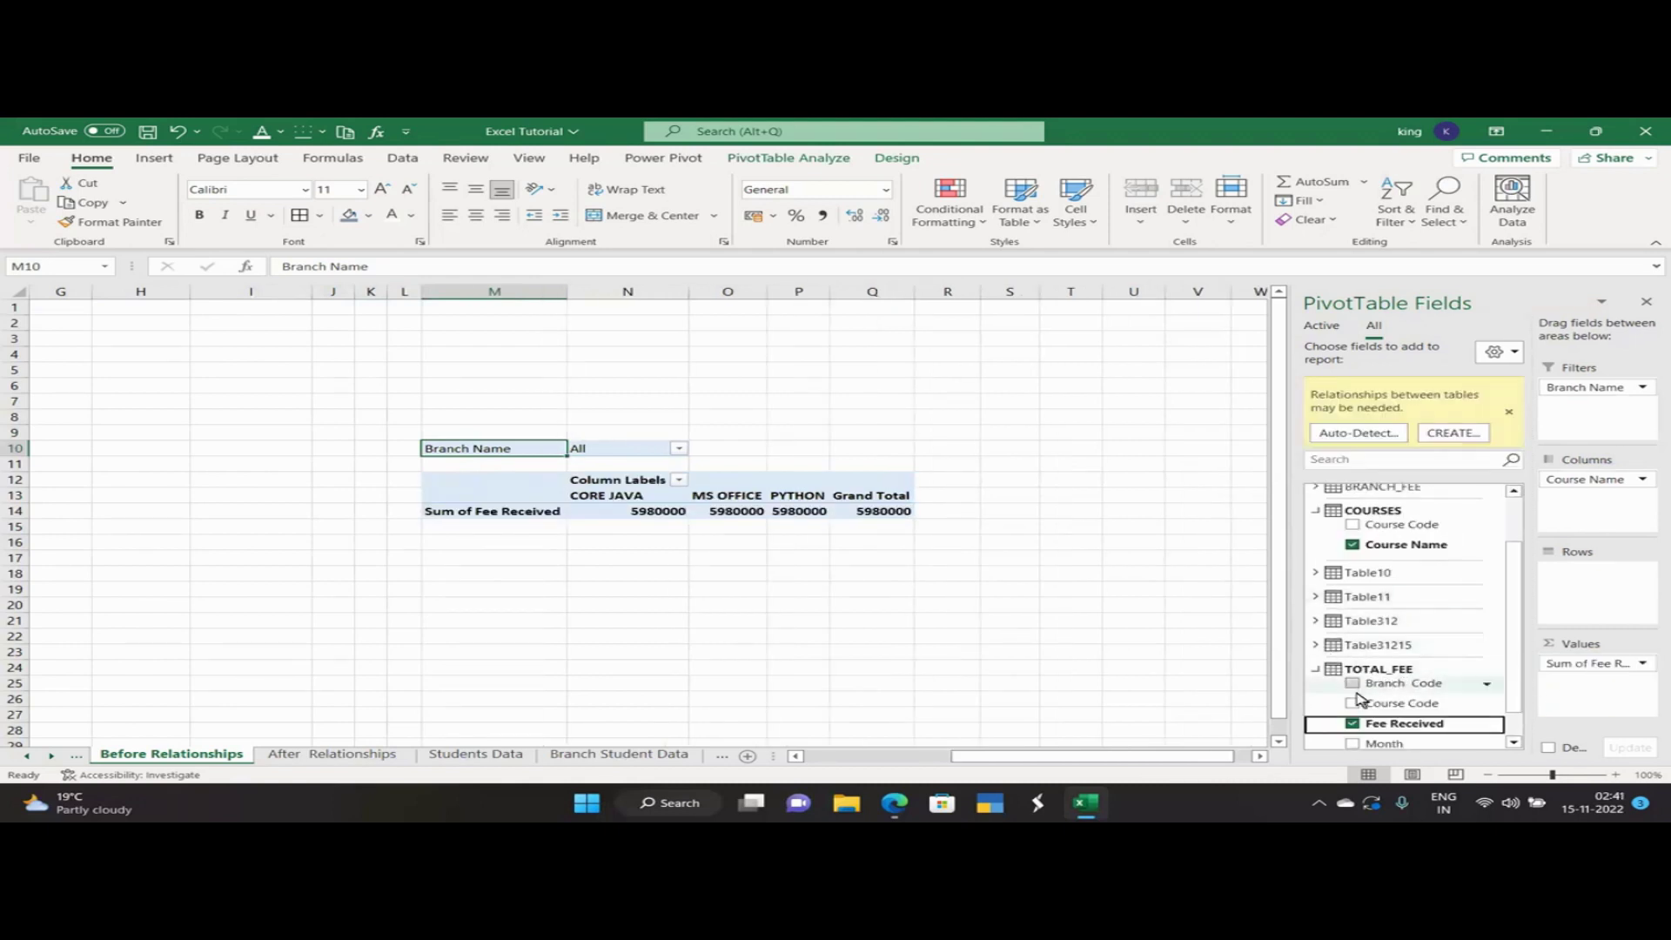
scroll(1360, 696, down, 1)
drag(1397, 668, 1597, 603)
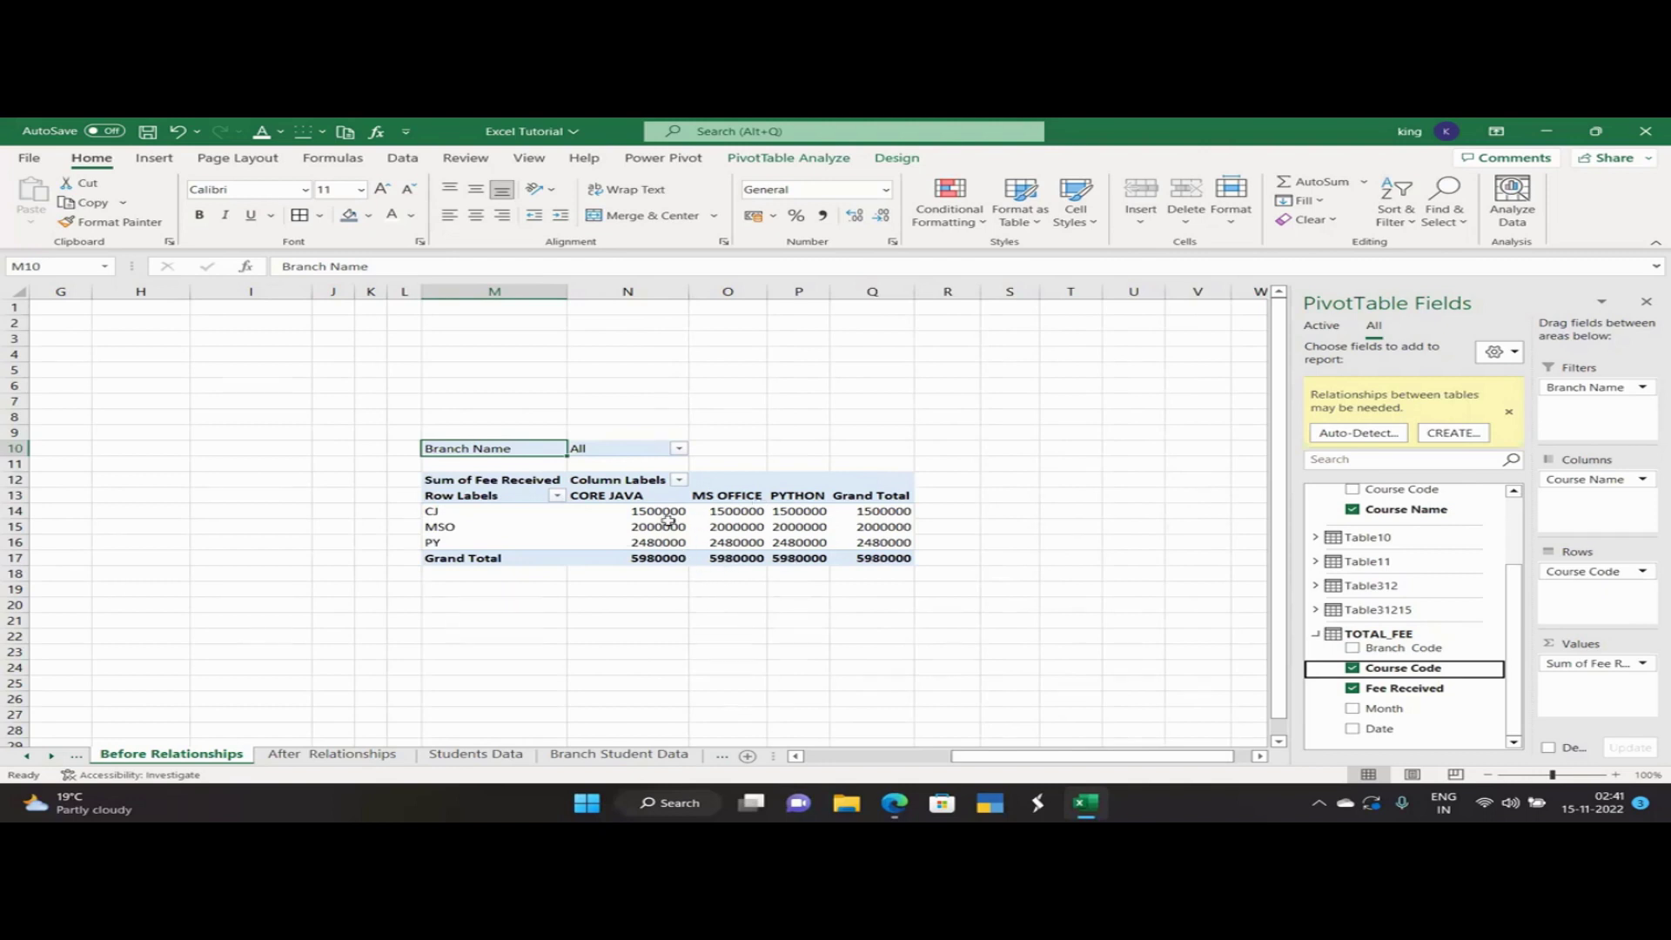
Check the Branch Name filter choices, leaving all branches selected.
click(677, 449)
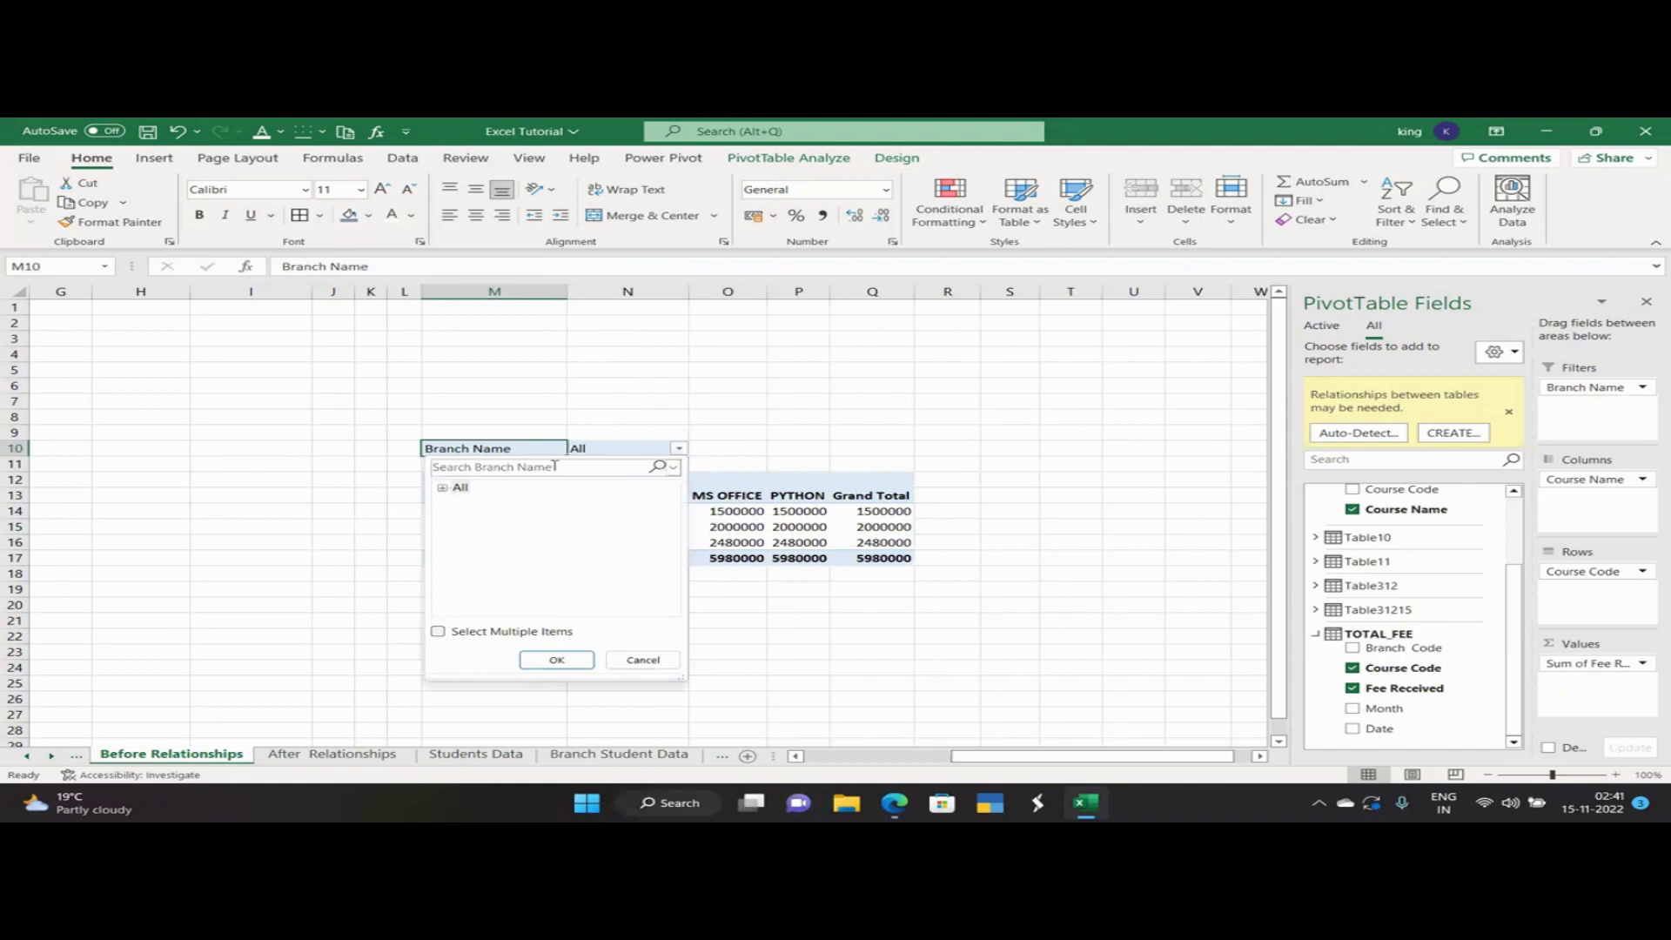
click(561, 659)
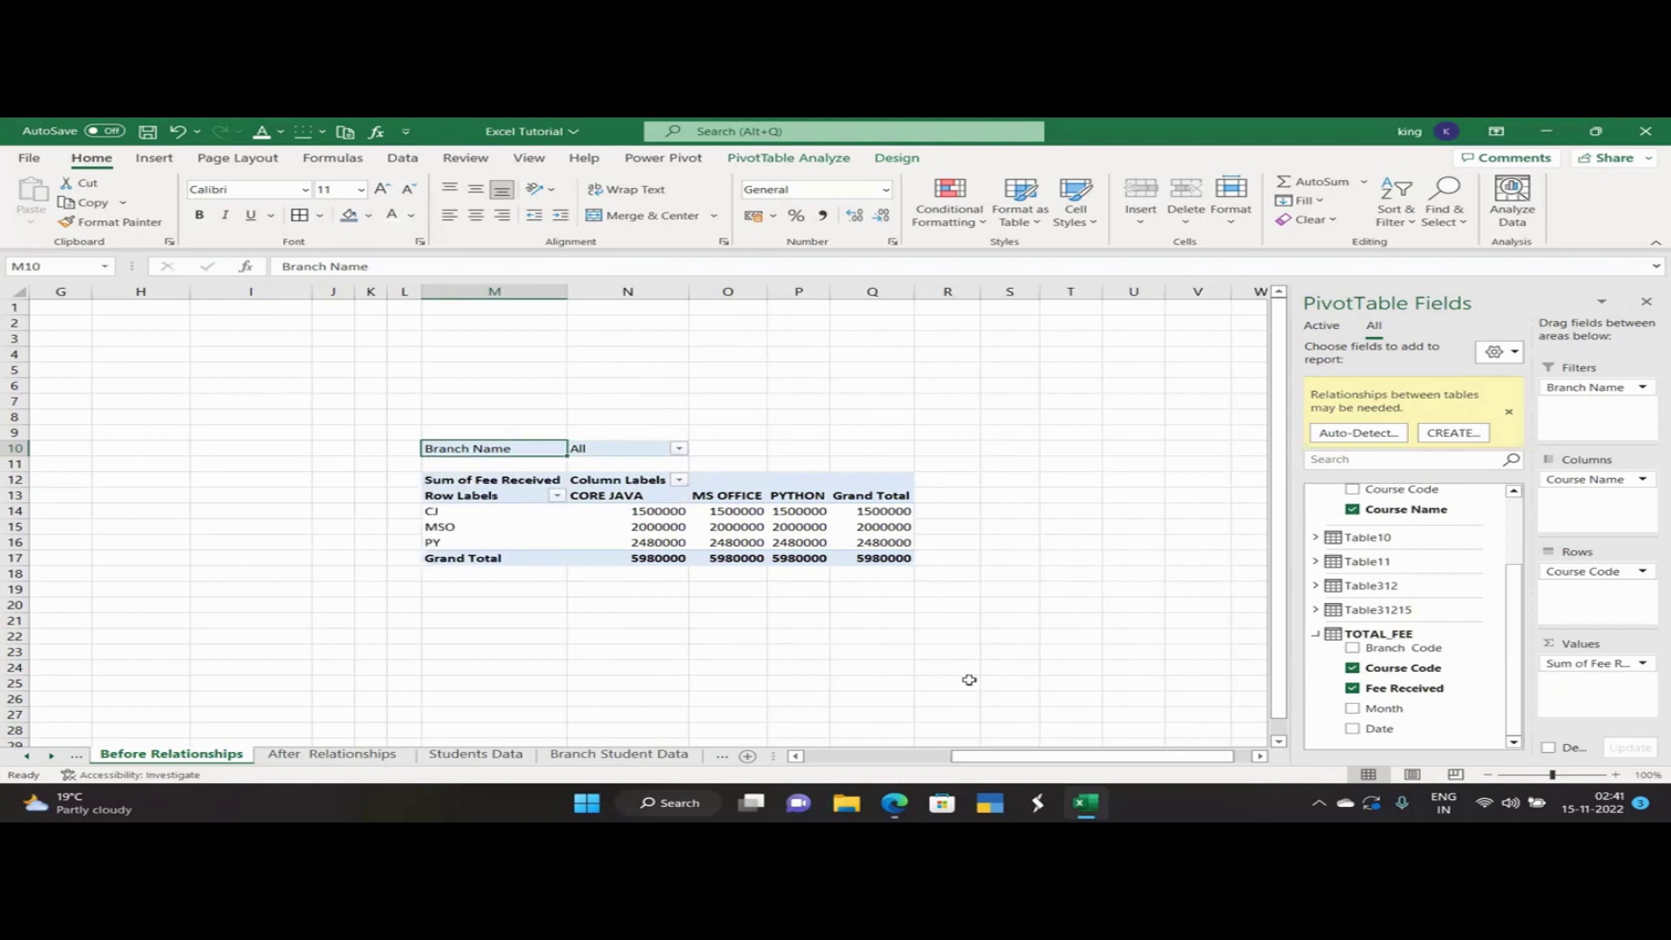
mouse_move(655, 549)
Create a relationship from TOTAL_FEE's Course Code to COURSES' Course Code.
click(1450, 433)
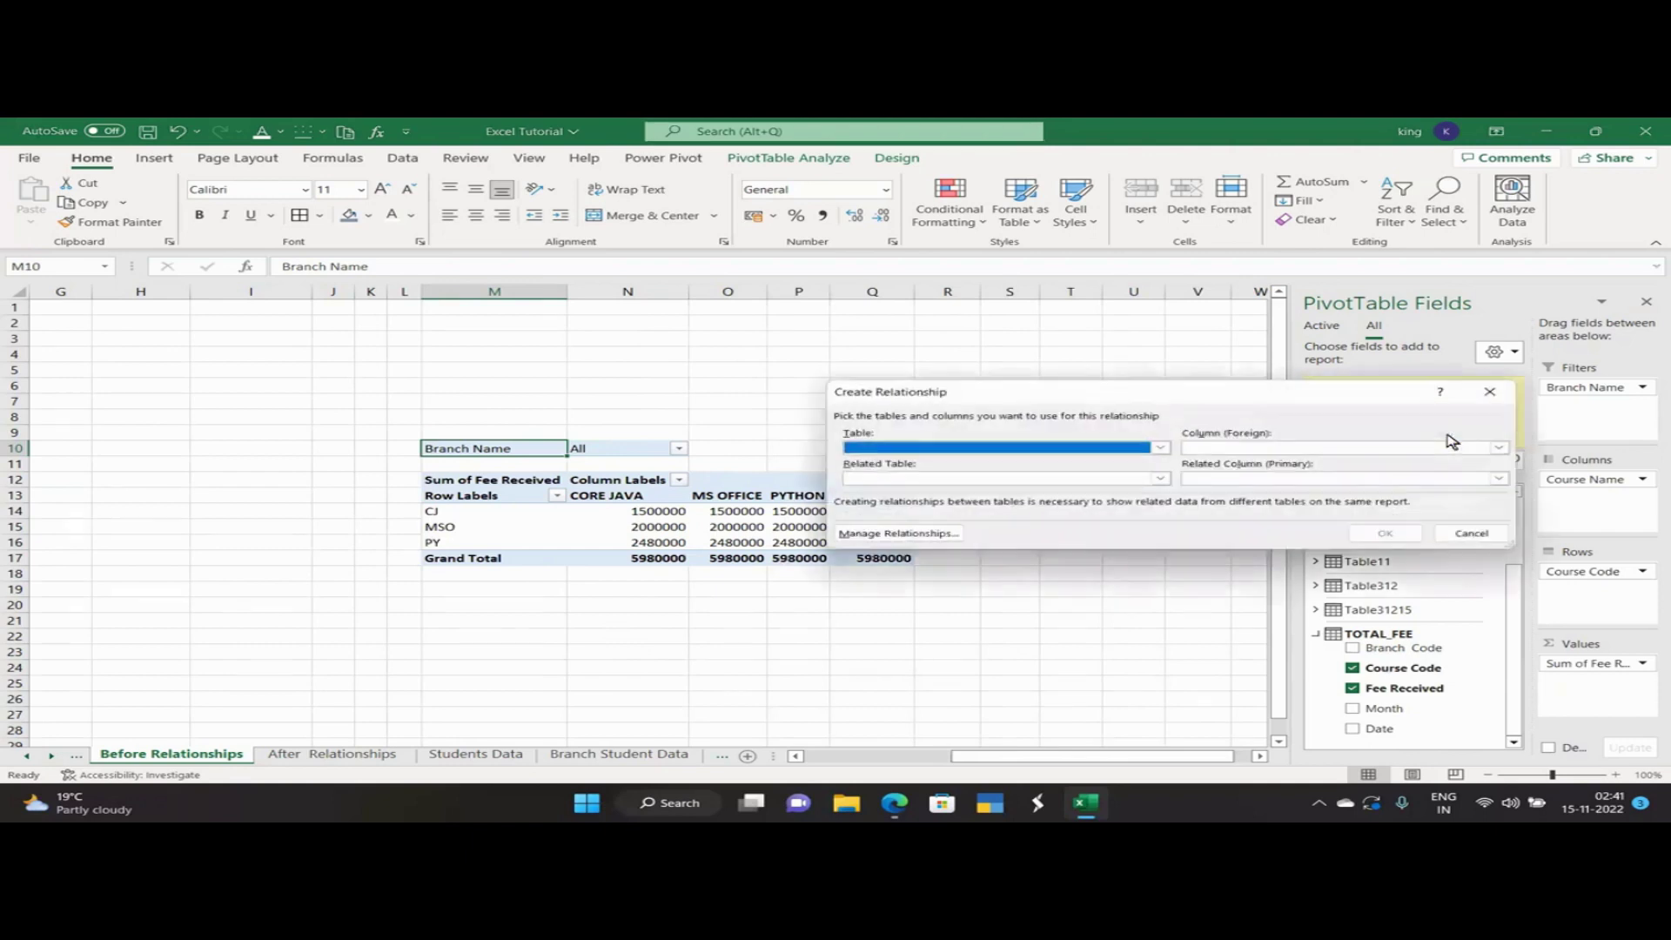
click(1162, 449)
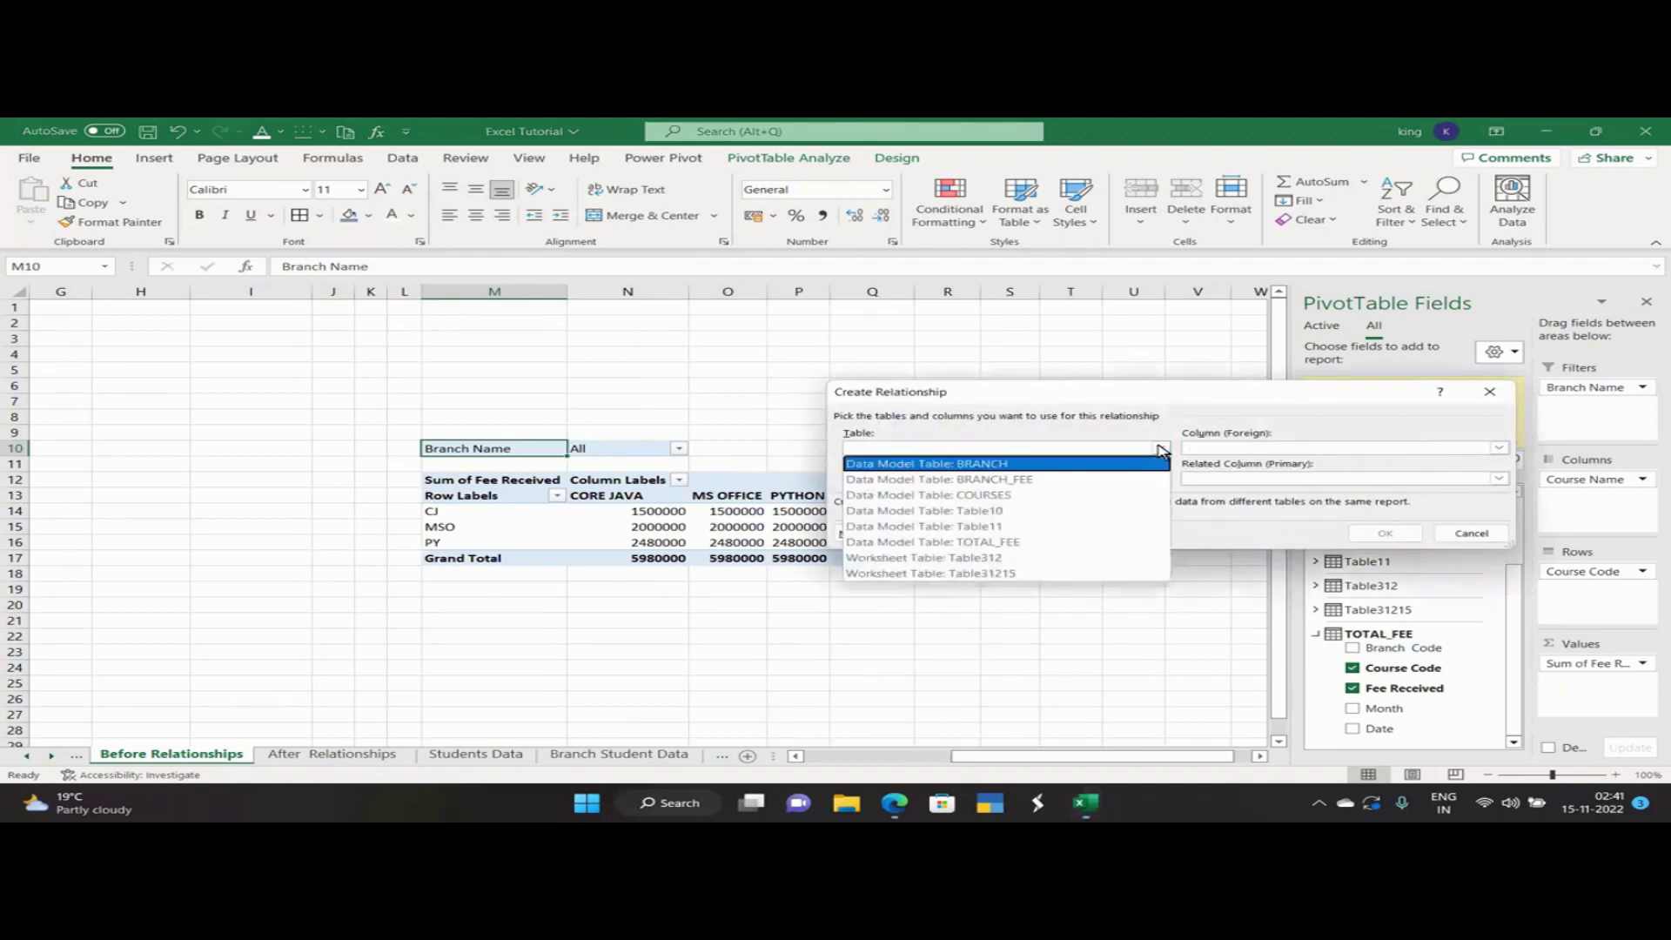
click(1019, 542)
click(1220, 448)
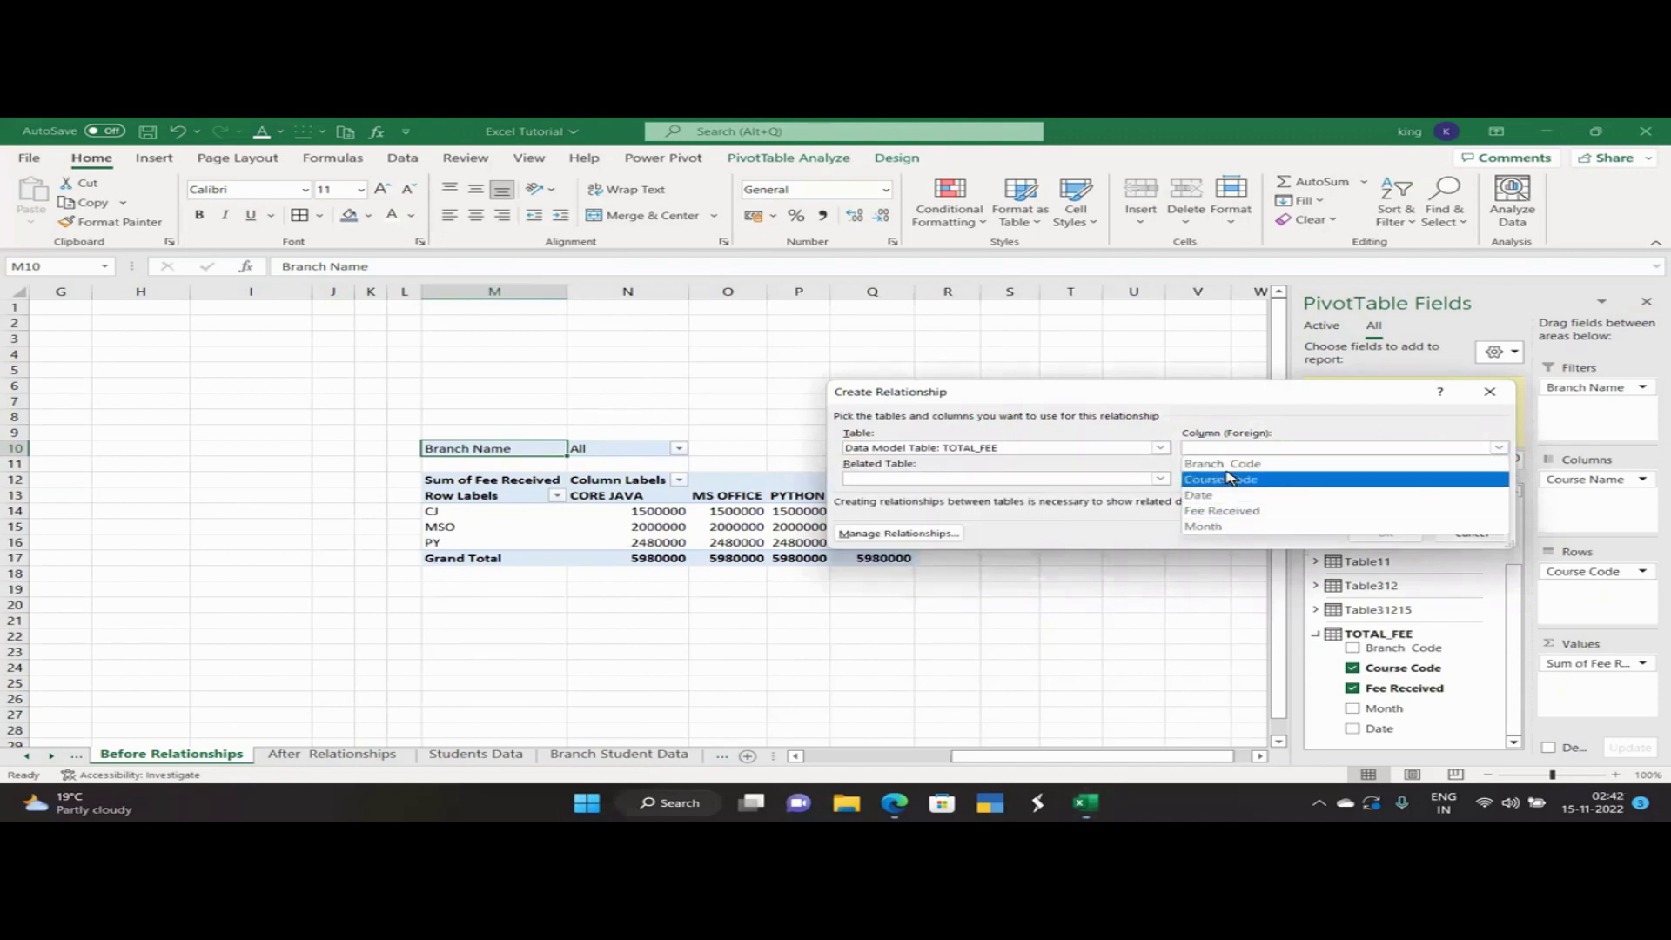
click(1230, 480)
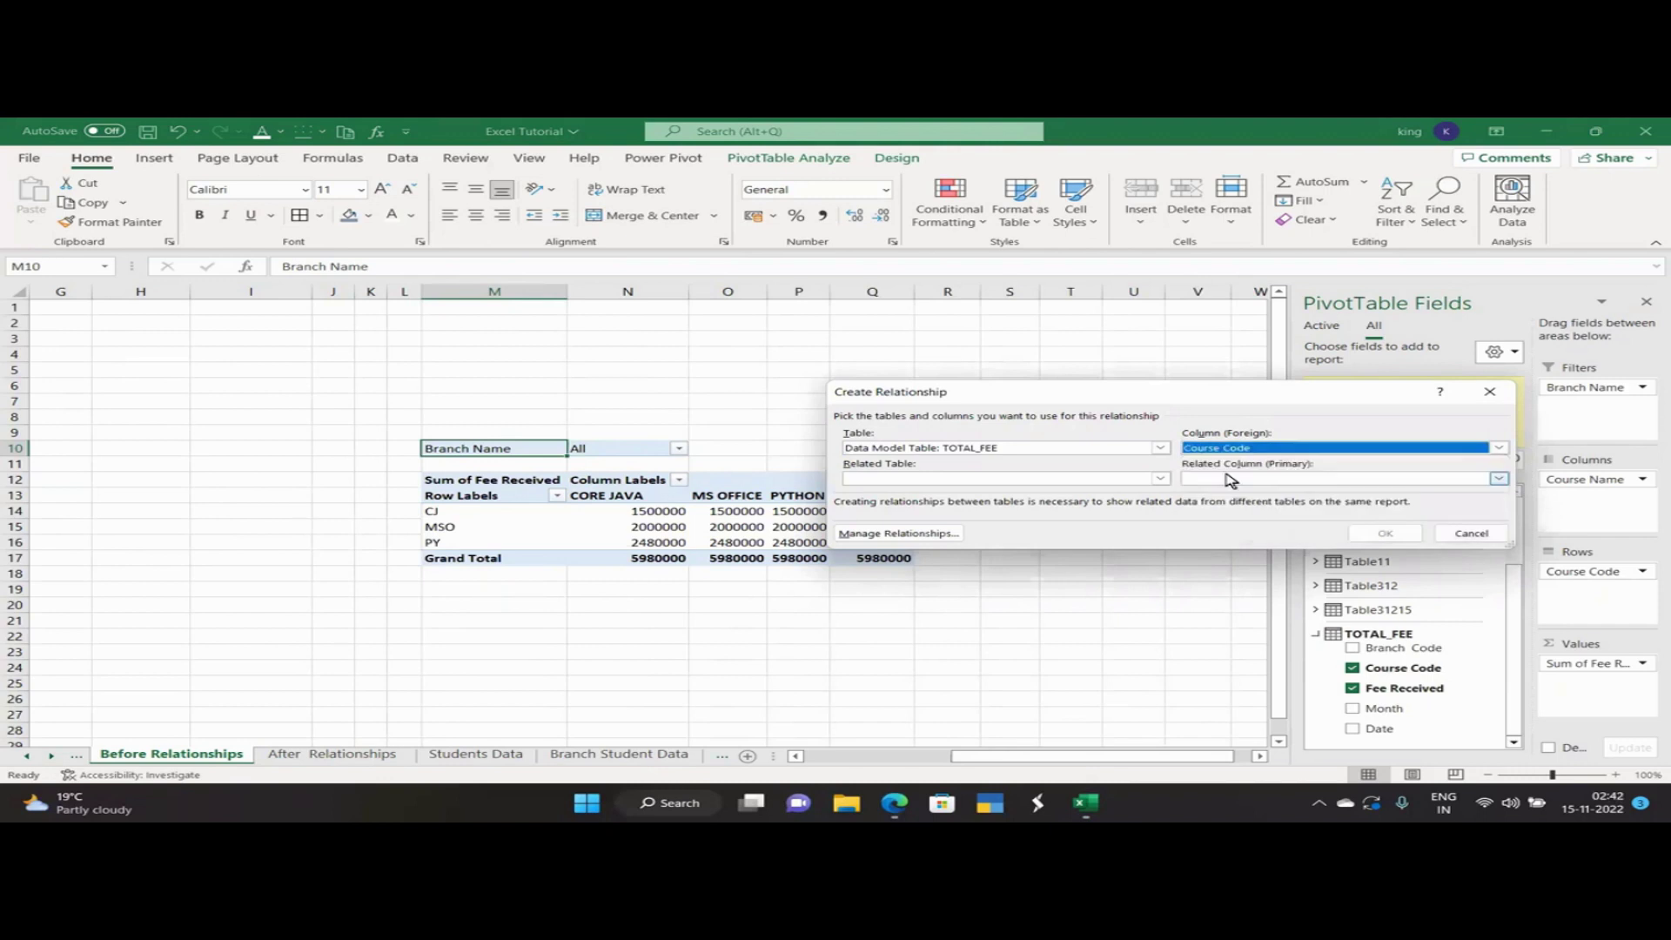
click(1038, 480)
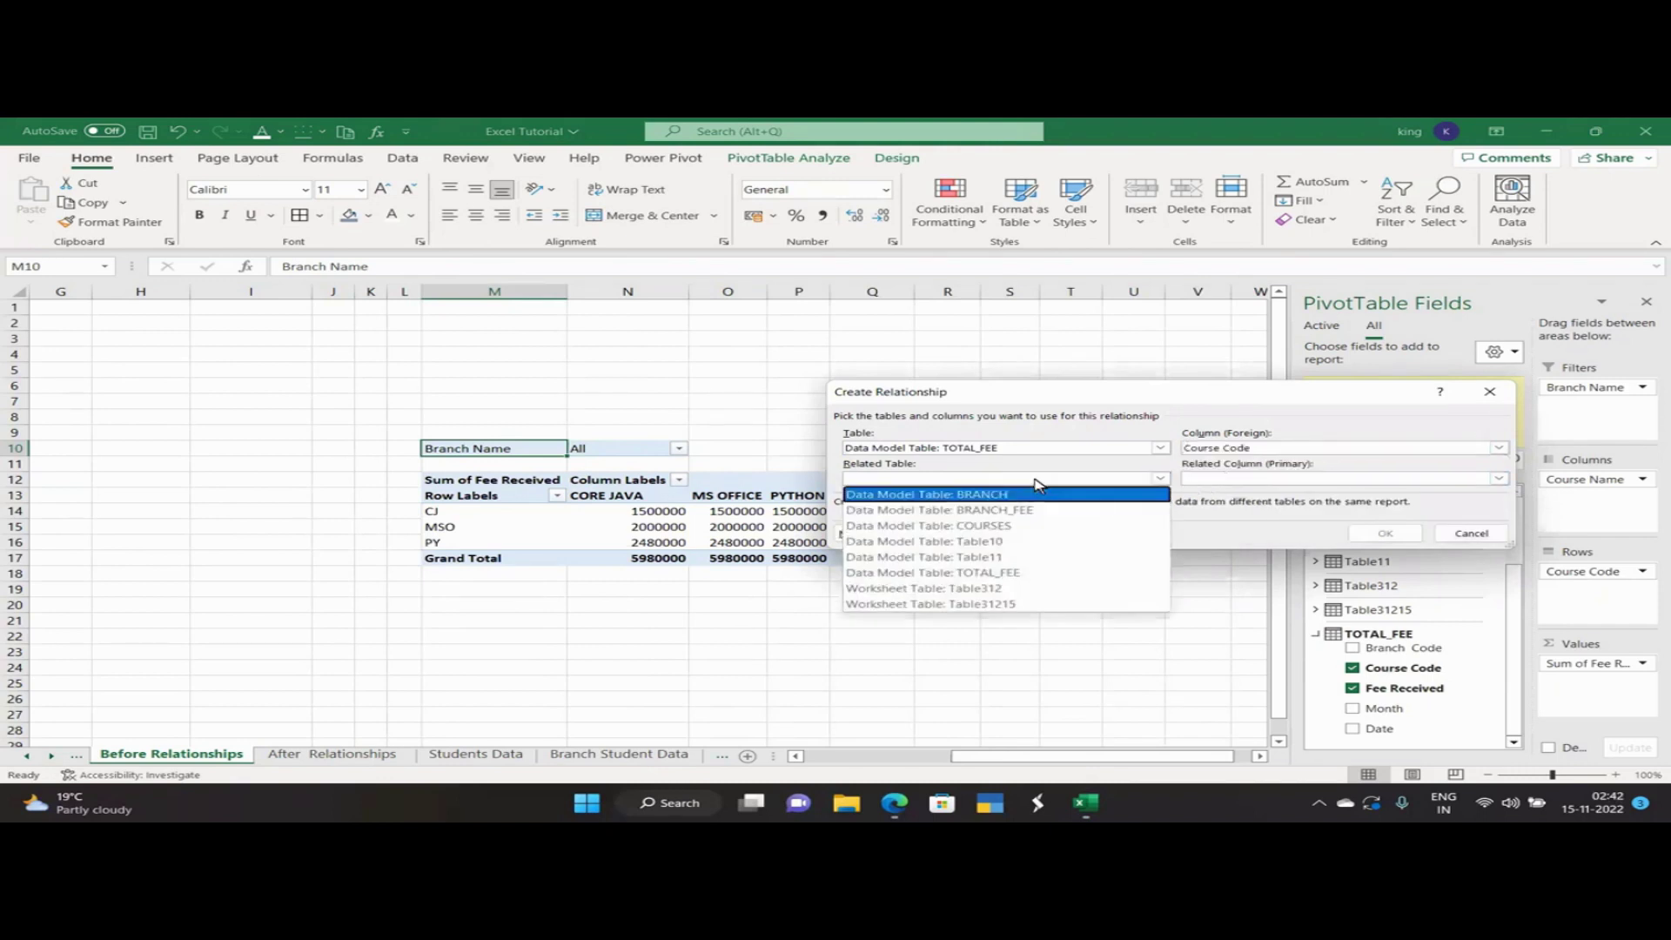
click(989, 527)
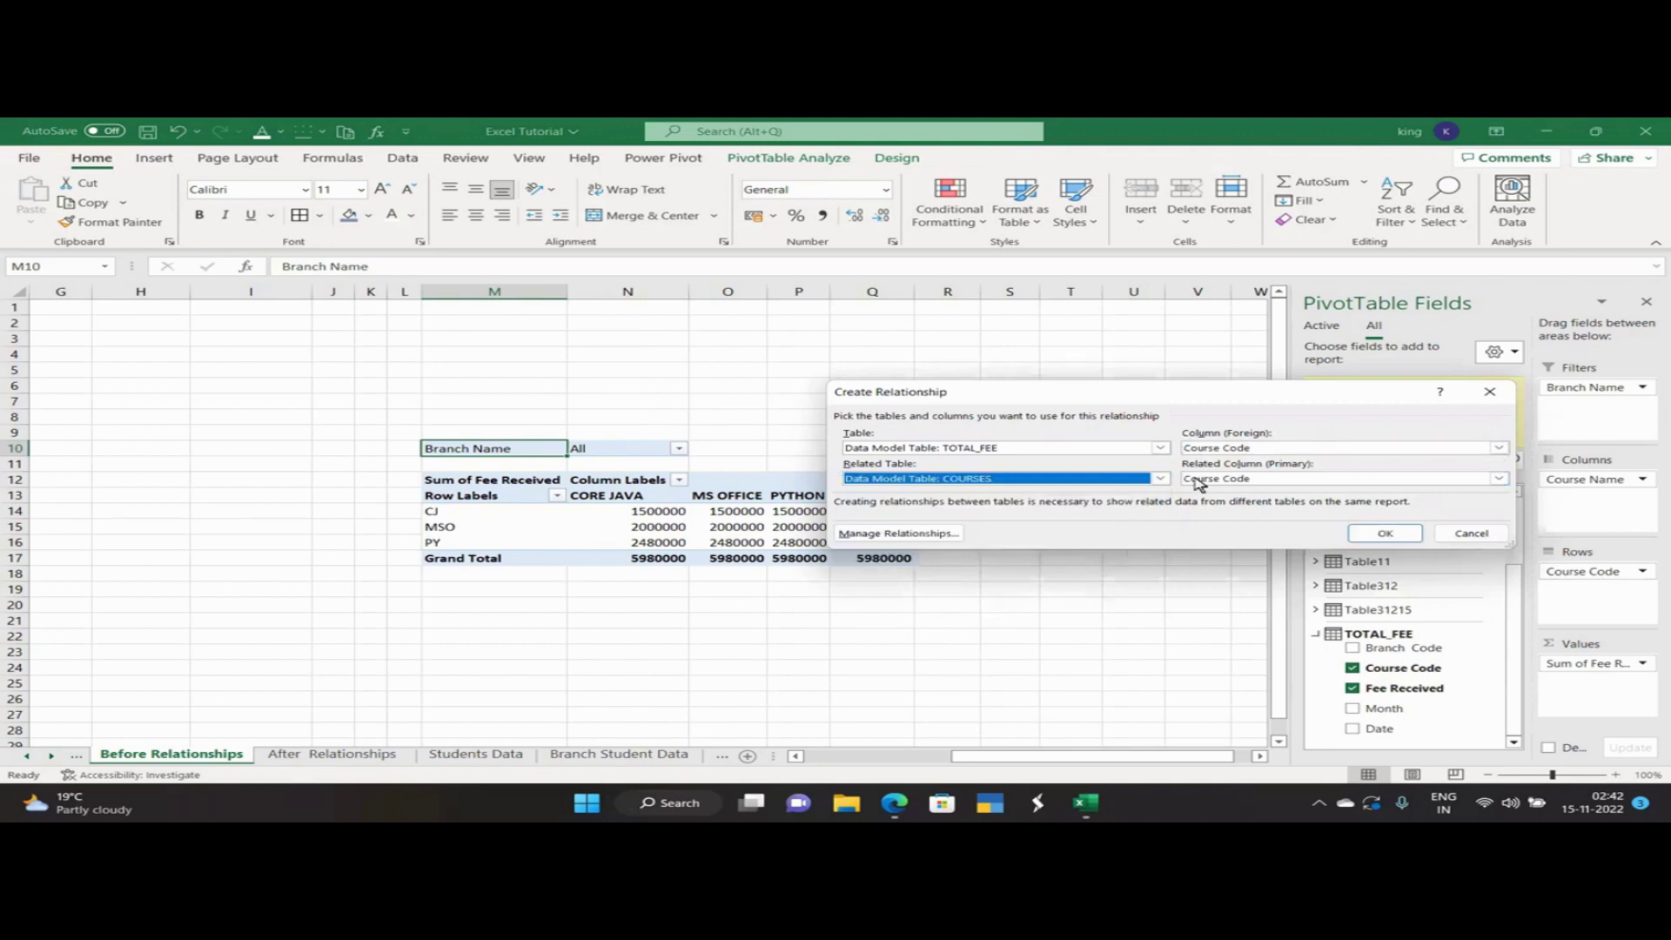
click(1220, 481)
click(1219, 493)
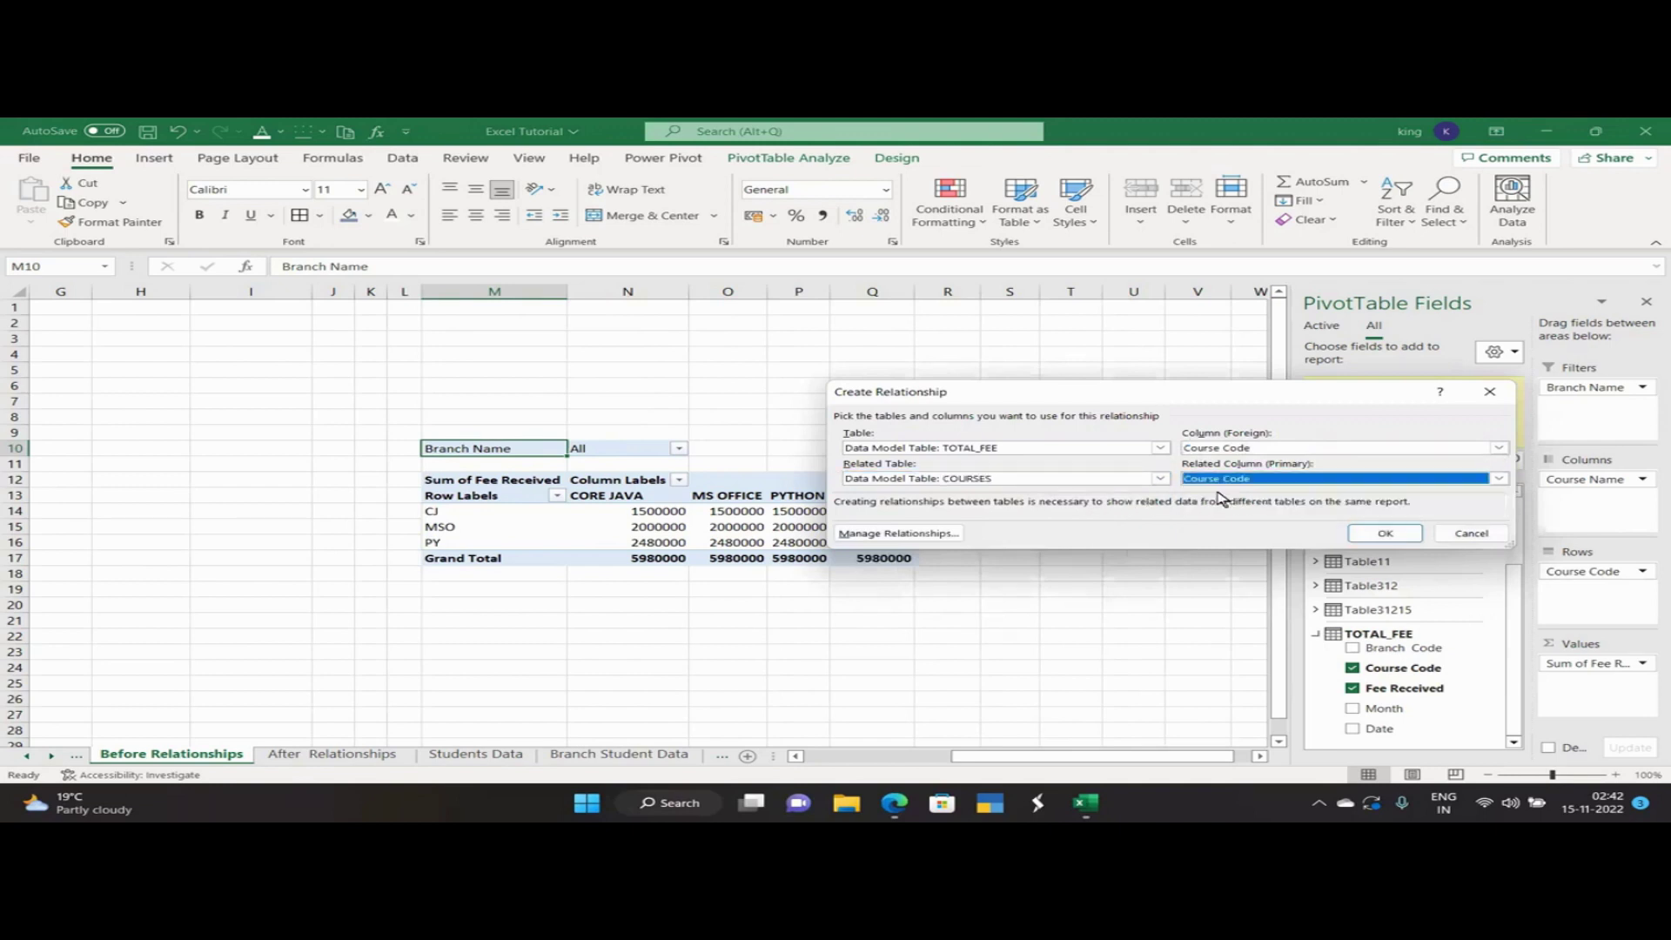
click(1375, 535)
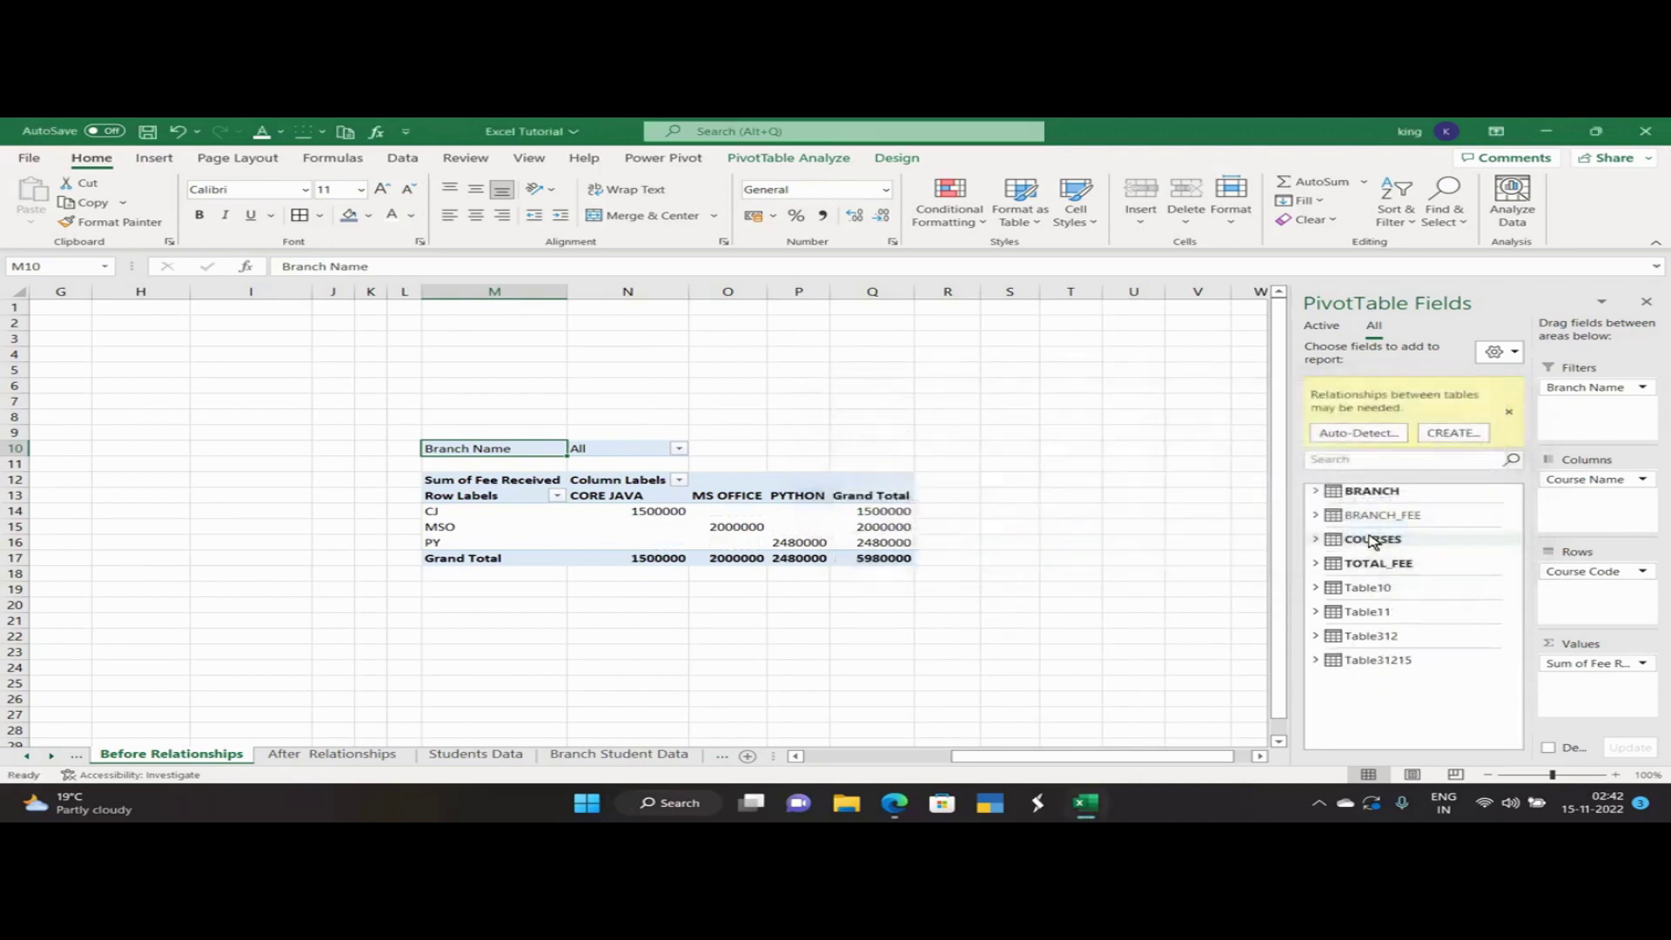
Create a relationship from TOTAL_FEE's Branch Code to BRANCH's Branch Code.
click(1447, 433)
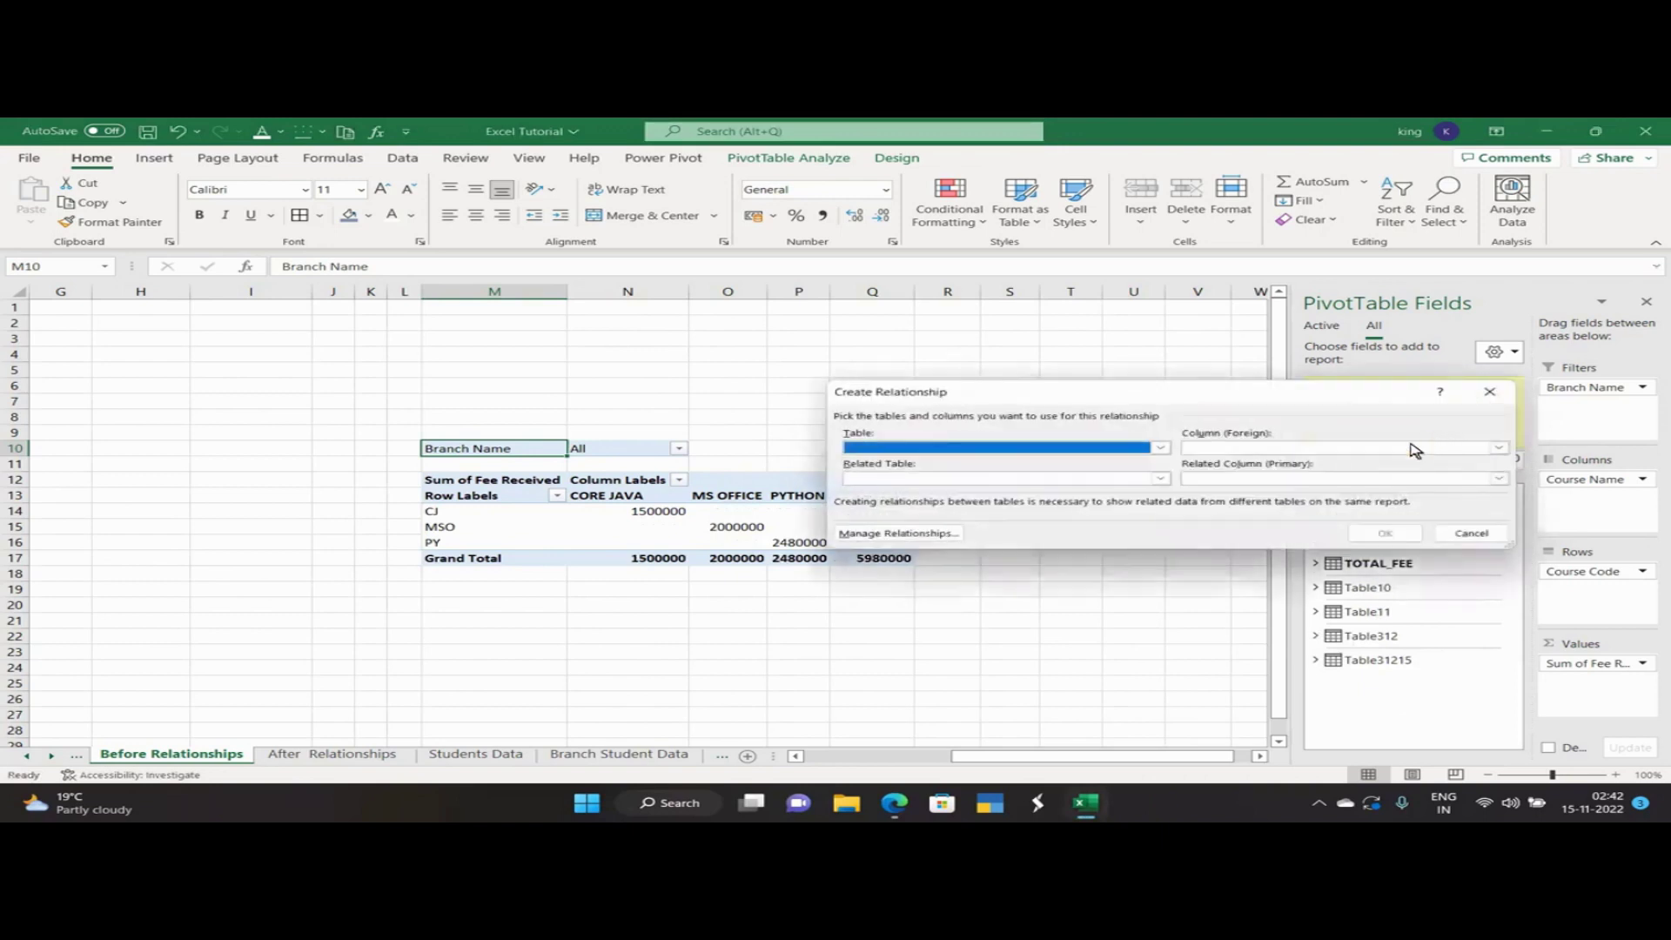
click(1091, 450)
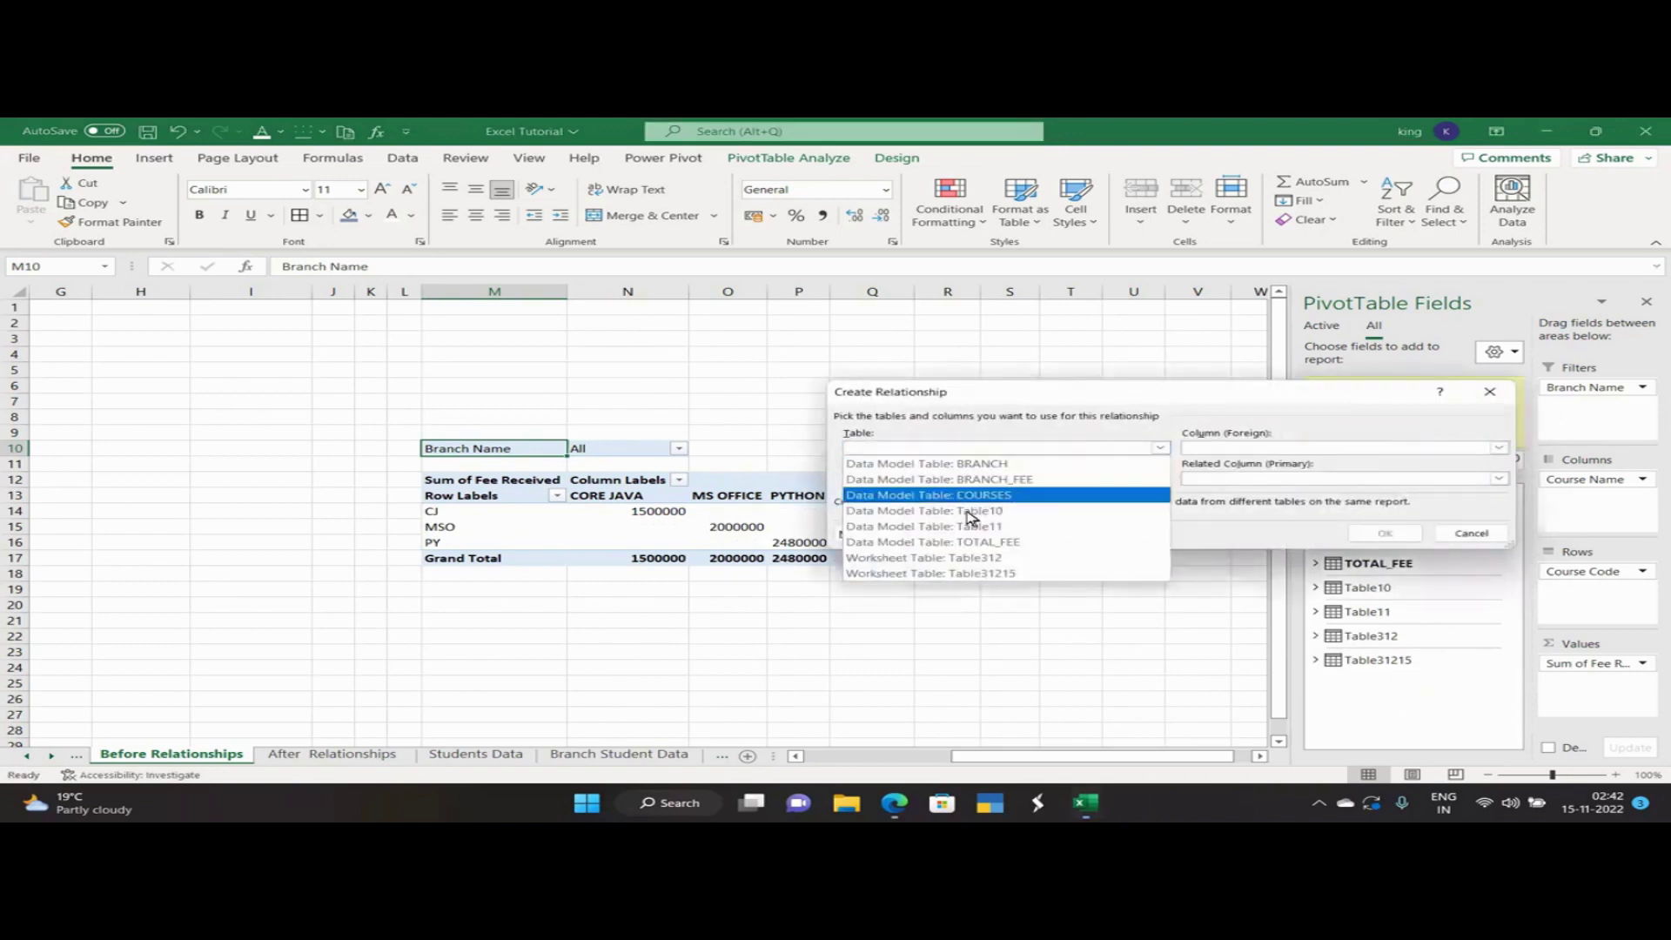
click(972, 543)
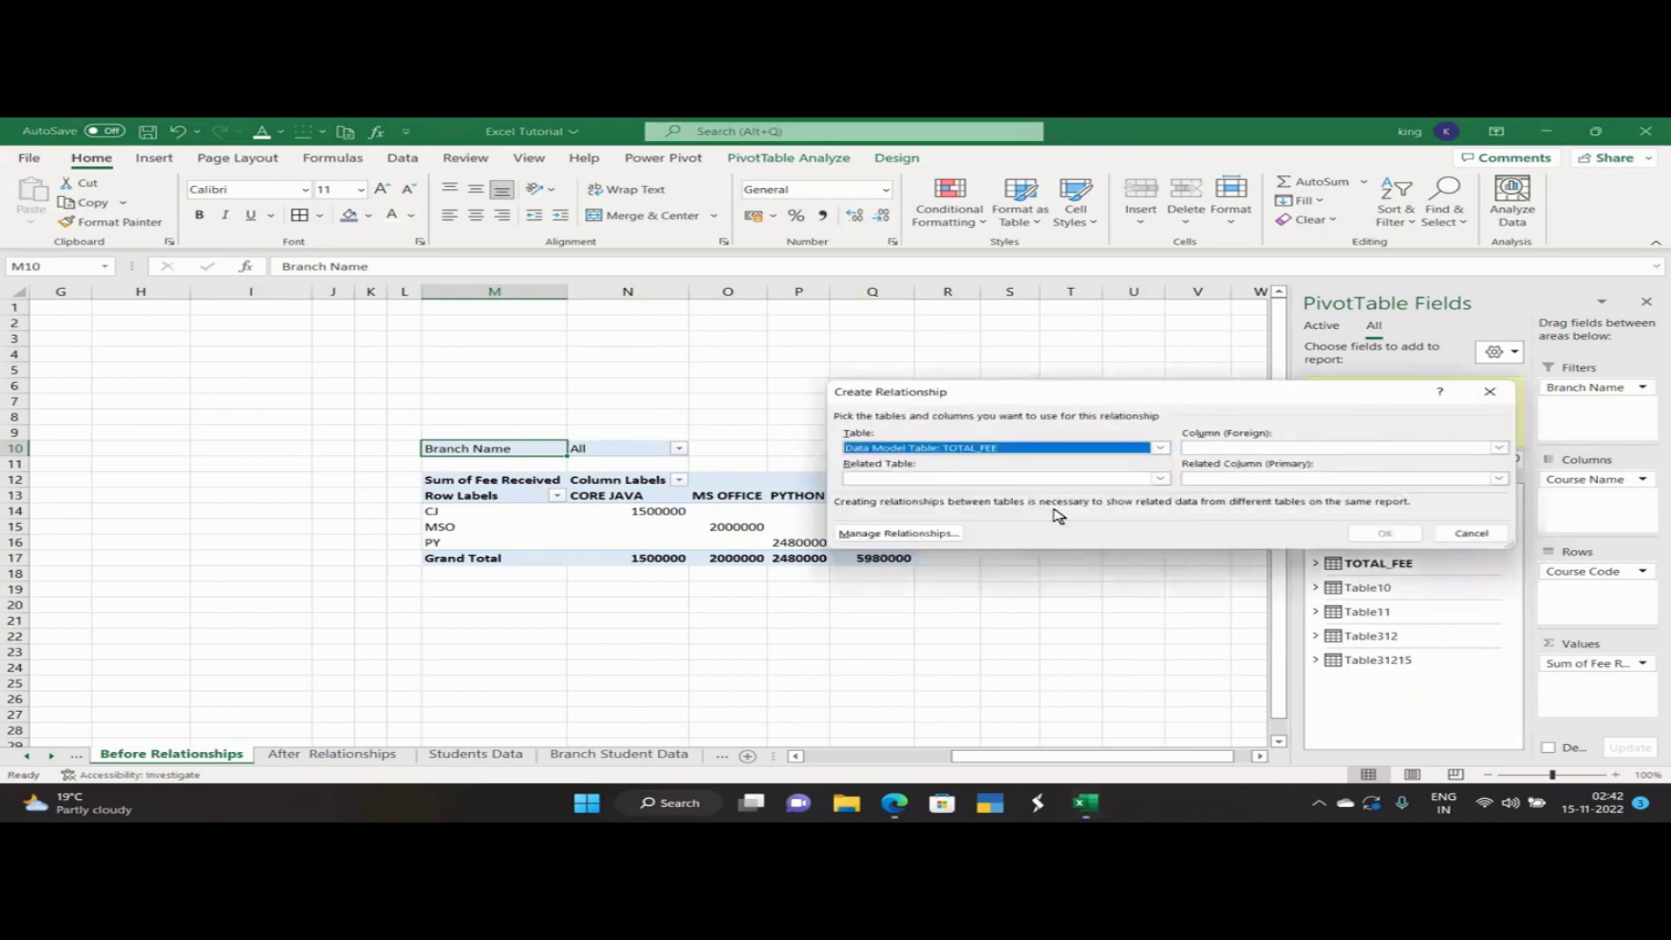
click(1251, 448)
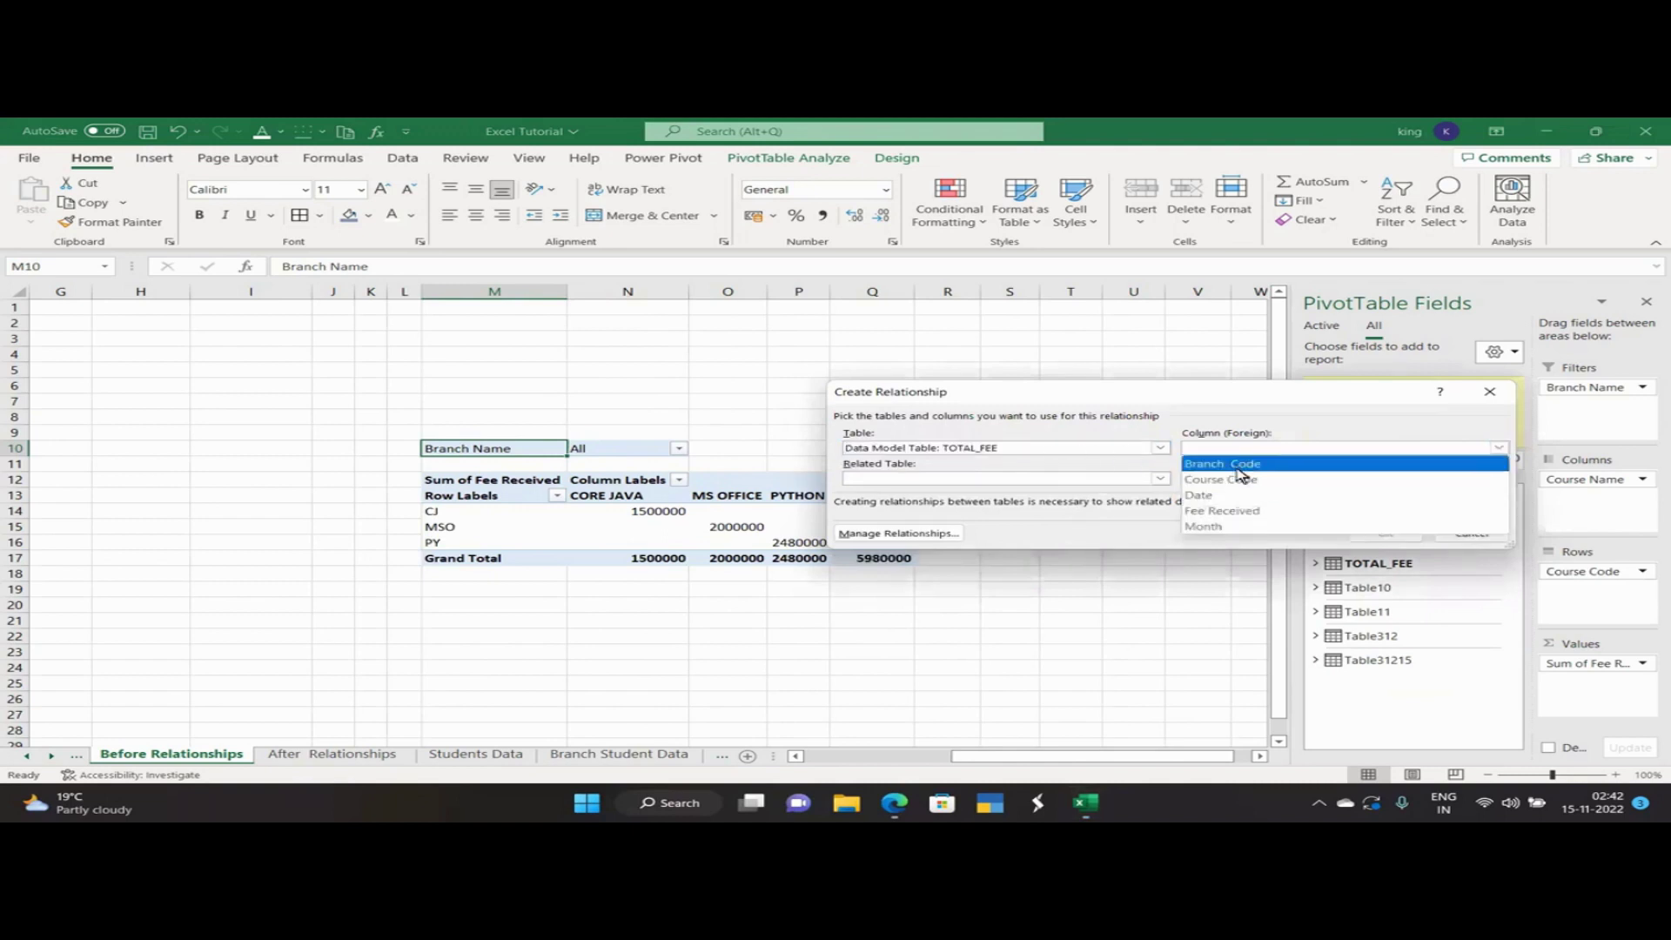
click(1239, 466)
click(1129, 479)
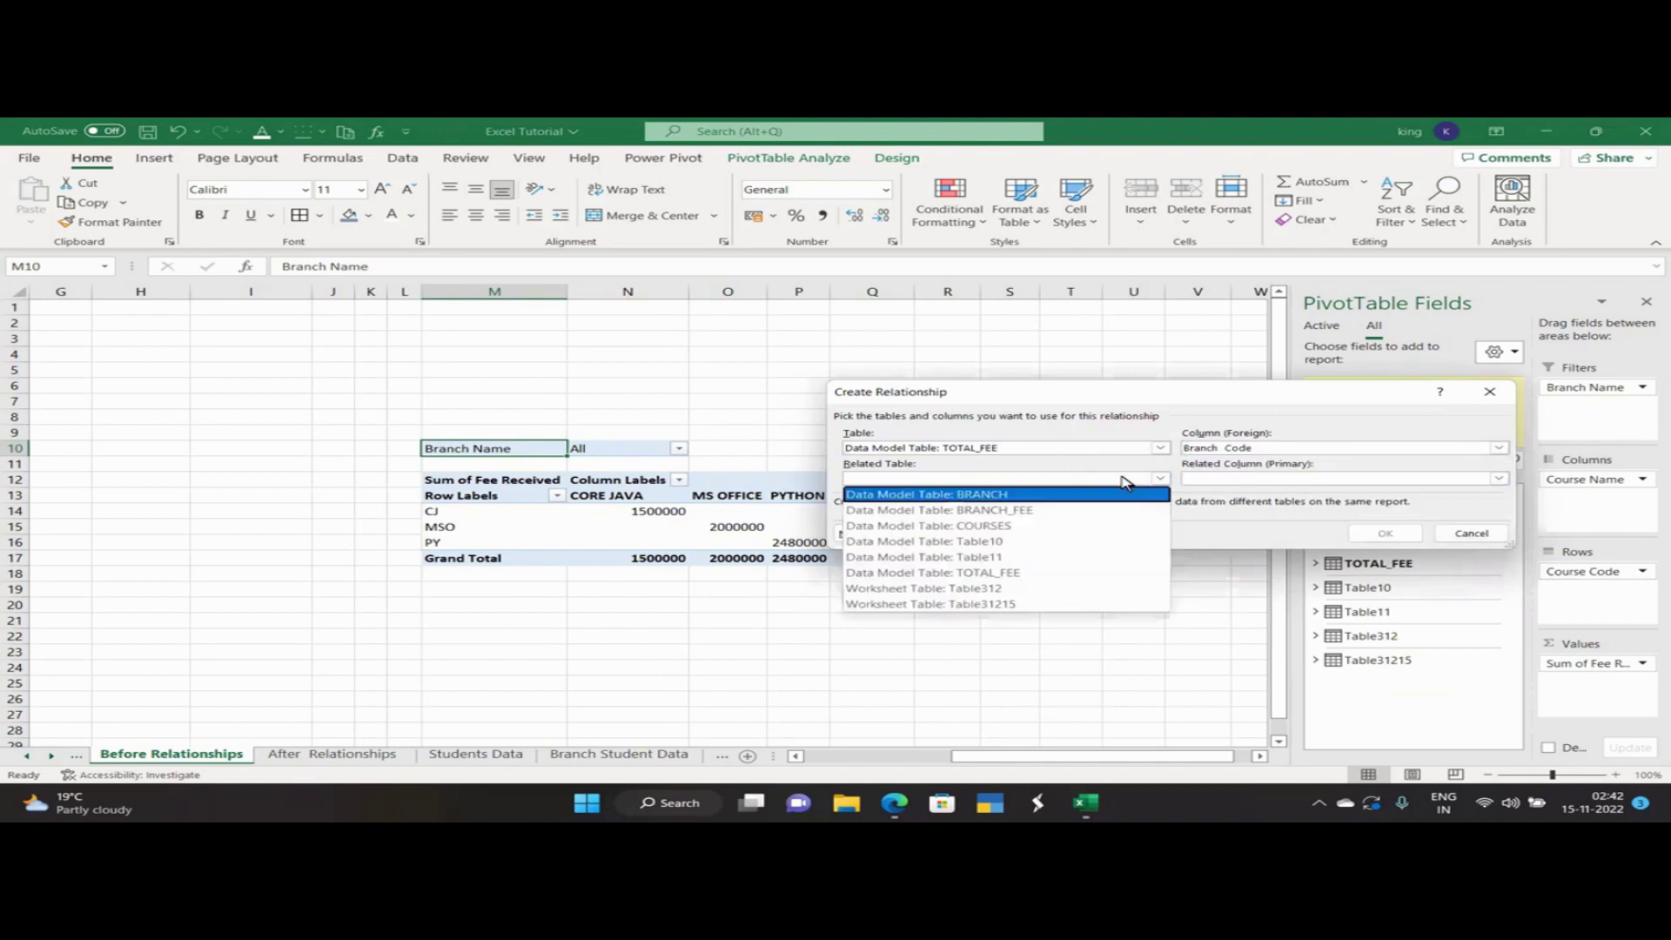
click(1012, 494)
click(1252, 479)
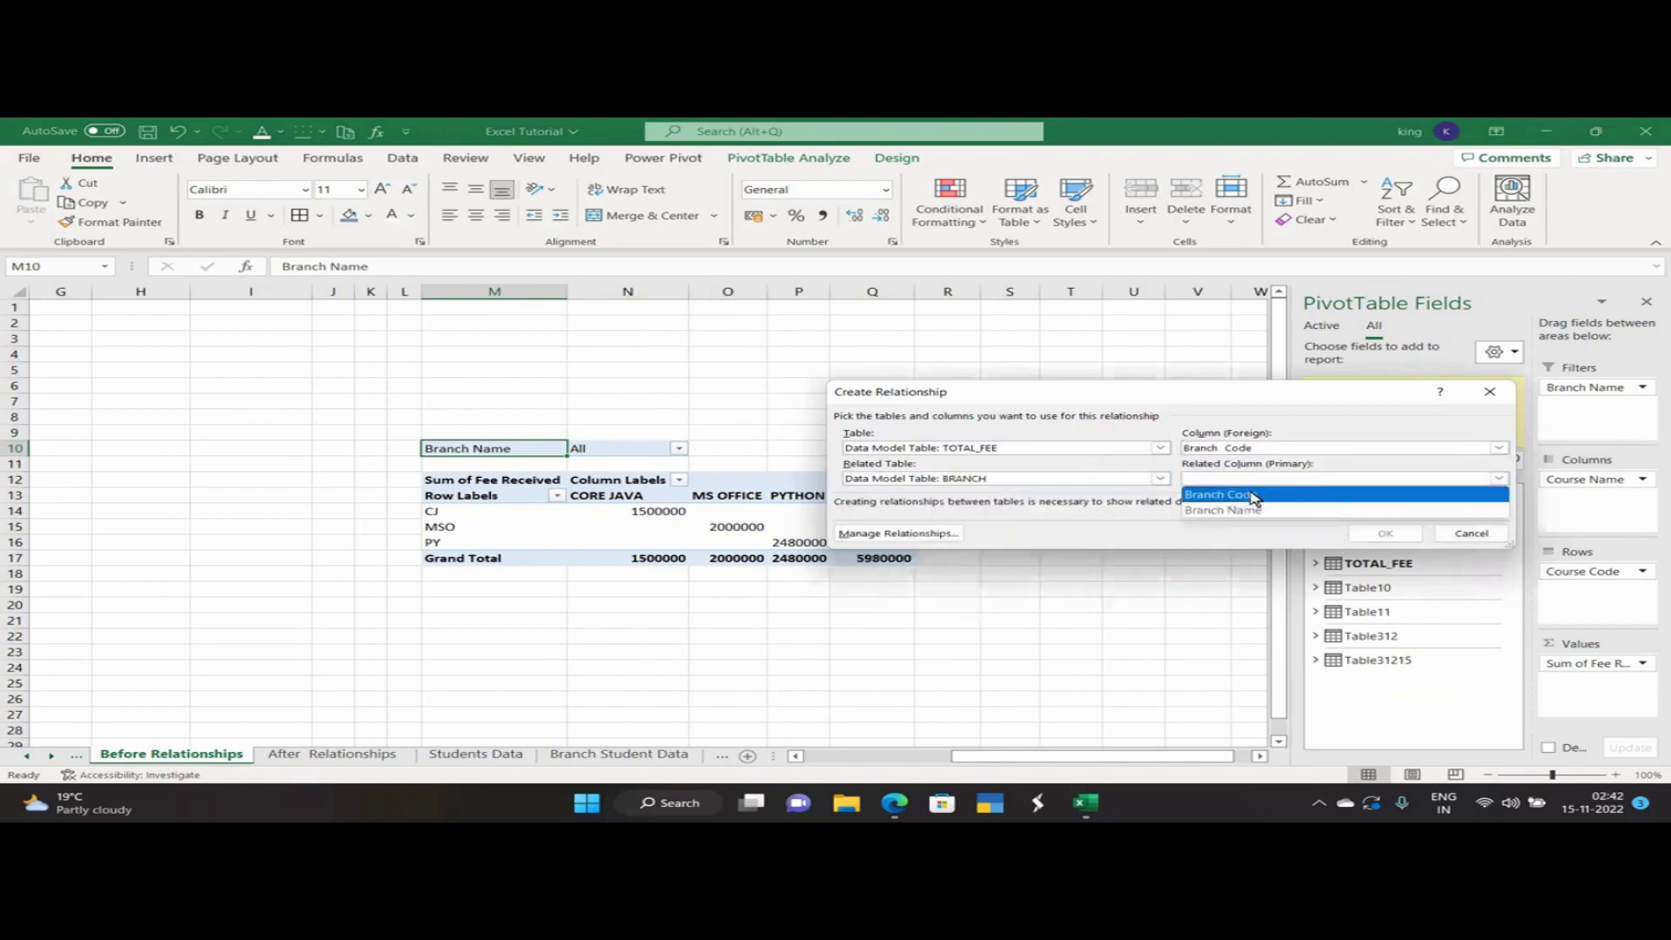
click(1253, 495)
click(1383, 533)
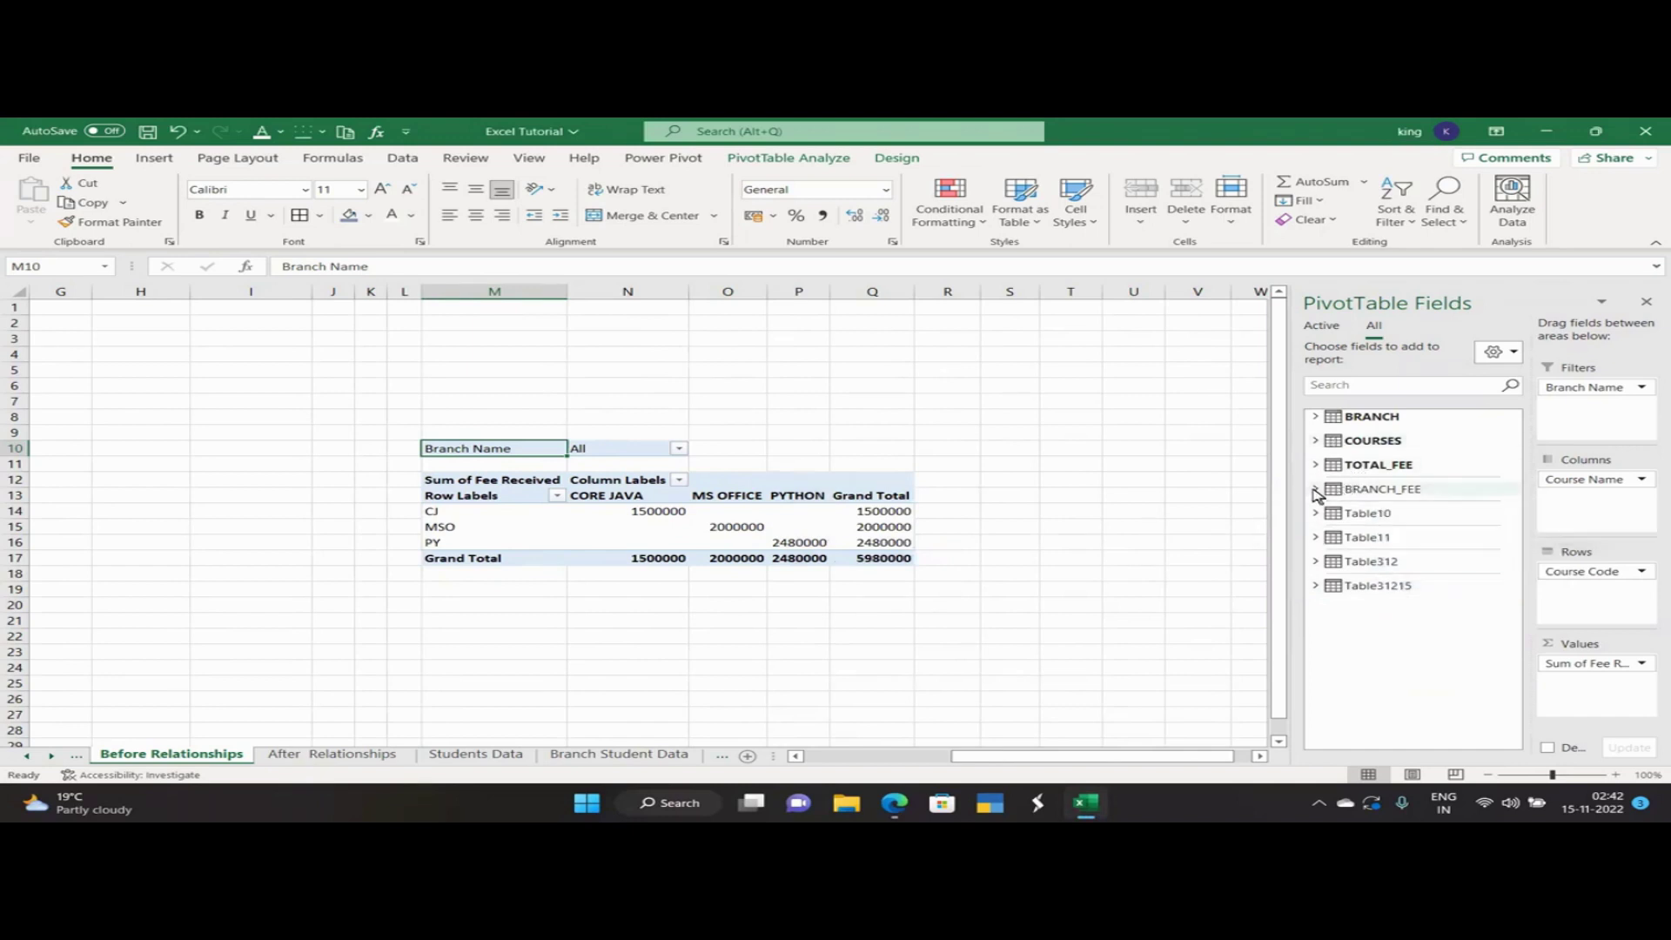
Relate BRANCH_FEE's Branch Code to BRANCH's Branch Code and close Manage Relationships.
click(1365, 490)
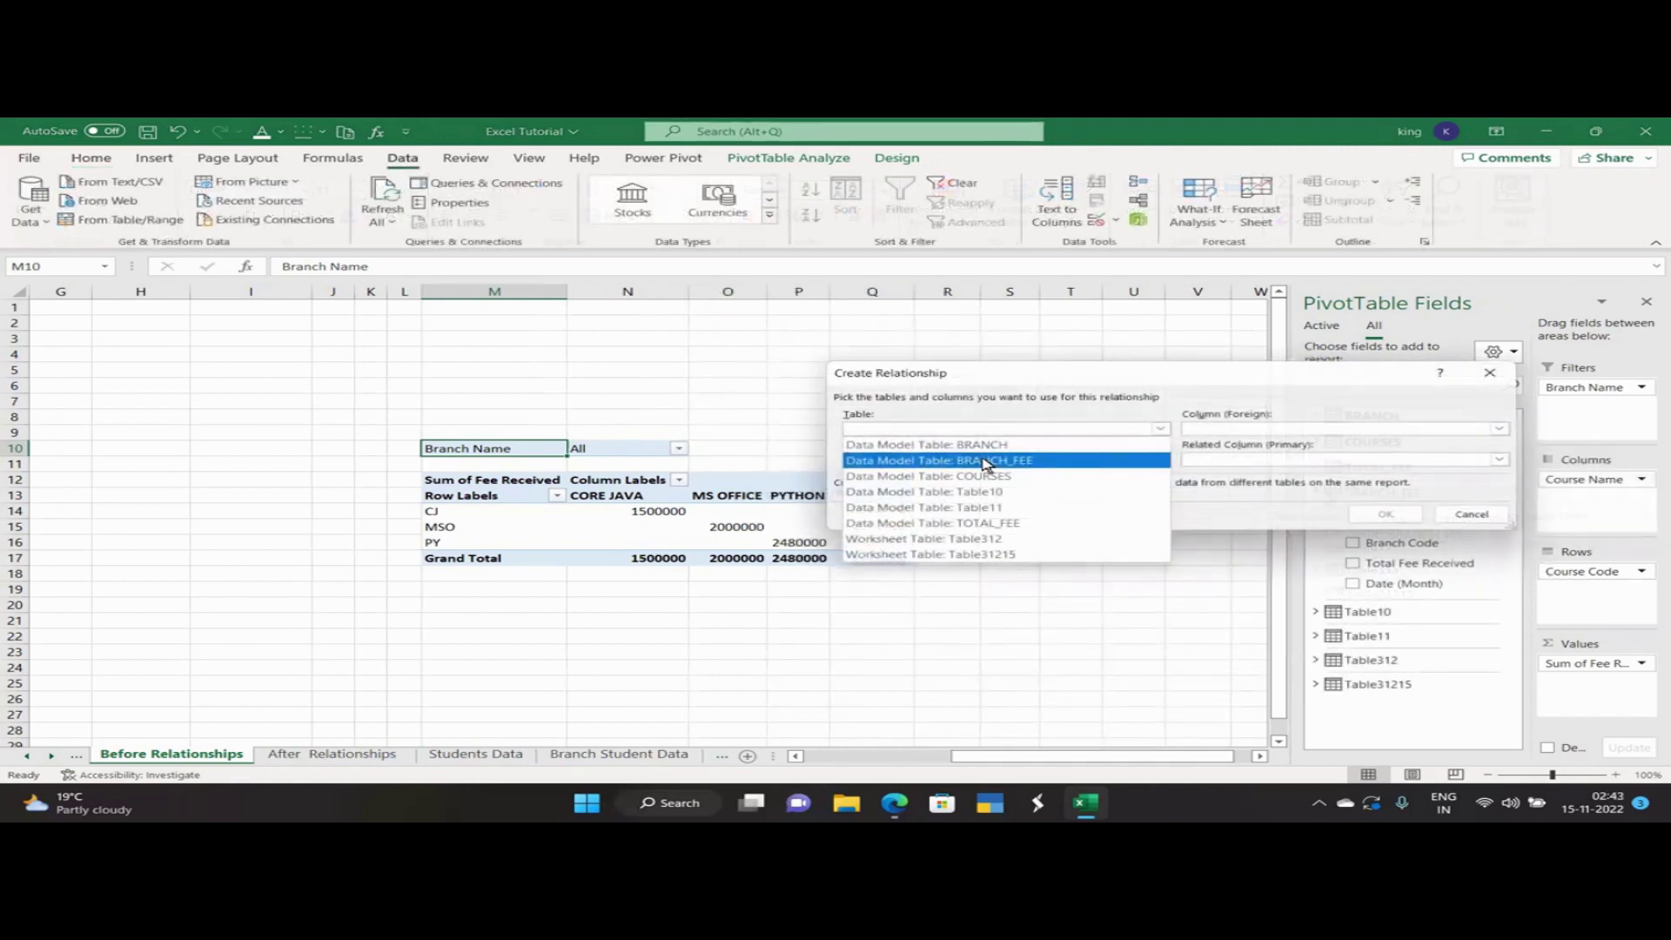
click(986, 462)
click(1231, 430)
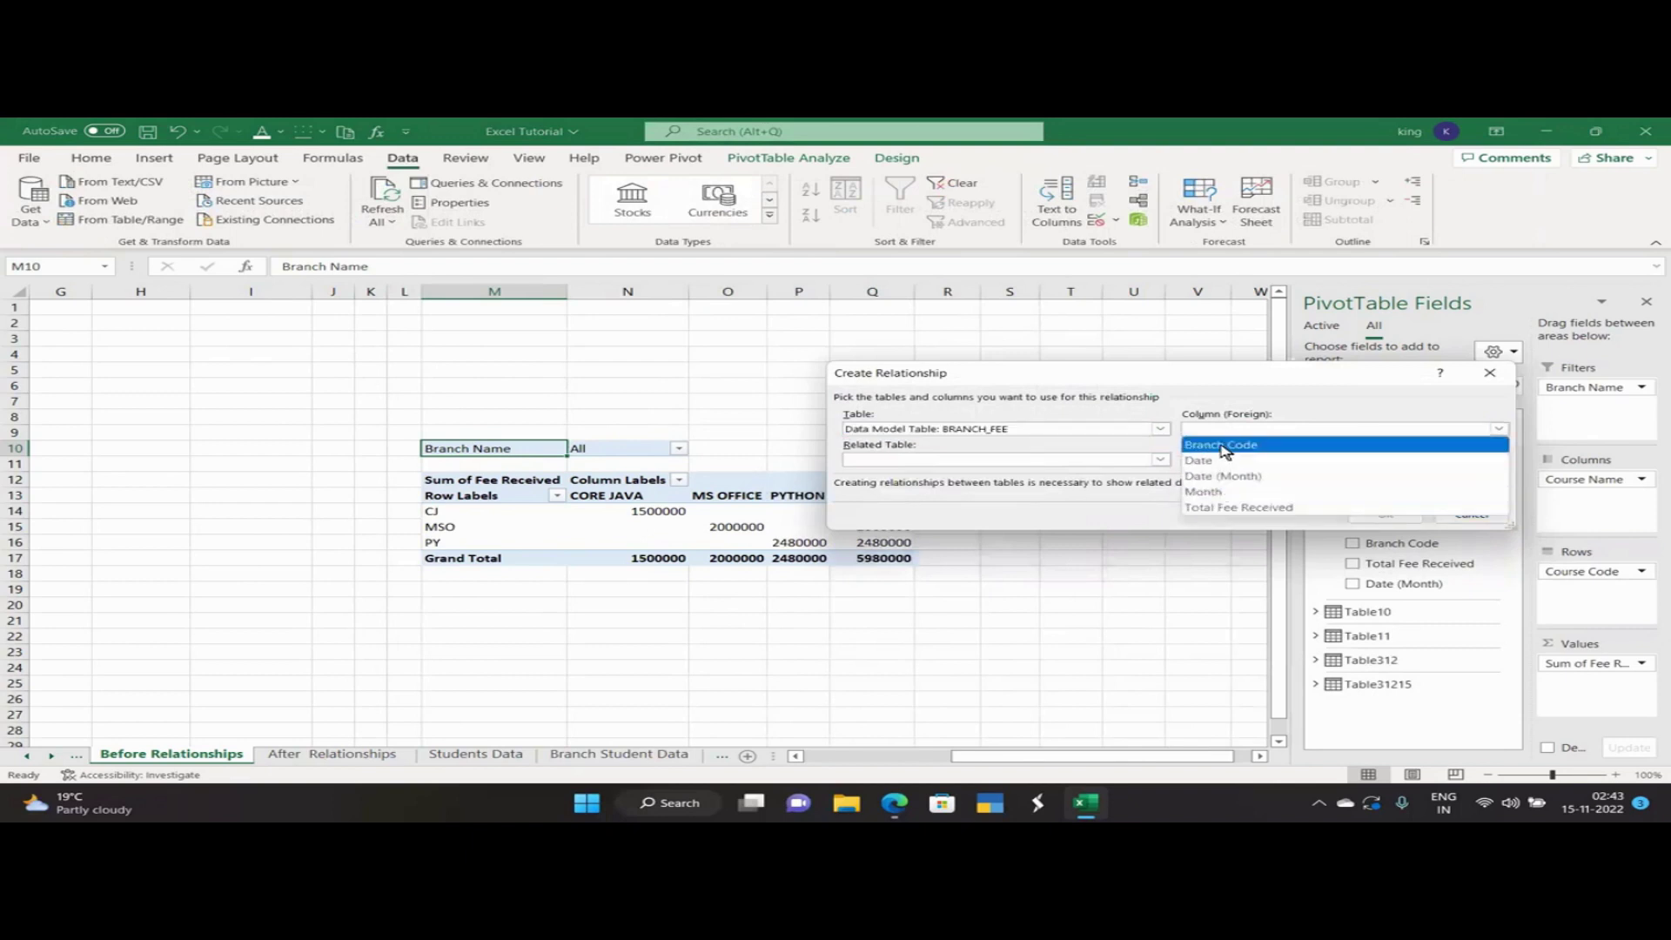
click(1225, 446)
click(1123, 461)
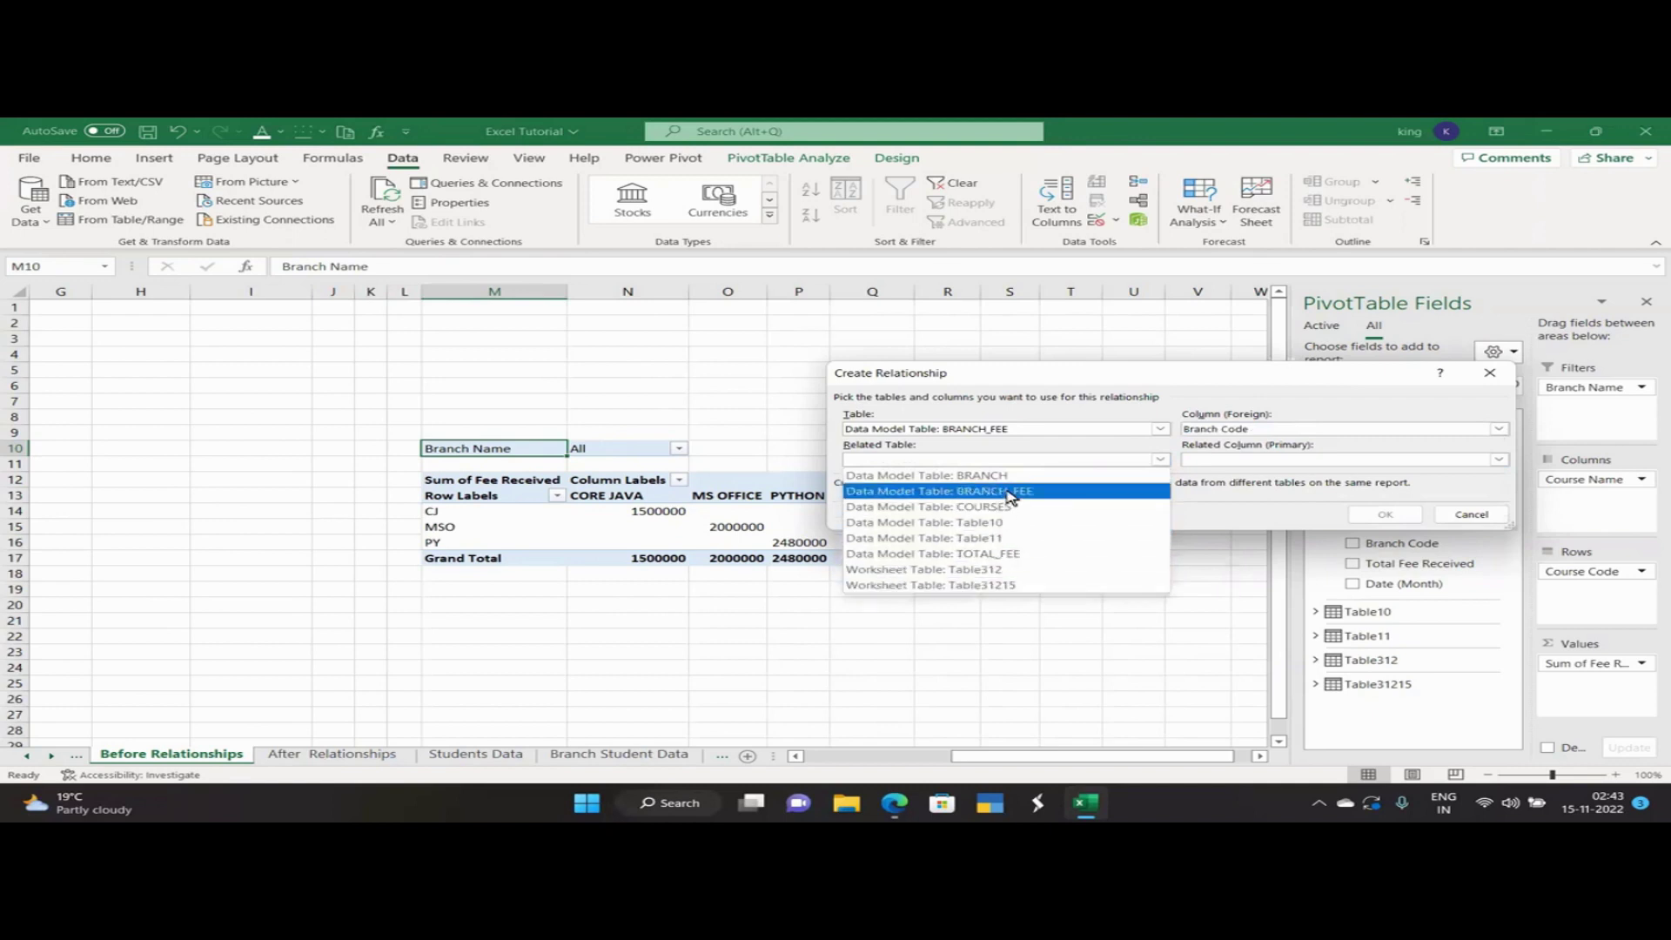
click(1016, 477)
click(1245, 459)
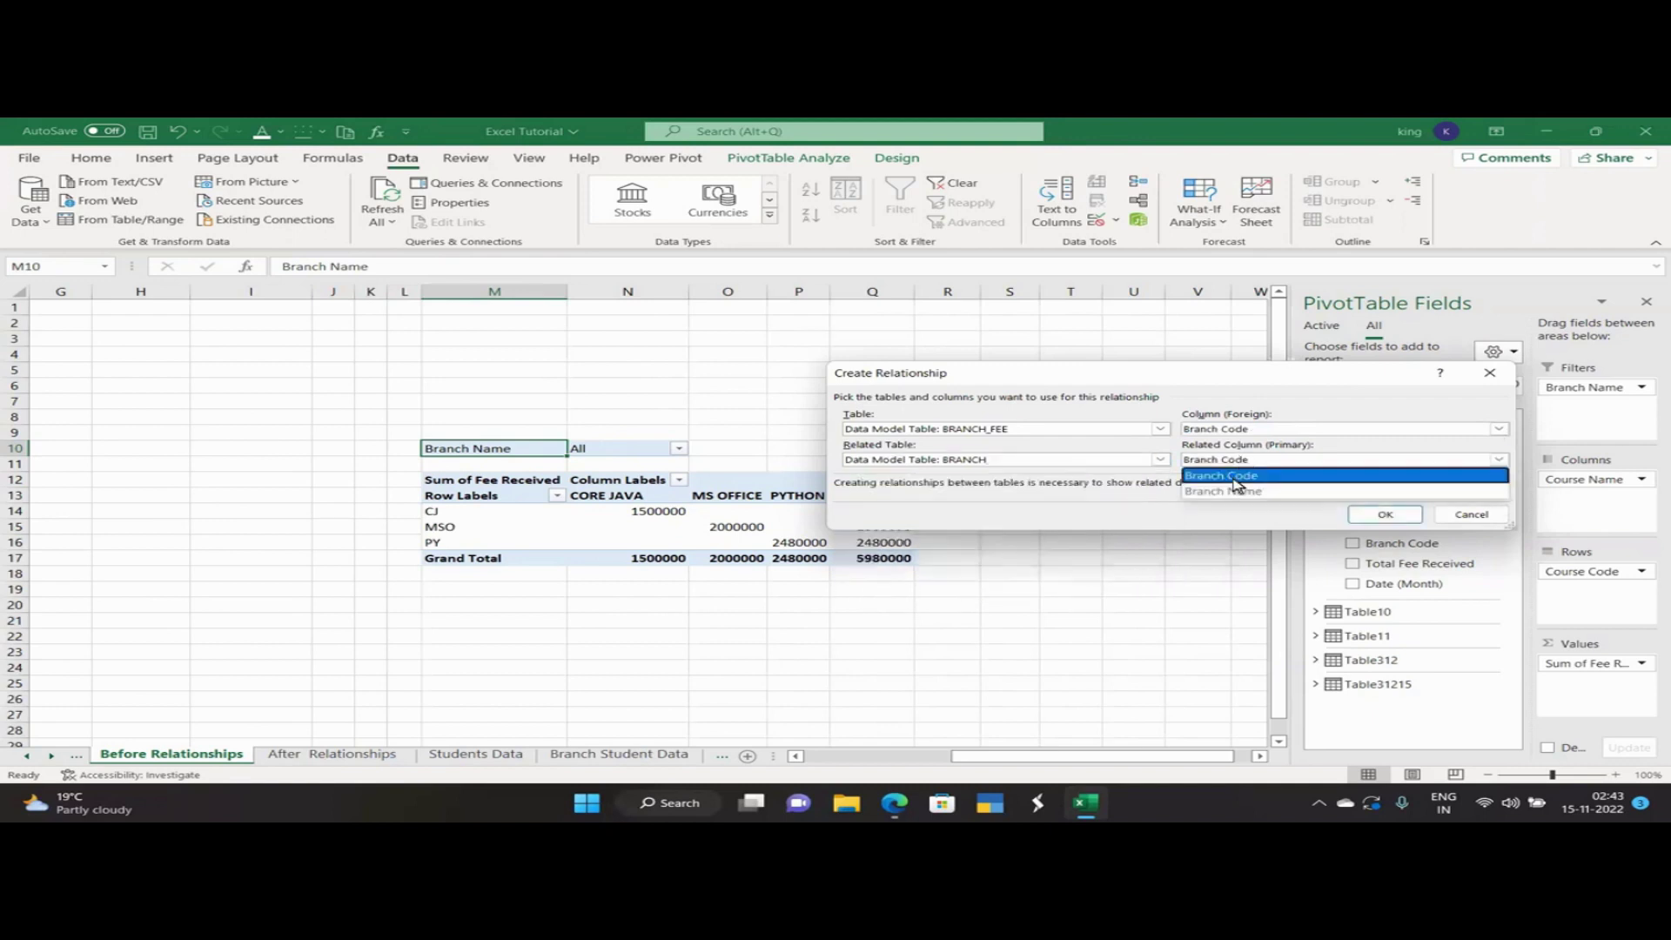
click(1234, 476)
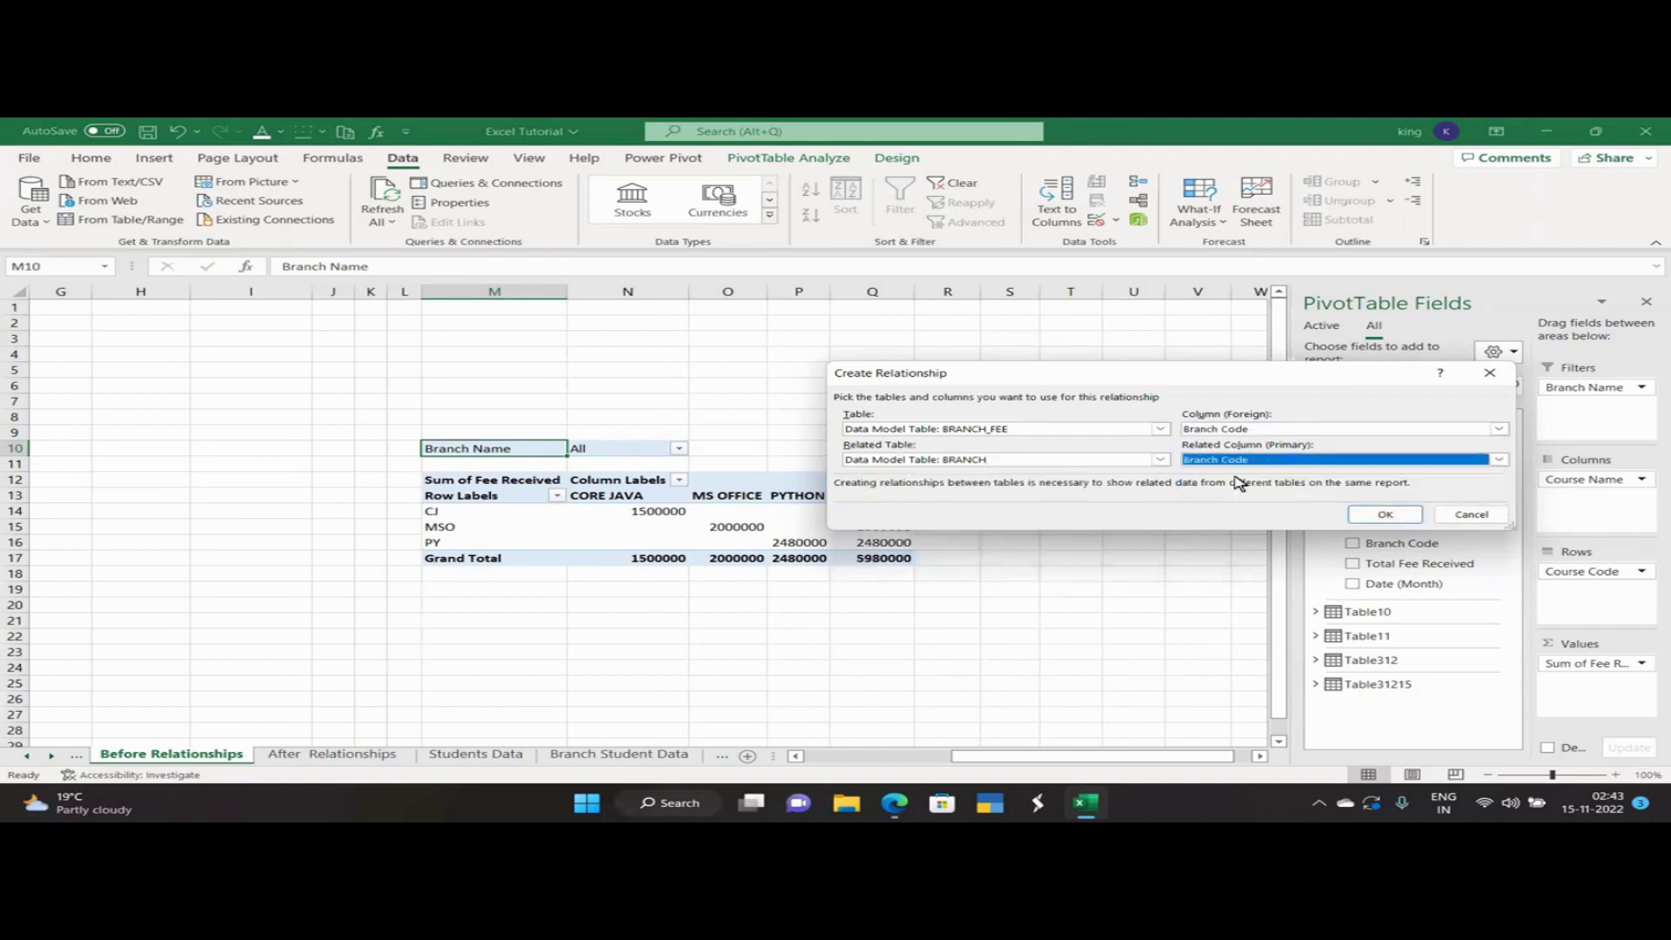
click(1386, 515)
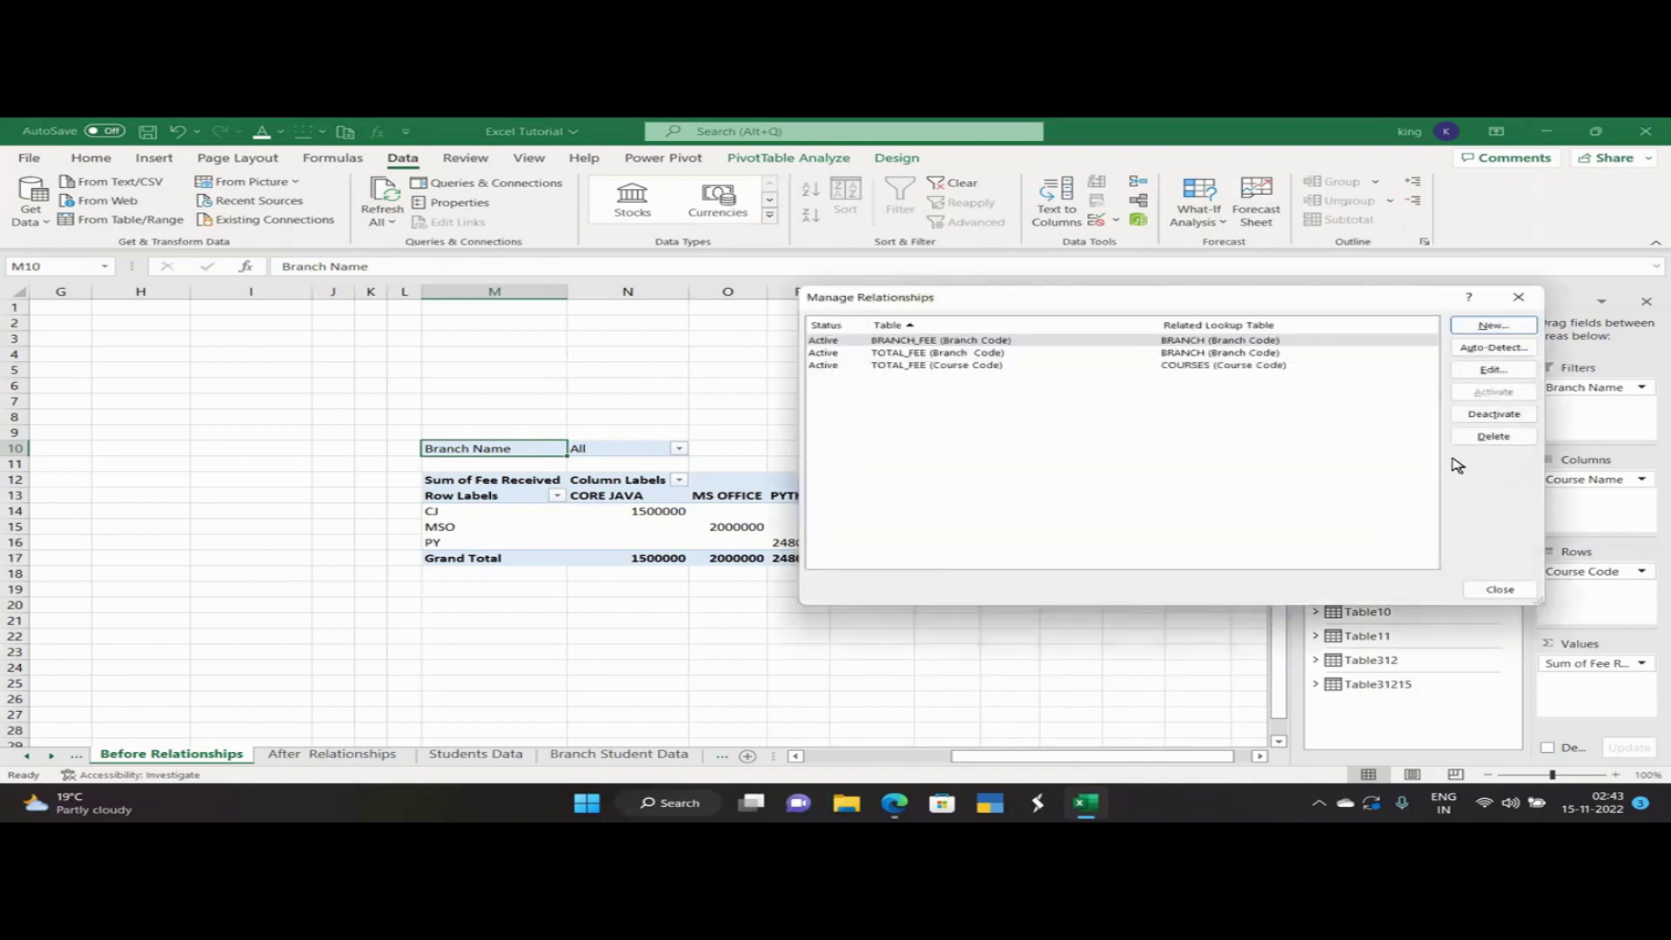
click(1519, 299)
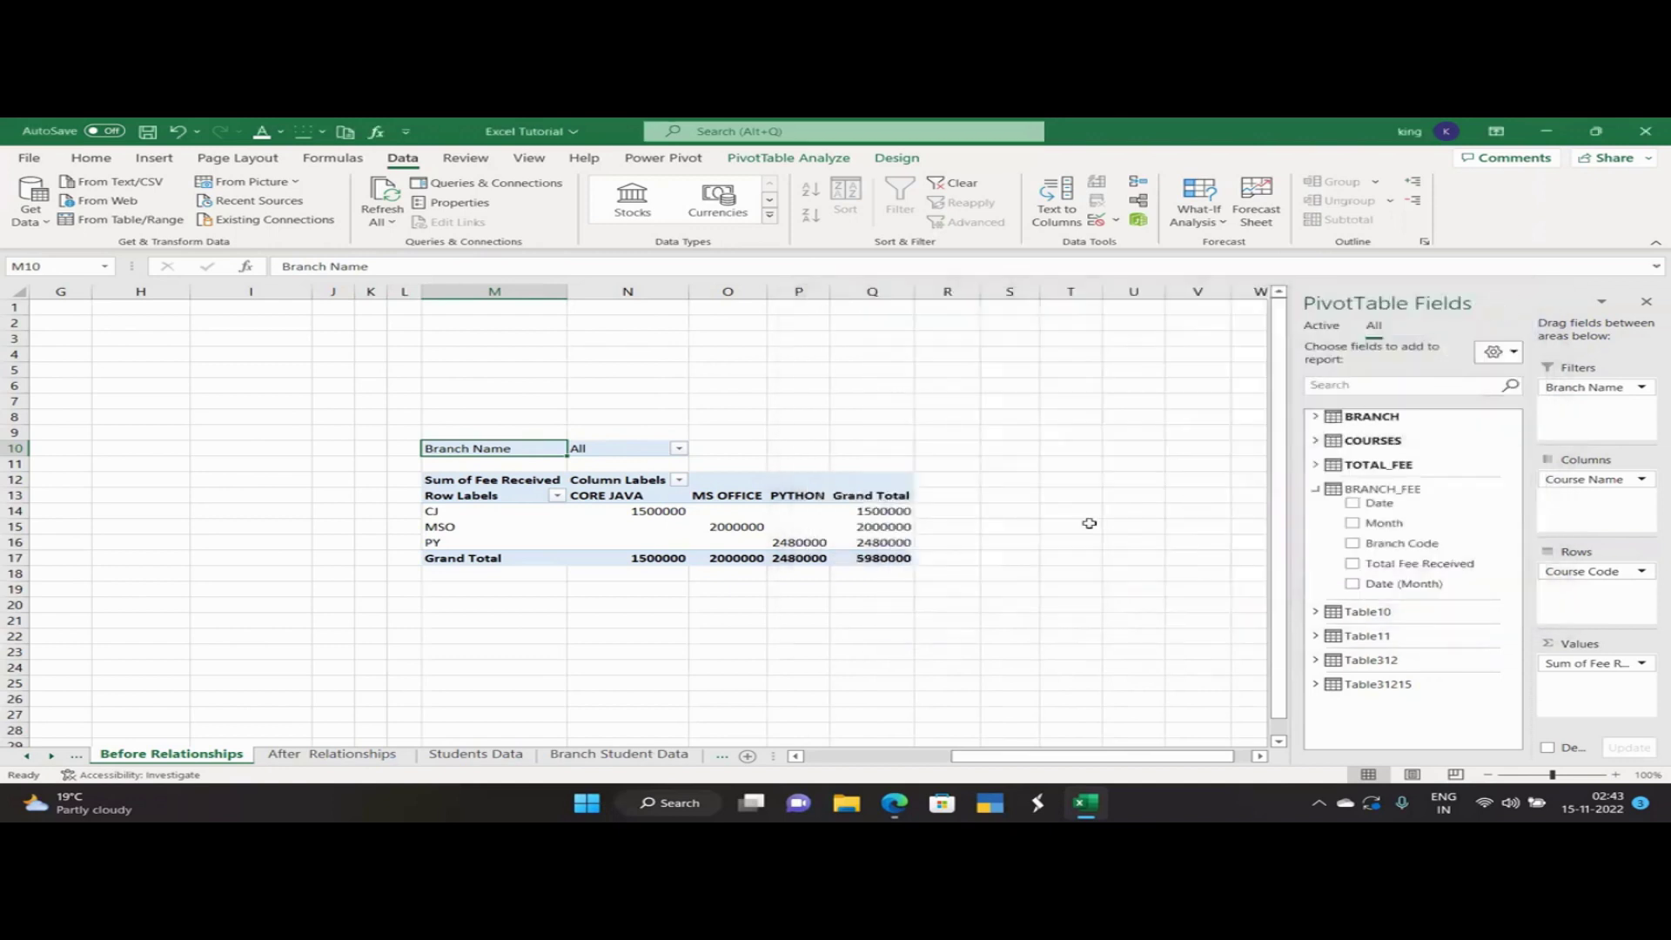
Refresh PivotTable4 from a value cell's context menu.
right_click(840, 515)
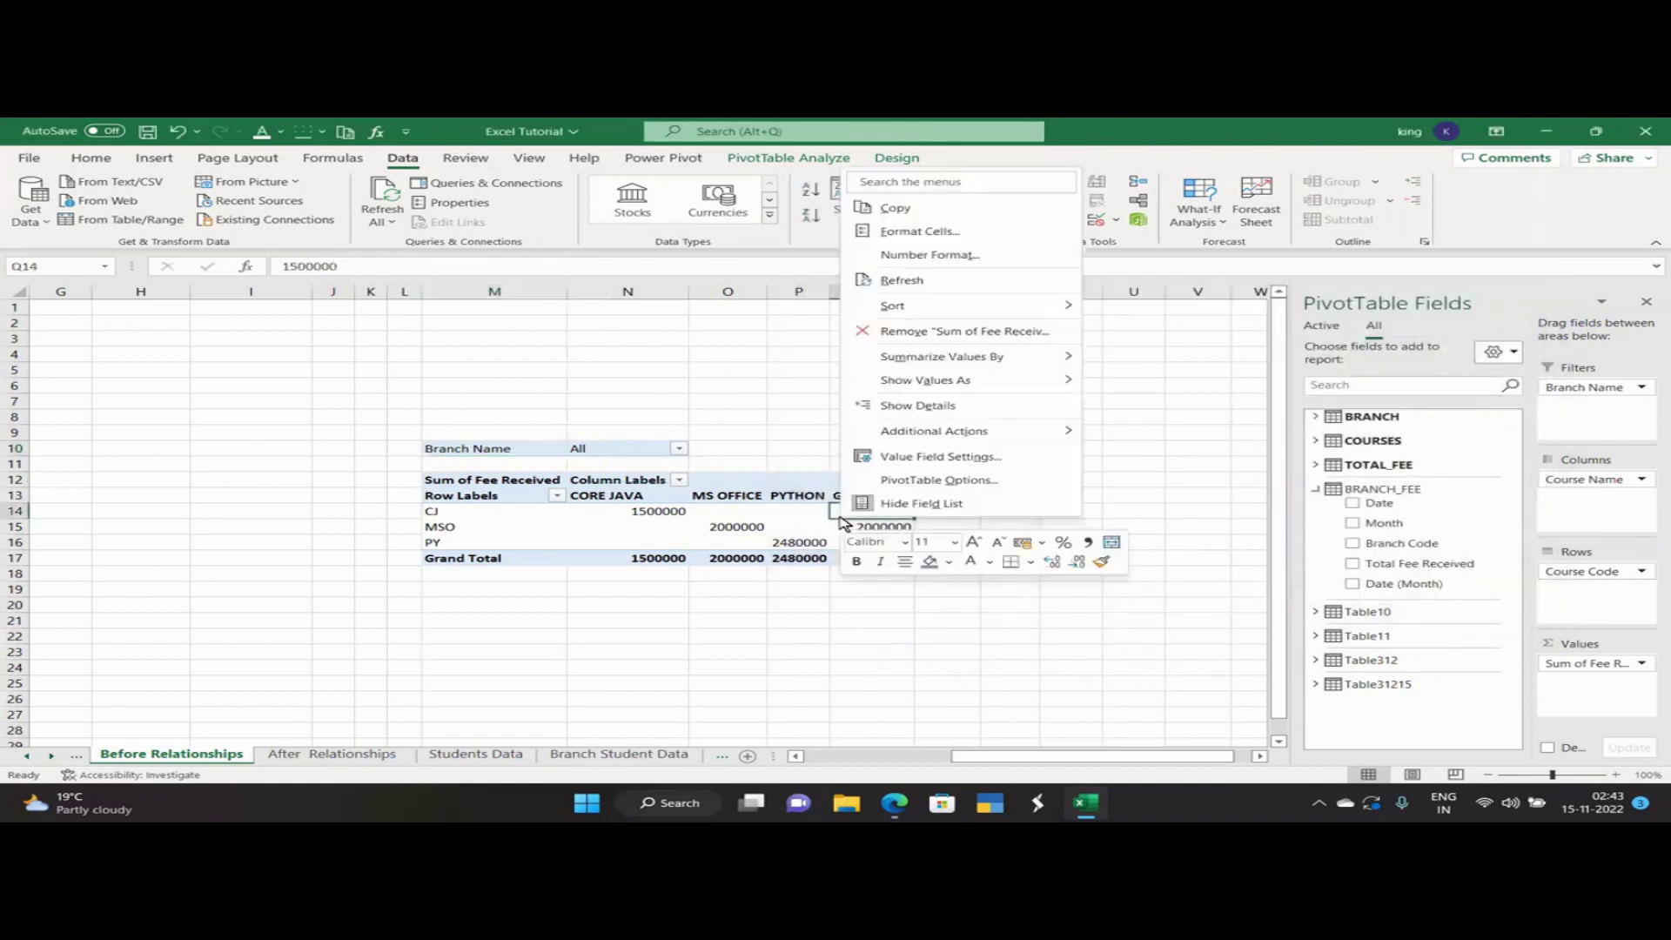
click(932, 285)
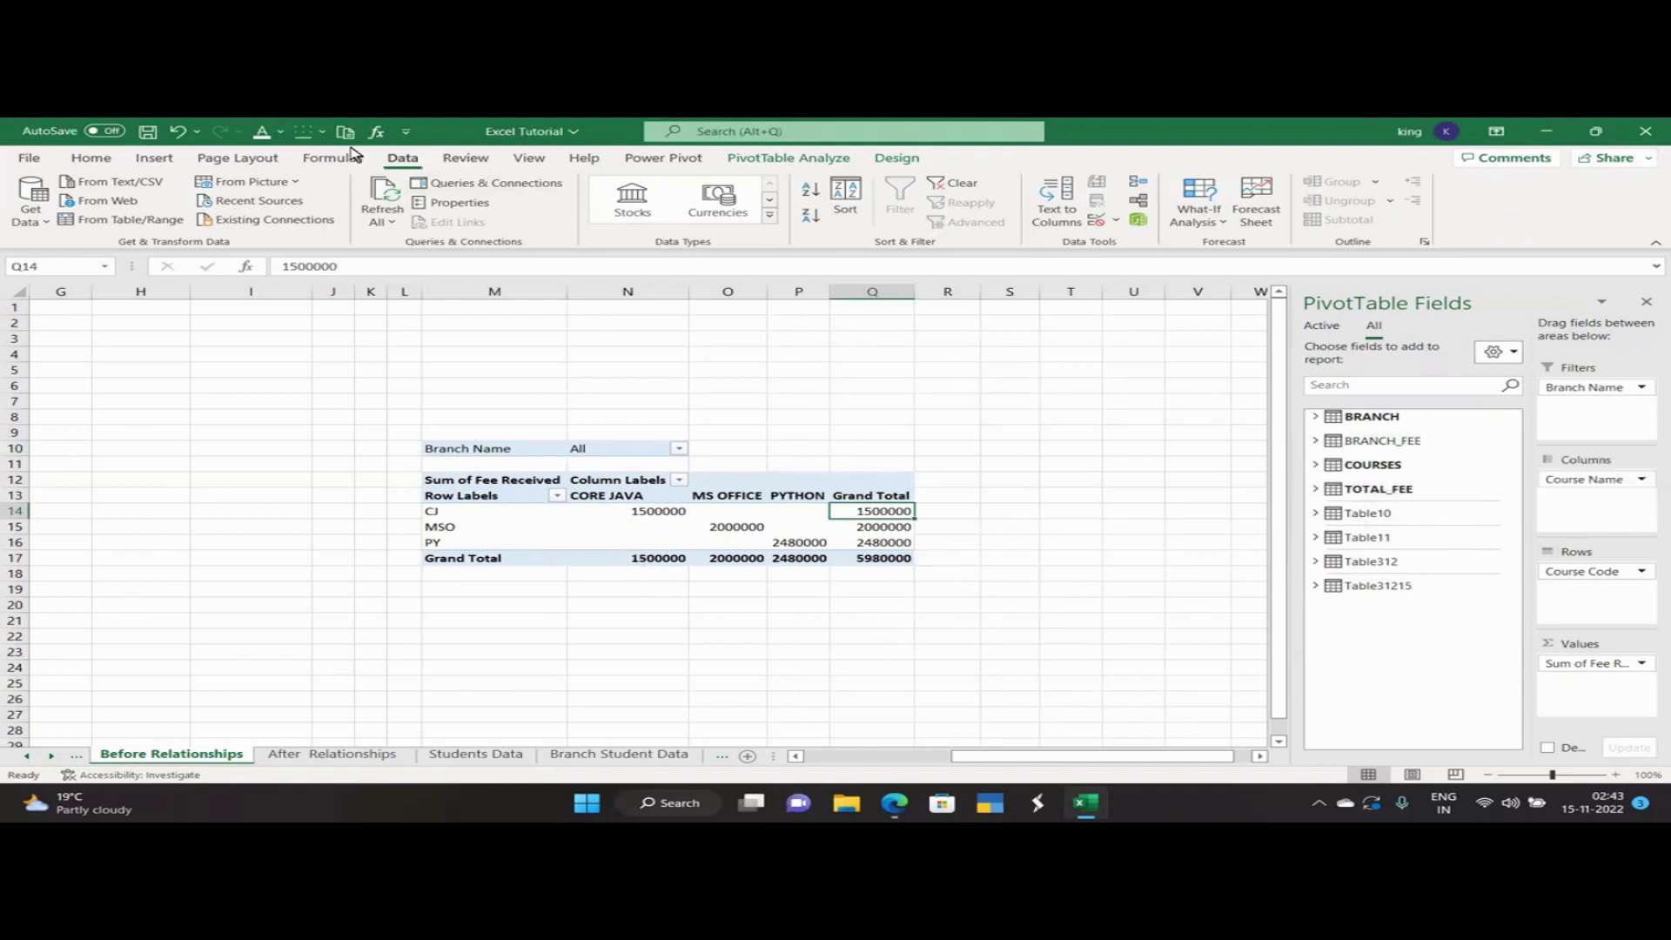
Cancel a duplicate TOTAL_FEE-to-BRANCH Branch Code relationship and close Manage Relationships.
click(1140, 202)
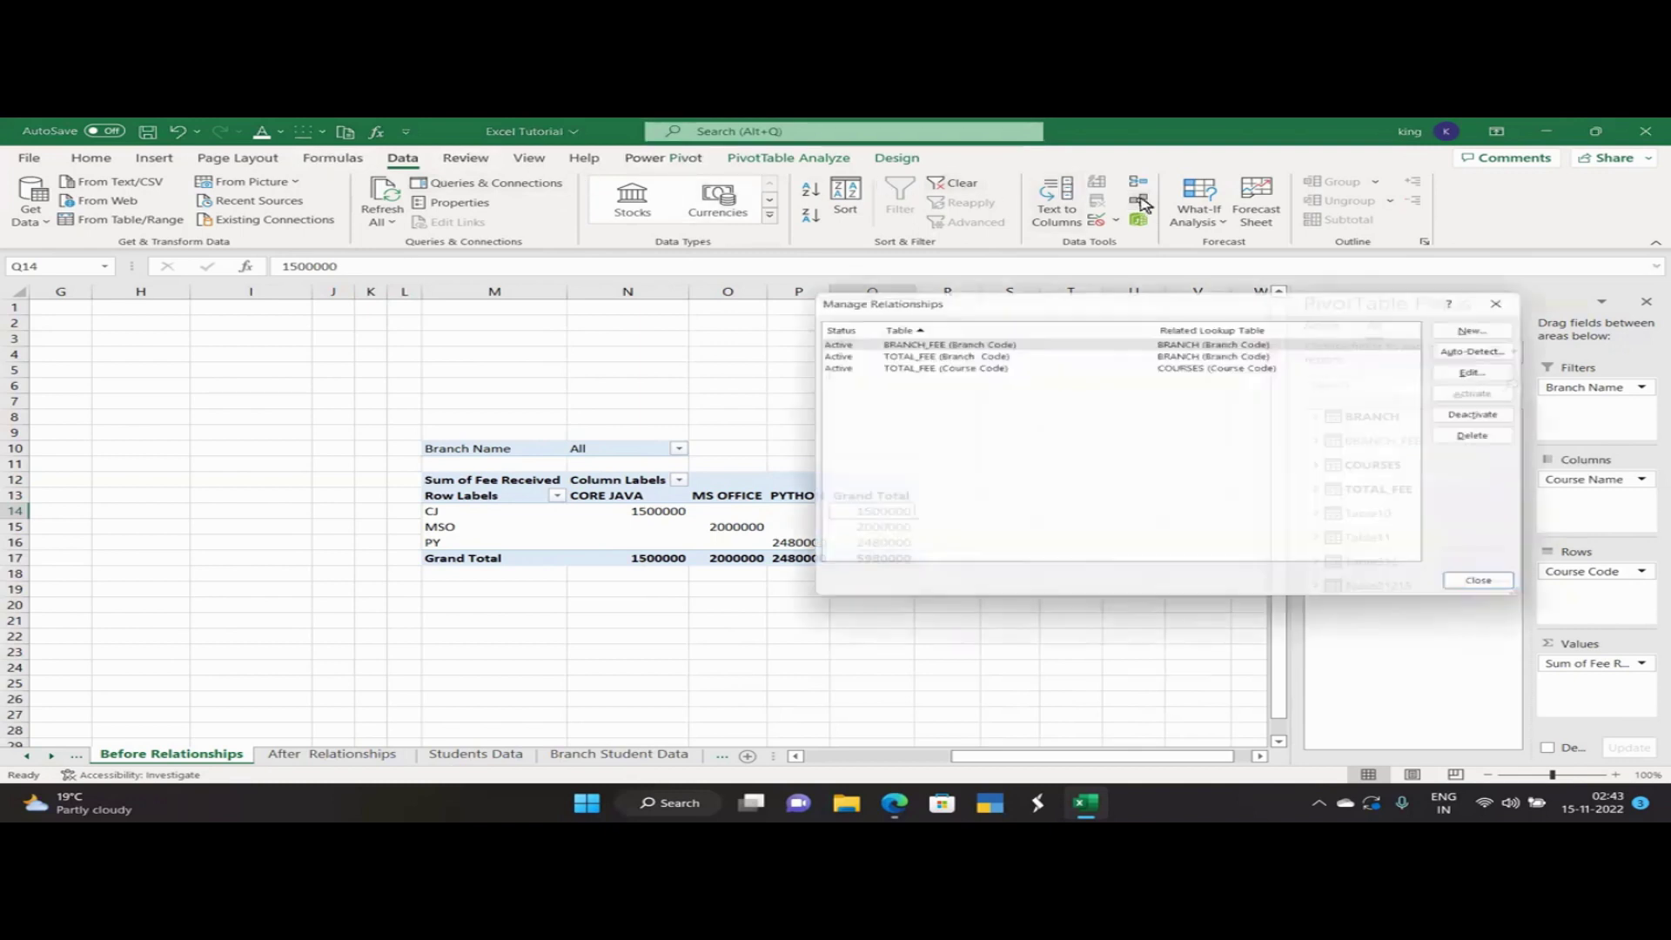
click(1490, 326)
click(1020, 428)
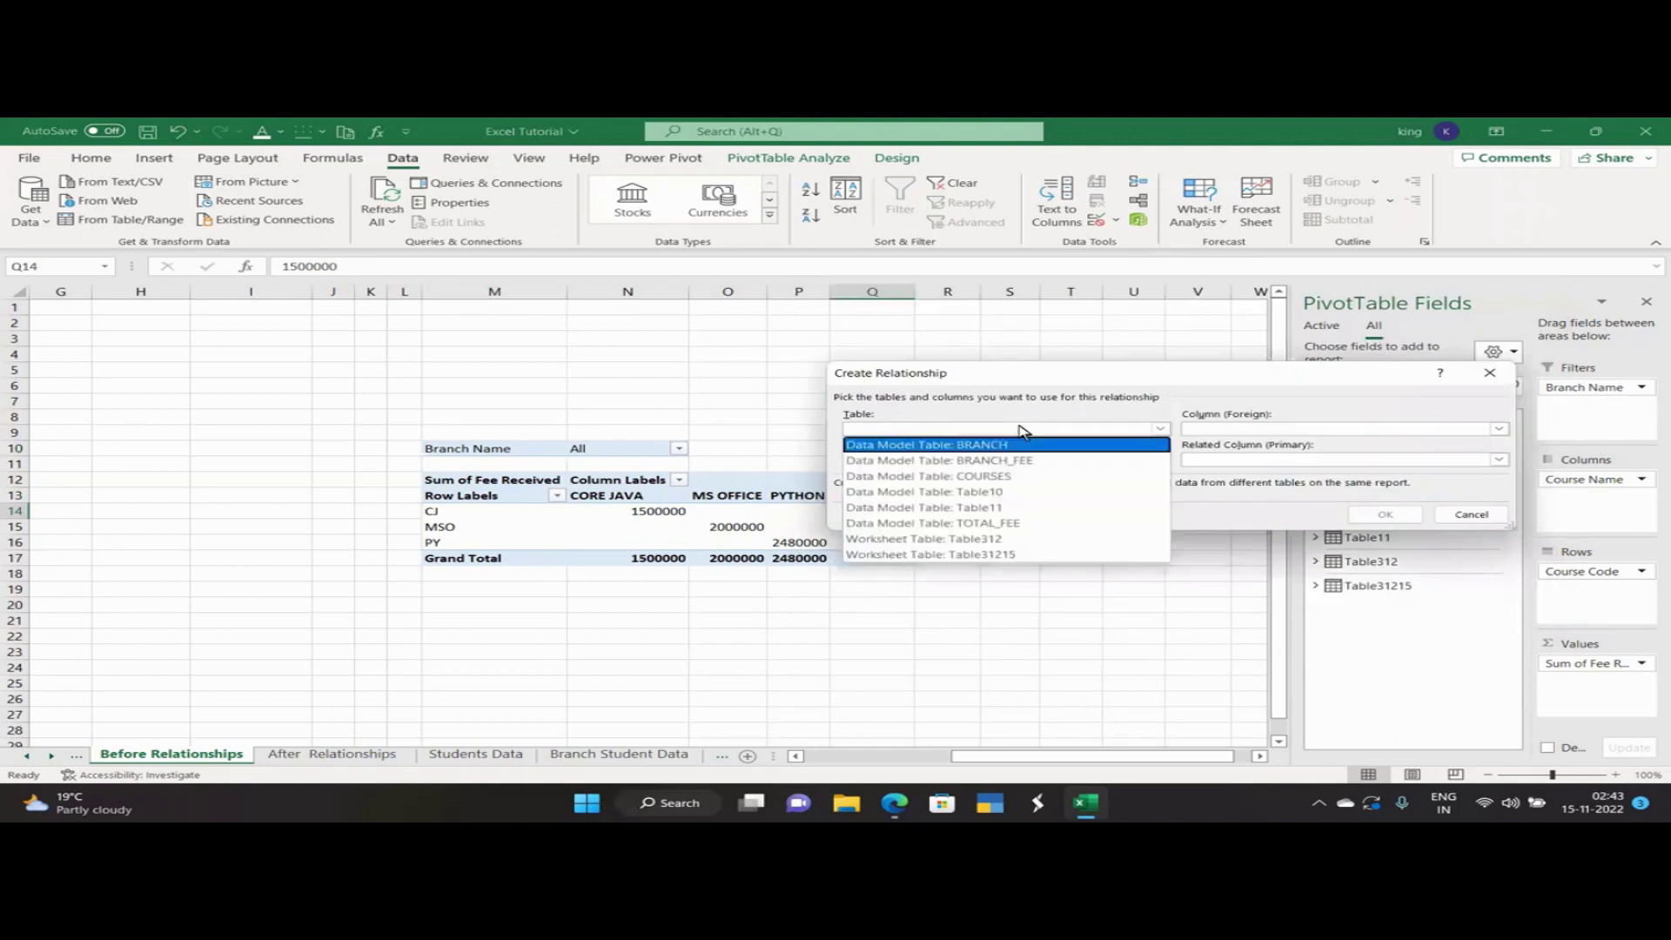
click(1001, 523)
click(1257, 429)
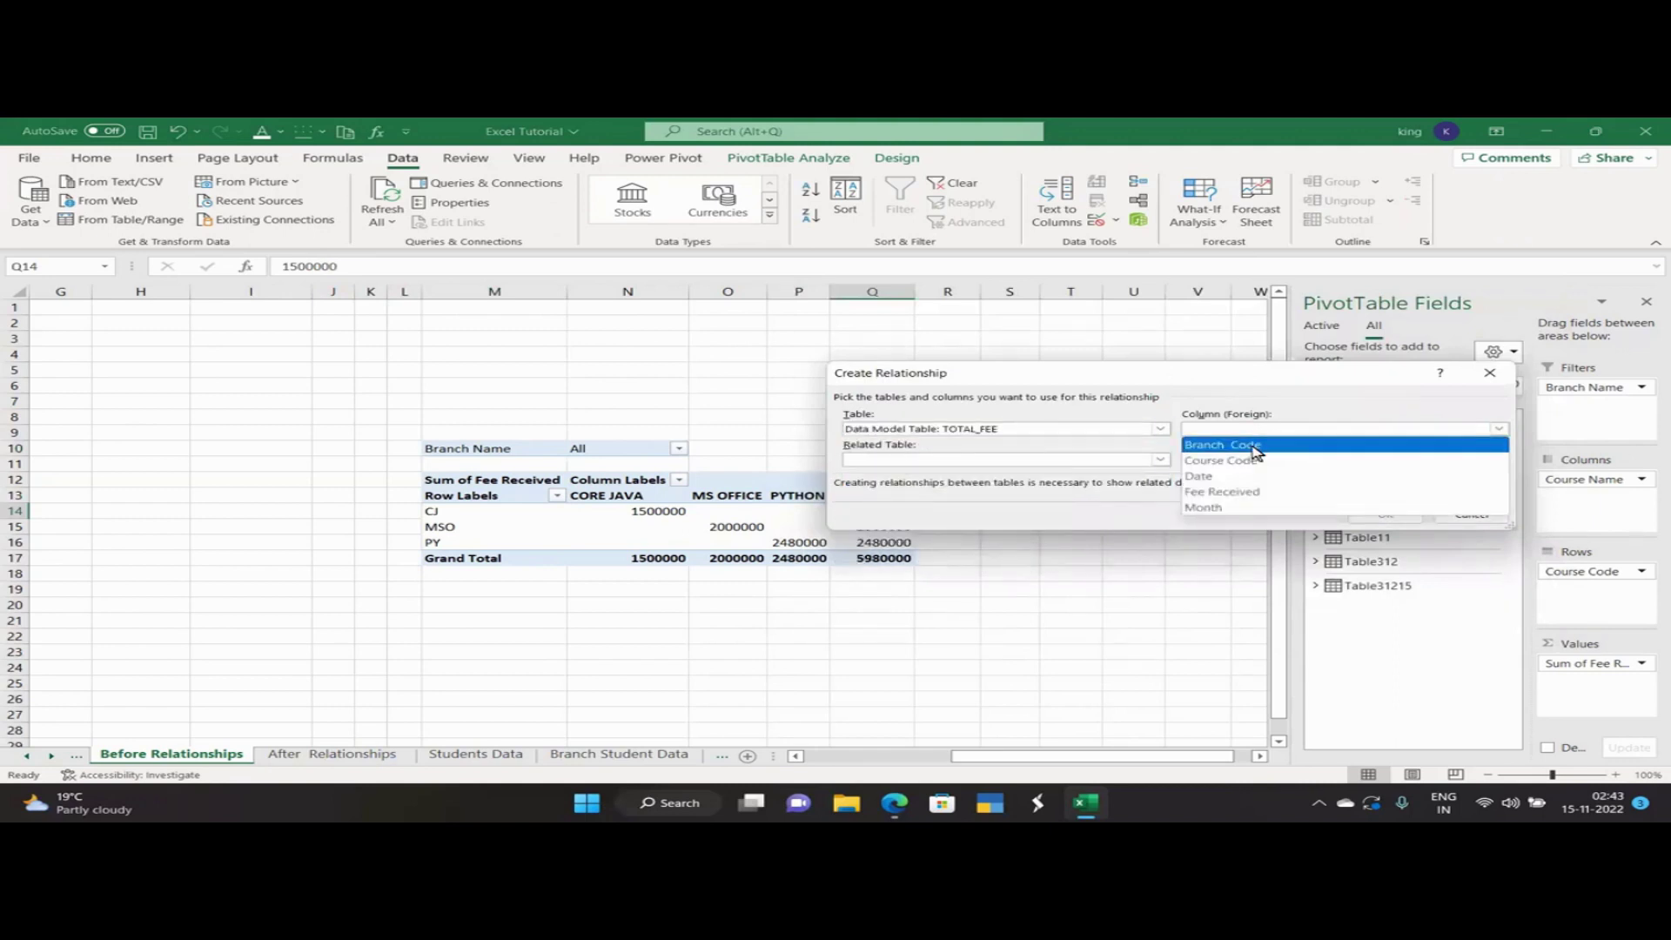
click(1256, 446)
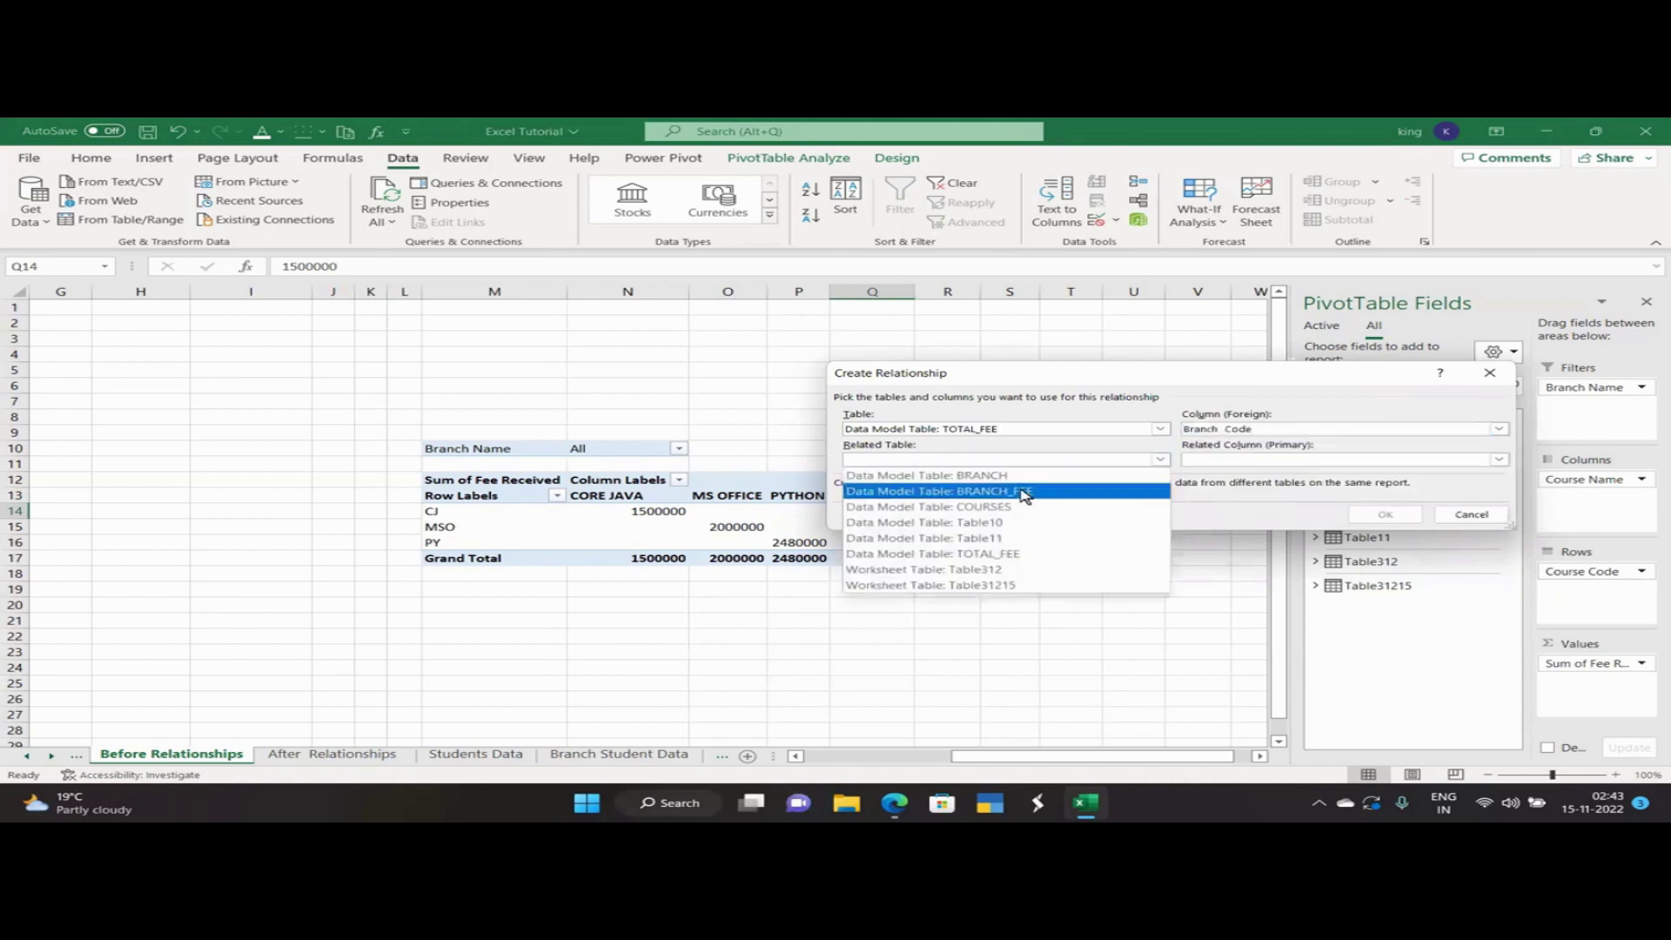
click(1021, 477)
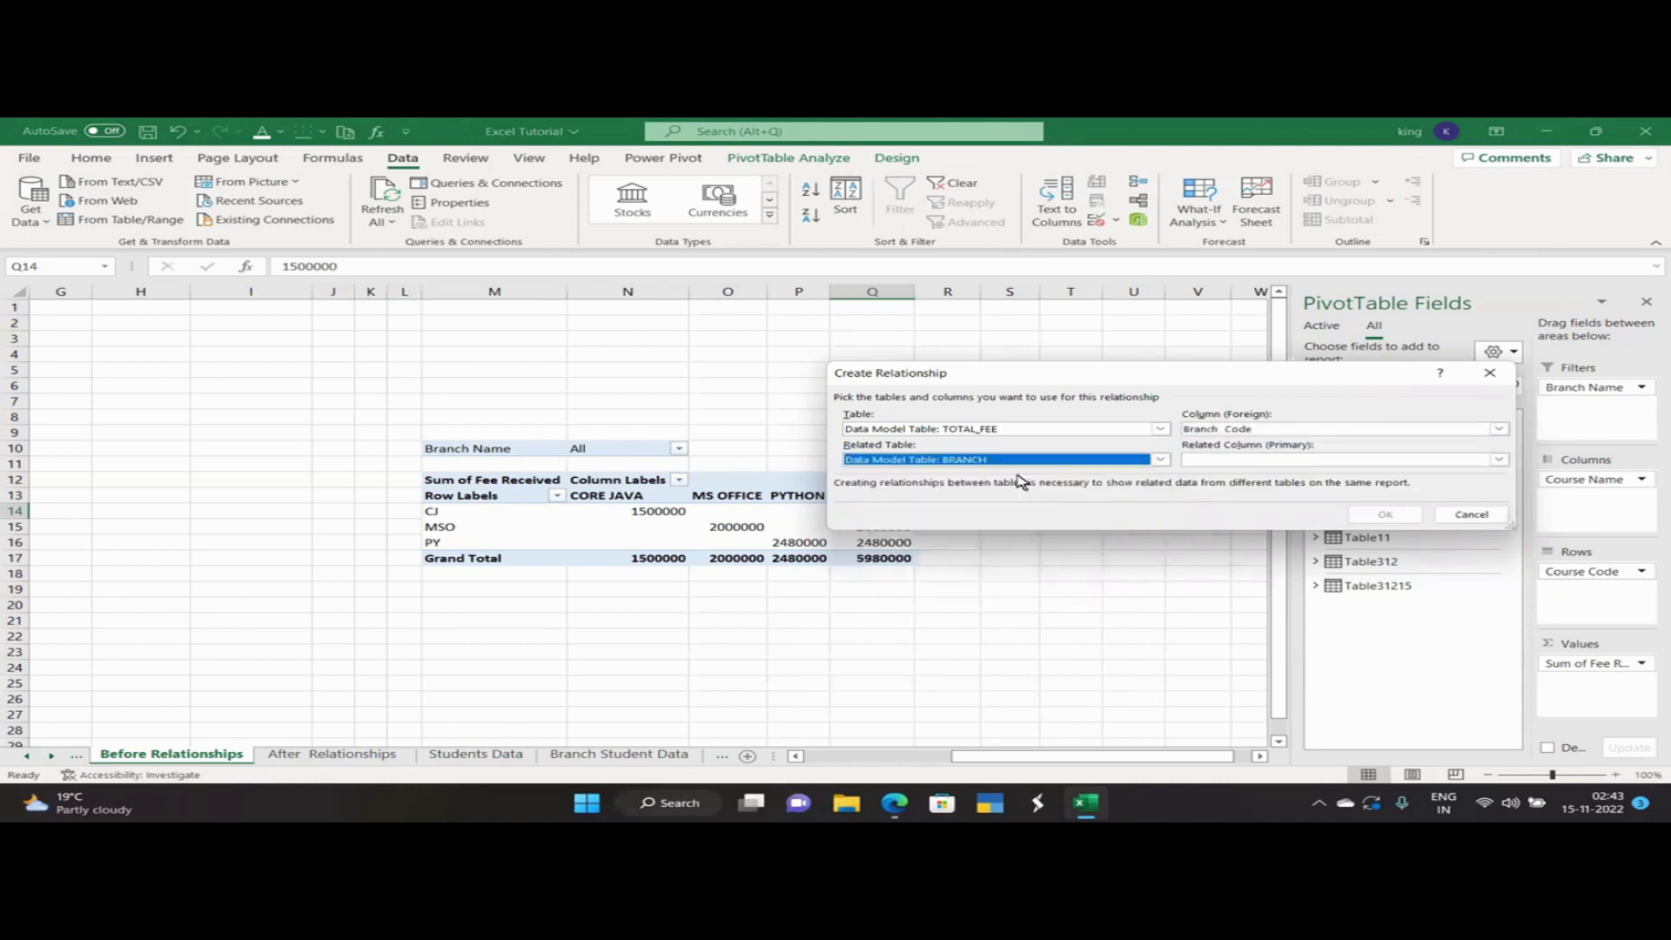
click(1222, 460)
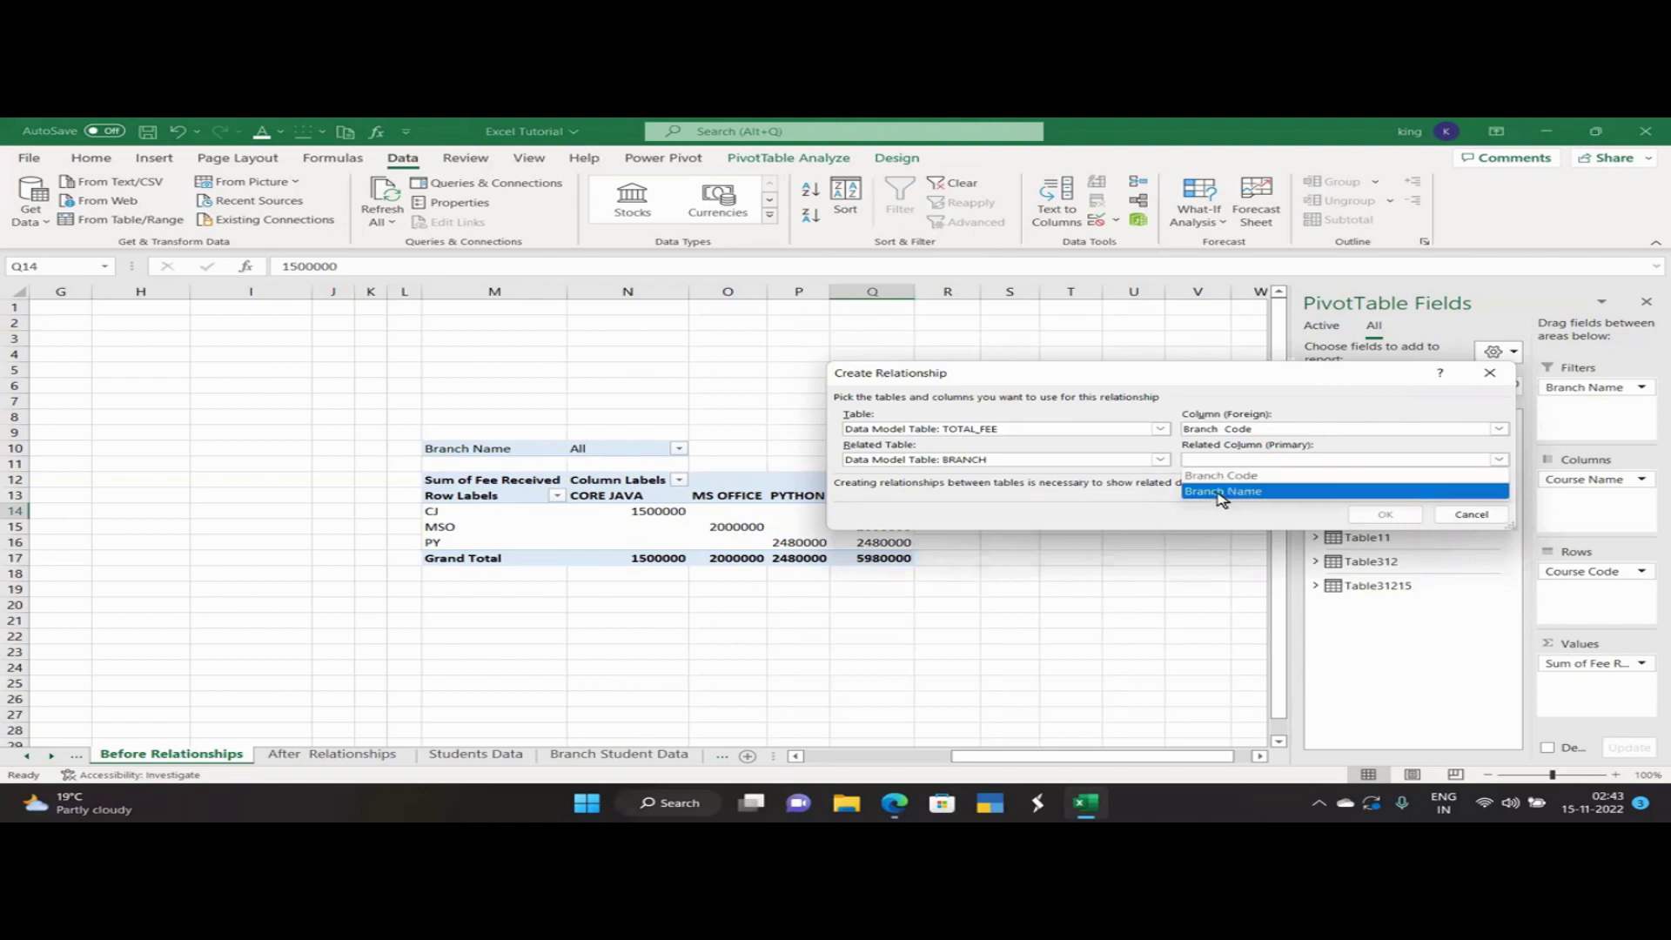
click(1223, 480)
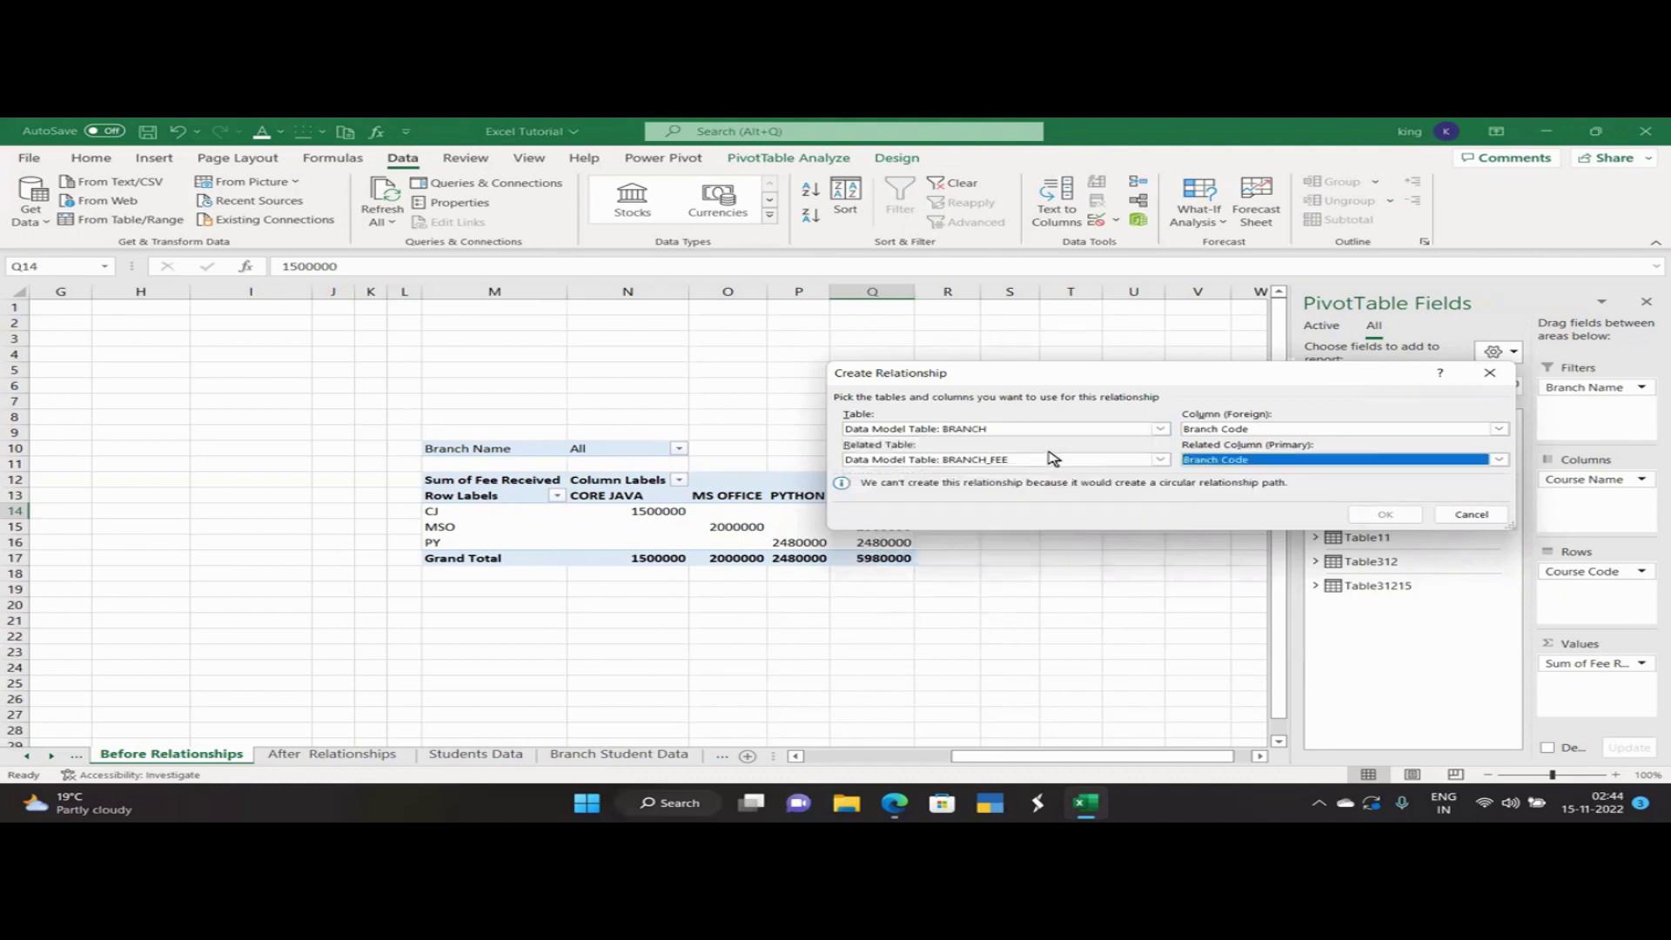
click(1489, 372)
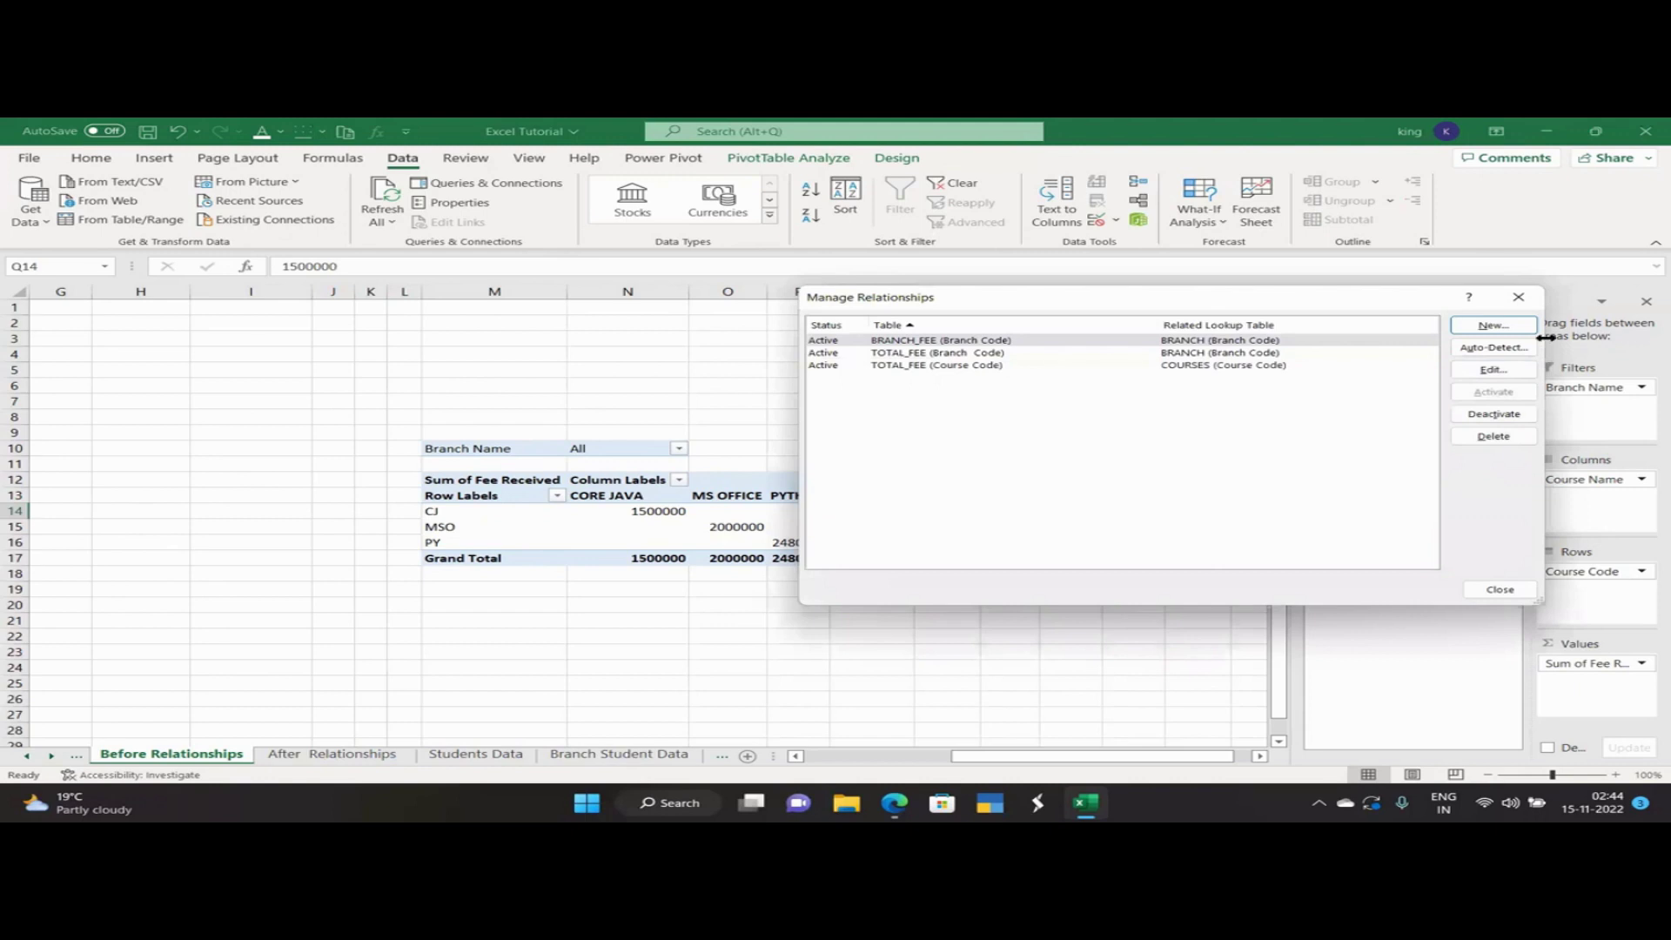
click(1518, 297)
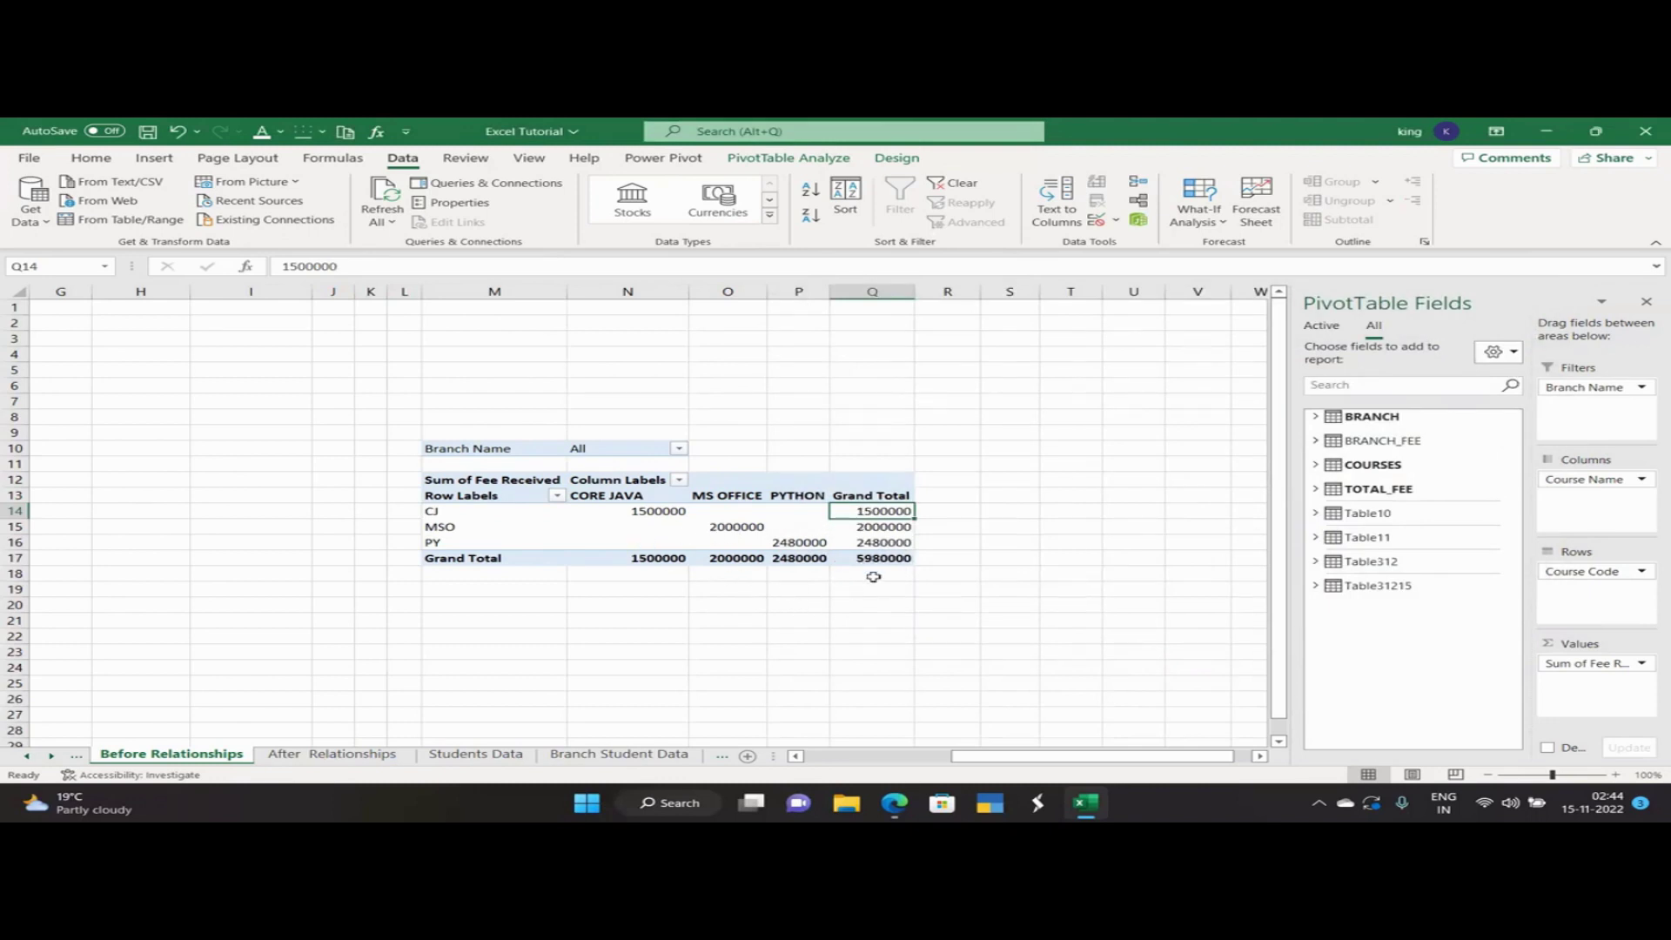
Keep Sum of Fee Received in Values and add BRANCH_FEE's Total Fee Received under Course Code rows.
click(1591, 488)
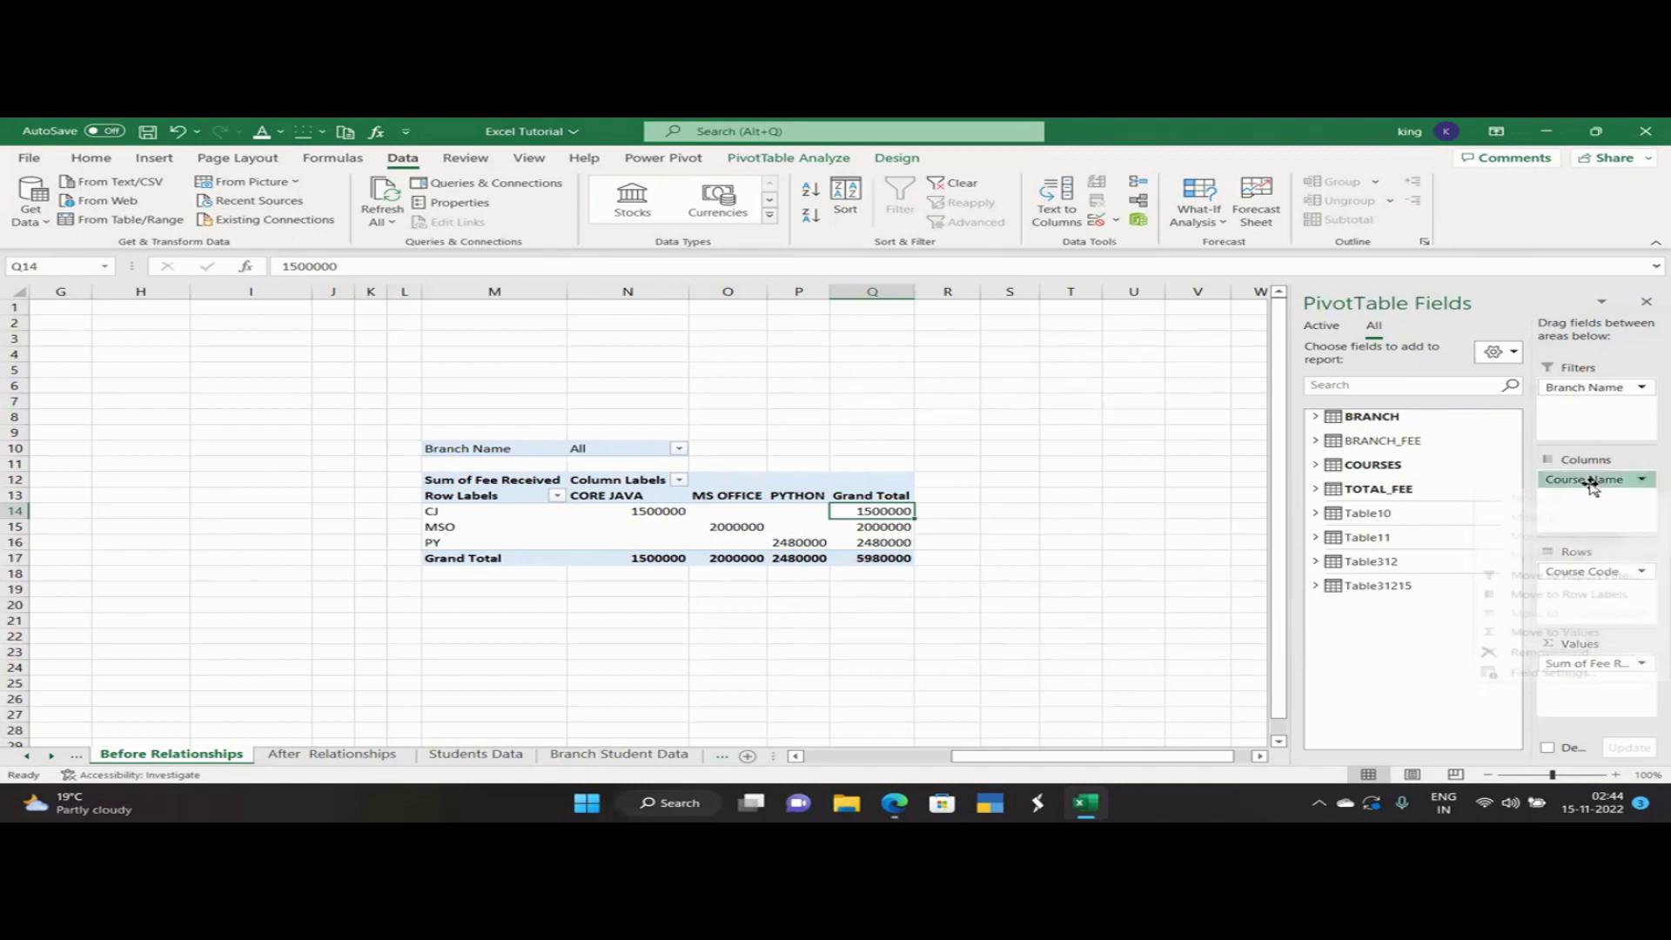
click(1340, 686)
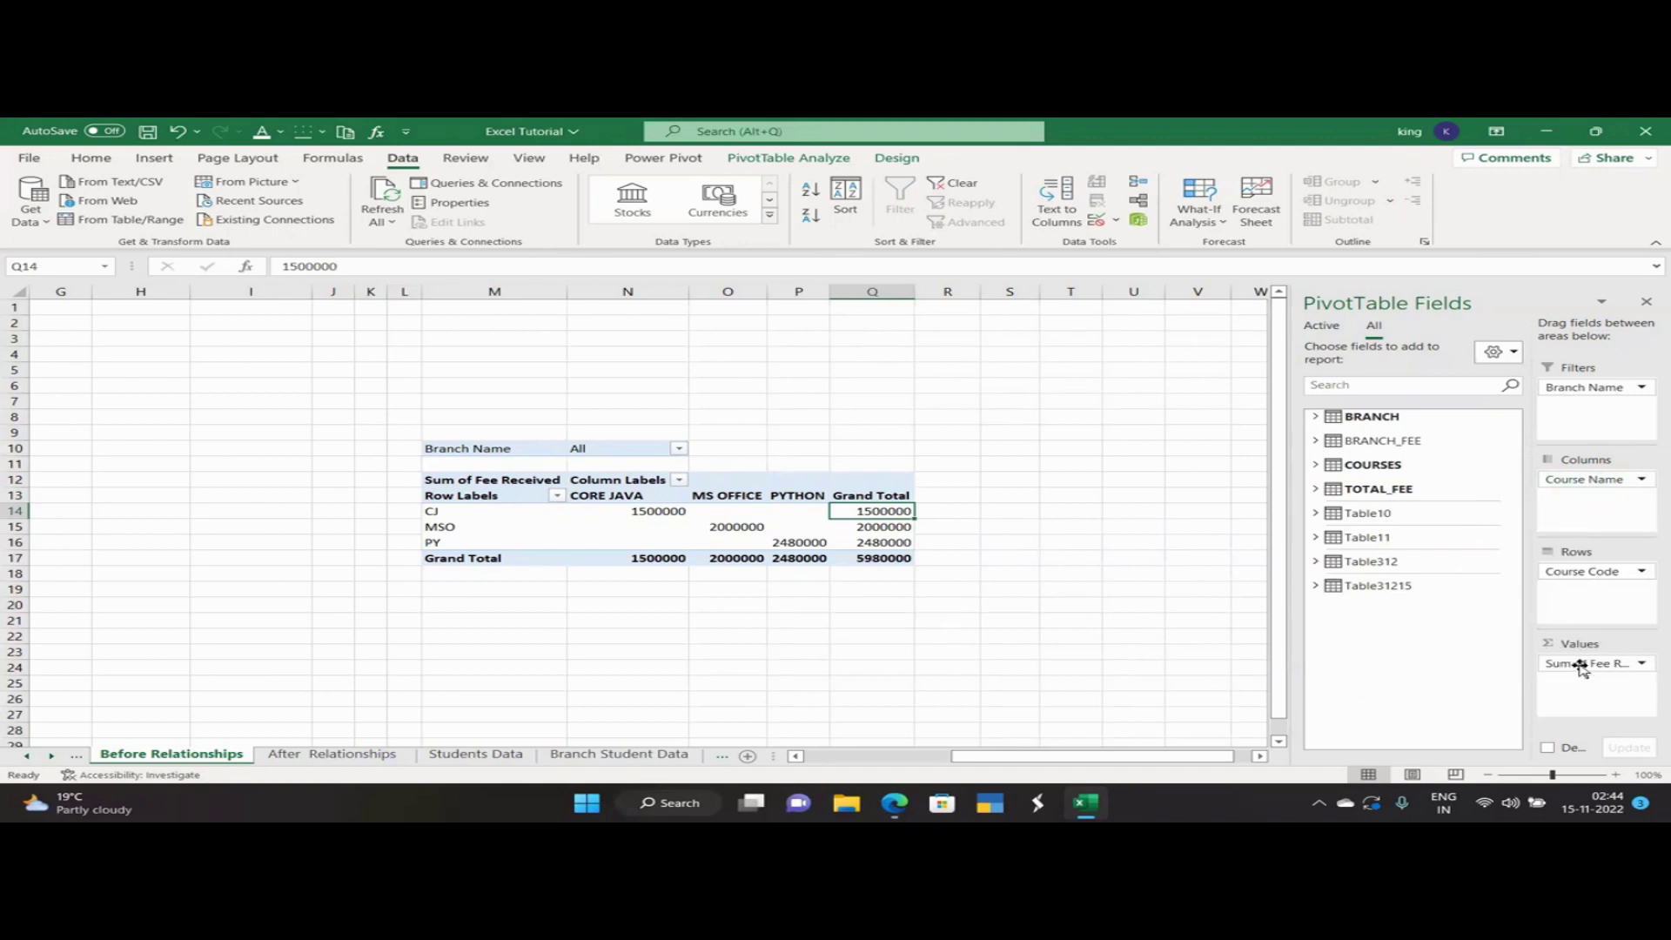
drag(1580, 666, 1586, 513)
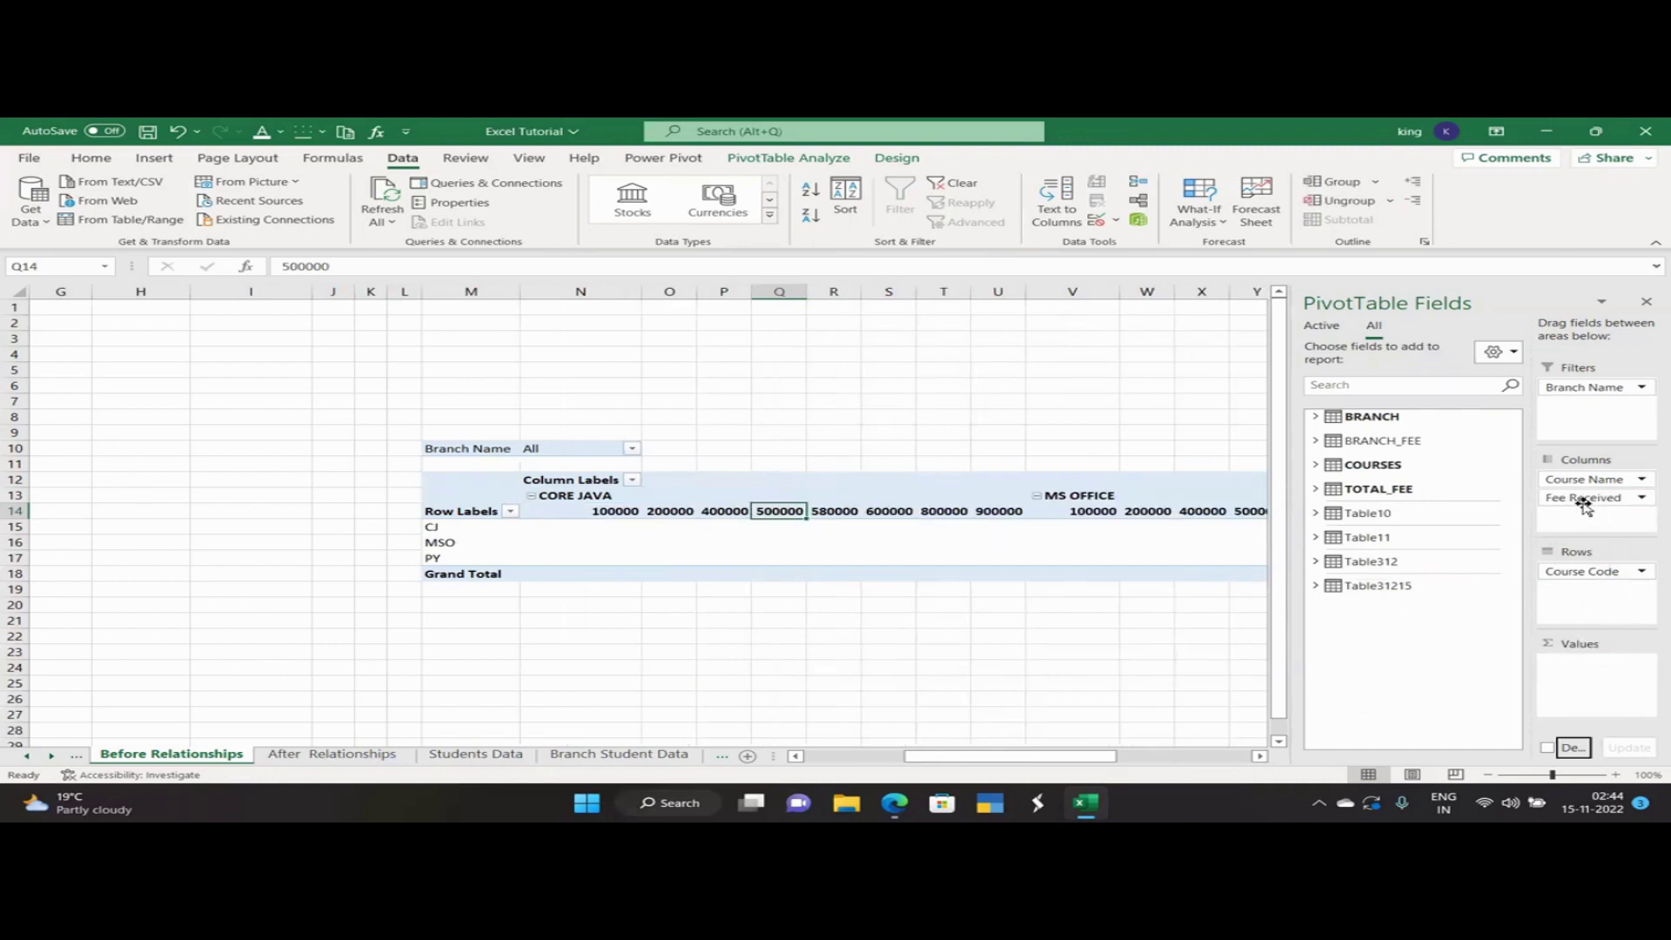
drag(1586, 506, 1586, 679)
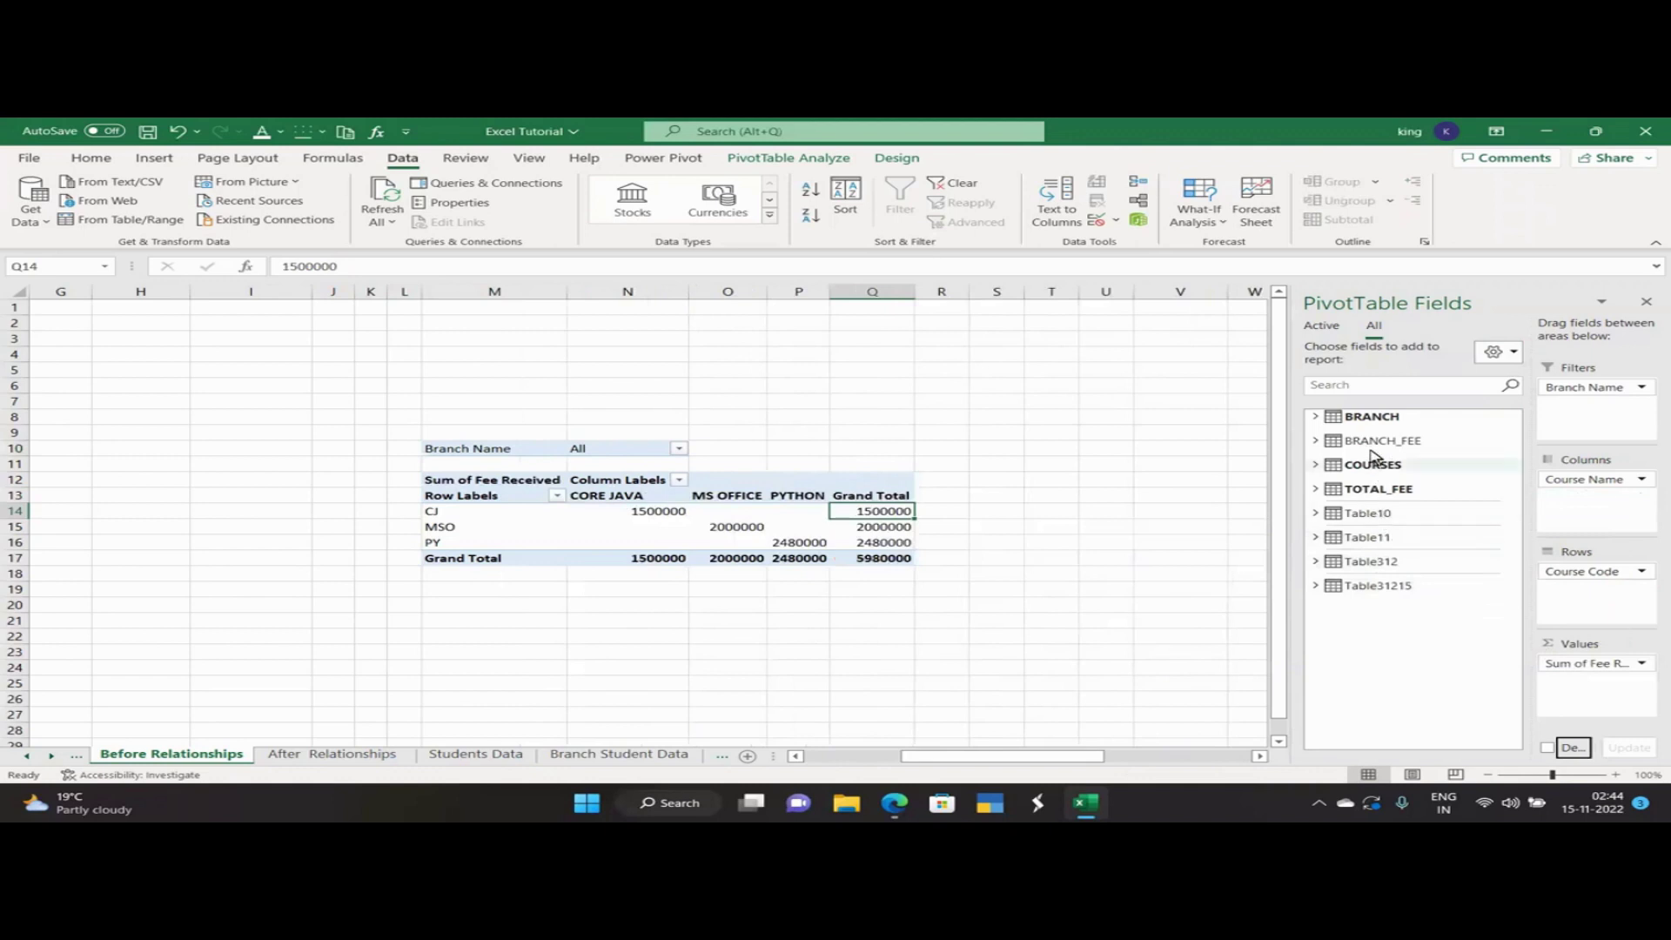
click(1315, 440)
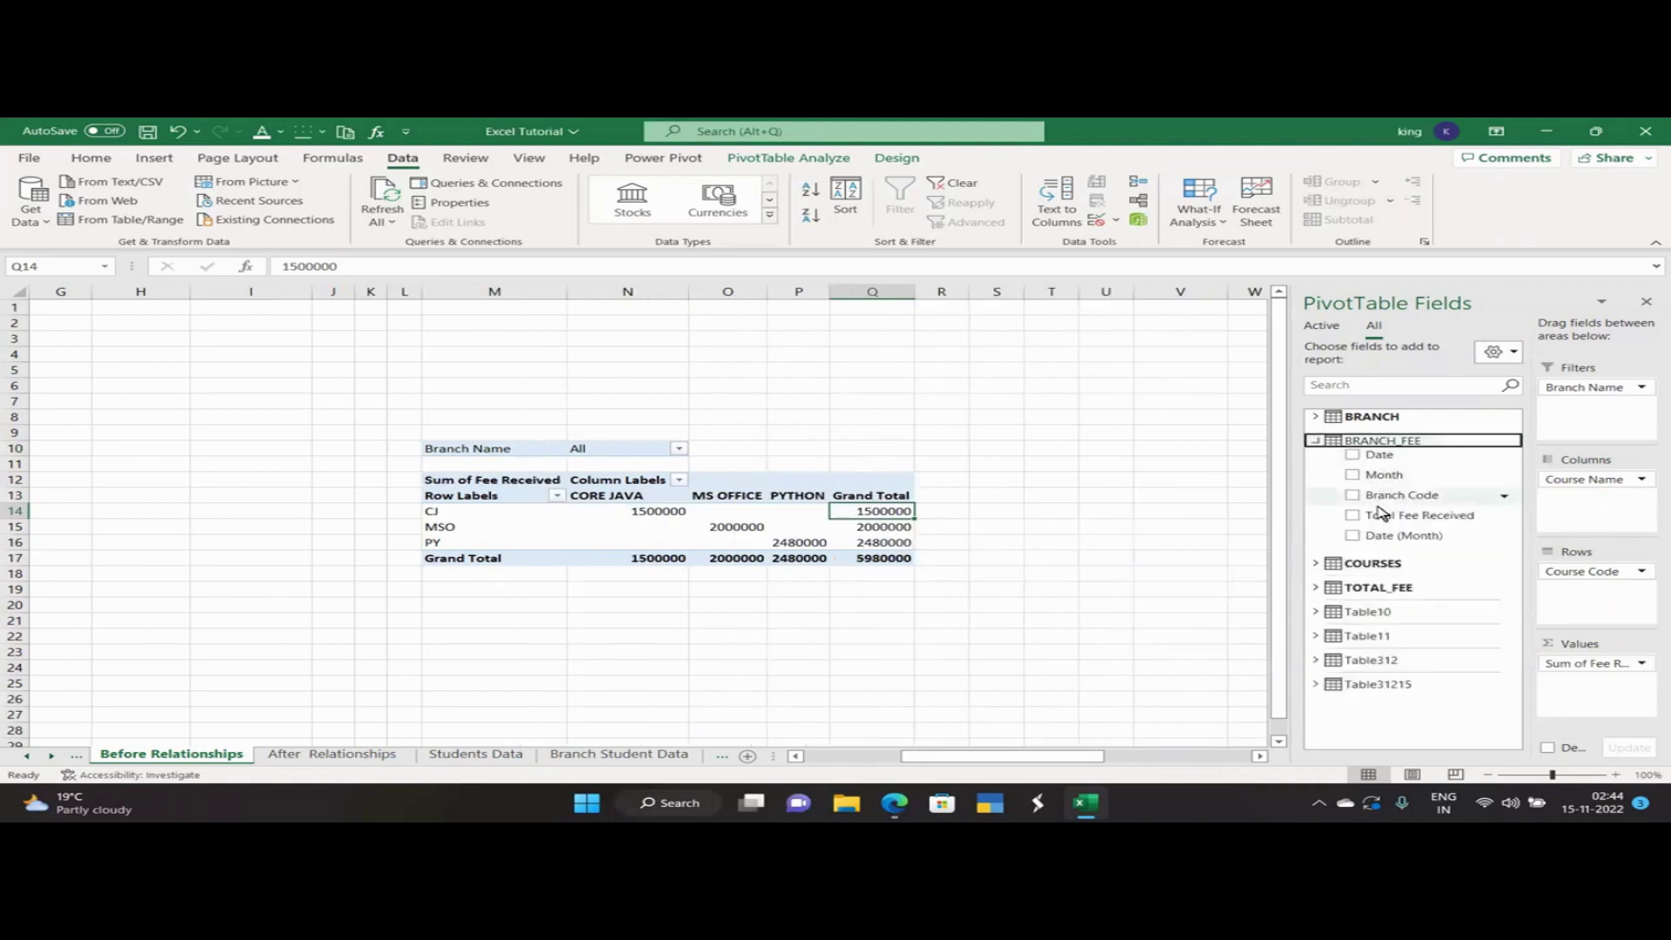
drag(1391, 519, 1603, 612)
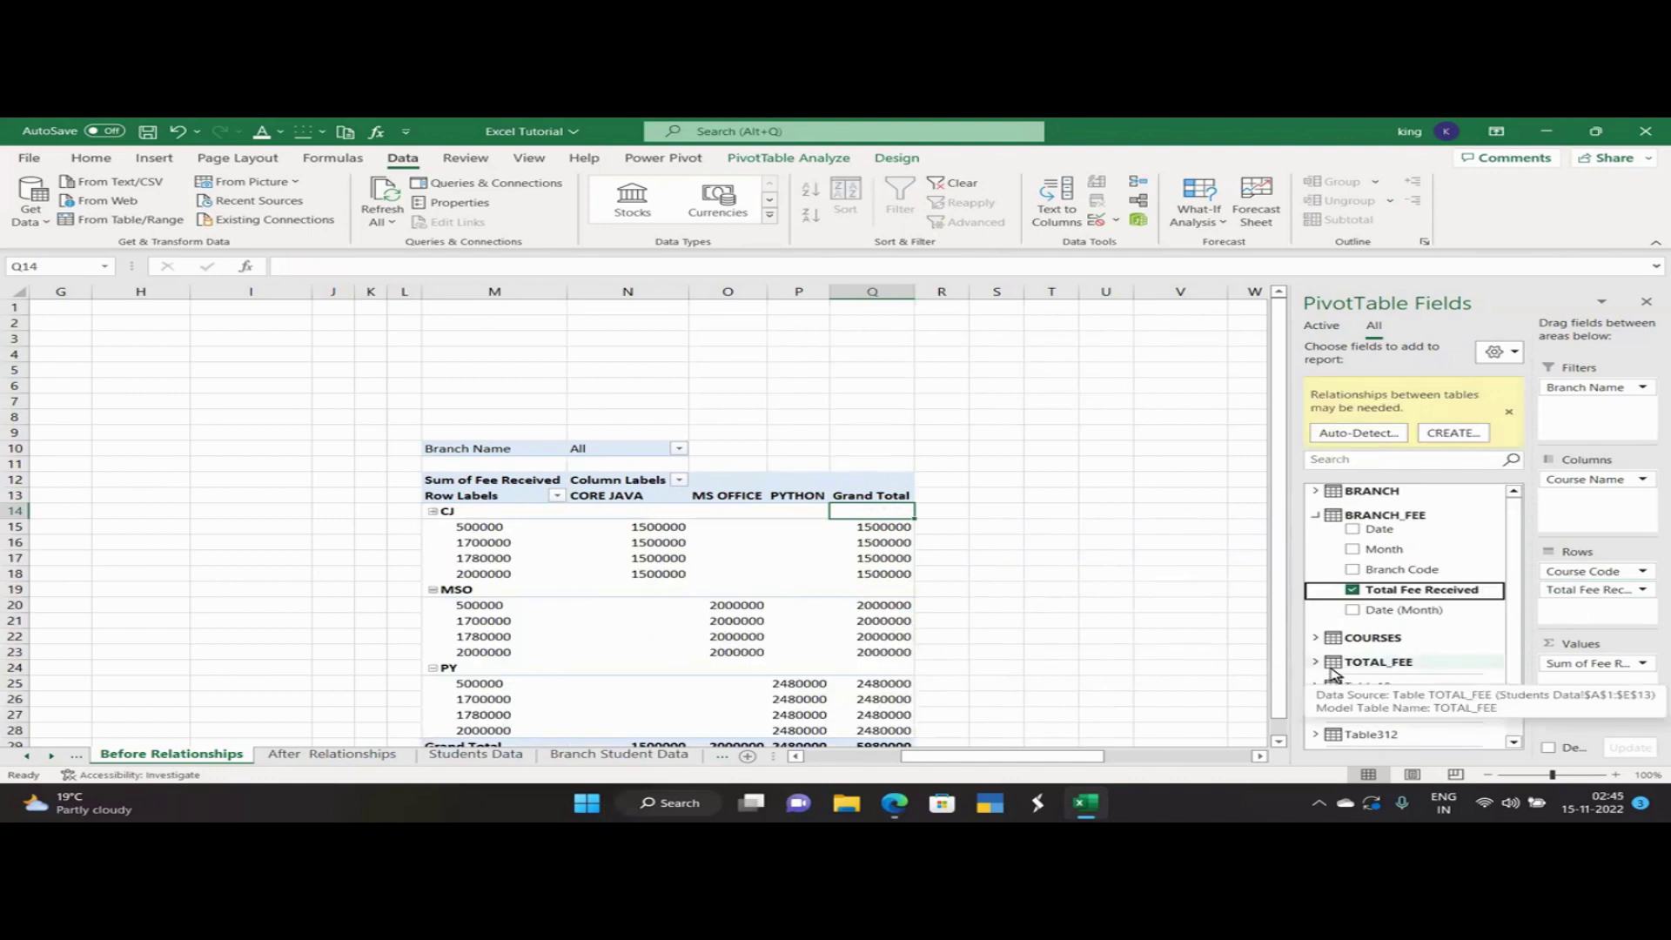
Remove Course Code and Course Name, put Branch Name in Columns, Total Fee Received in Values.
drag(1594, 574, 1436, 642)
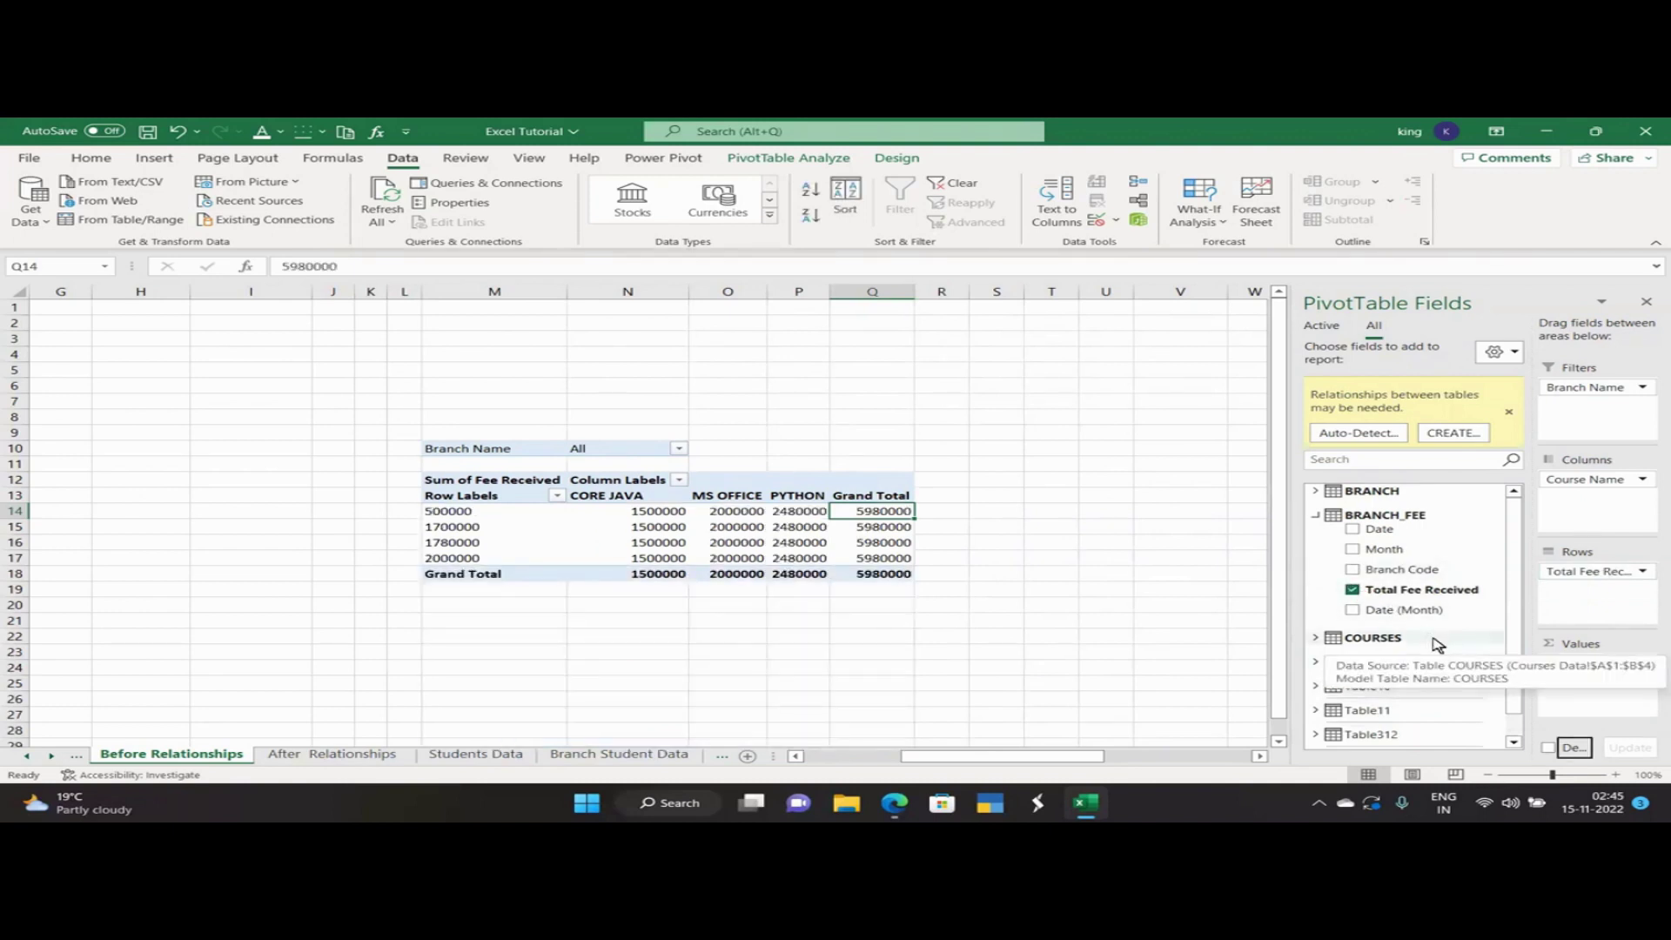
drag(1611, 478, 1384, 612)
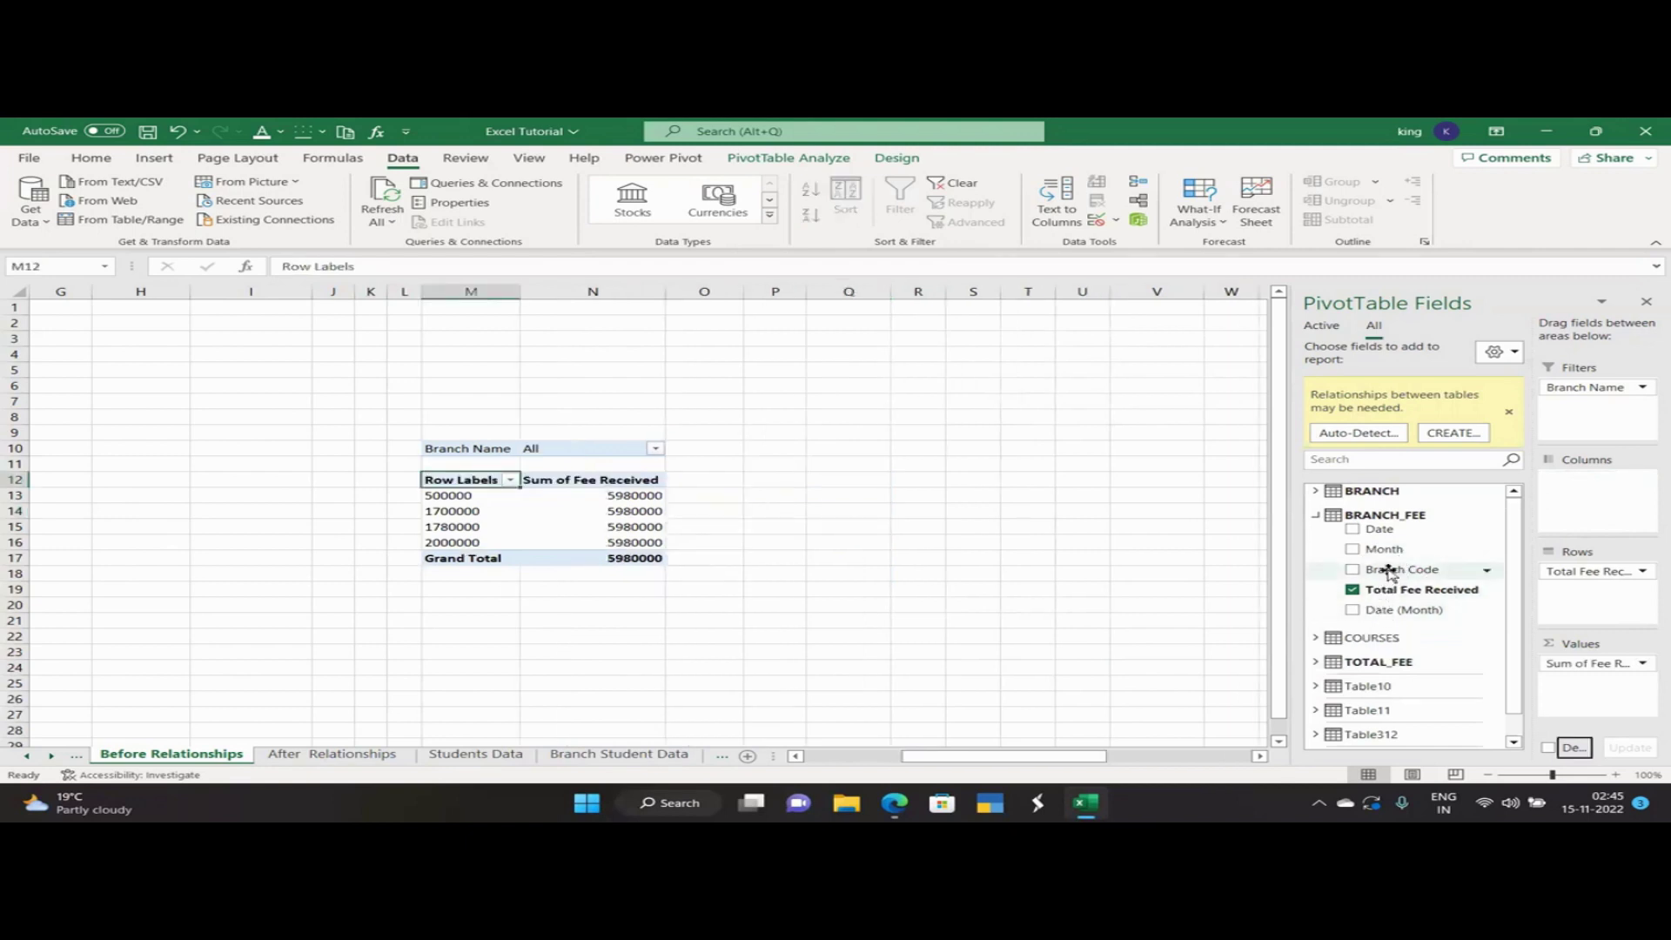
scroll(1391, 660, down, 1)
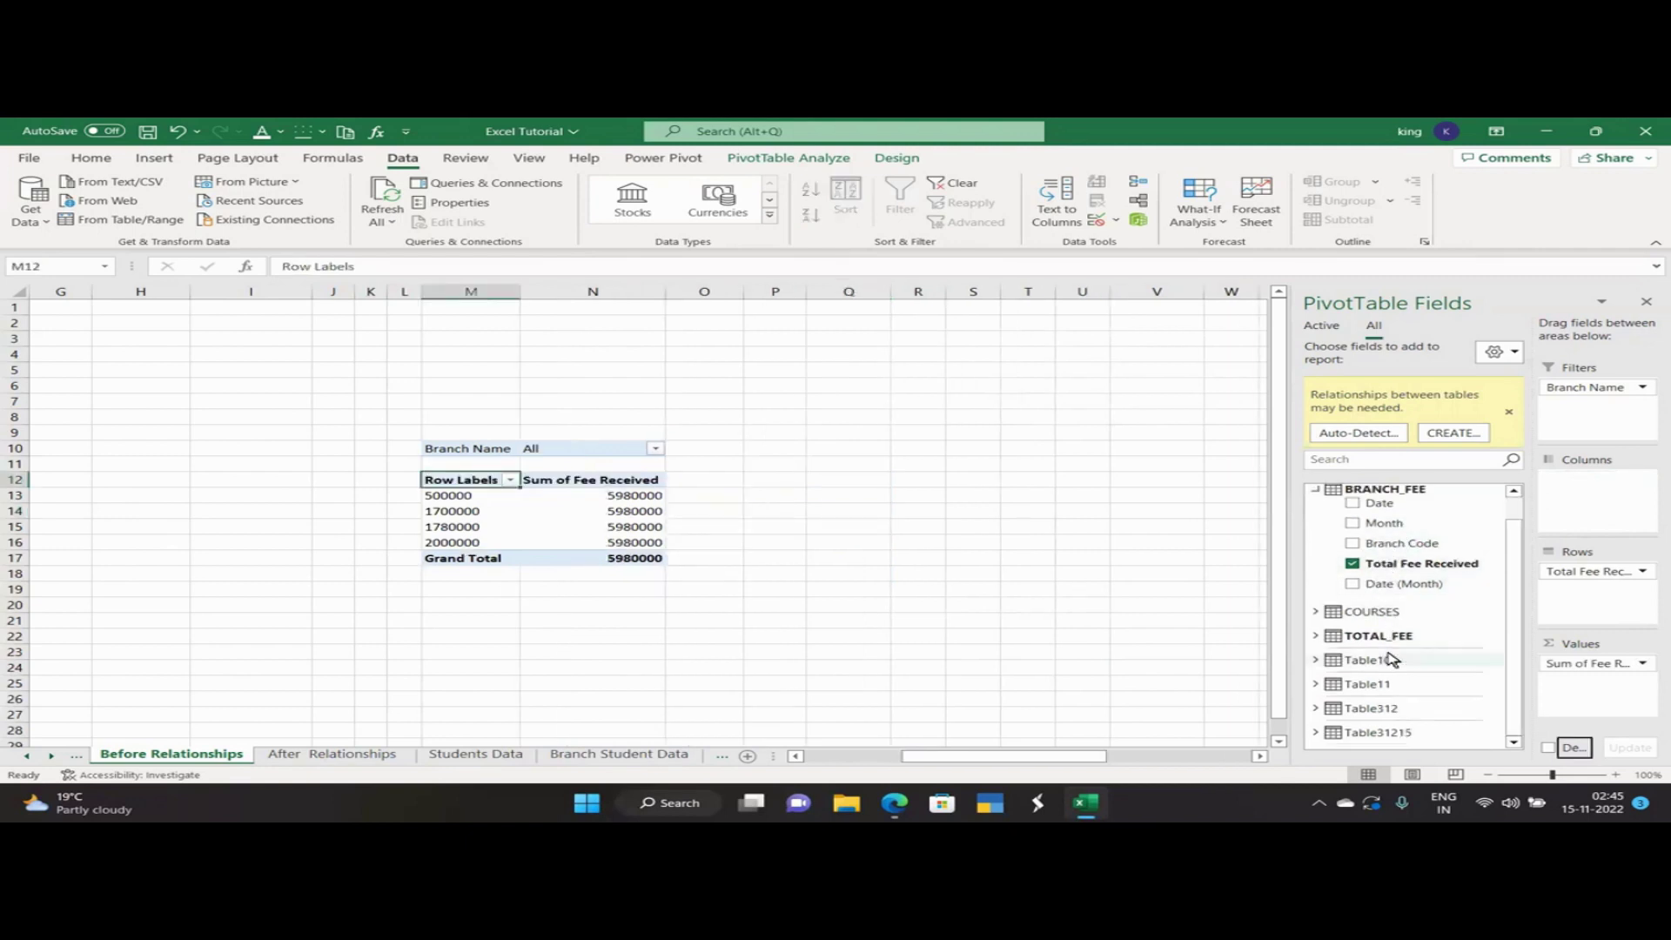
scroll(1391, 660, up, 1)
click(1316, 491)
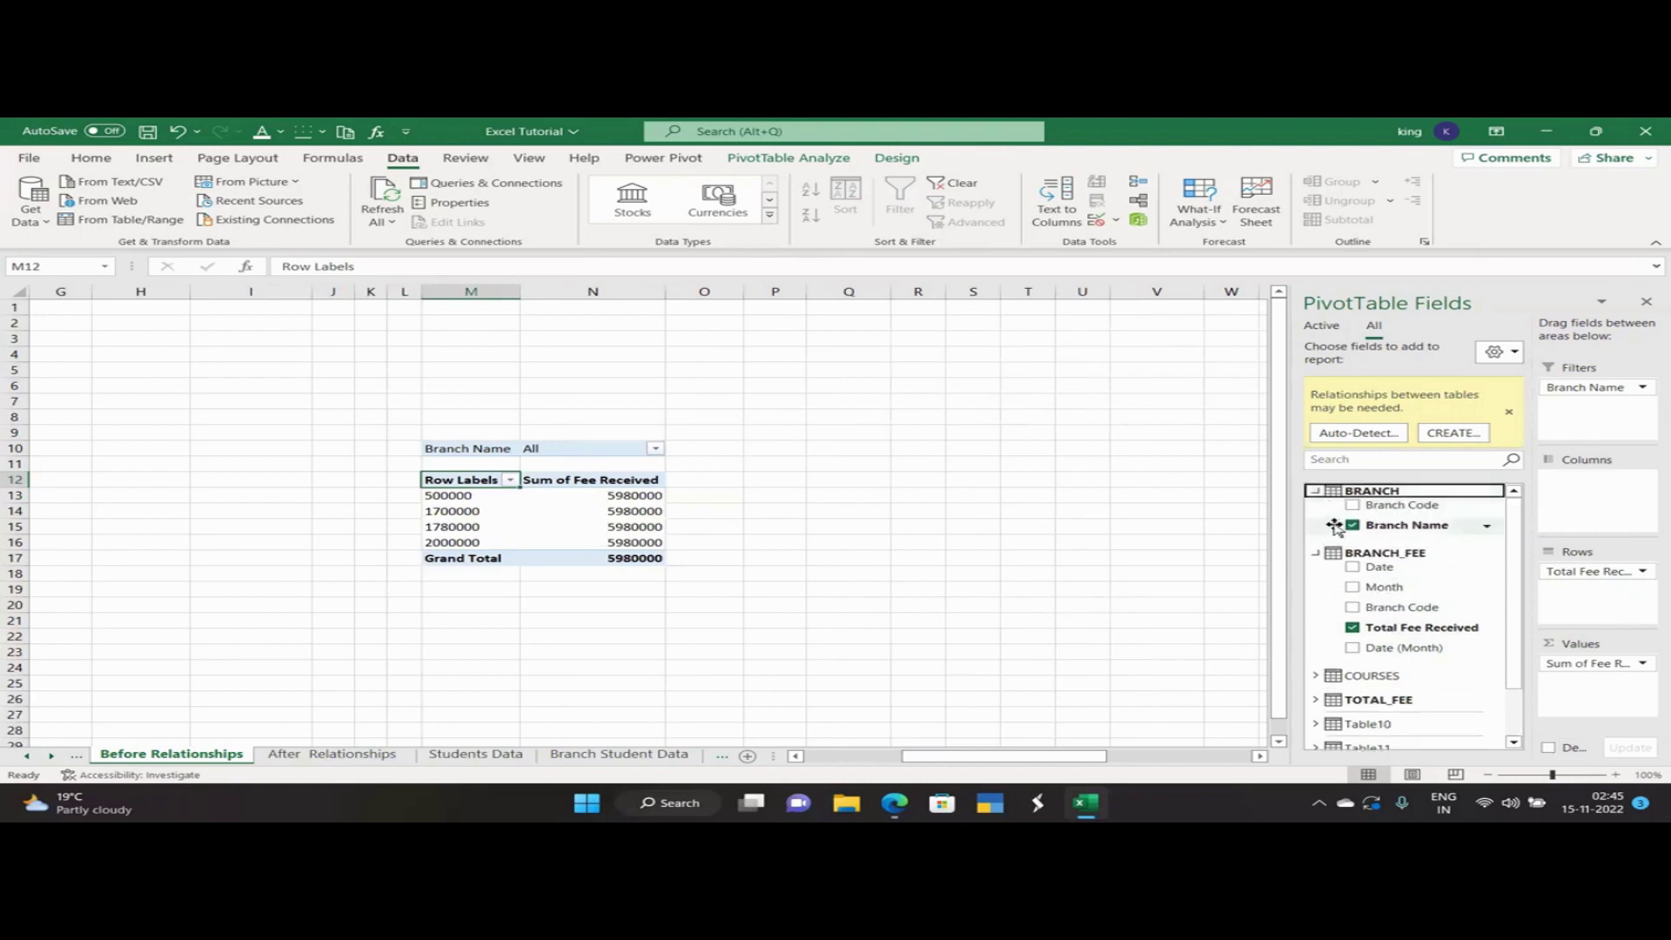
drag(1397, 526, 1611, 523)
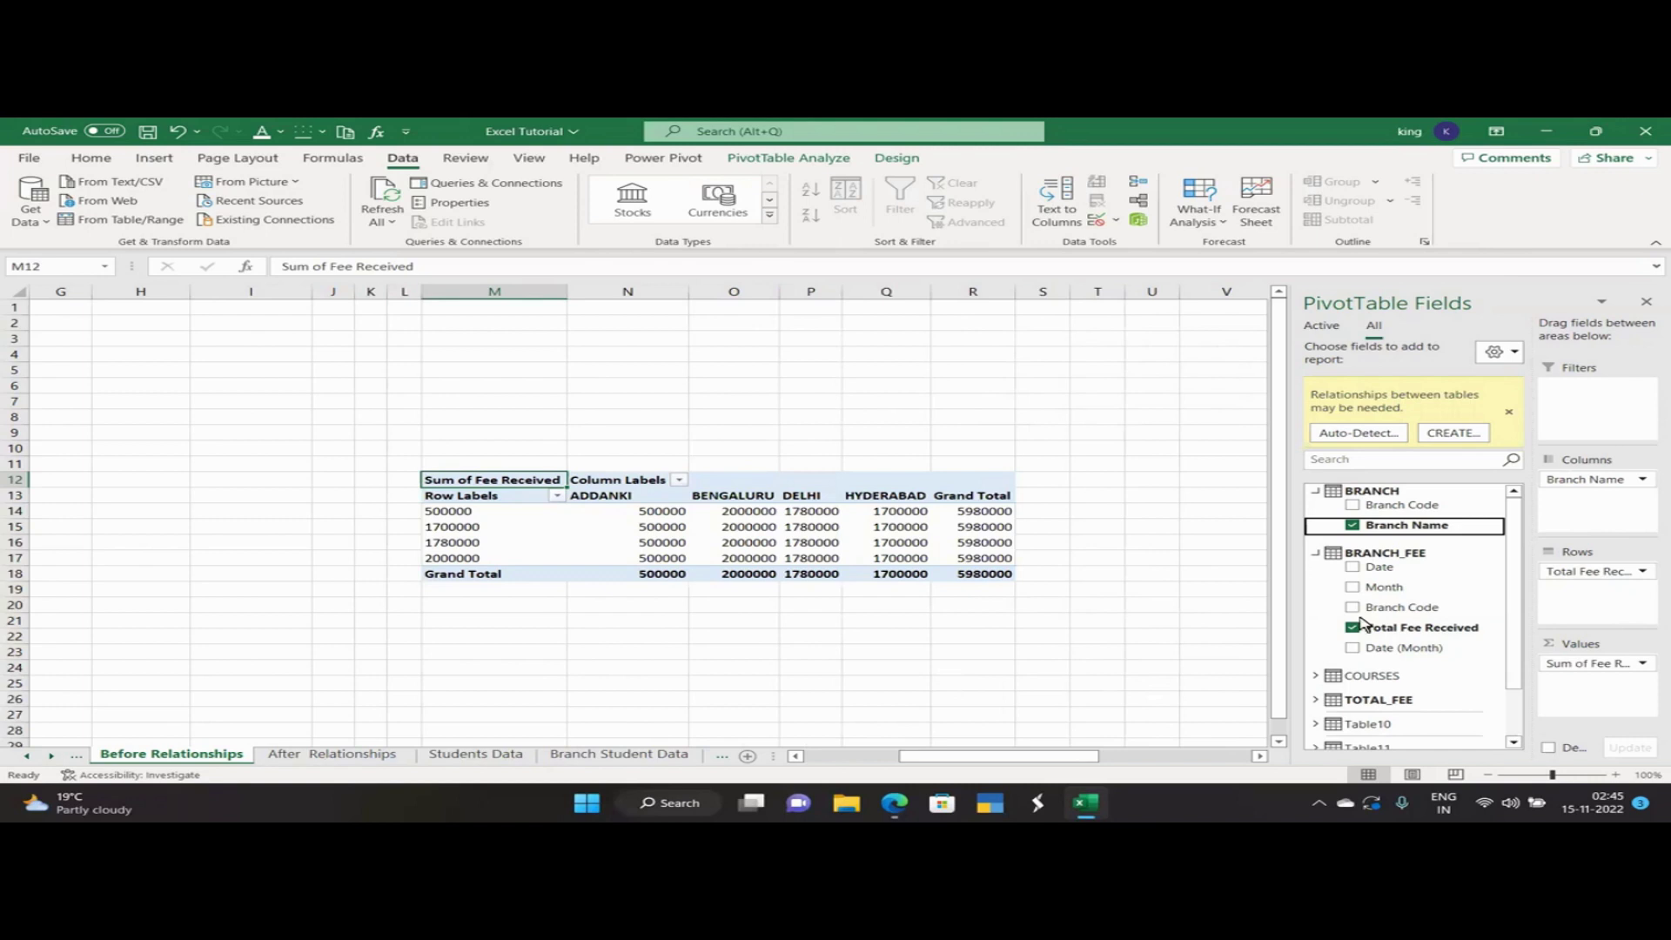
drag(1360, 624, 1593, 684)
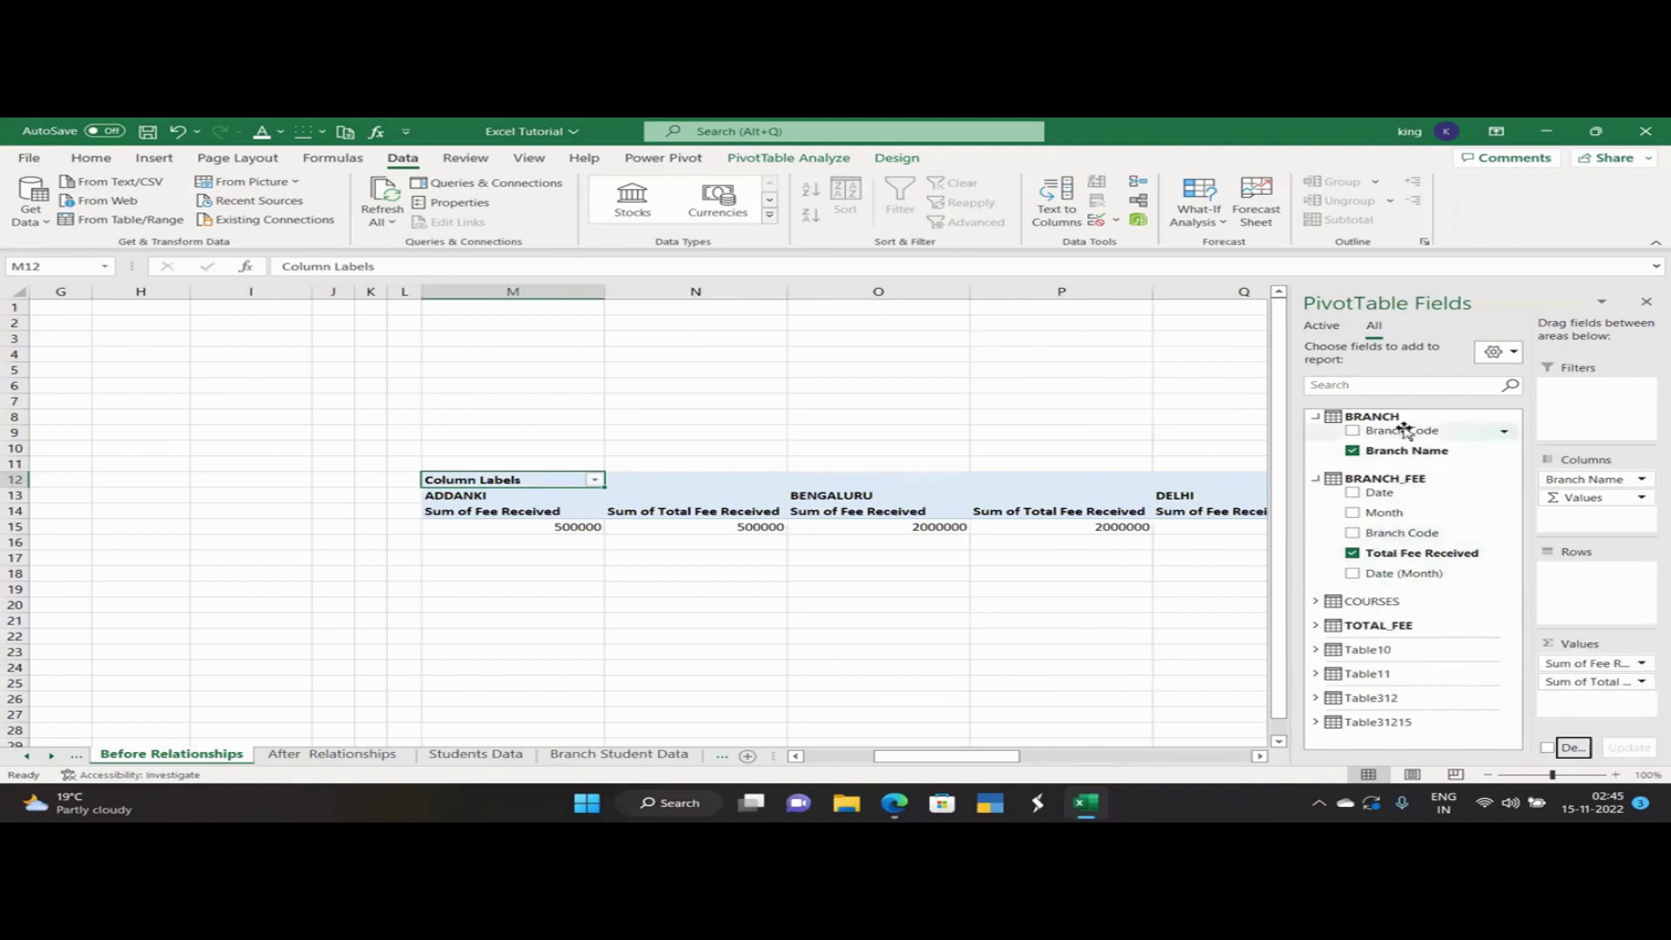
Add COURSES' Course Name to Rows and hide the PivotTable Fields pane.
click(1315, 602)
drag(1397, 635, 1593, 583)
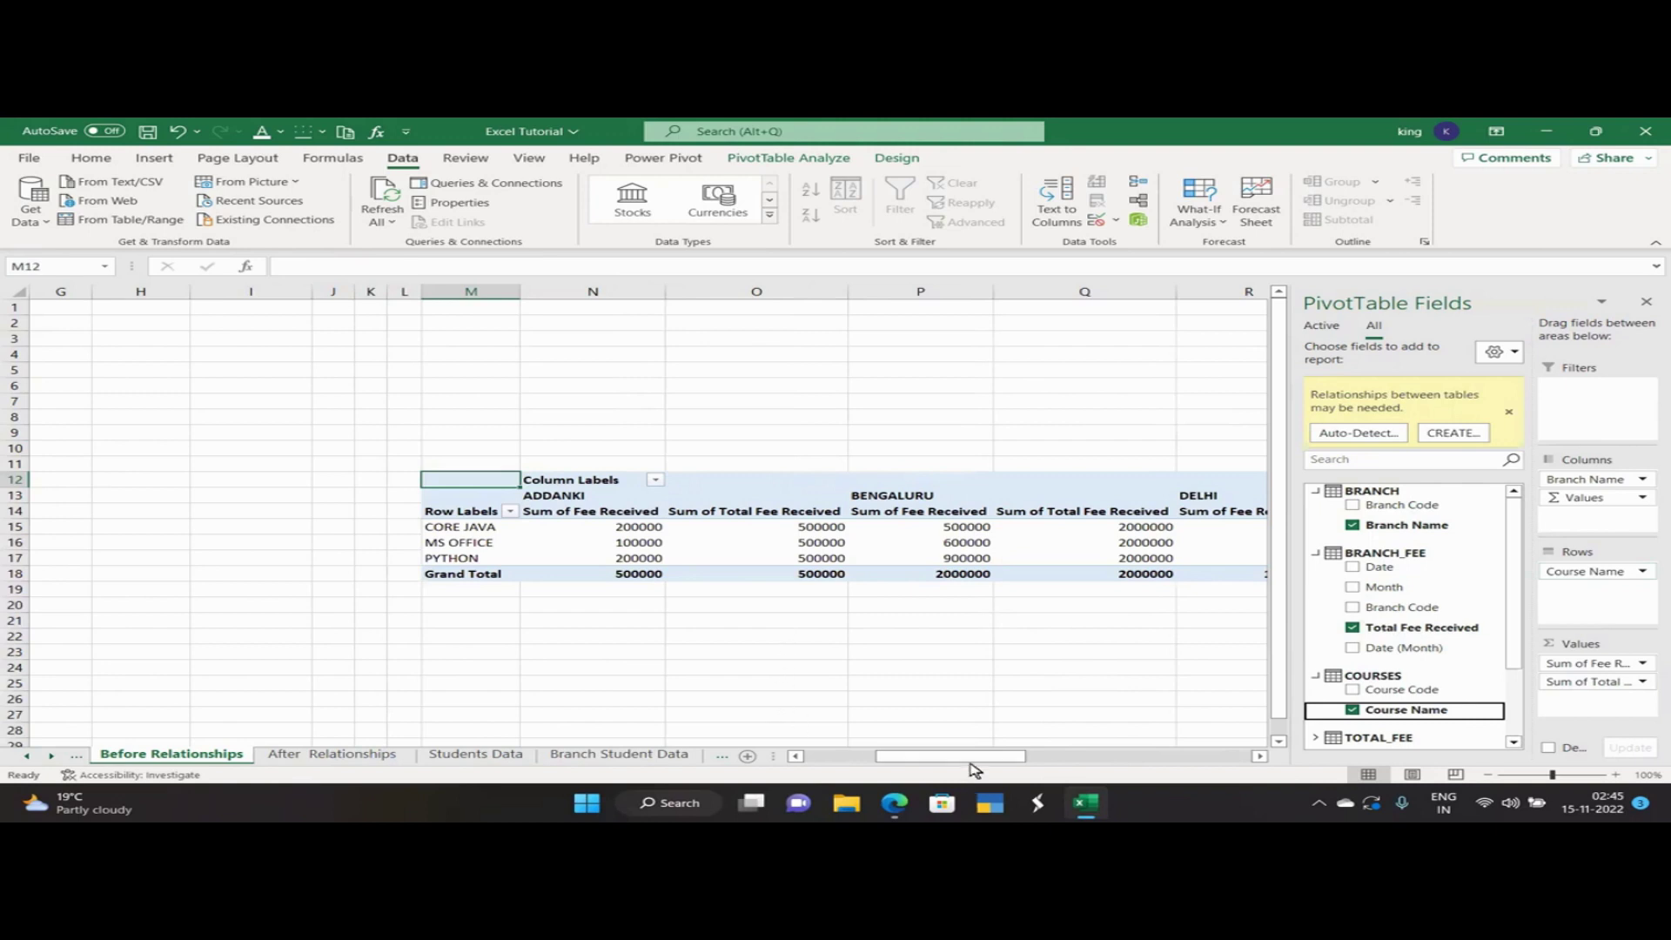
click(1646, 301)
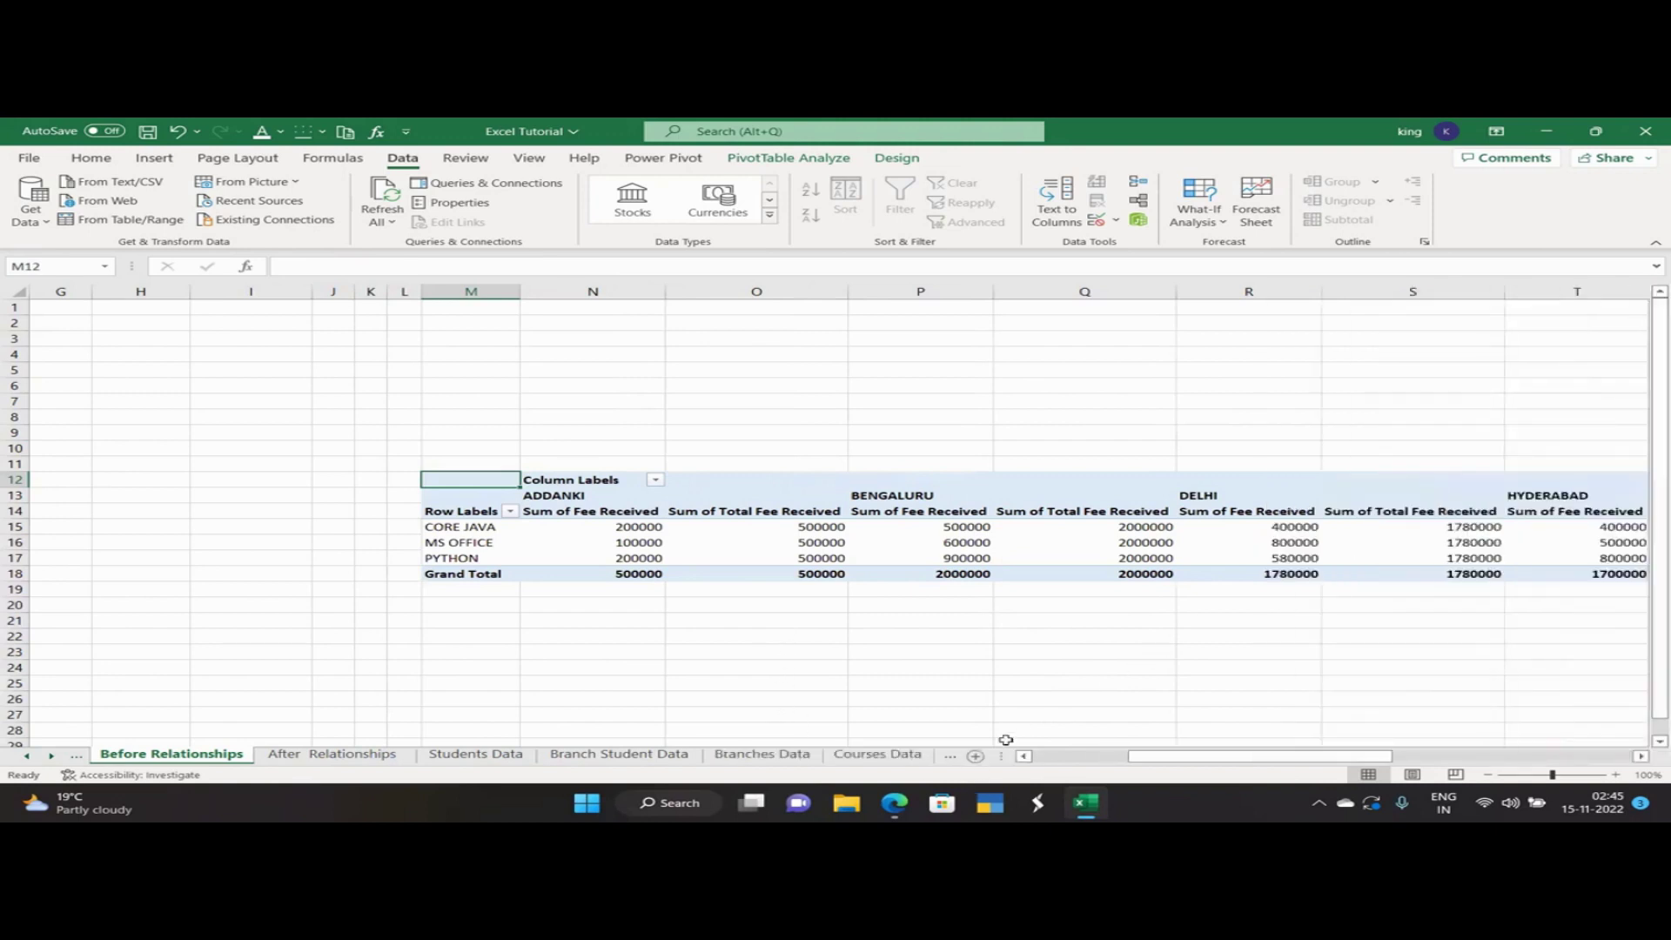
drag(1205, 756, 1256, 770)
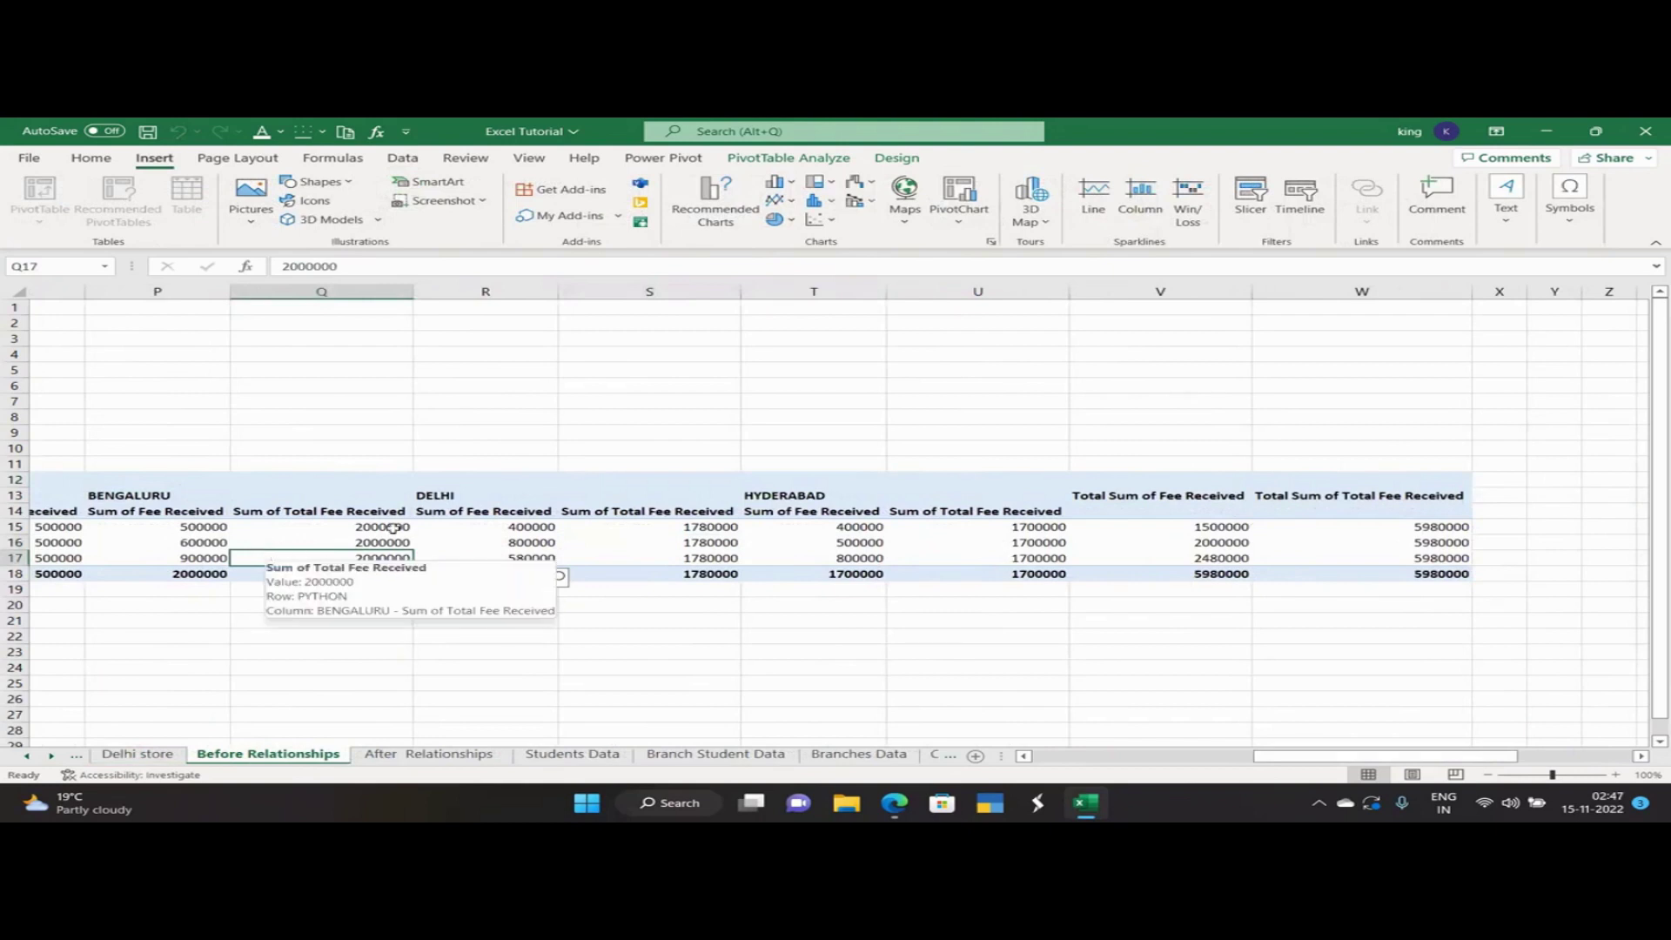
Set Grand Totals to Off for Rows and Columns, then select cell R23.
click(802, 160)
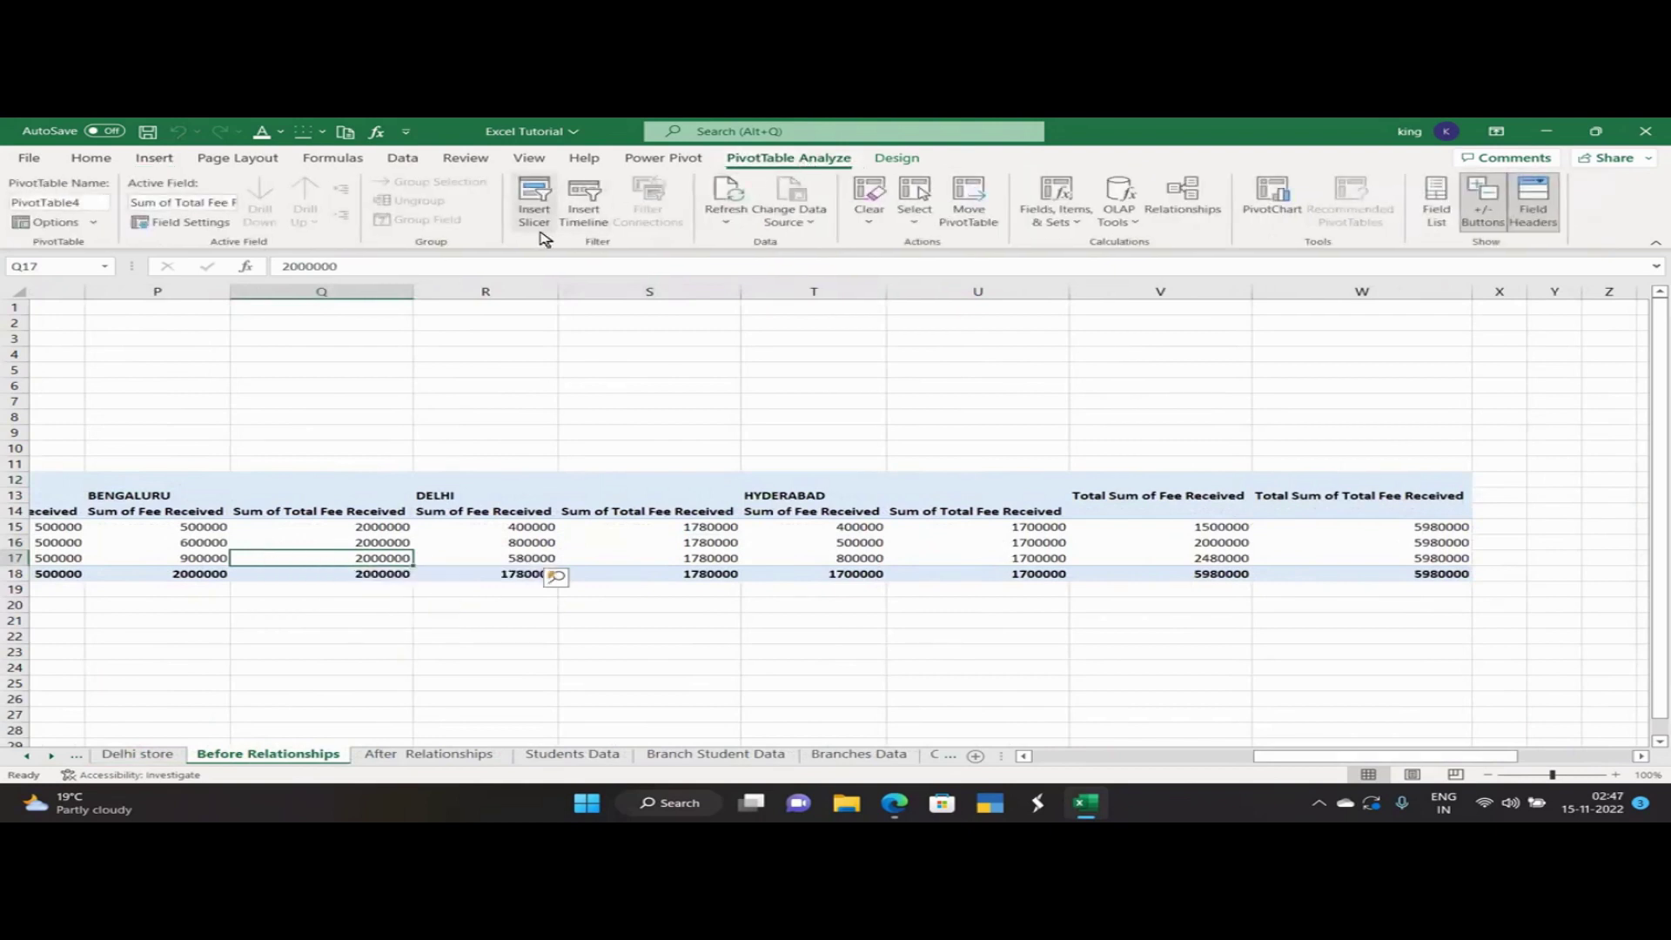
click(905, 160)
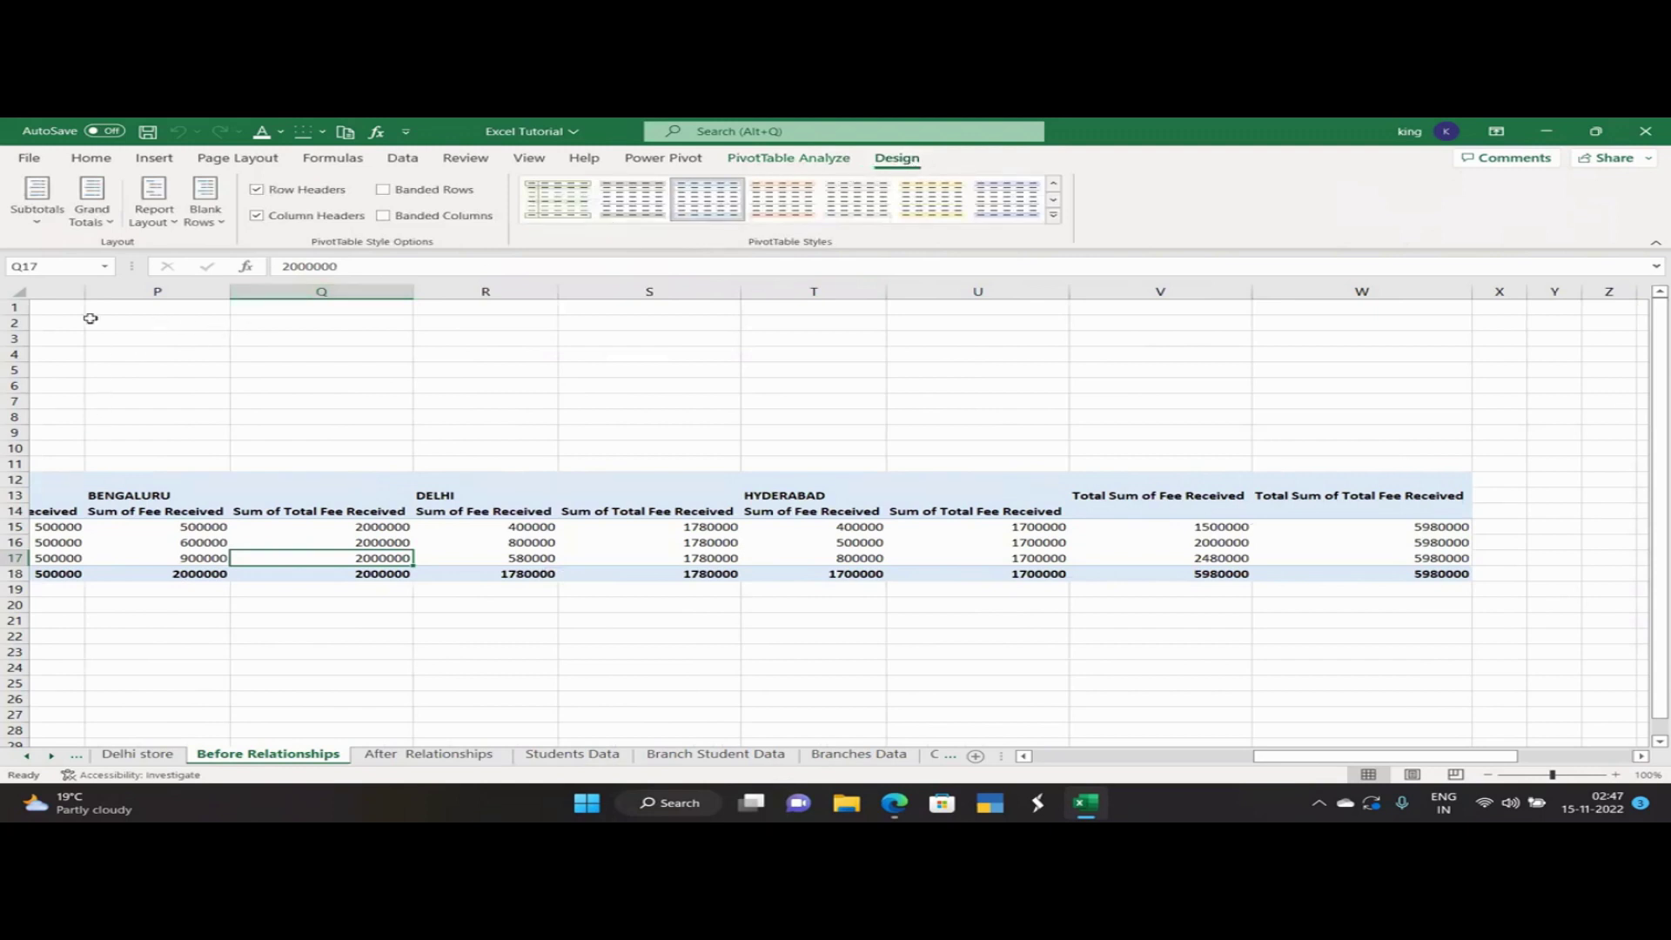
click(92, 214)
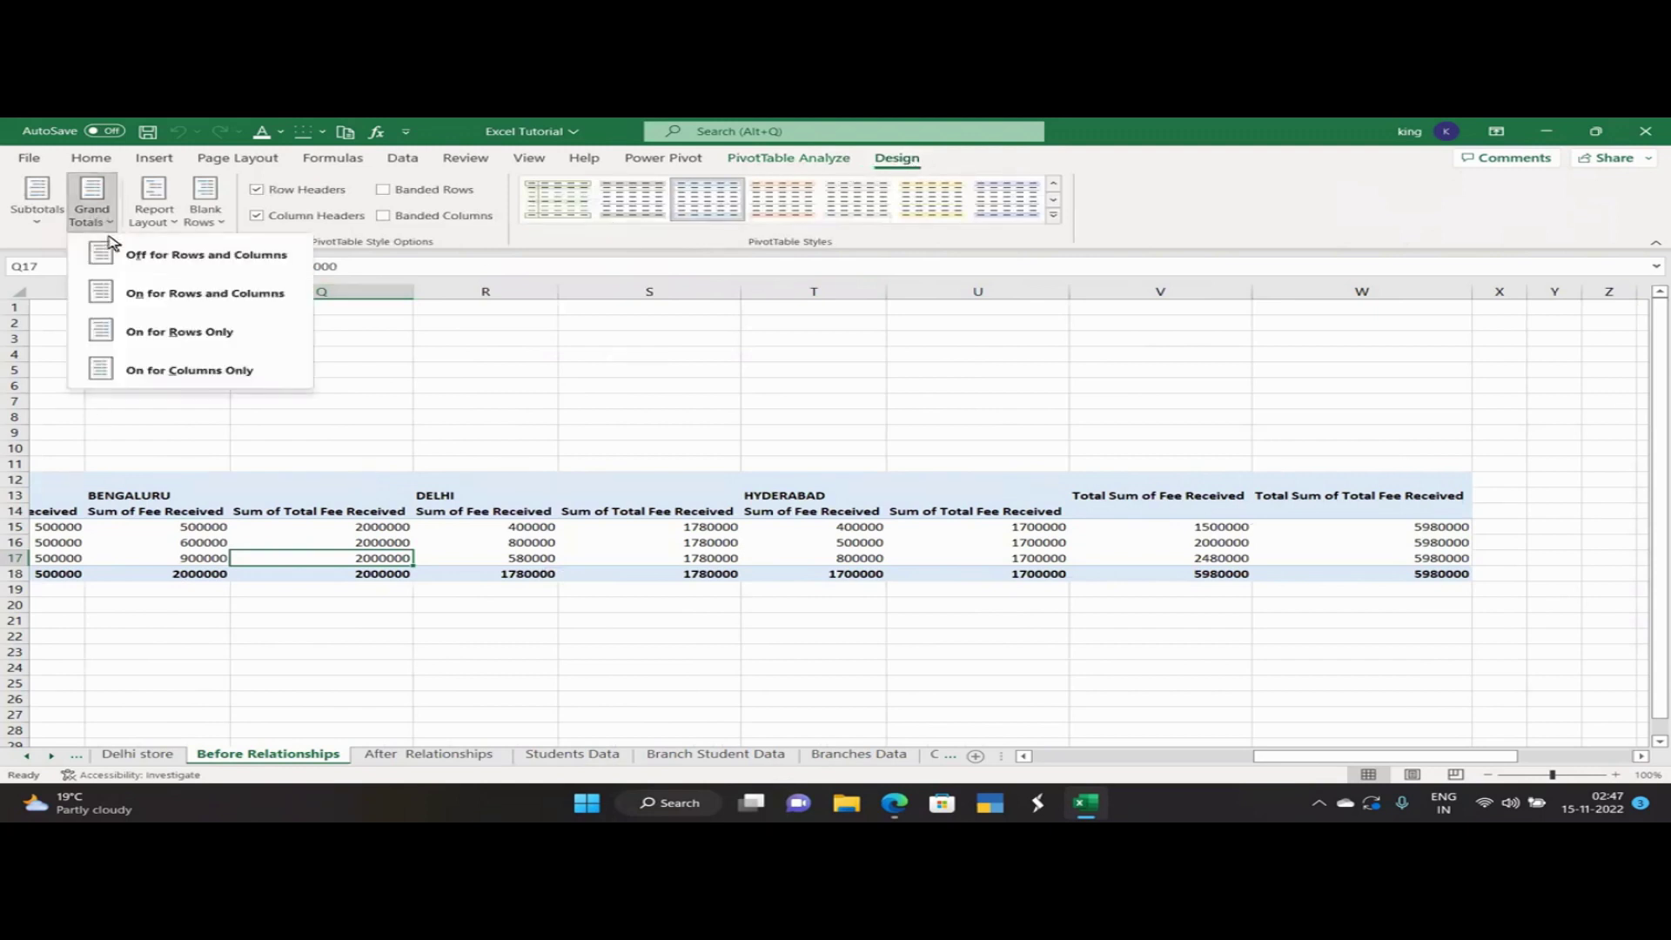
click(162, 258)
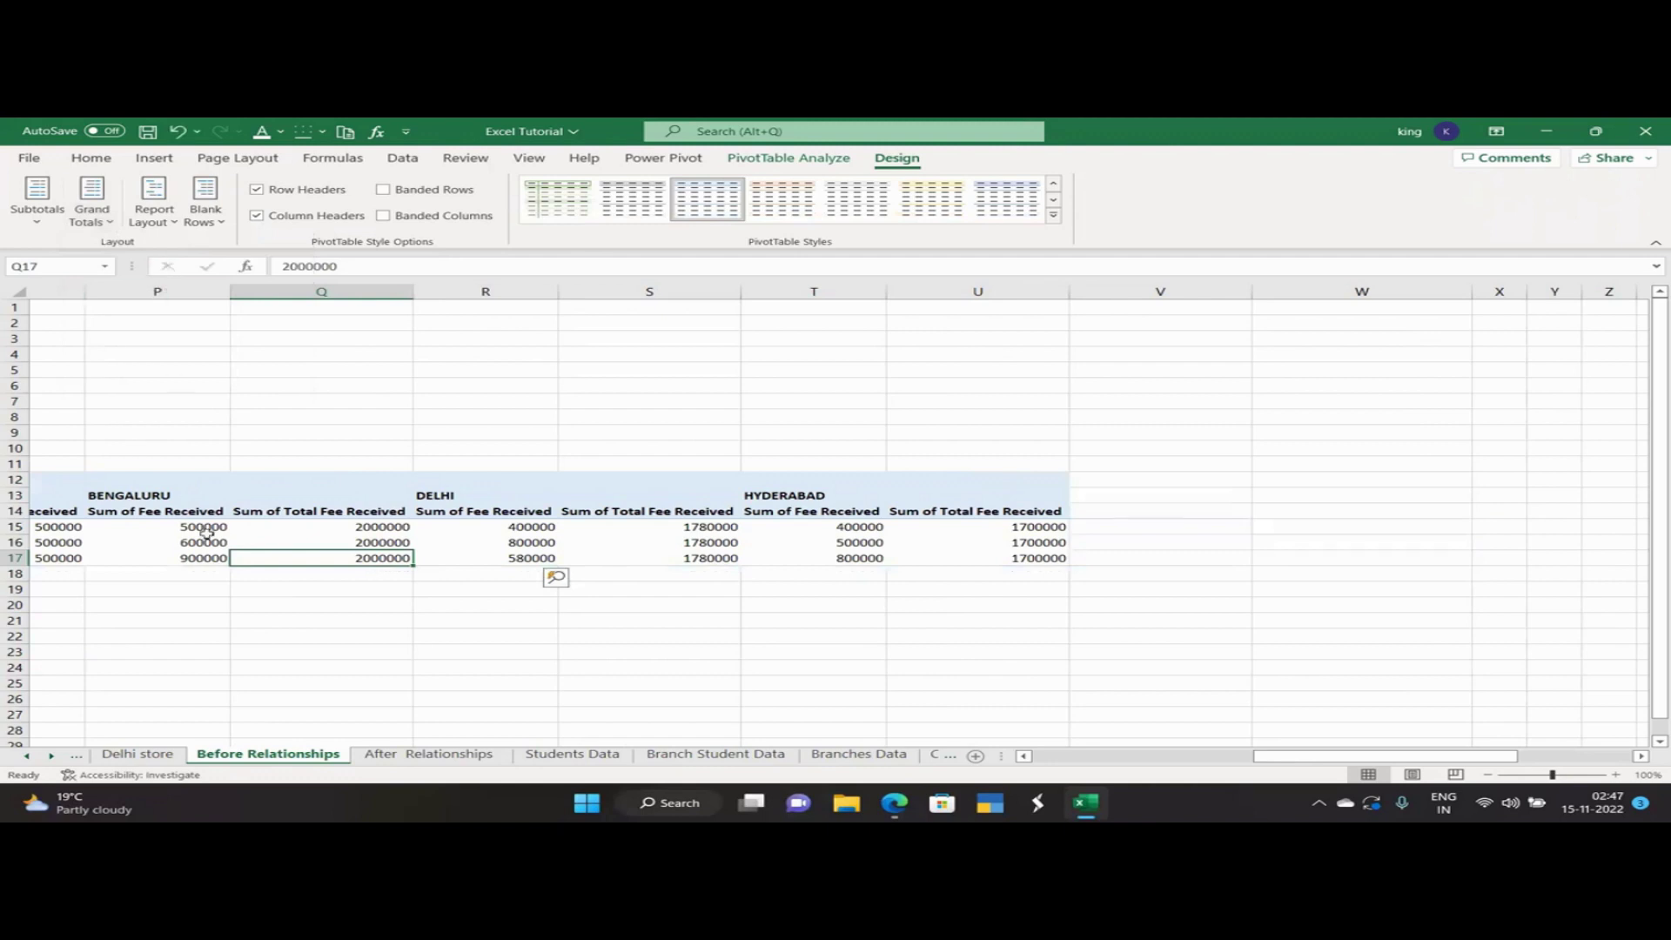
click(471, 656)
drag(1471, 757, 1246, 763)
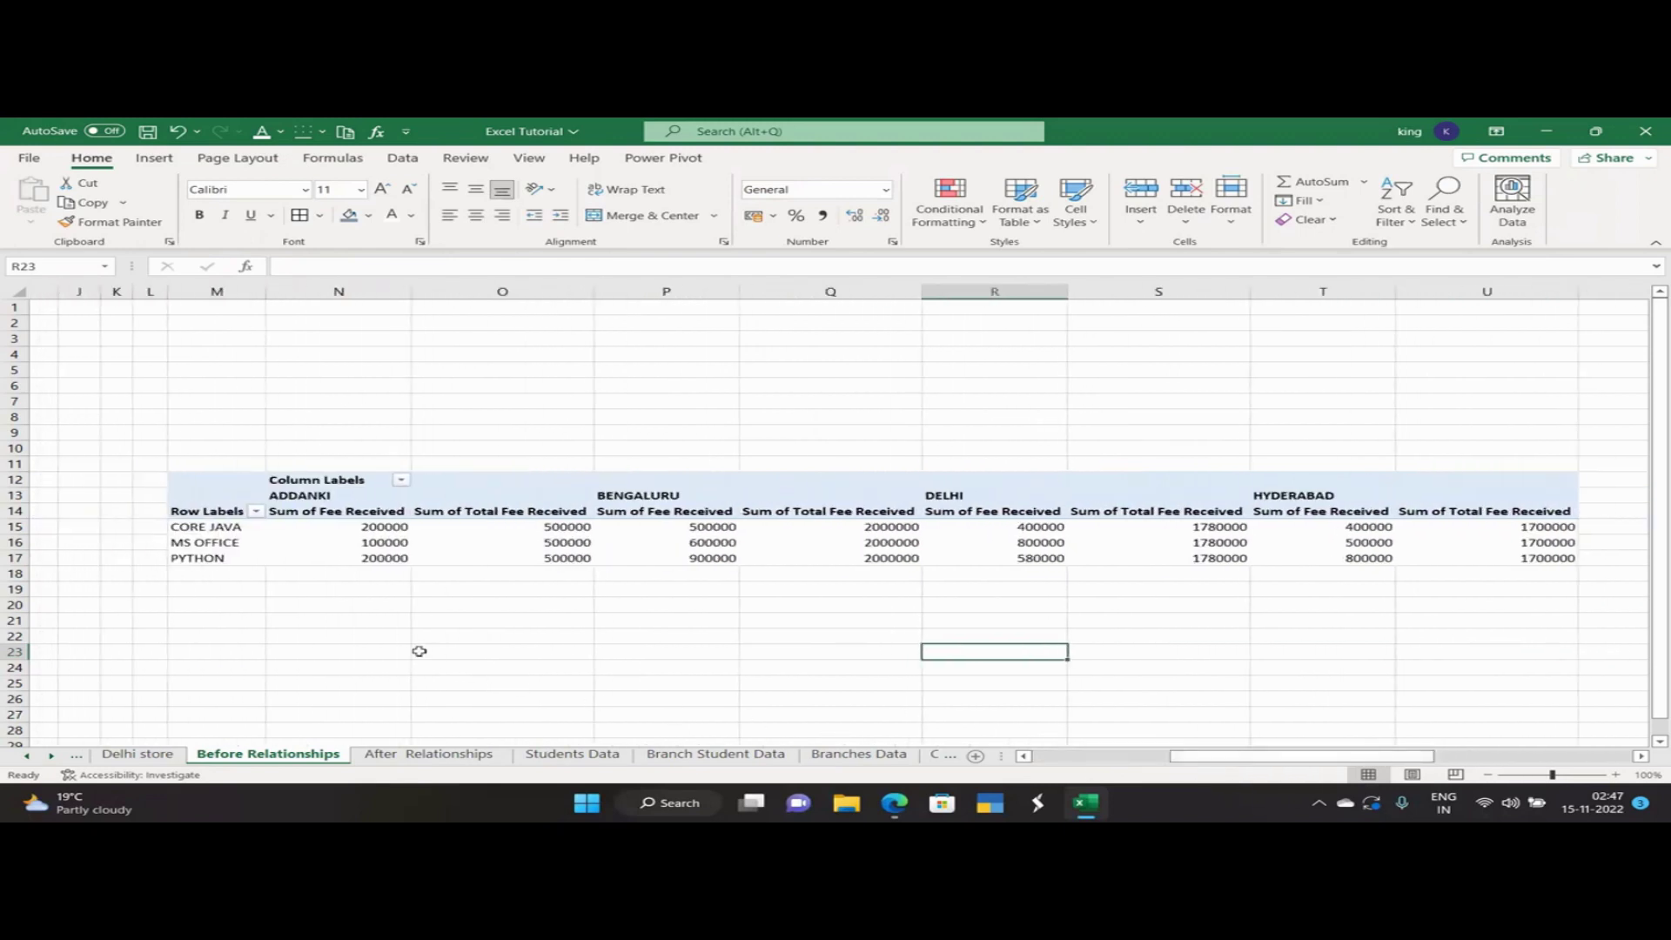